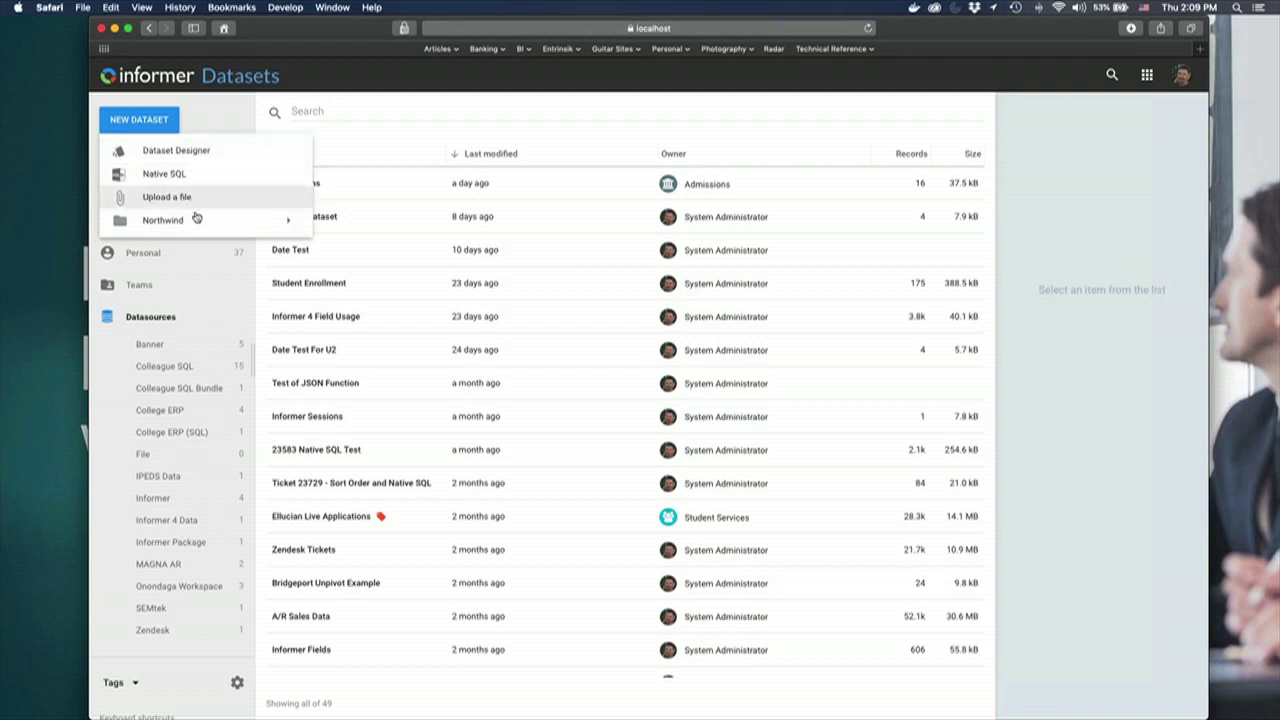
- Start a new Dataset Designer dataset and name it "My Dataset Designer Dataset"
mouse_move(191, 220)
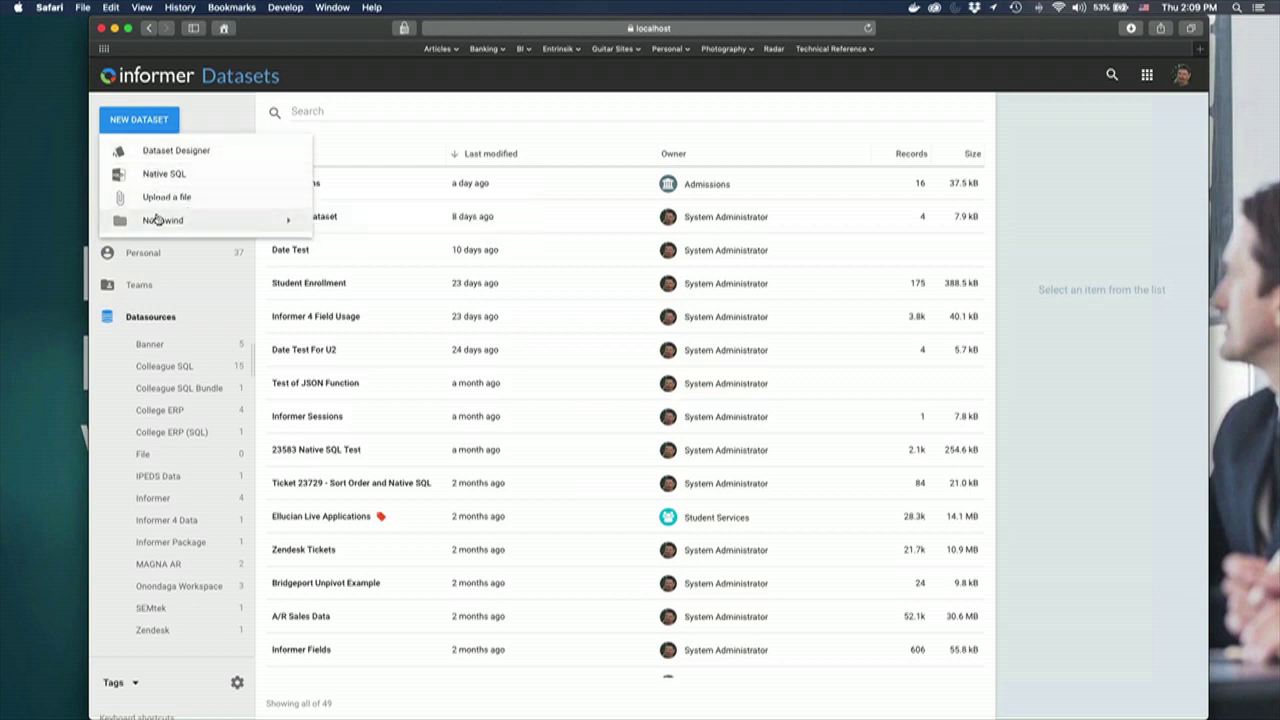
left_click(185, 152)
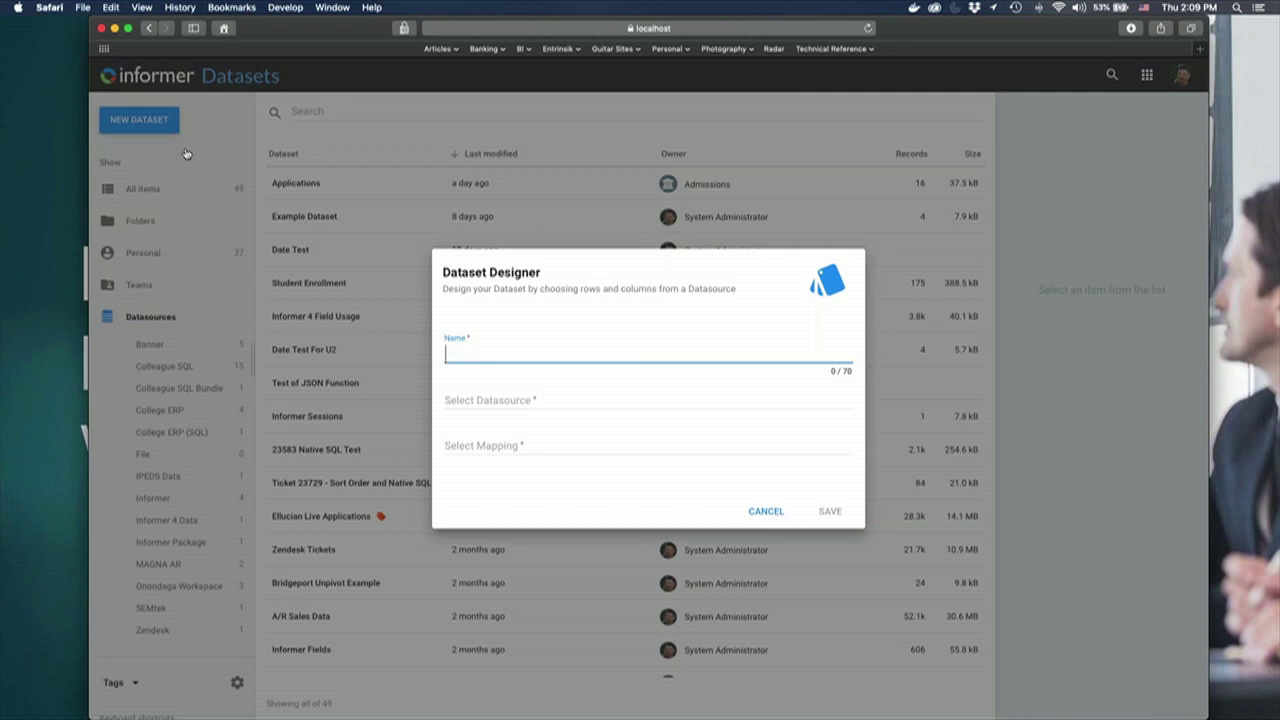
type("My Dataset Designer Dataset")
key("Tab")
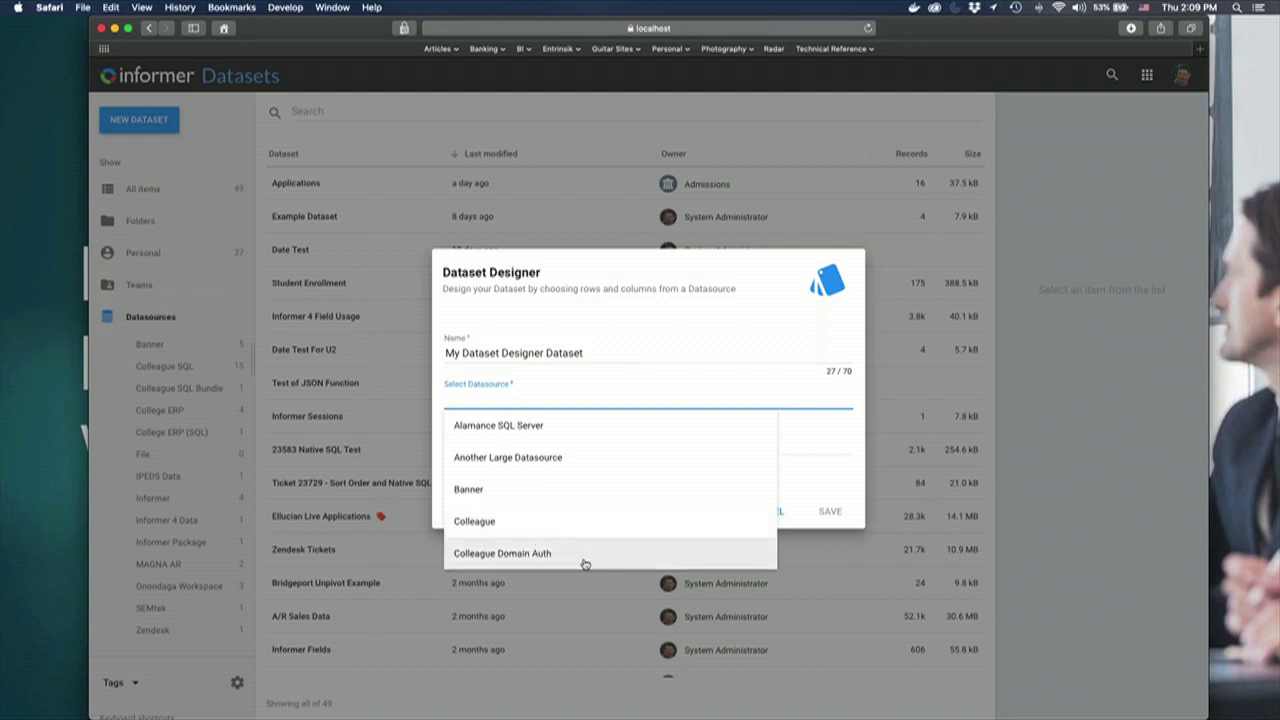
- Choose Northwind as the datasource for the new dataset
type("n")
scroll(508, 557, "down", 5)
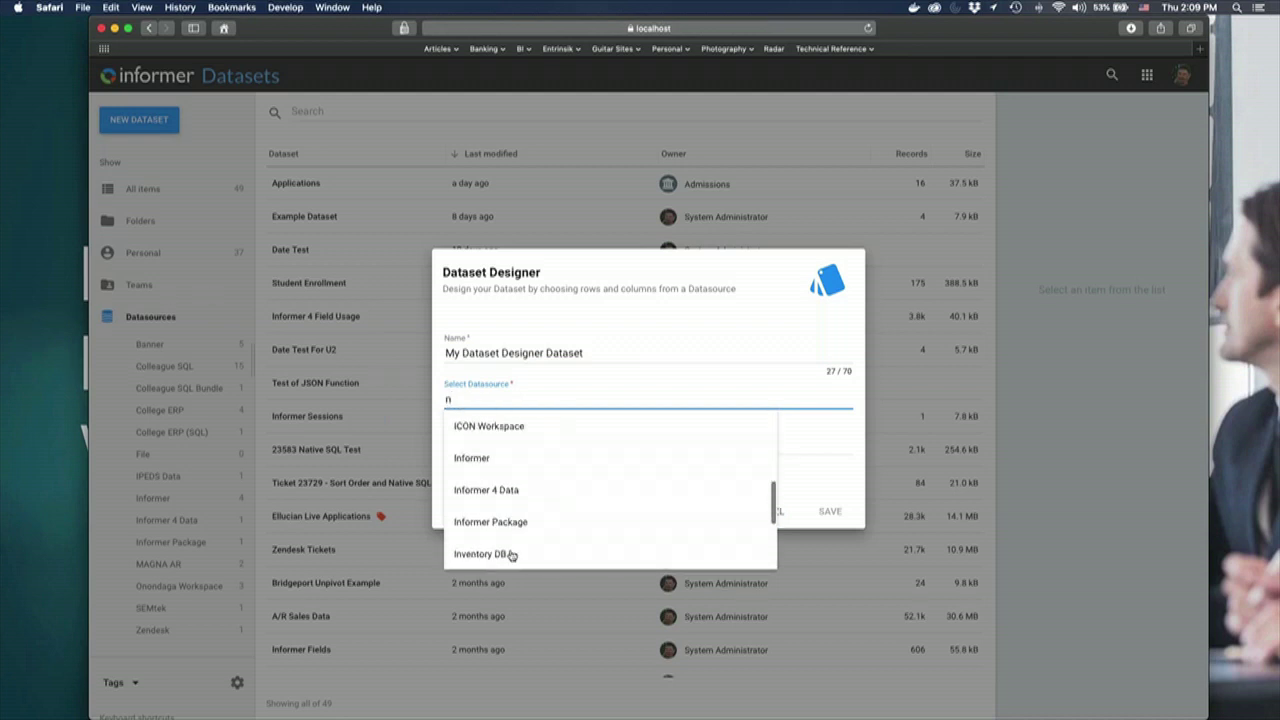
scroll(510, 556, "down", 3)
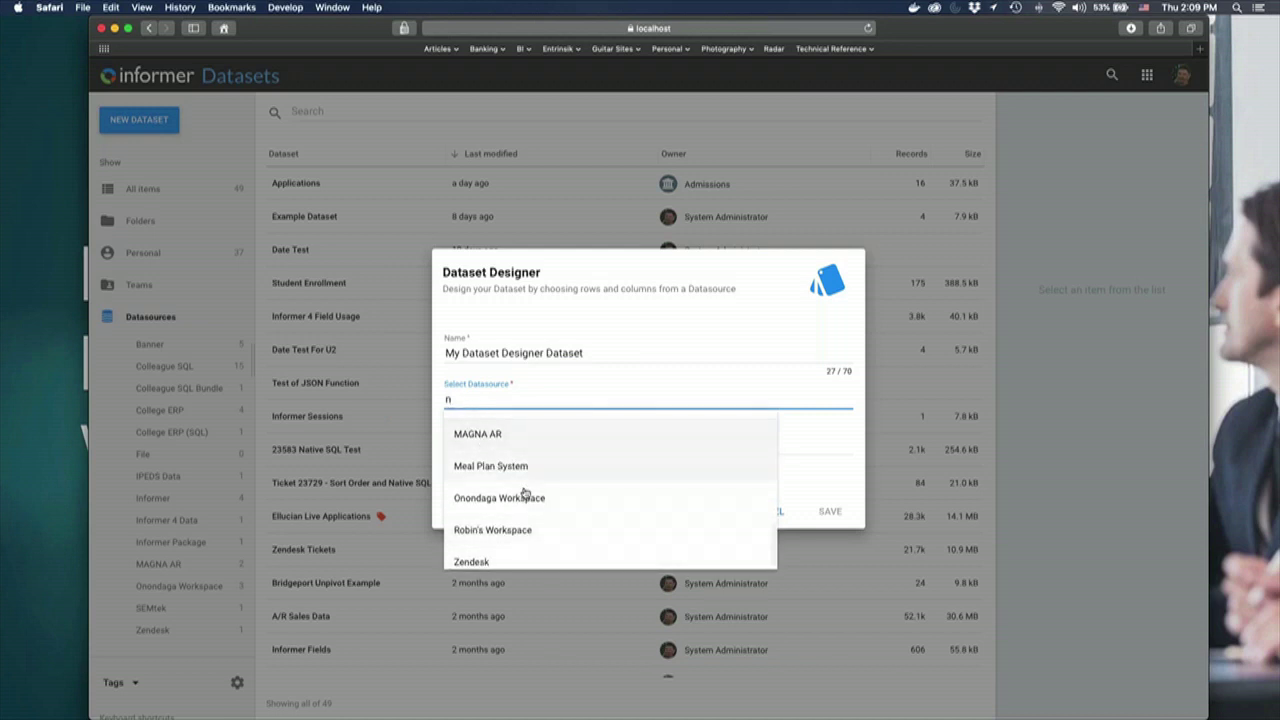
scroll(530, 530, "up", 3)
double_click(492, 400)
type("N")
left_click(550, 464)
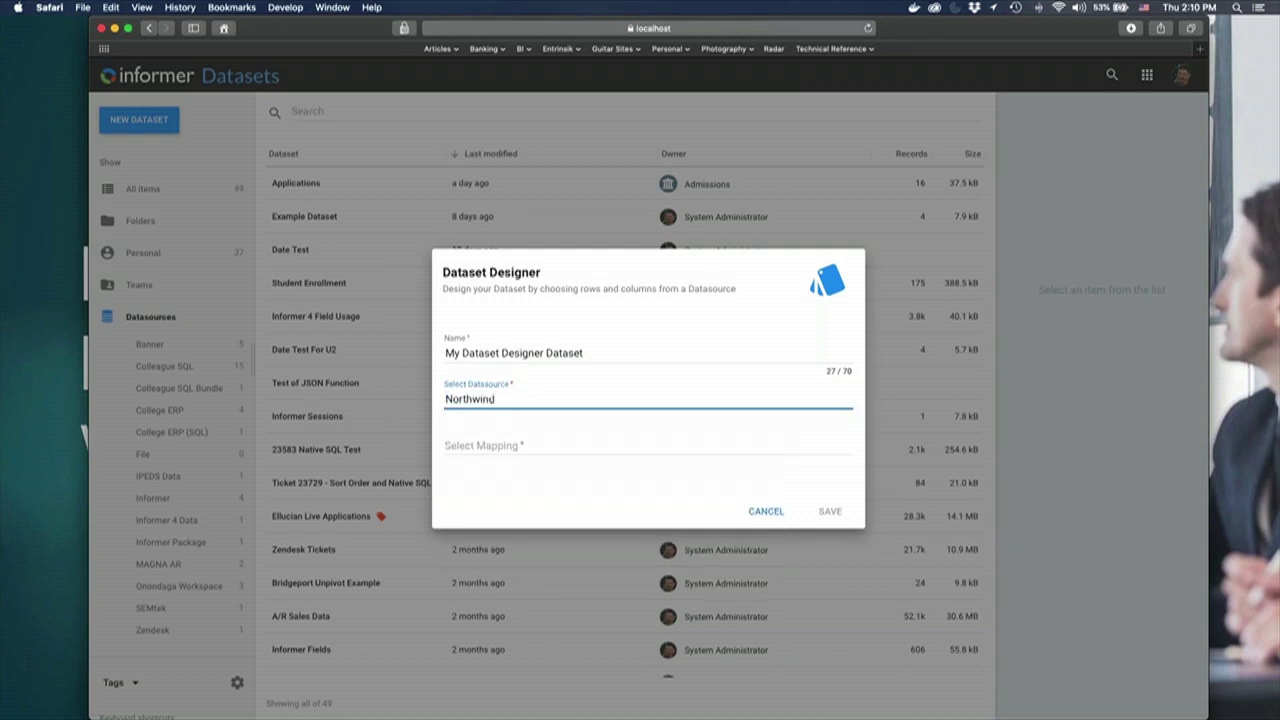
- Select the Orders mapping and save the new dataset's setup
left_click(540, 445)
scroll(567, 518, "down", 3)
left_click(530, 536)
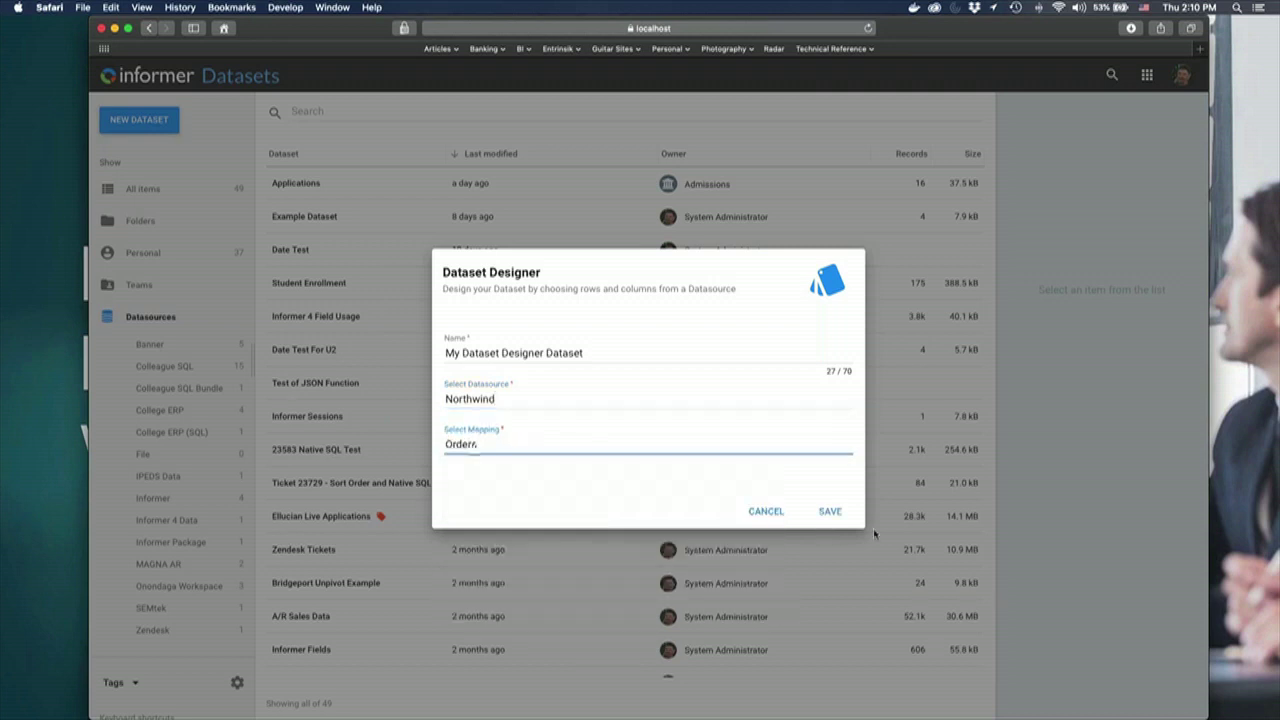
left_click(822, 511)
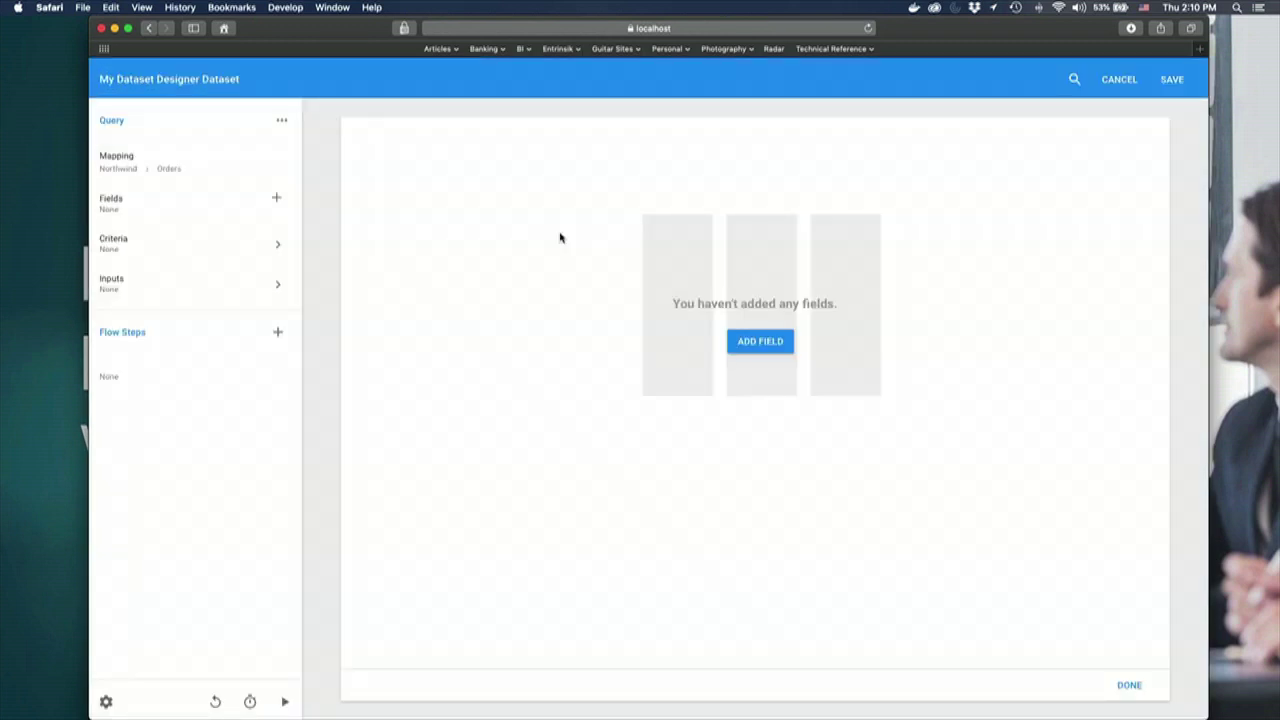
- Add the Order, Customer, Shipped Date, Required Date and Order Date fields from the Orders mapping
left_click(766, 343)
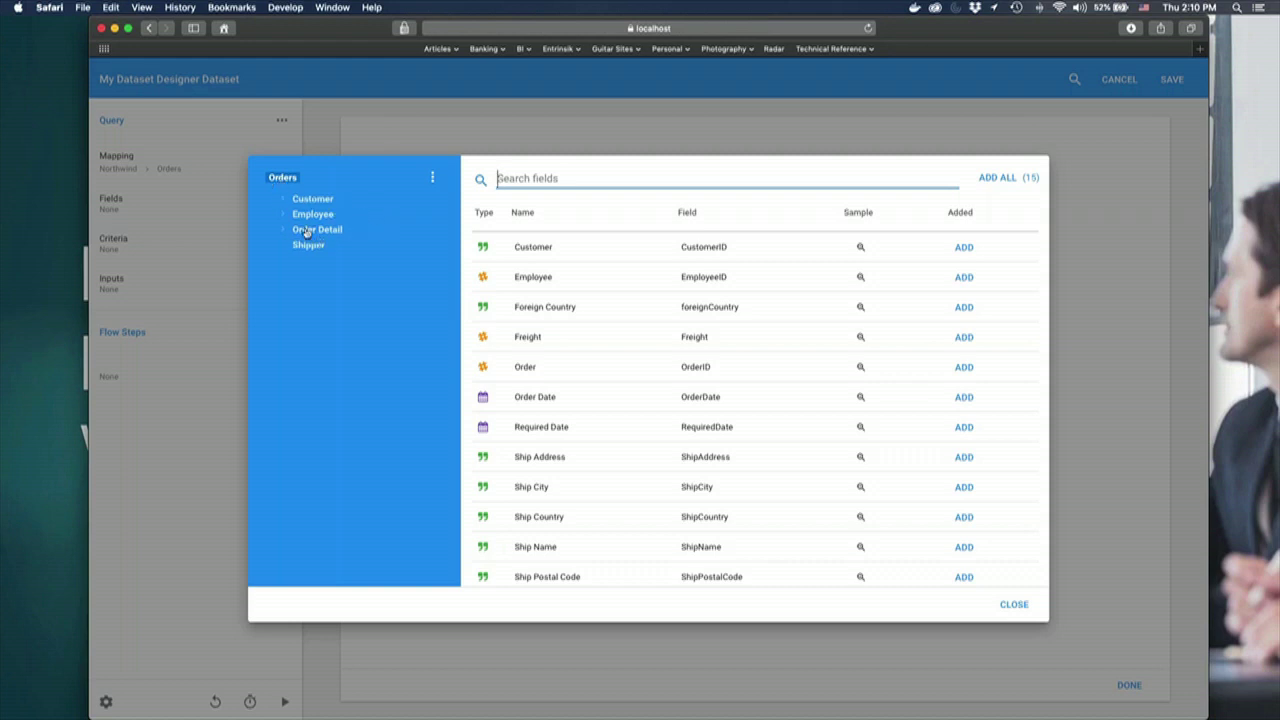
left_click(284, 200)
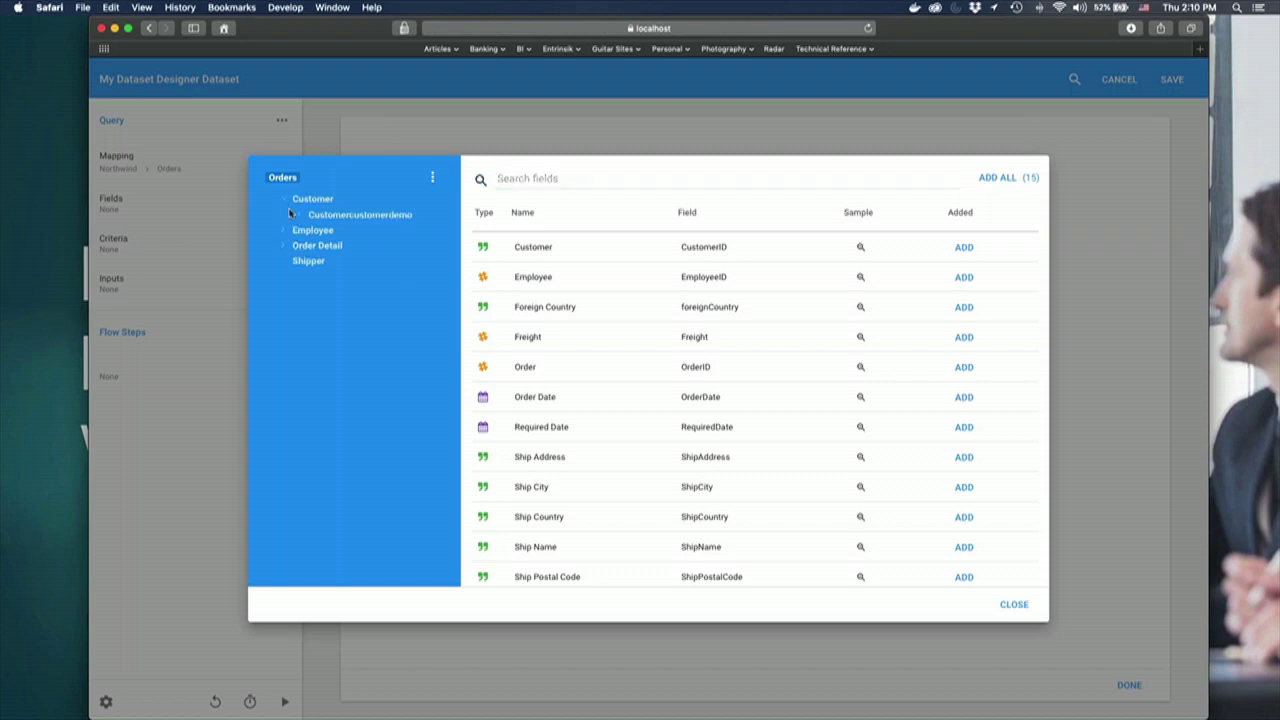
left_click(289, 202)
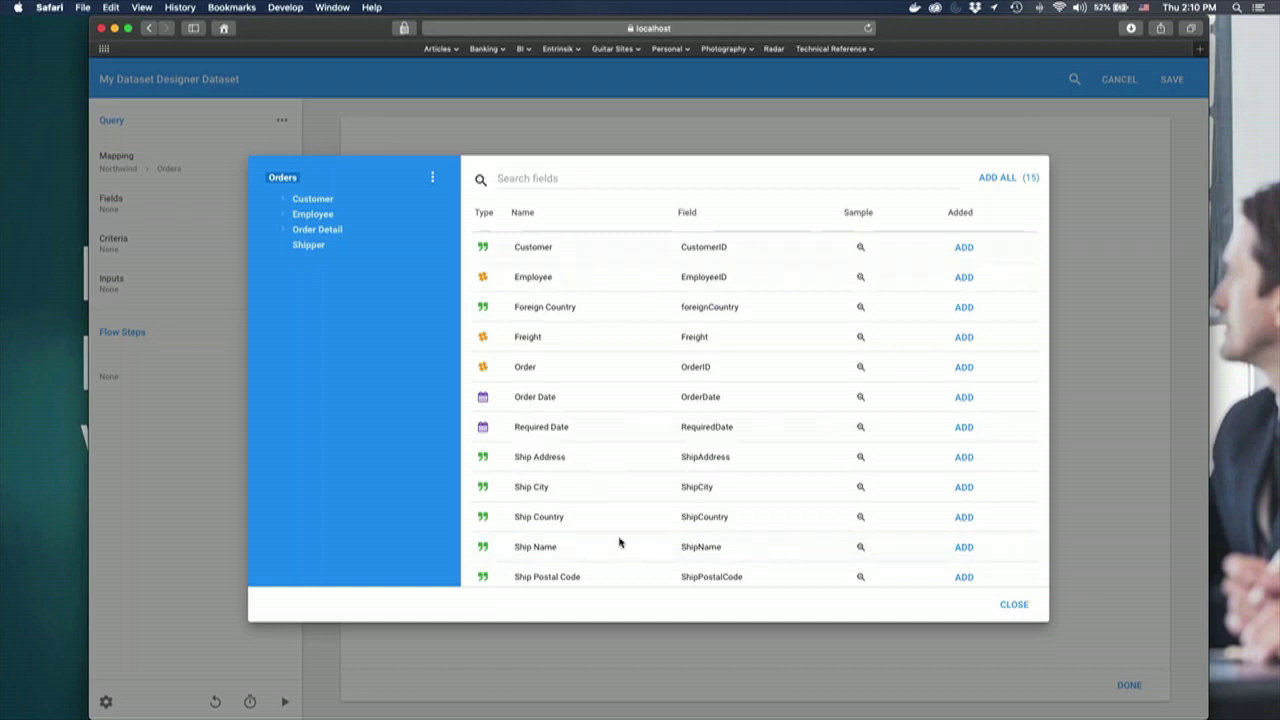
left_click(315, 214)
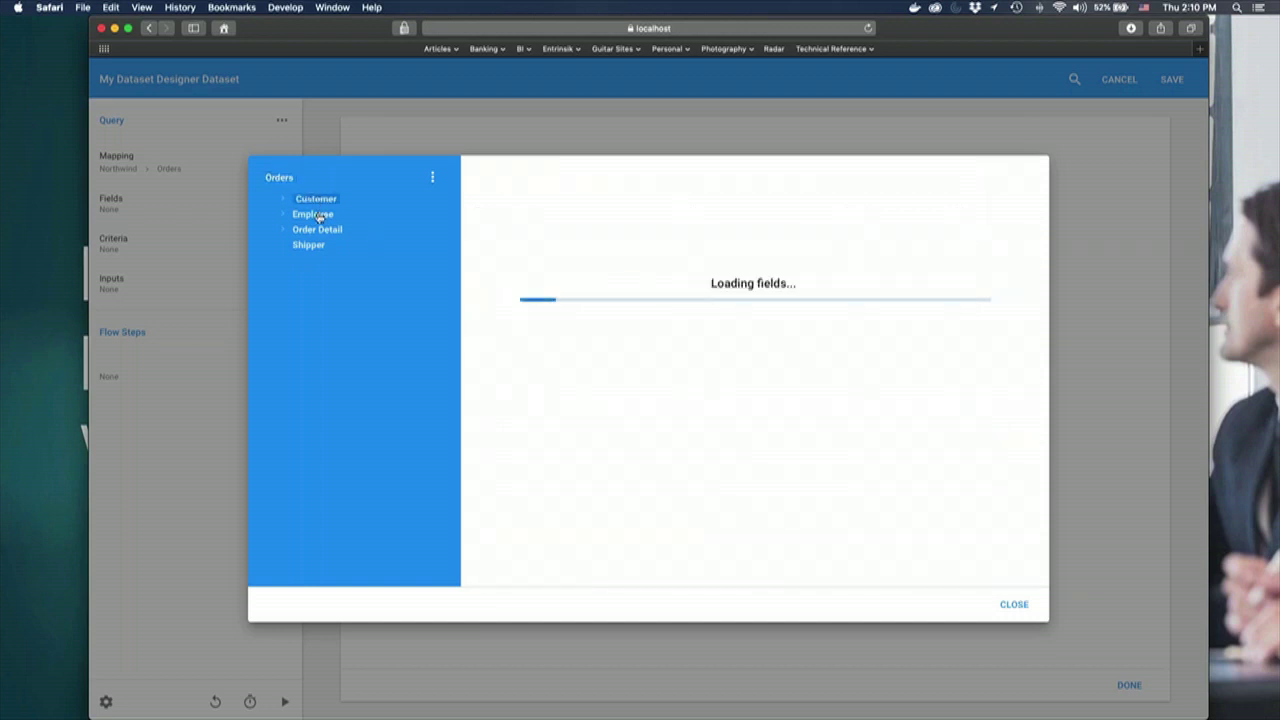
left_click(283, 178)
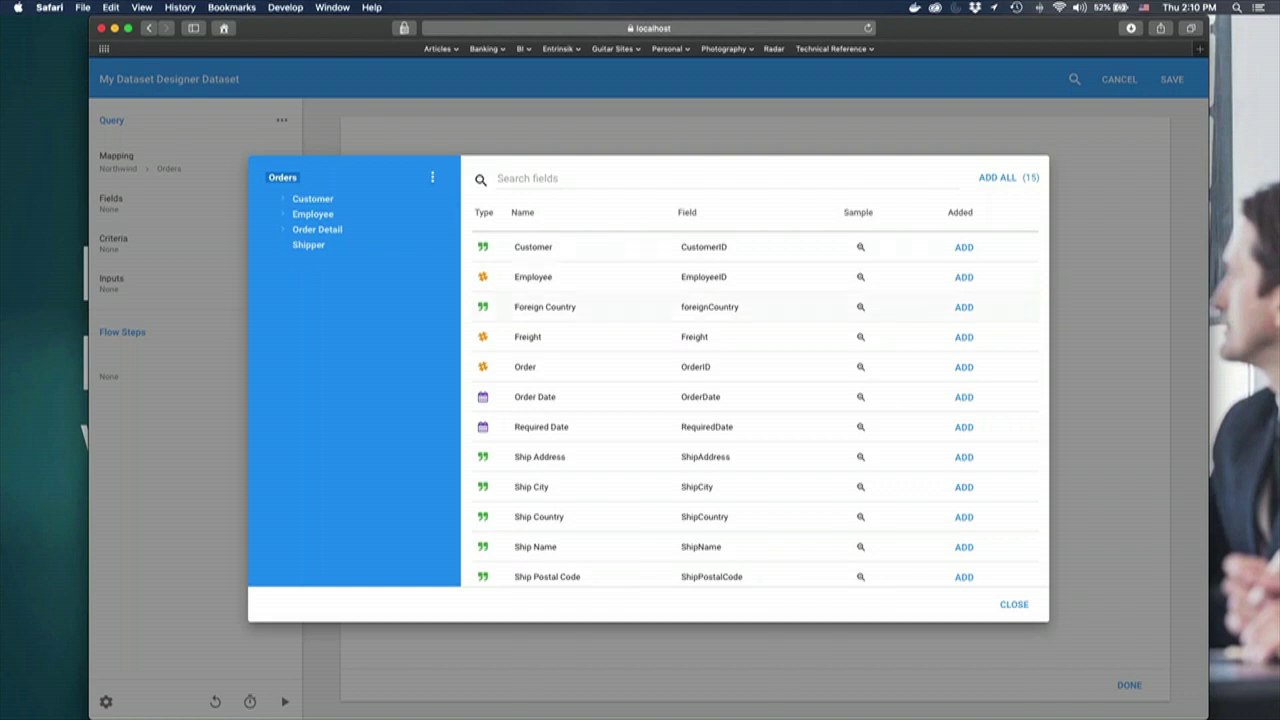
left_click(965, 368)
left_click(977, 252)
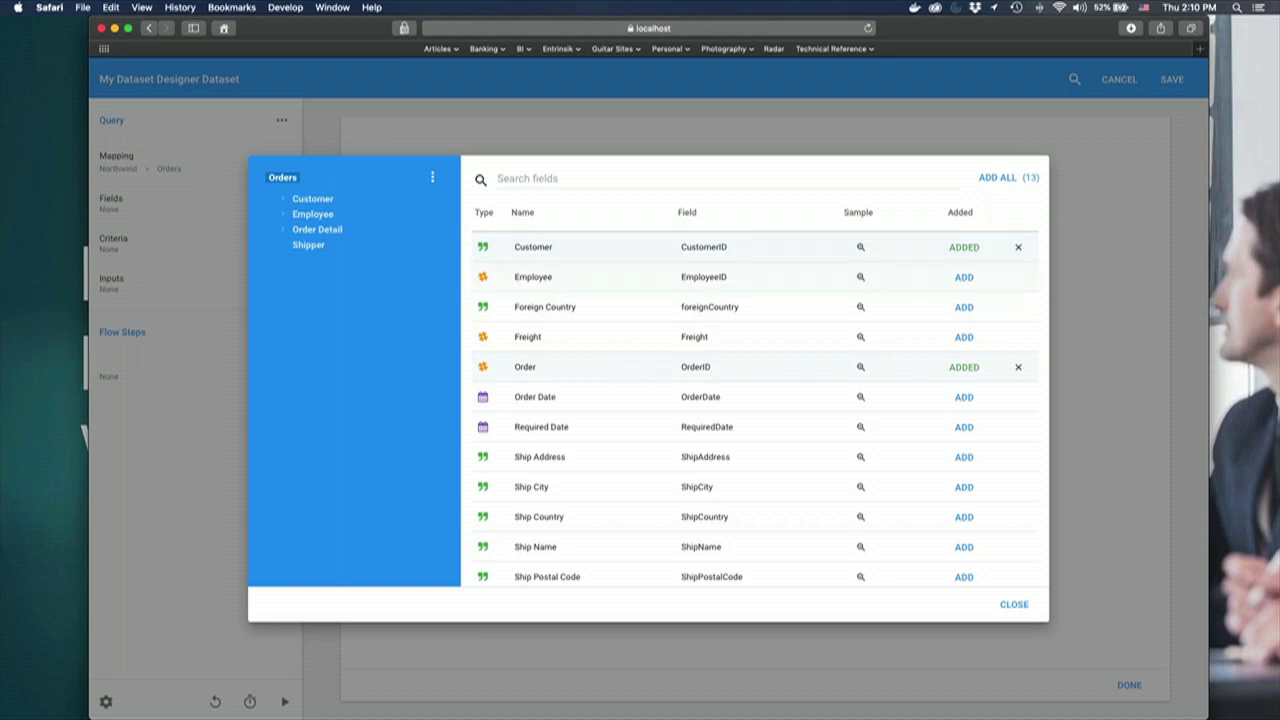
scroll(760, 443, "down", 5)
left_click(774, 322)
left_click(768, 298)
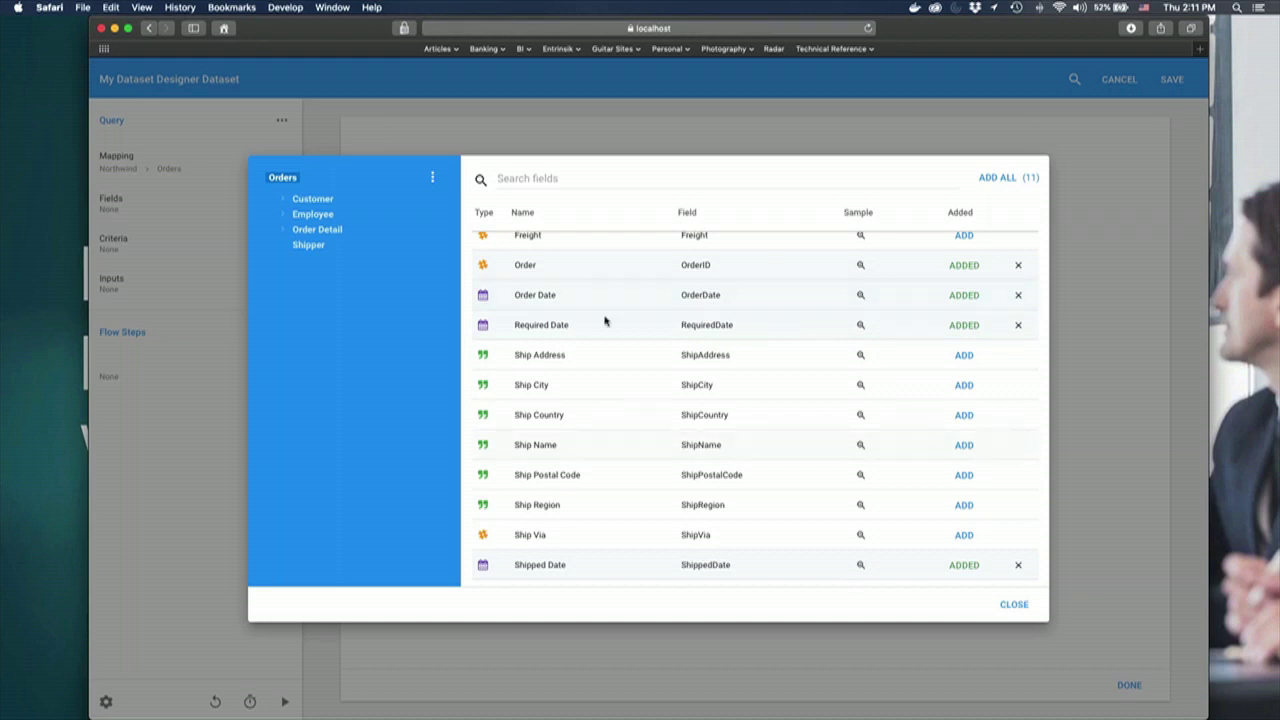
- Add the Company Name, Region and Postal Code fields from the linked Customer mapping
left_click(322, 200)
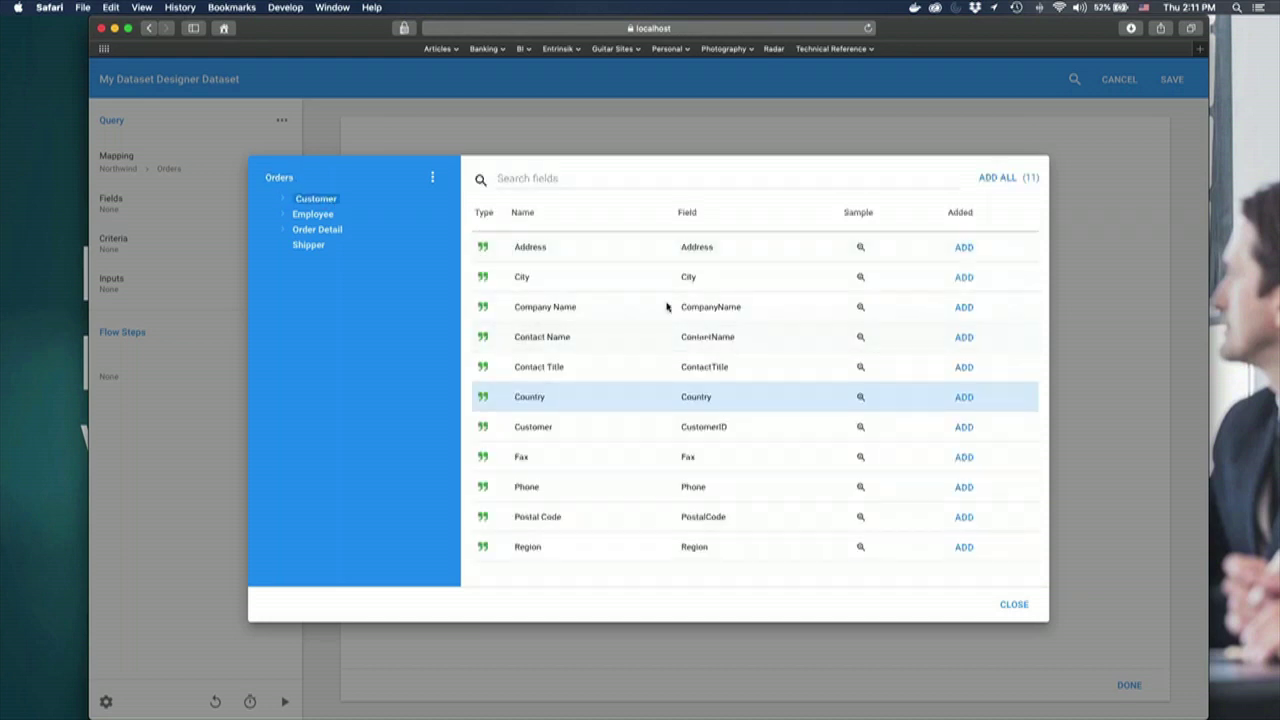
left_click(963, 307)
left_click(756, 547)
left_click(747, 517)
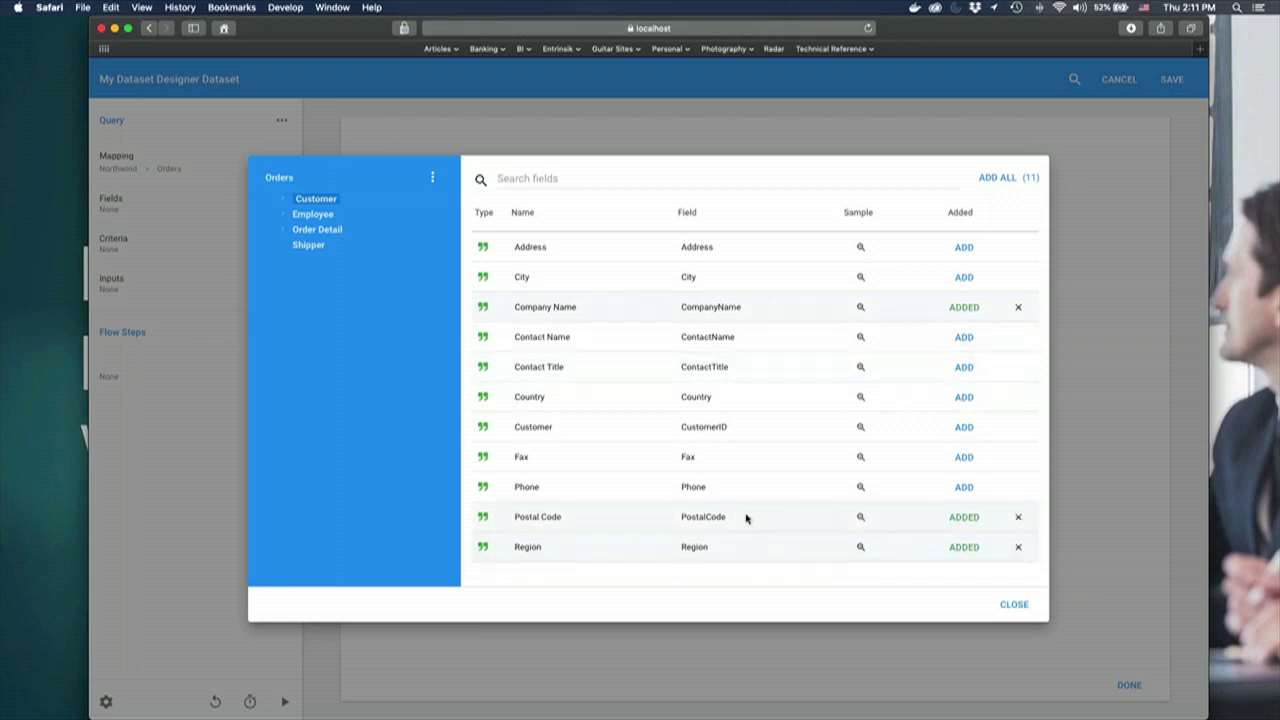
- Add Product from Order Detail, Product Name from its linked Product mapping, and Category Name from Category beneath Product
left_click(316, 229)
left_click(753, 311)
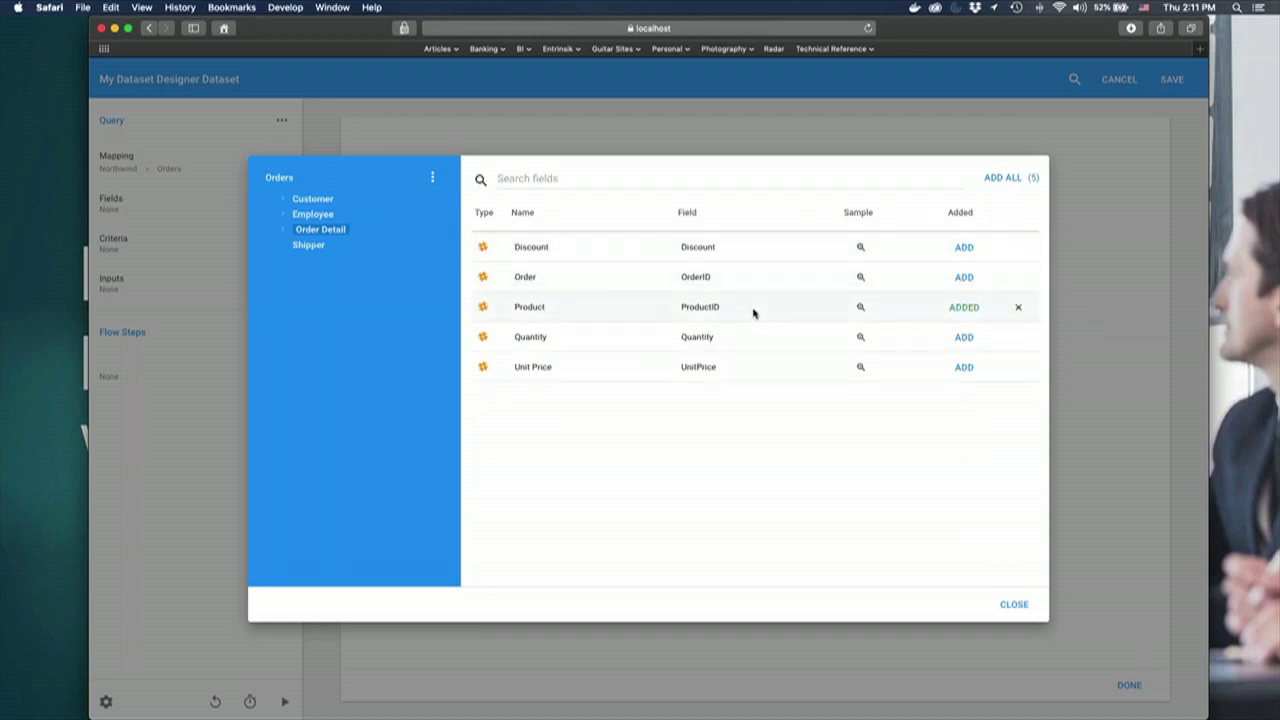
left_click(326, 245)
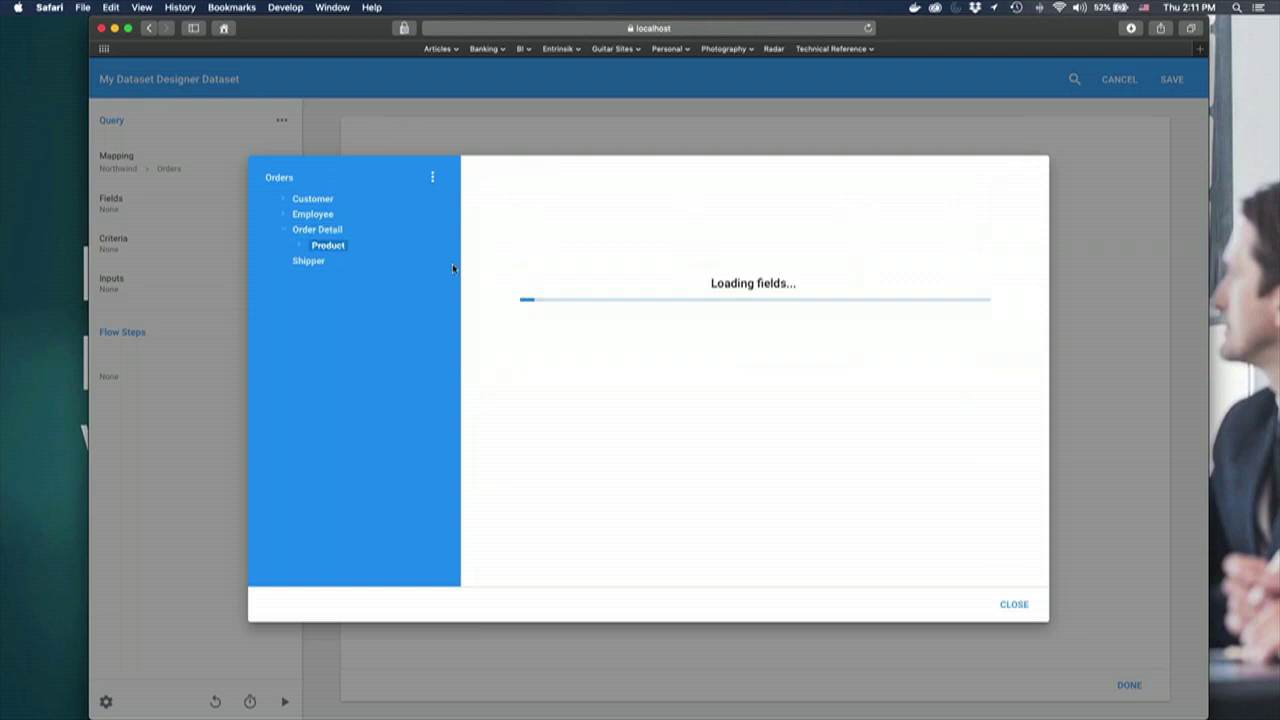
left_click(709, 340)
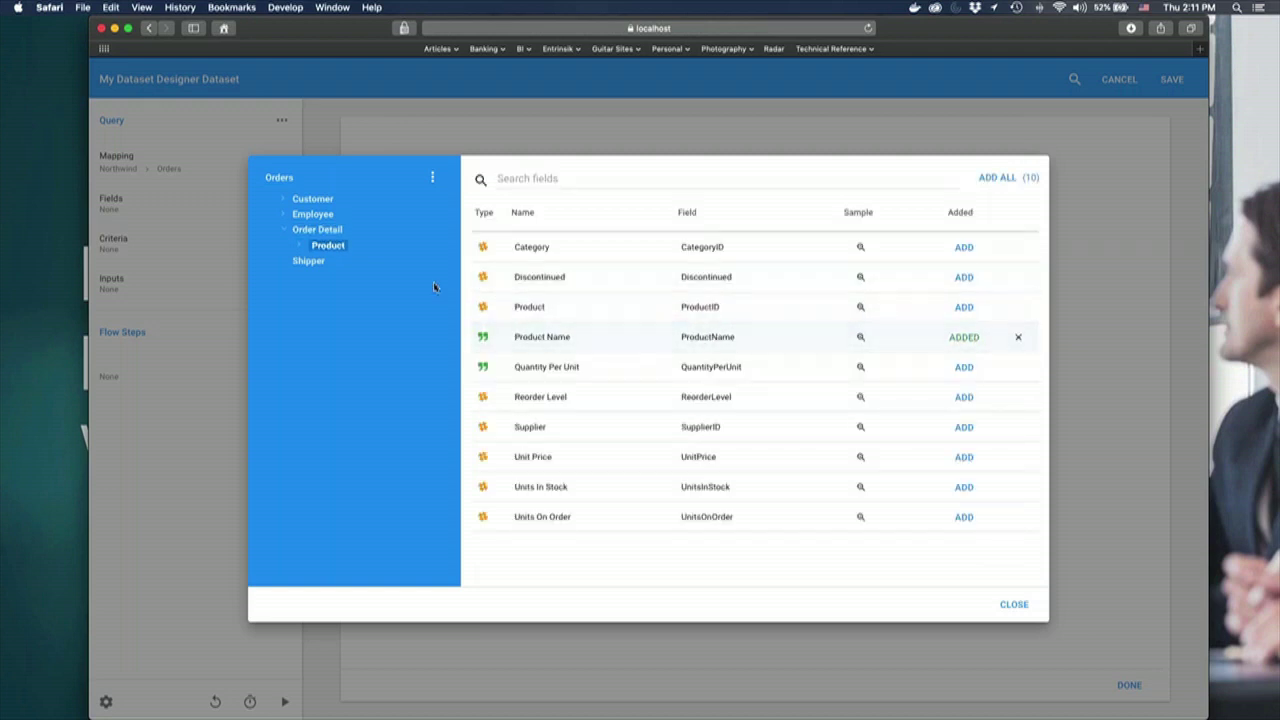
left_click(300, 252)
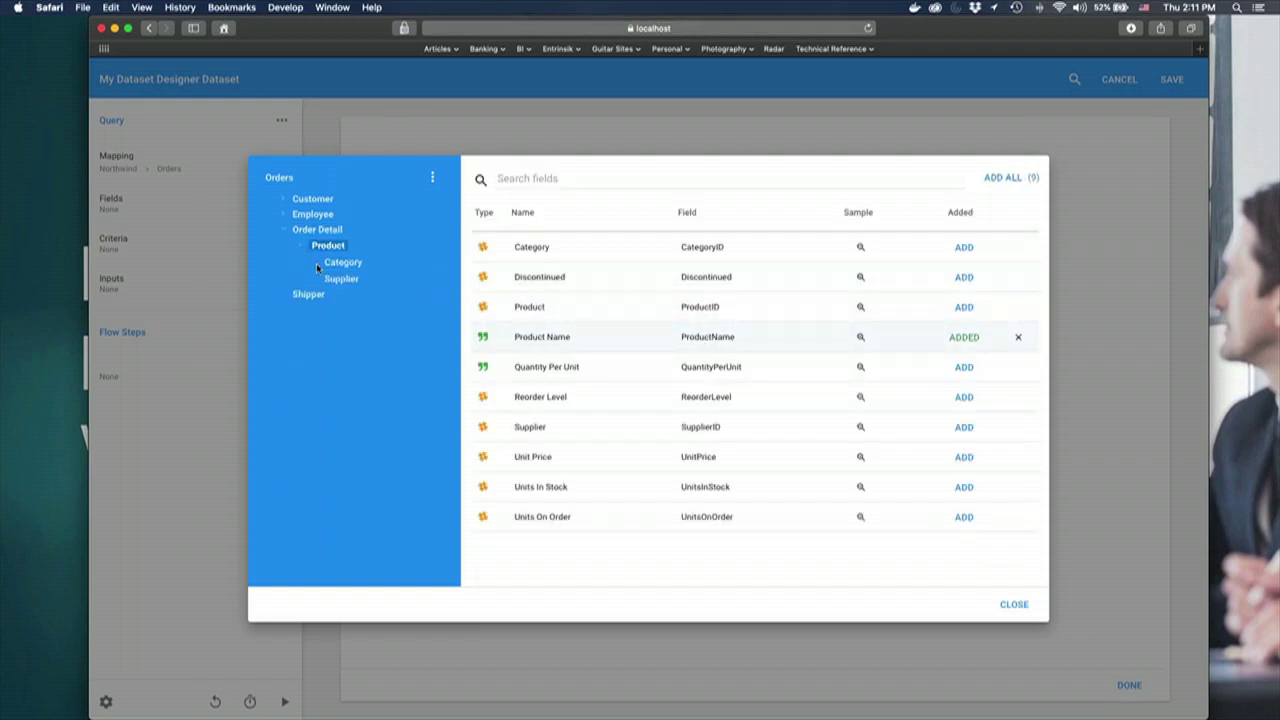
left_click(345, 264)
left_click(722, 279)
- Add the Unit Price and Quantity fields from Order Detail and finish the field selection
left_click(314, 232)
left_click(584, 369)
left_click(584, 338)
left_click(1017, 612)
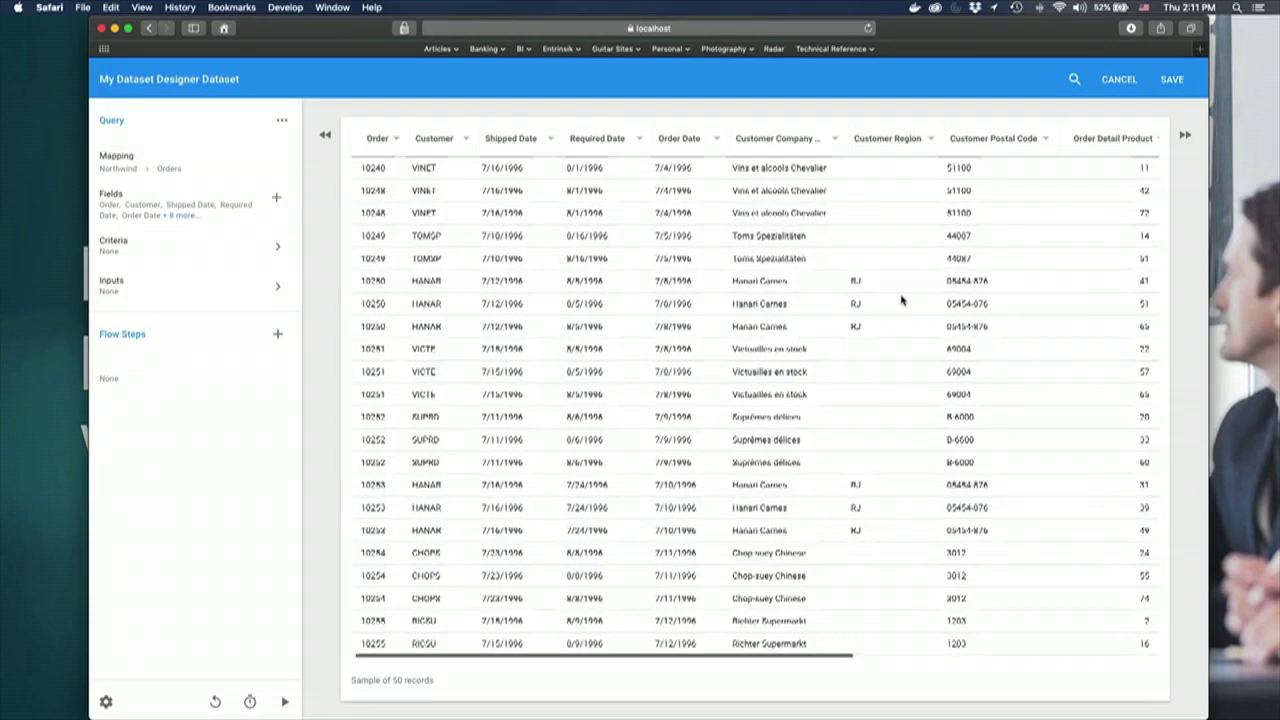
- Move the Order Detail Quantity column ahead of Order Detail Unit Price in the sample grid
scroll(901, 298, "right", 5)
scroll(901, 298, "right", 3)
scroll(901, 298, "left", 5)
scroll(901, 298, "left", 4)
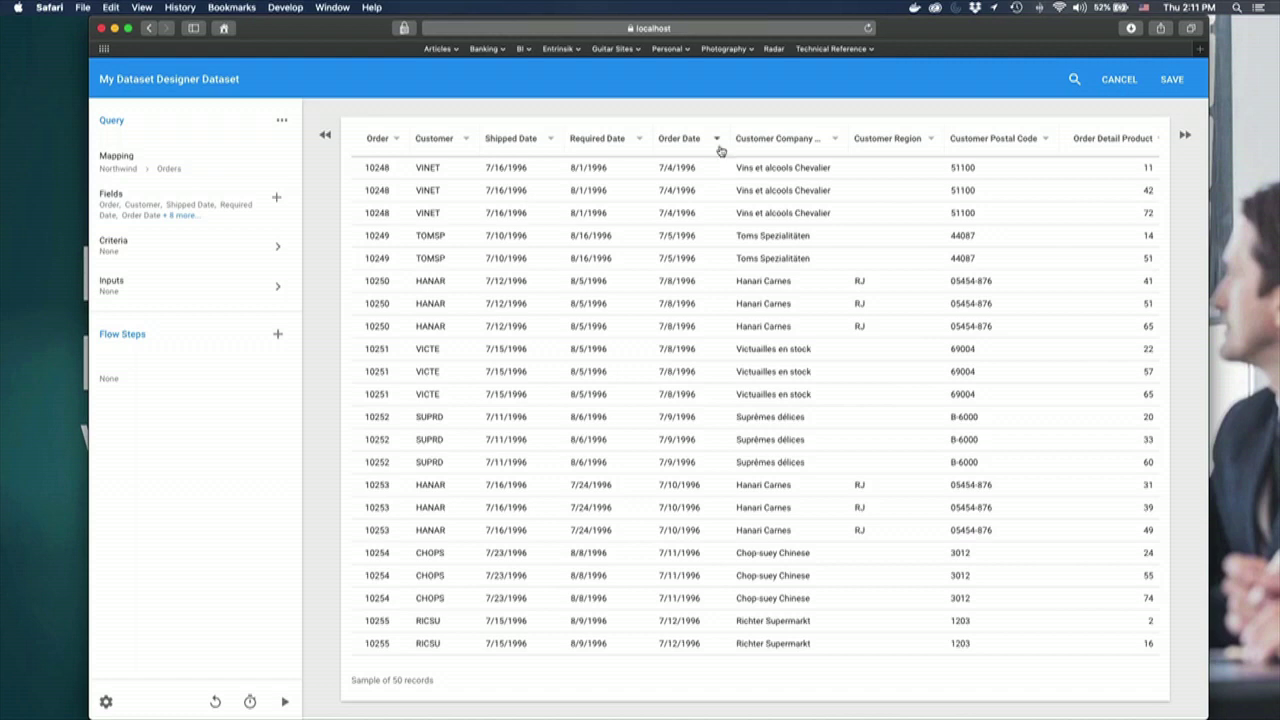
scroll(912, 171, "right", 1)
scroll(912, 171, "right", 5)
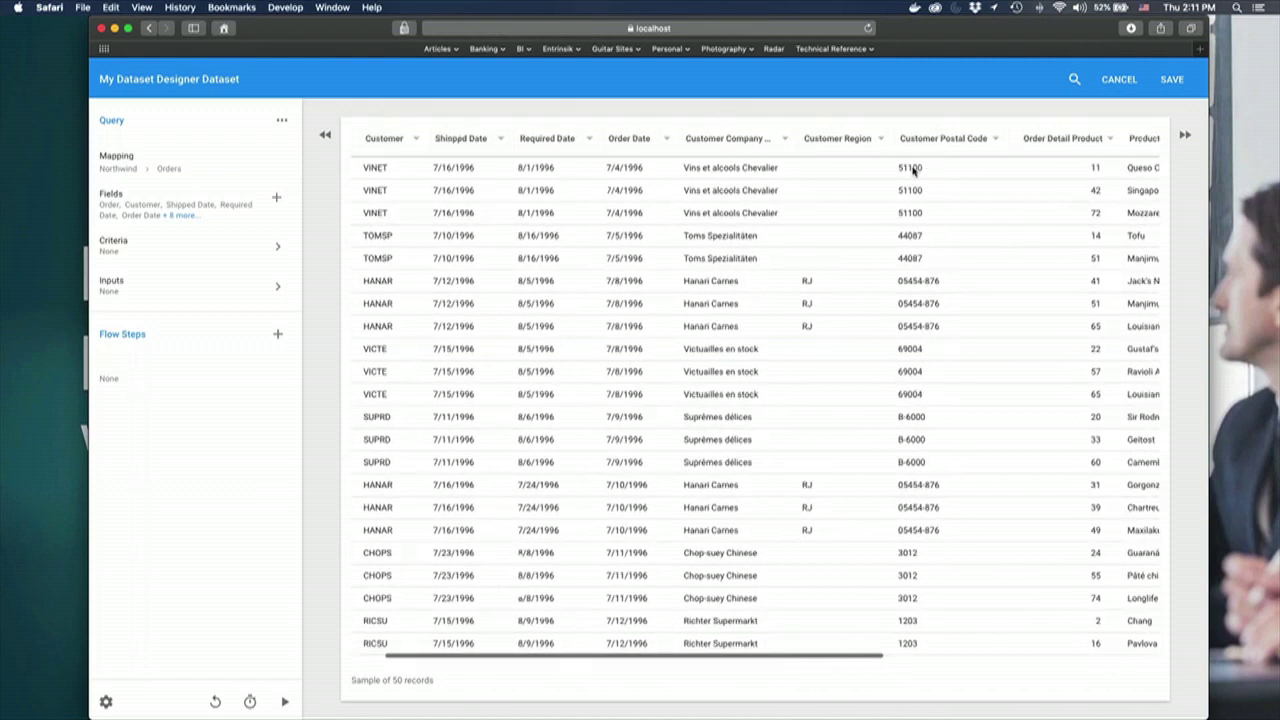
scroll(789, 166, "right", 5)
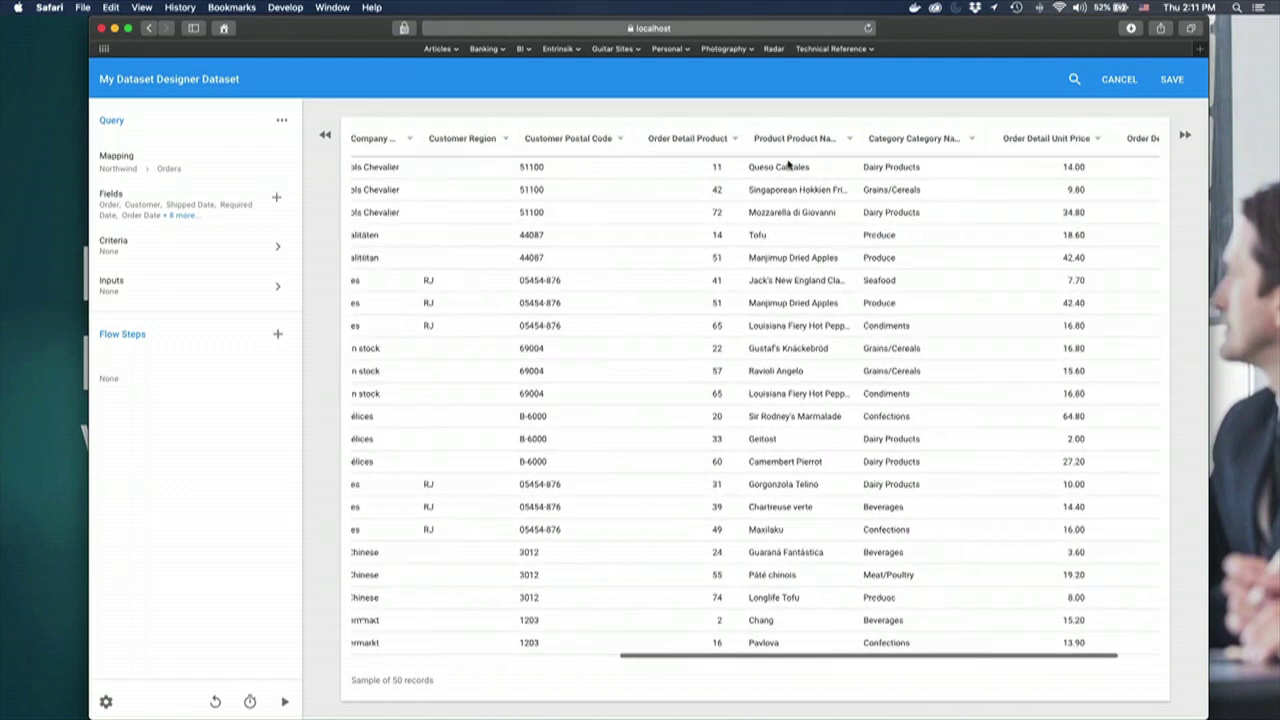
left_click_drag(1114, 143, 990, 143)
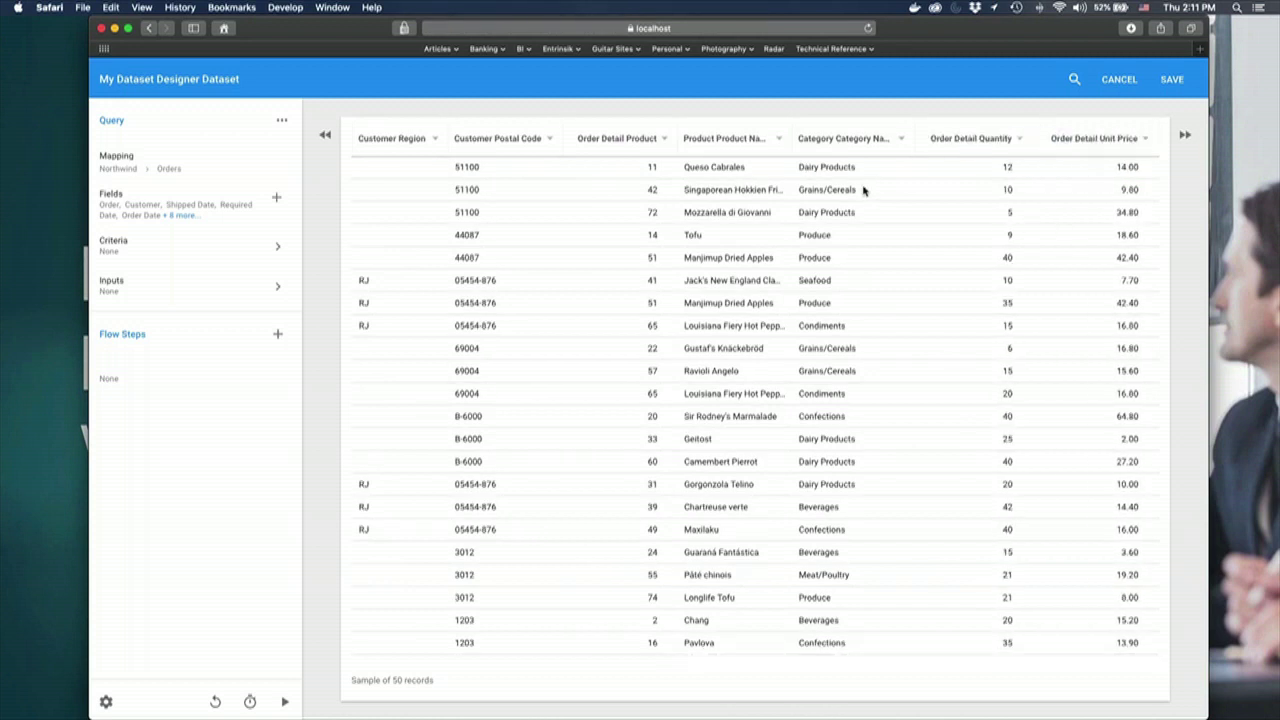
- Examine the options available for the Order Detail Product column
left_click(663, 139)
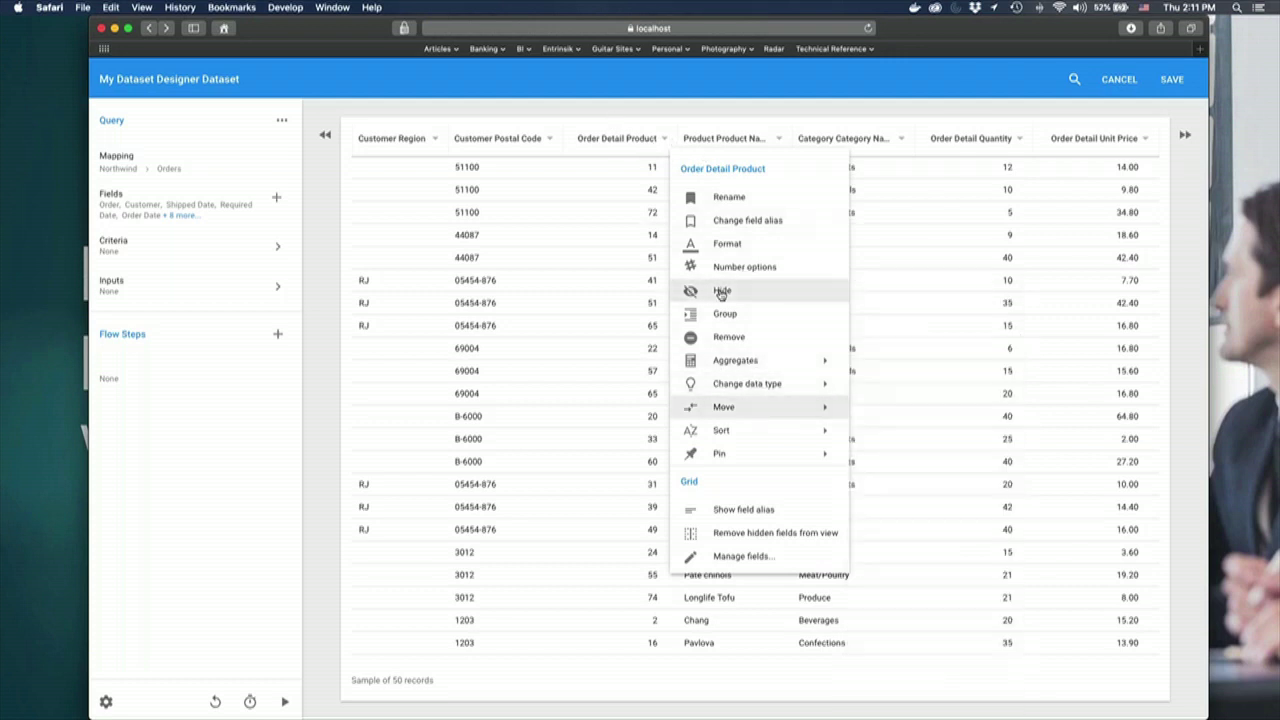
mouse_move(735, 408)
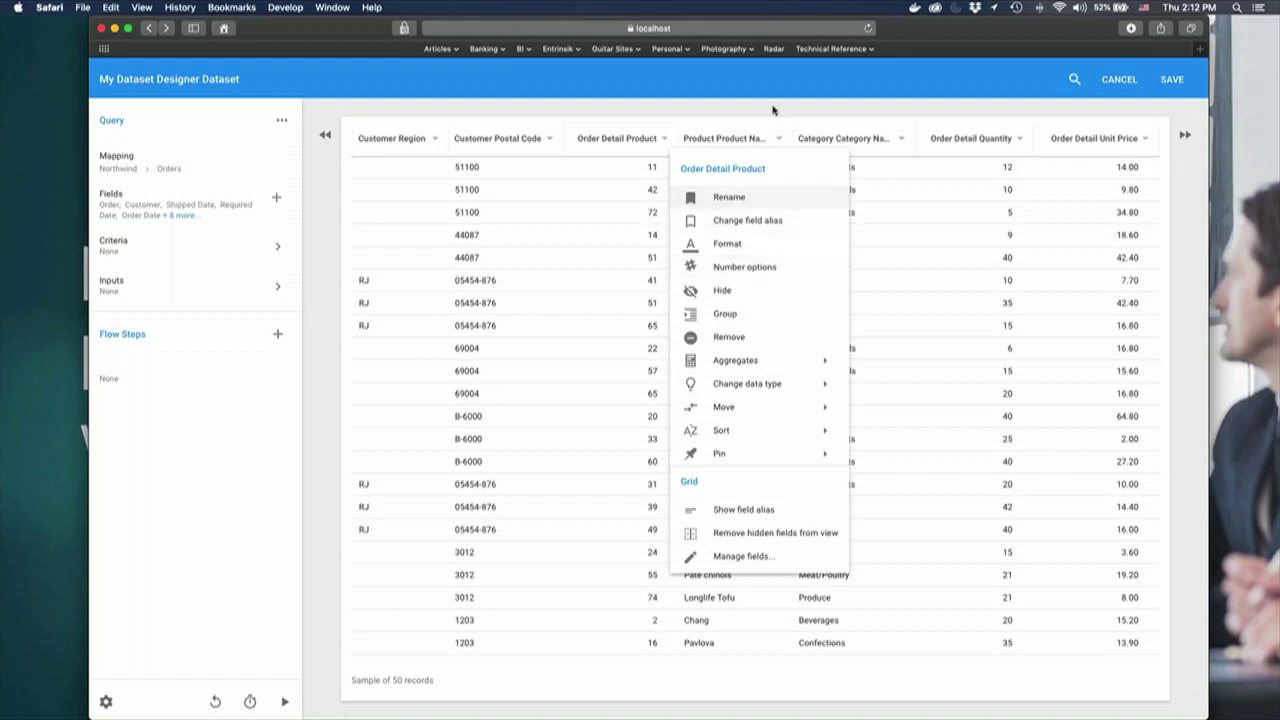
left_click(947, 179)
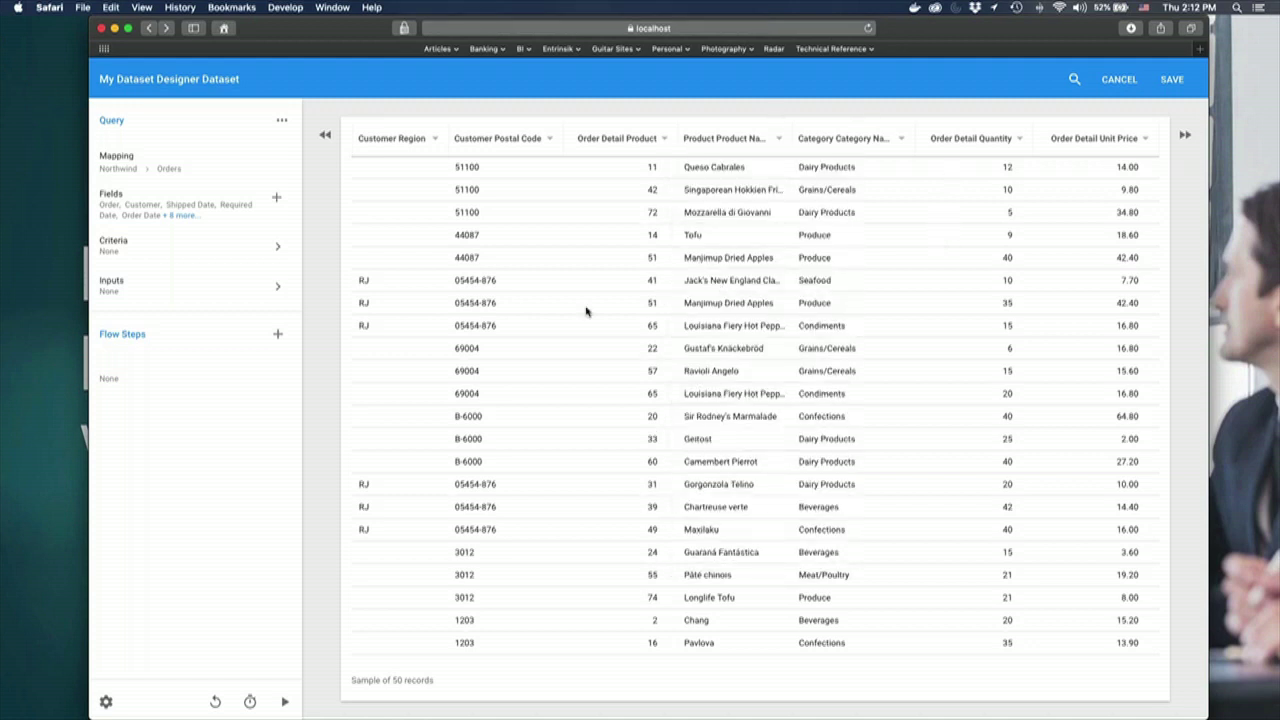
- Examine the query's criteria editor and what can be inserted there, and return to the sample grid
scroll(586, 309, "left", 5)
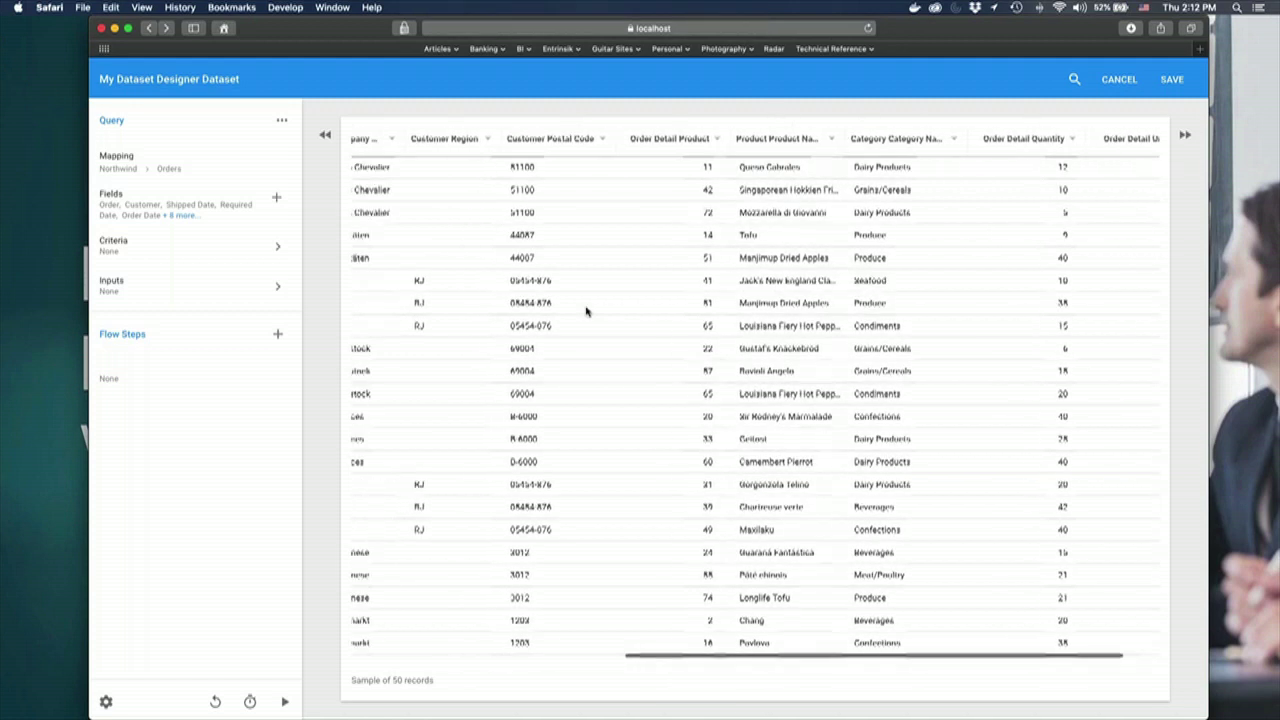
left_click(256, 247)
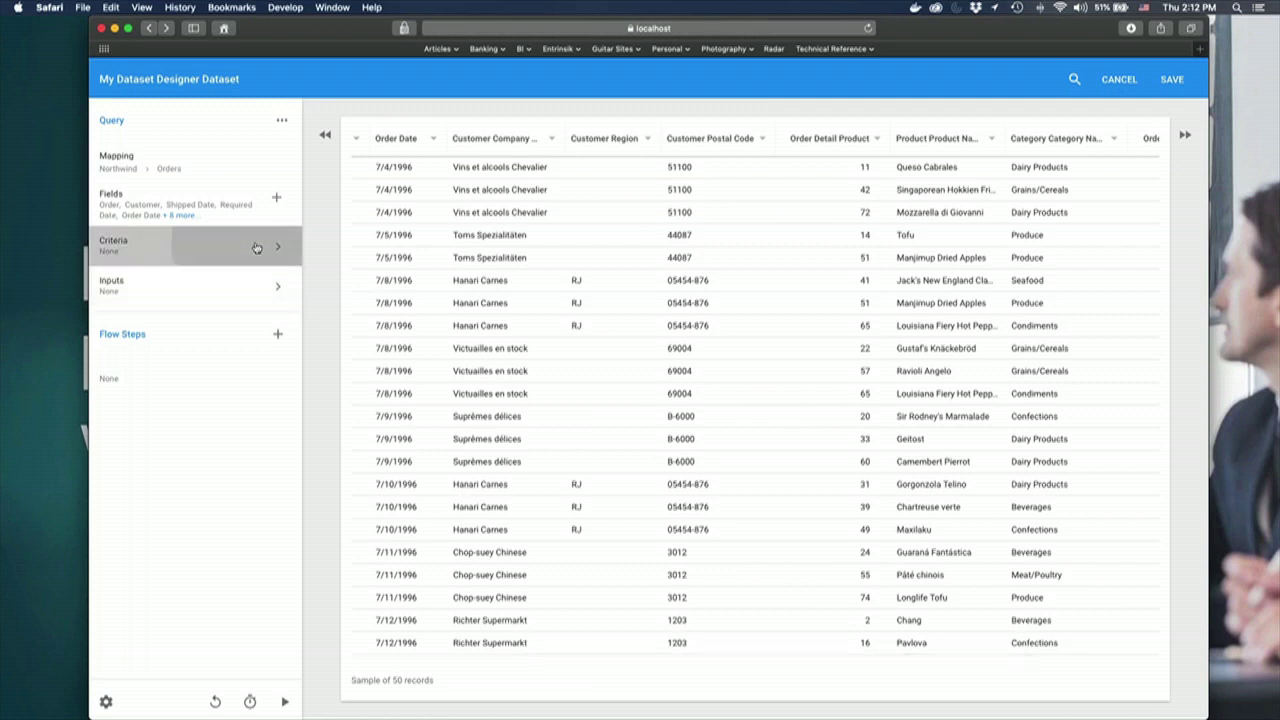
left_click(363, 148)
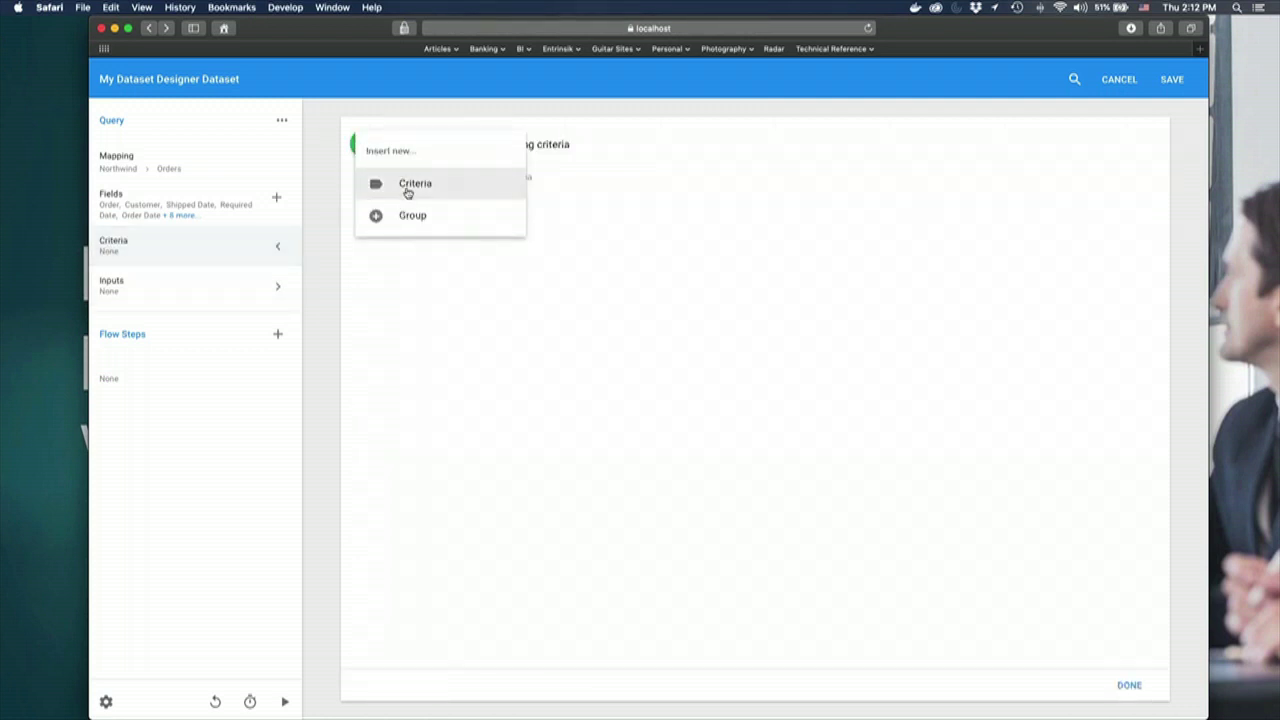
left_click(654, 286)
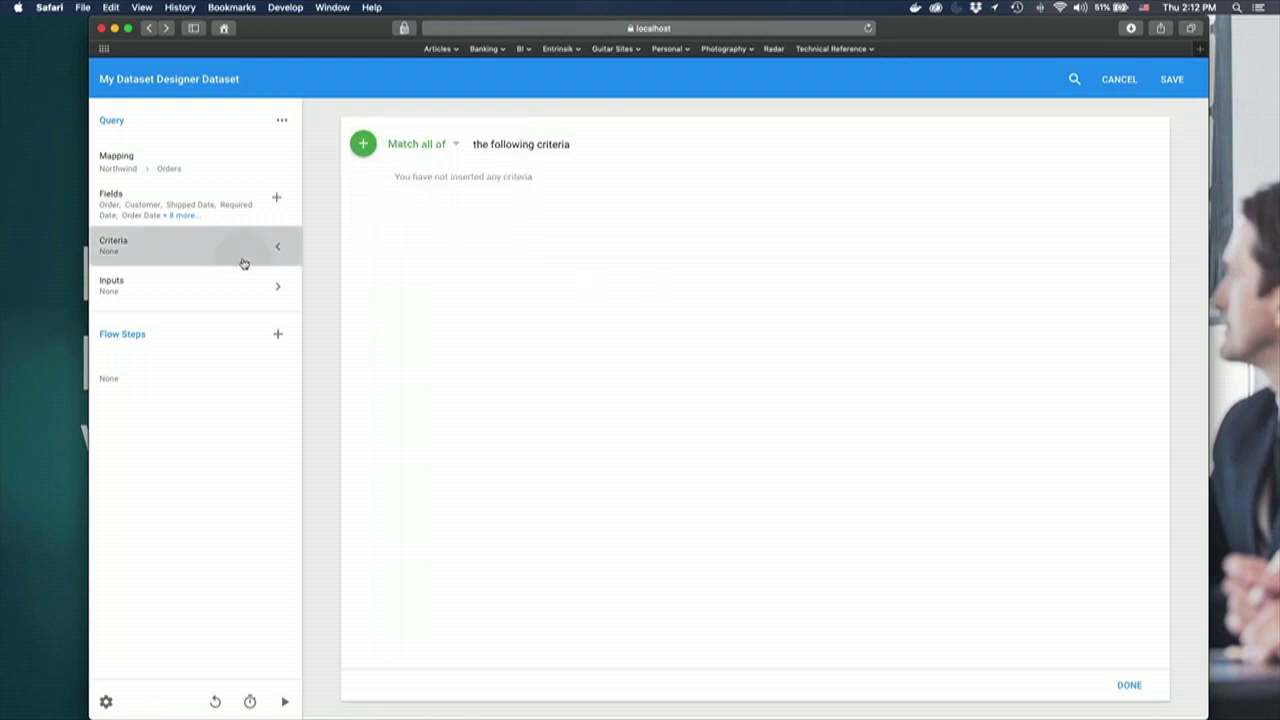
left_click(243, 260)
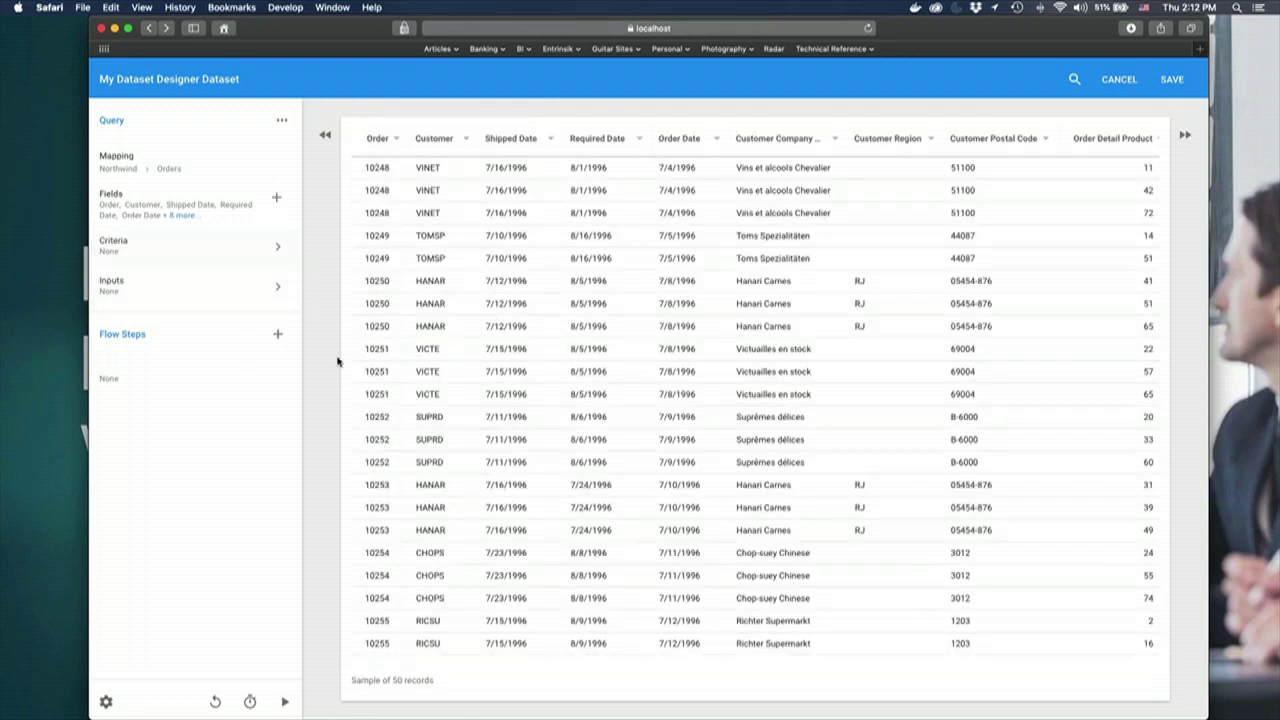
- Examine the kinds of flow steps that can be added to the dataset, including the Add Field and Transform options
left_click(276, 337)
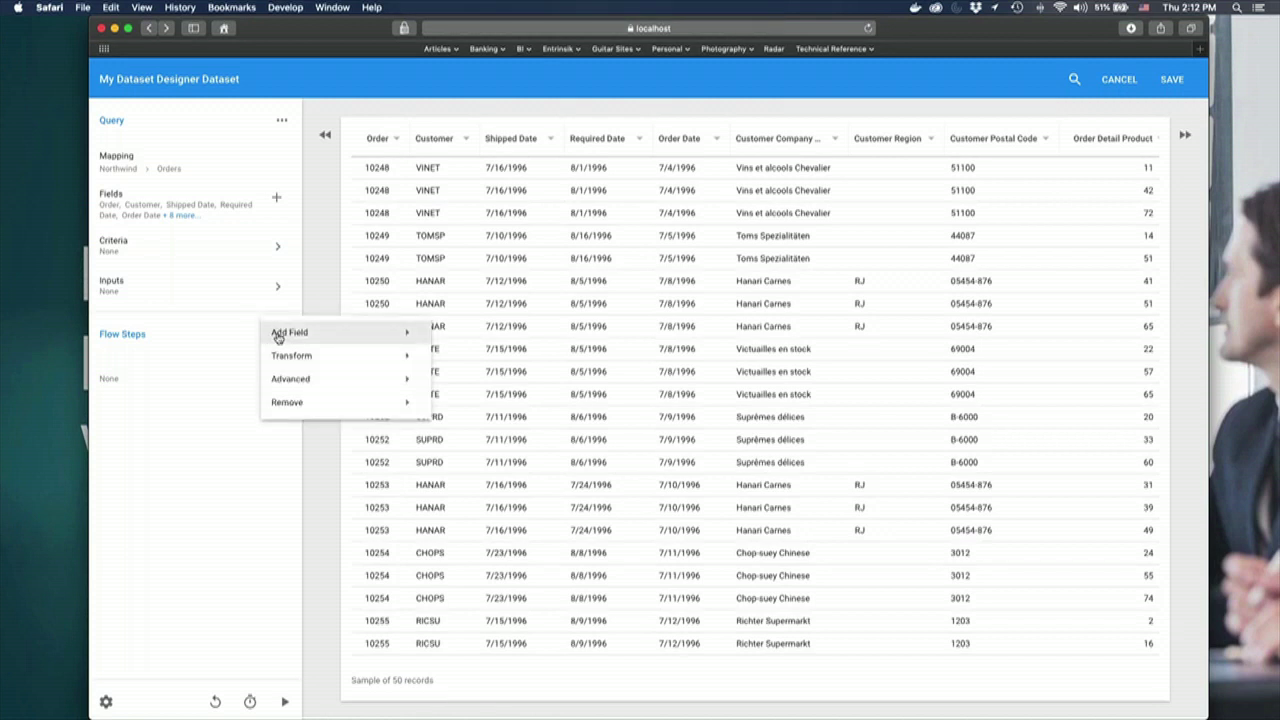
mouse_move(334, 335)
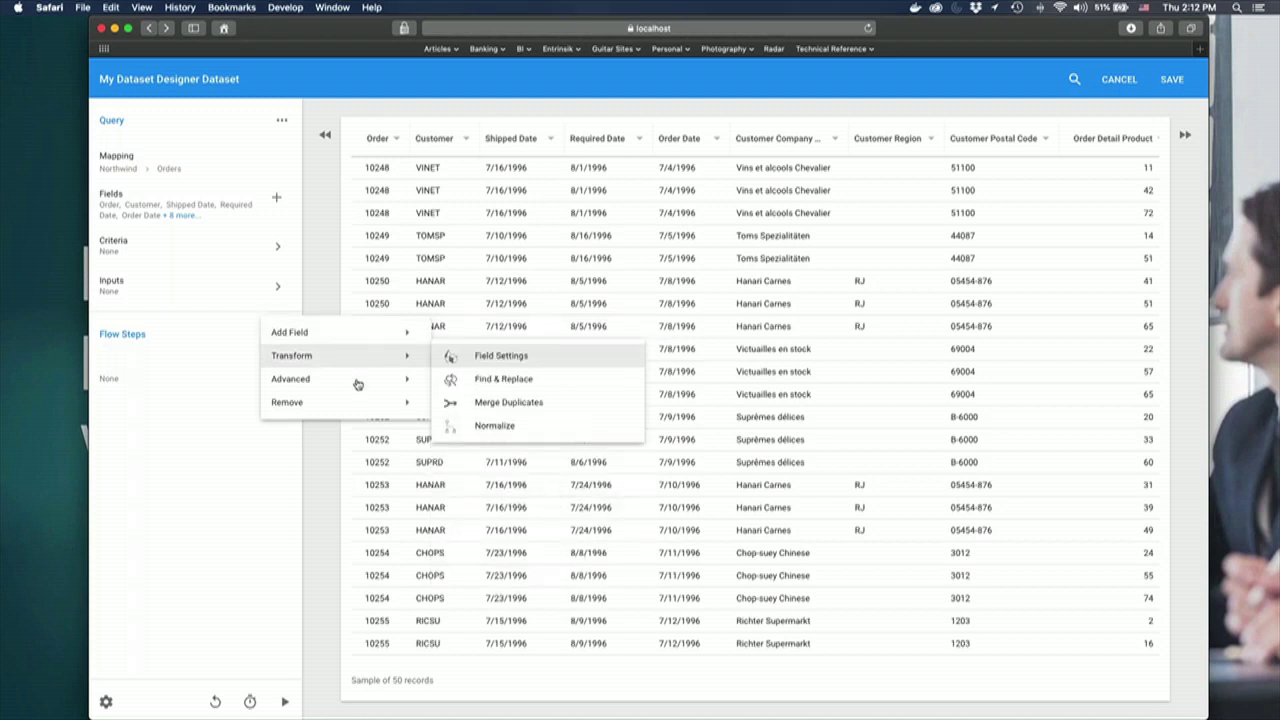
mouse_move(357, 402)
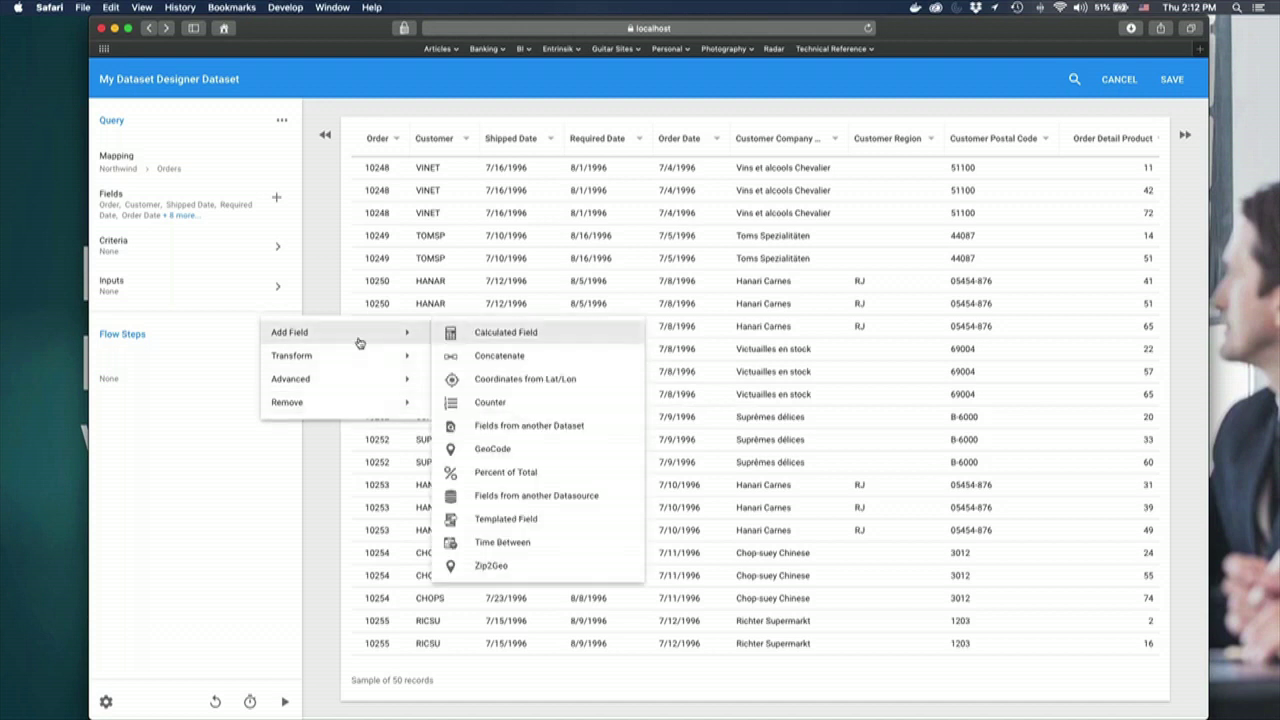
left_click(207, 337)
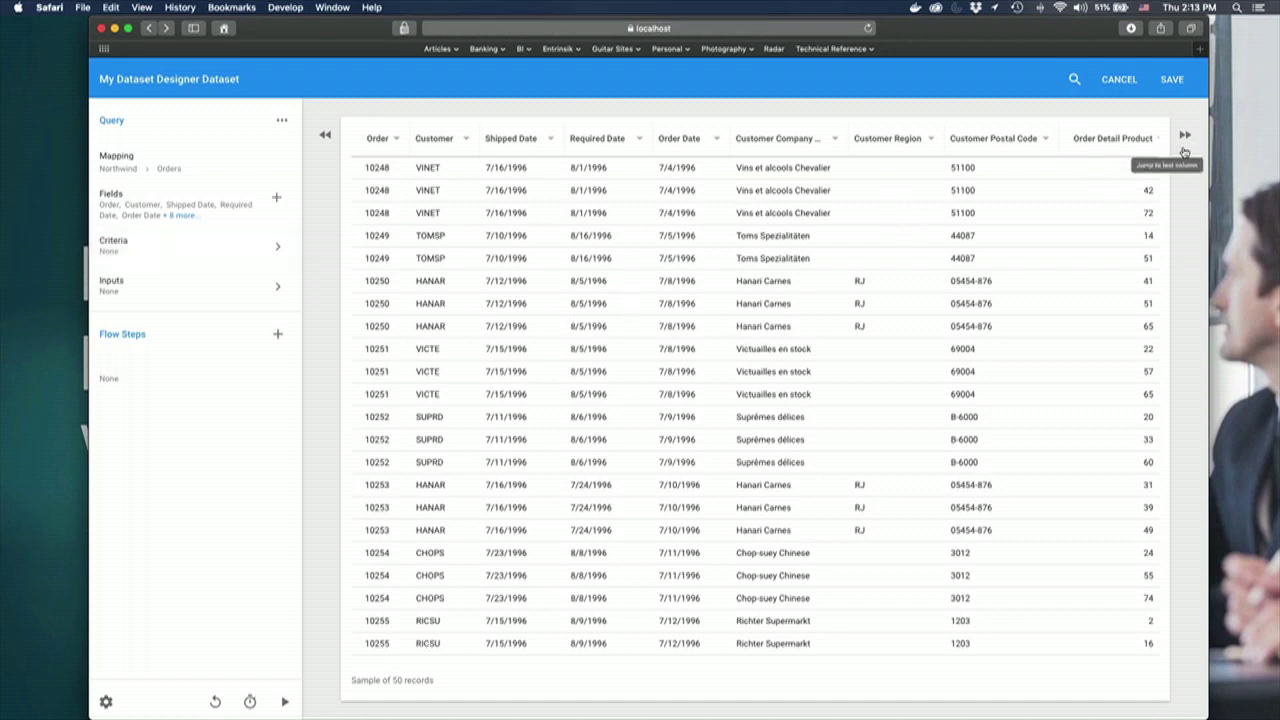
- Save My Dataset Designer Dataset, run its query and look across all the resulting columns
left_click(1171, 79)
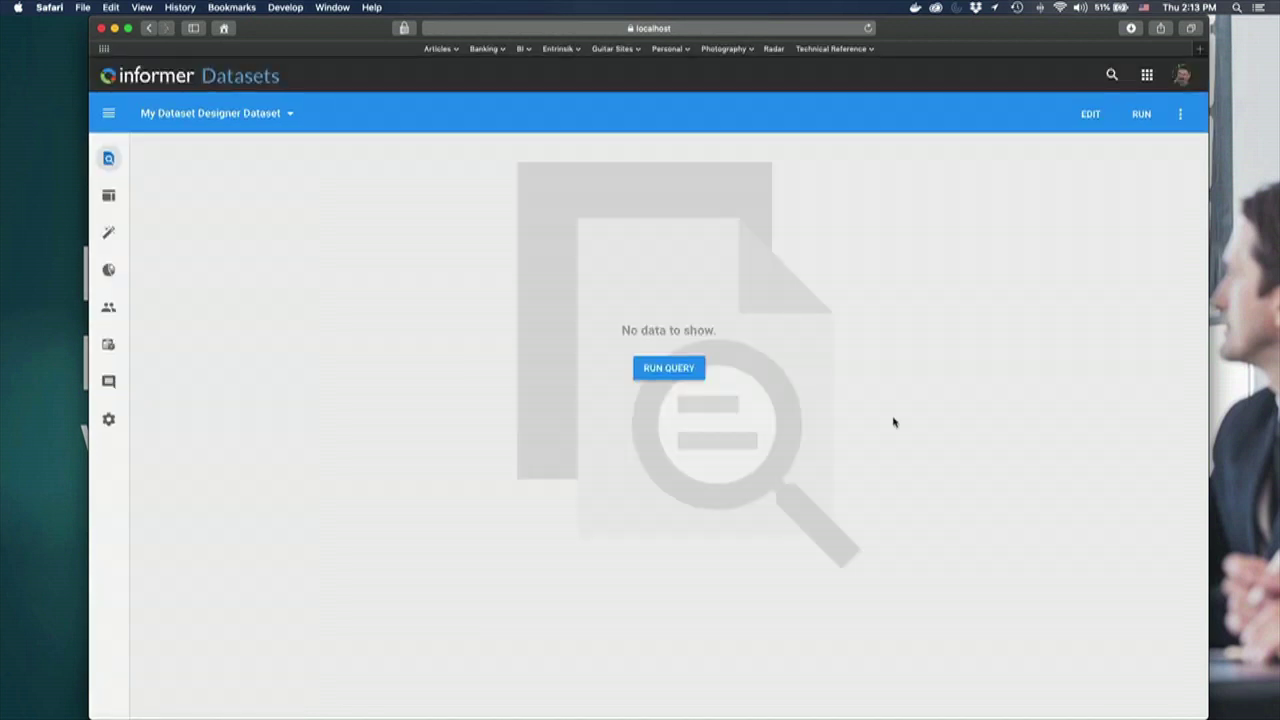
left_click(1141, 114)
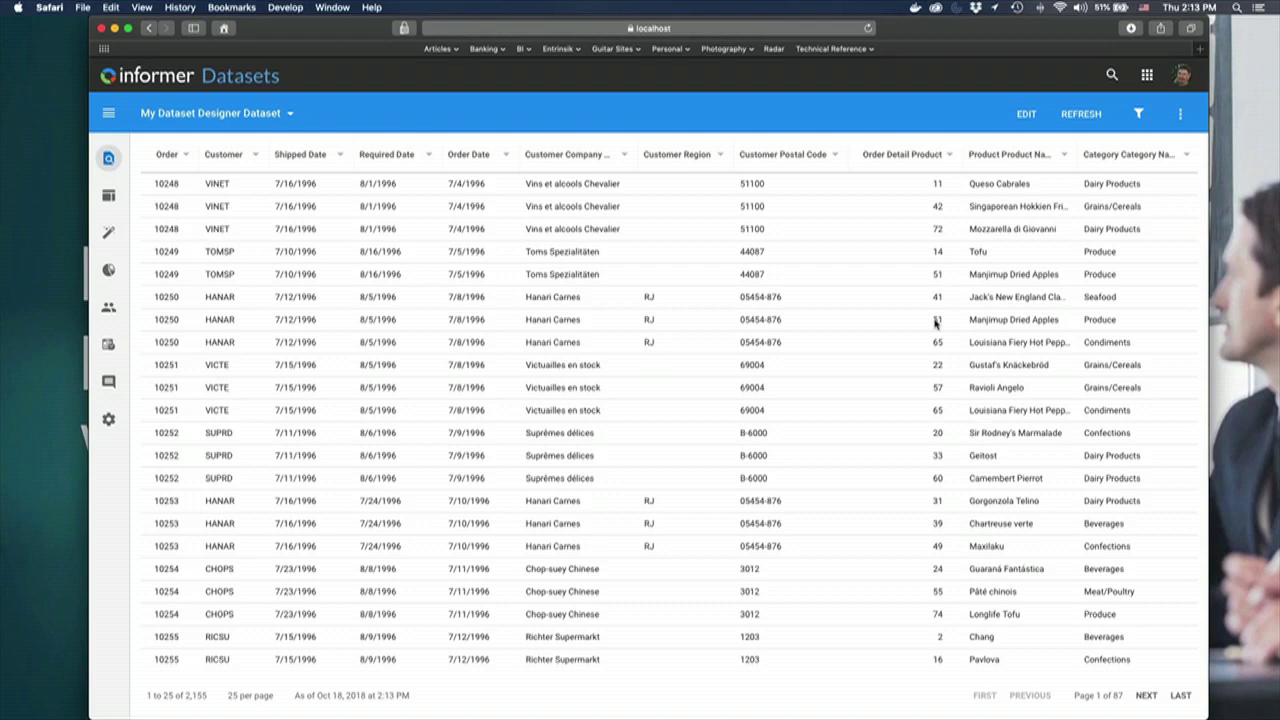
scroll(902, 354, "right", 5)
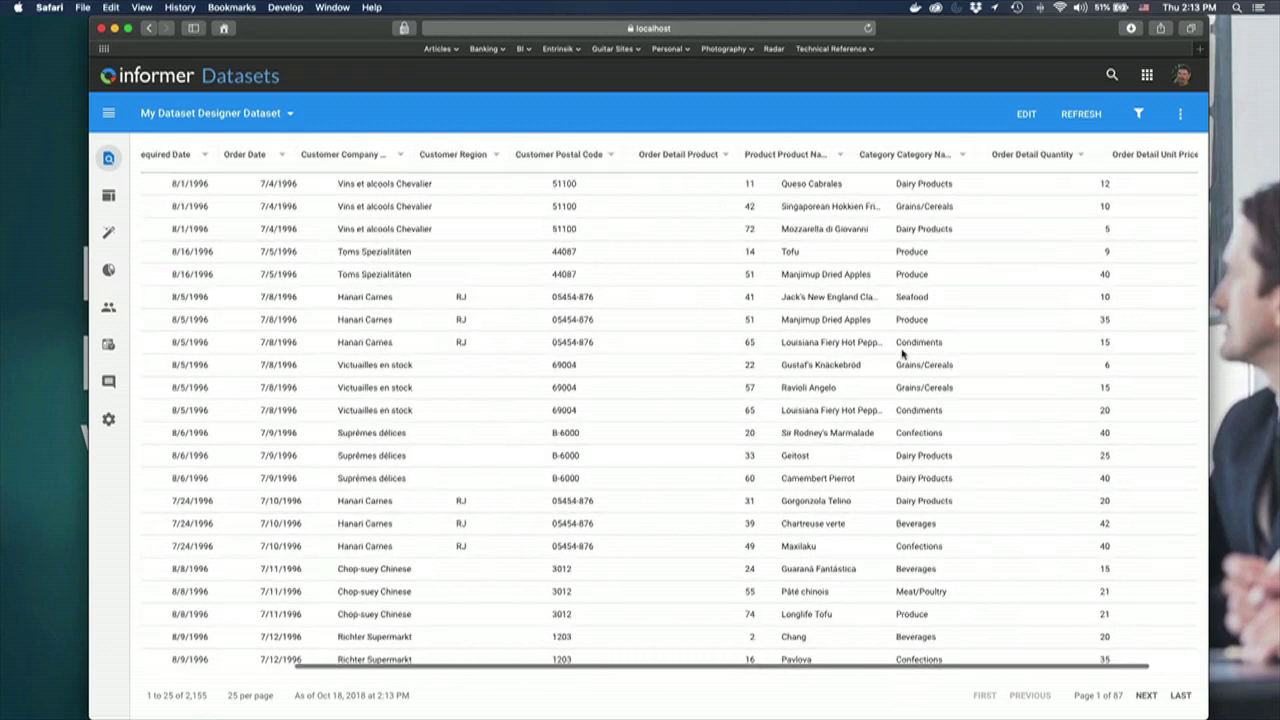
scroll(902, 354, "left", 5)
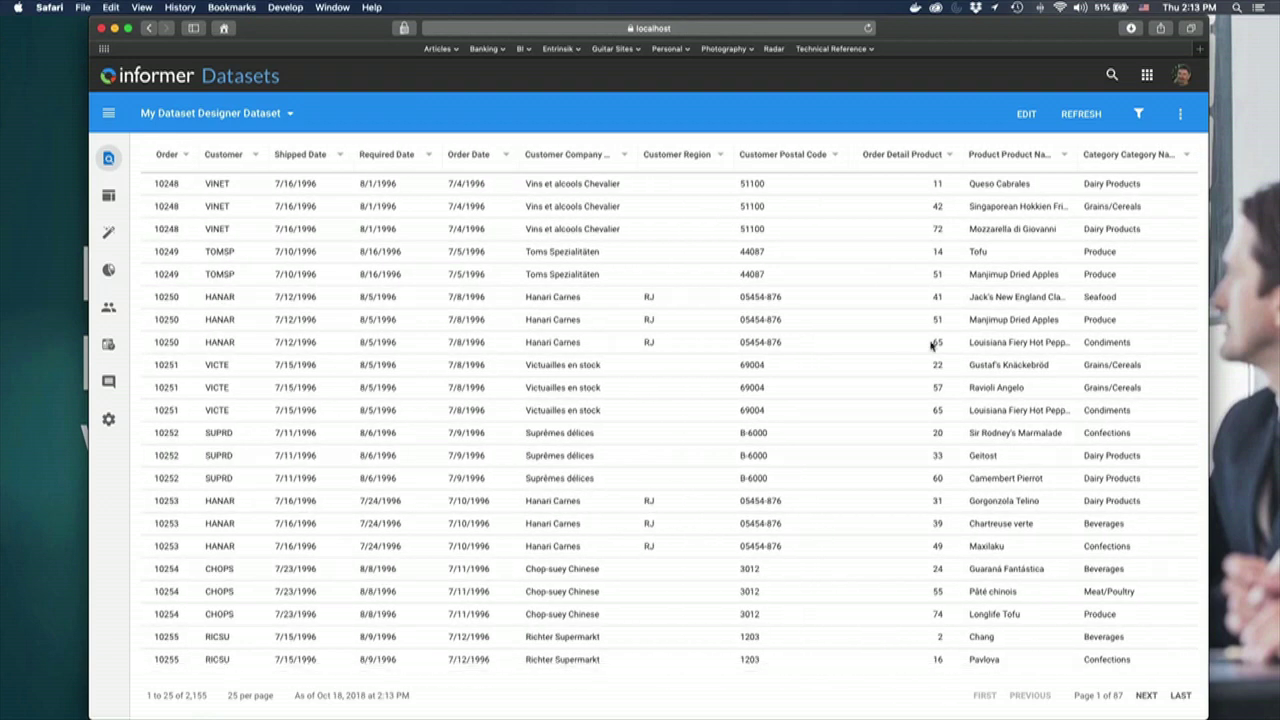
- Return to the Datasets list and start a new Native SQL dataset named Native SQL Example
left_click(240, 86)
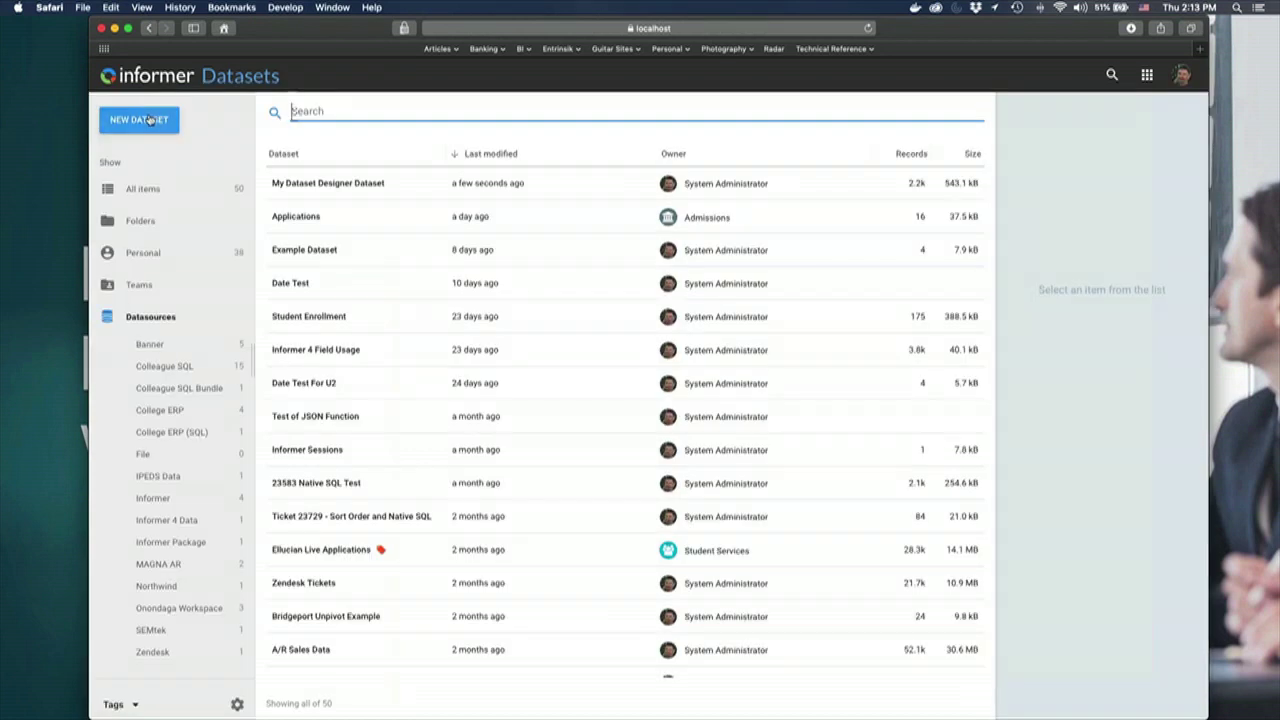
left_click(148, 119)
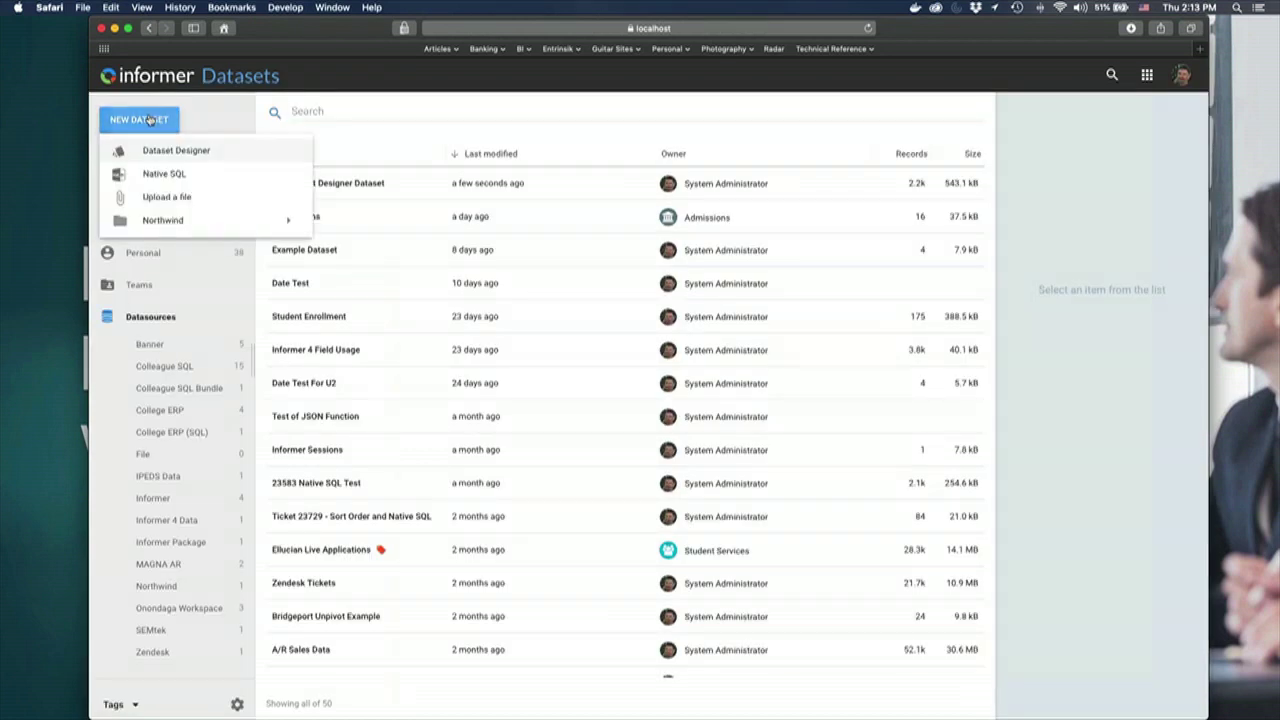
left_click(164, 174)
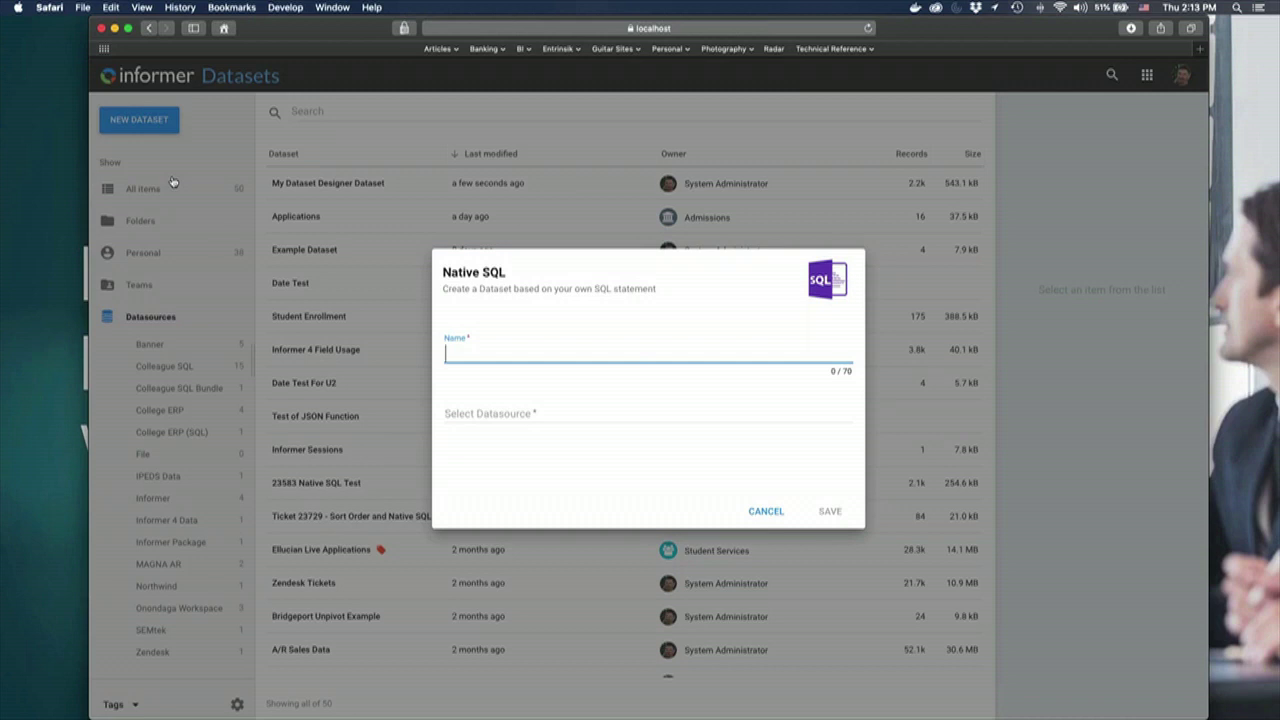
type("Na")
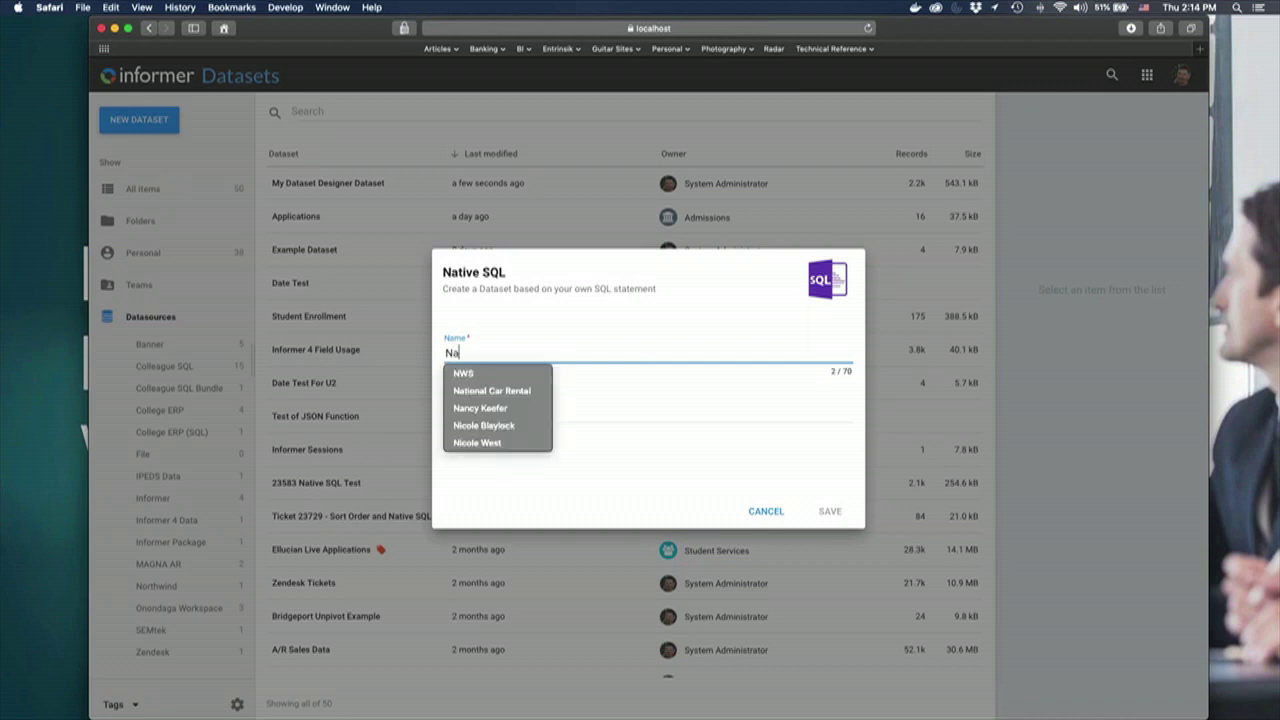
type("tive SQL Example")
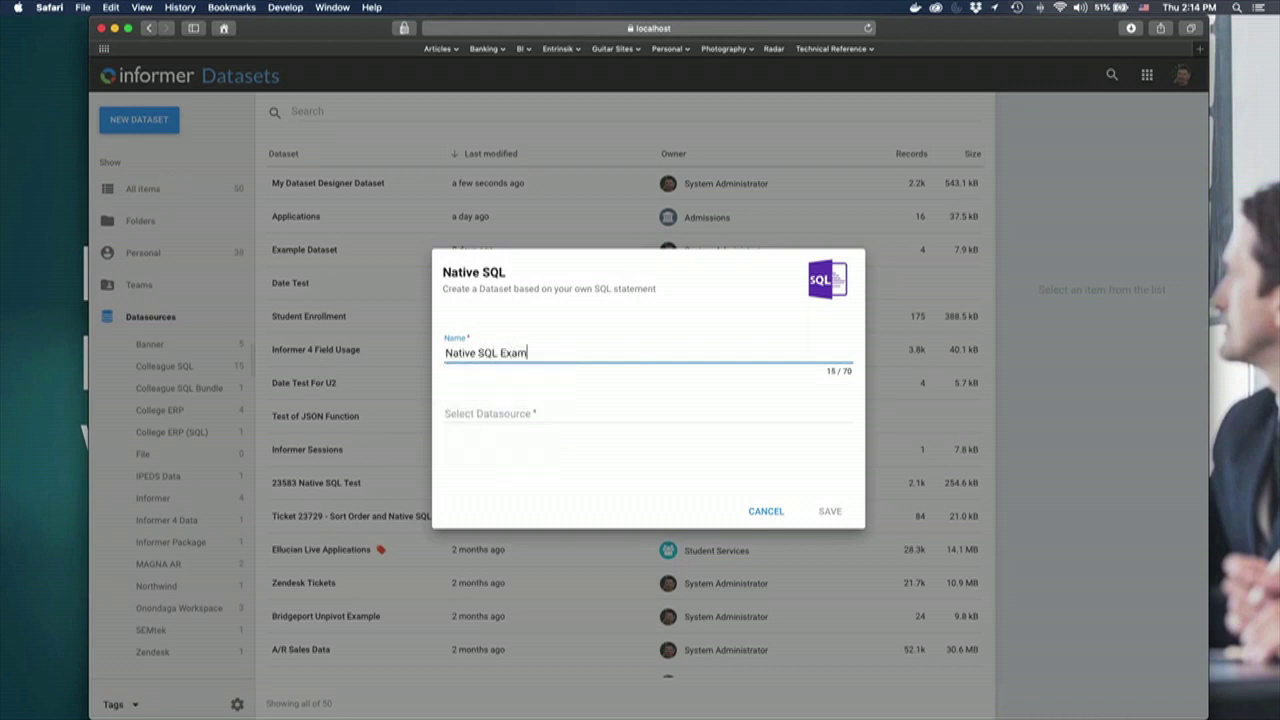
- Select Northwind as the datasource for the Native SQL dataset and save it to open the query editor
left_click(566, 414)
scroll(622, 537, "down", 5)
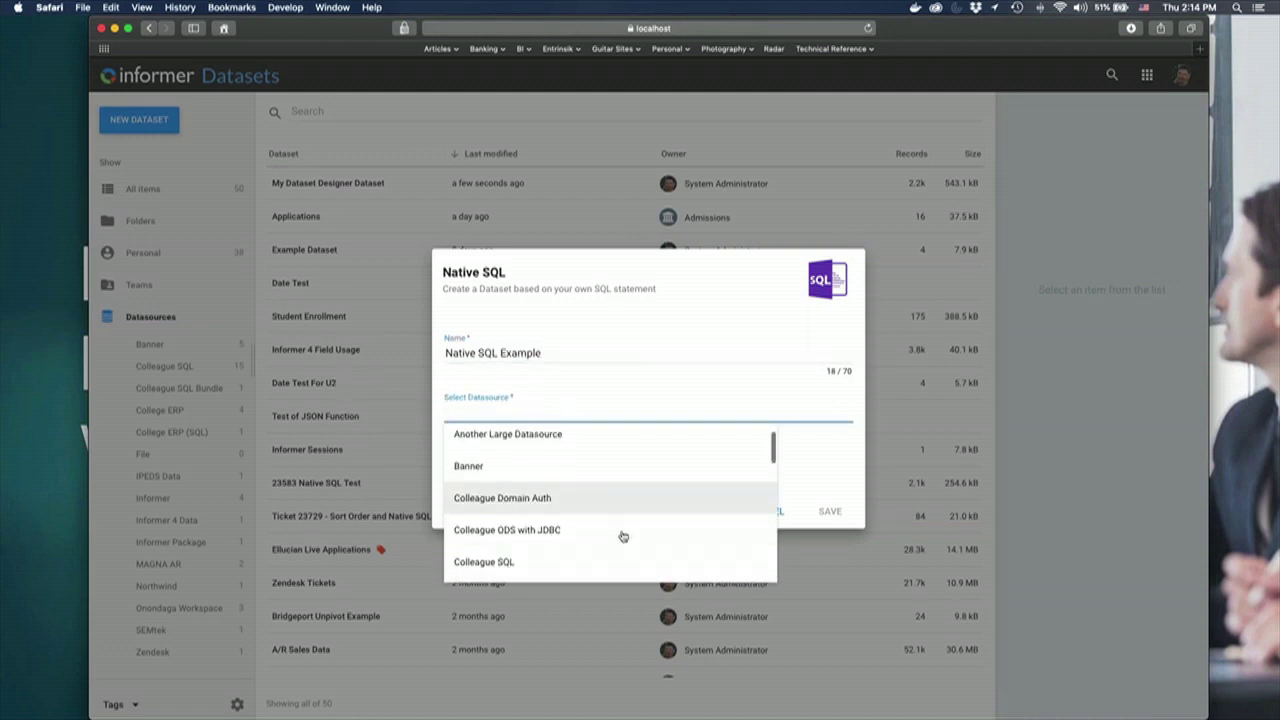
scroll(622, 537, "down", 8)
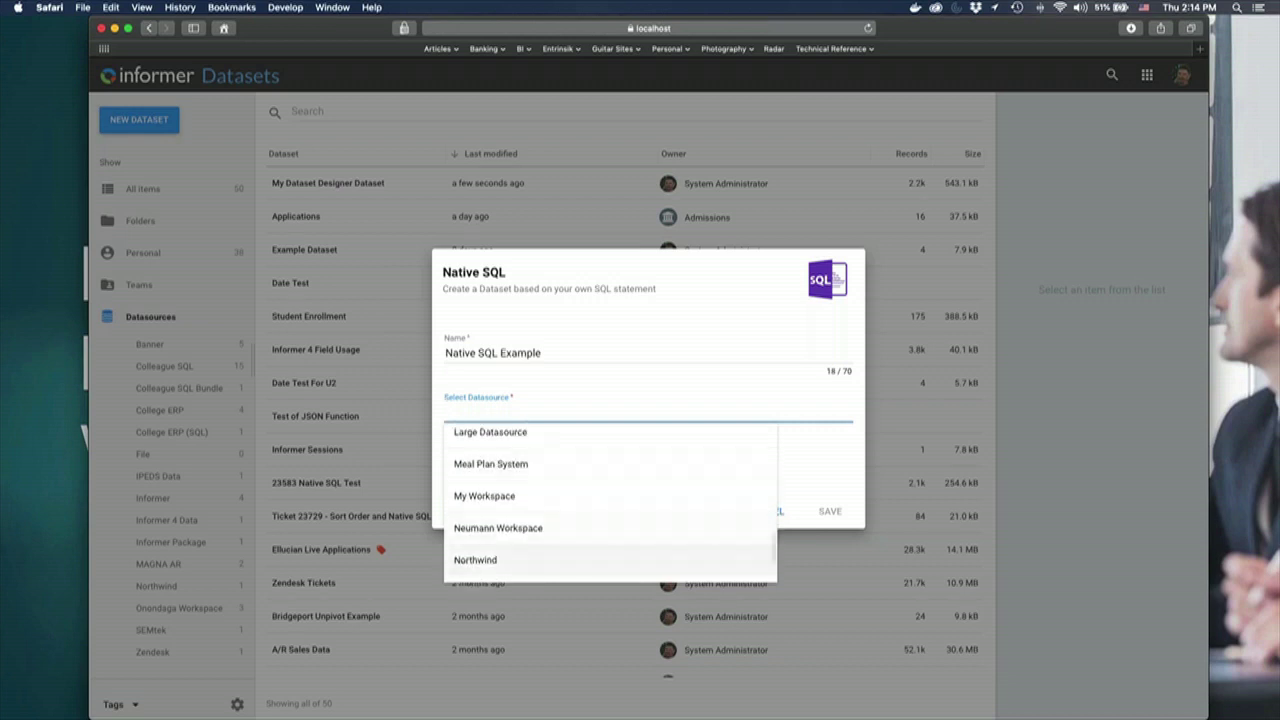
left_click(468, 560)
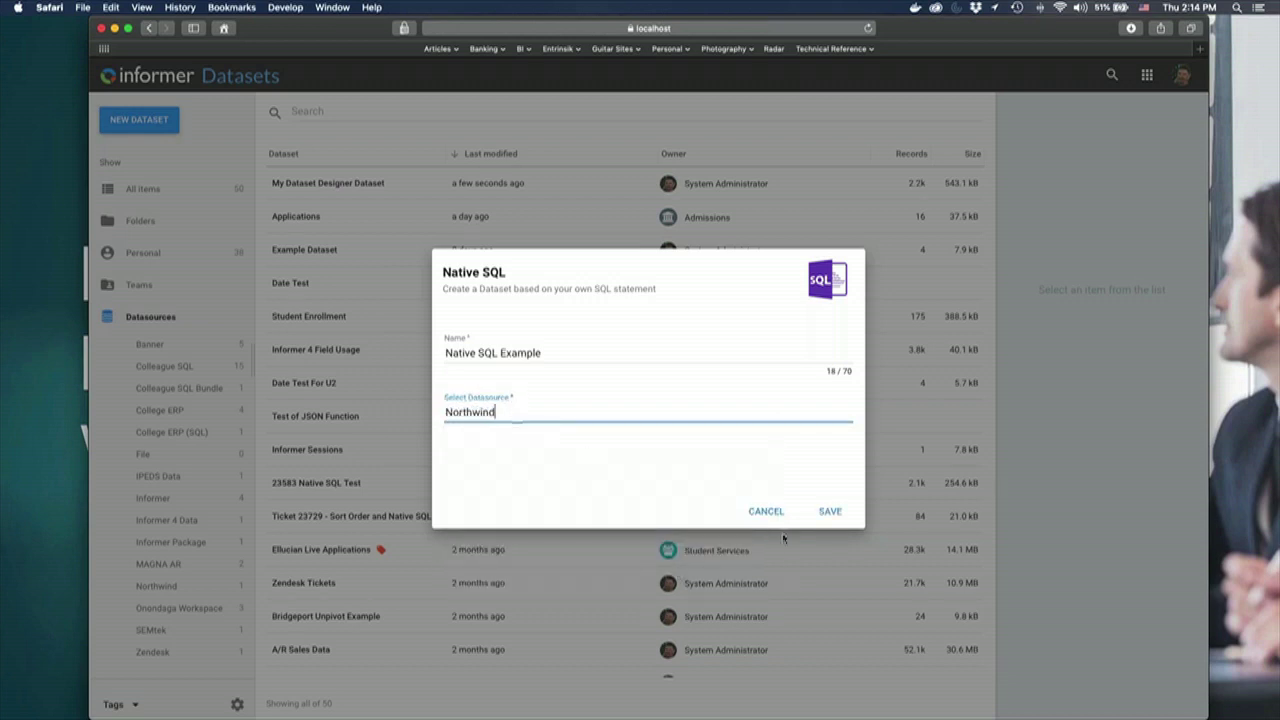
left_click(831, 516)
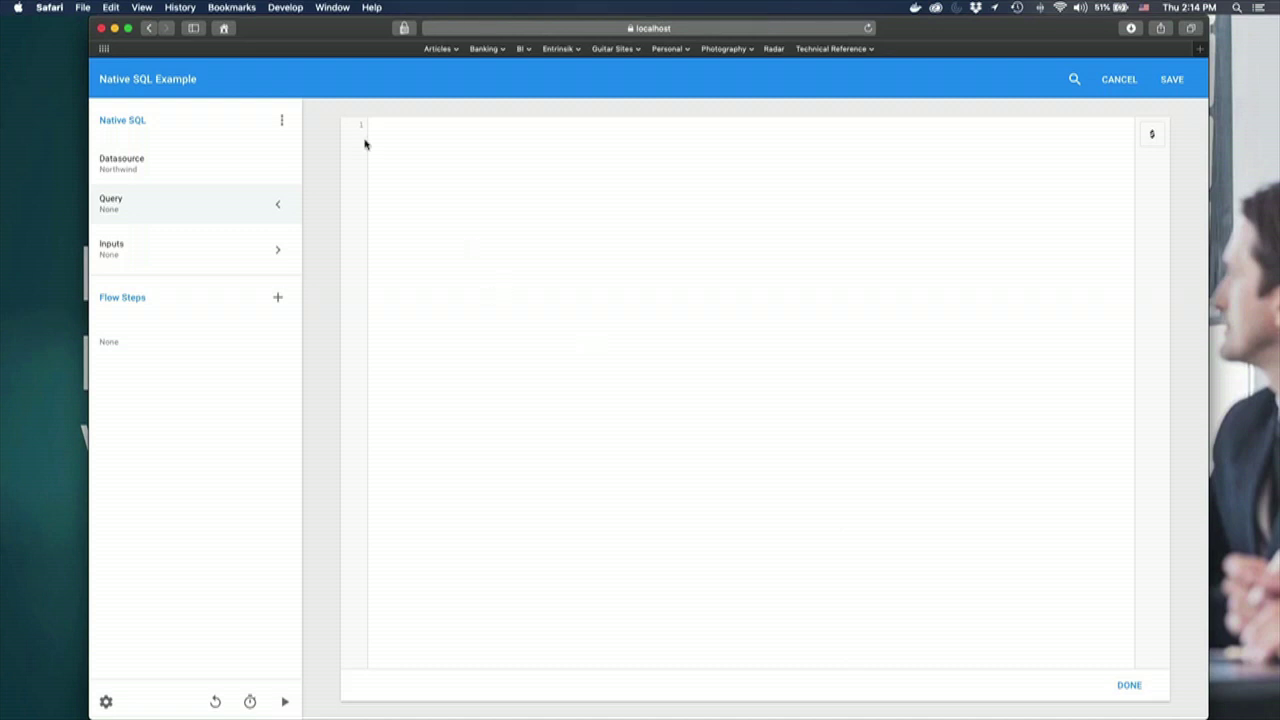
left_click(403, 125)
type("select")
key("BackSpace")
key("BackSpace")
key("BackSpace")
key("BackSpace")
key("BackSpace")
key("BackSpace")
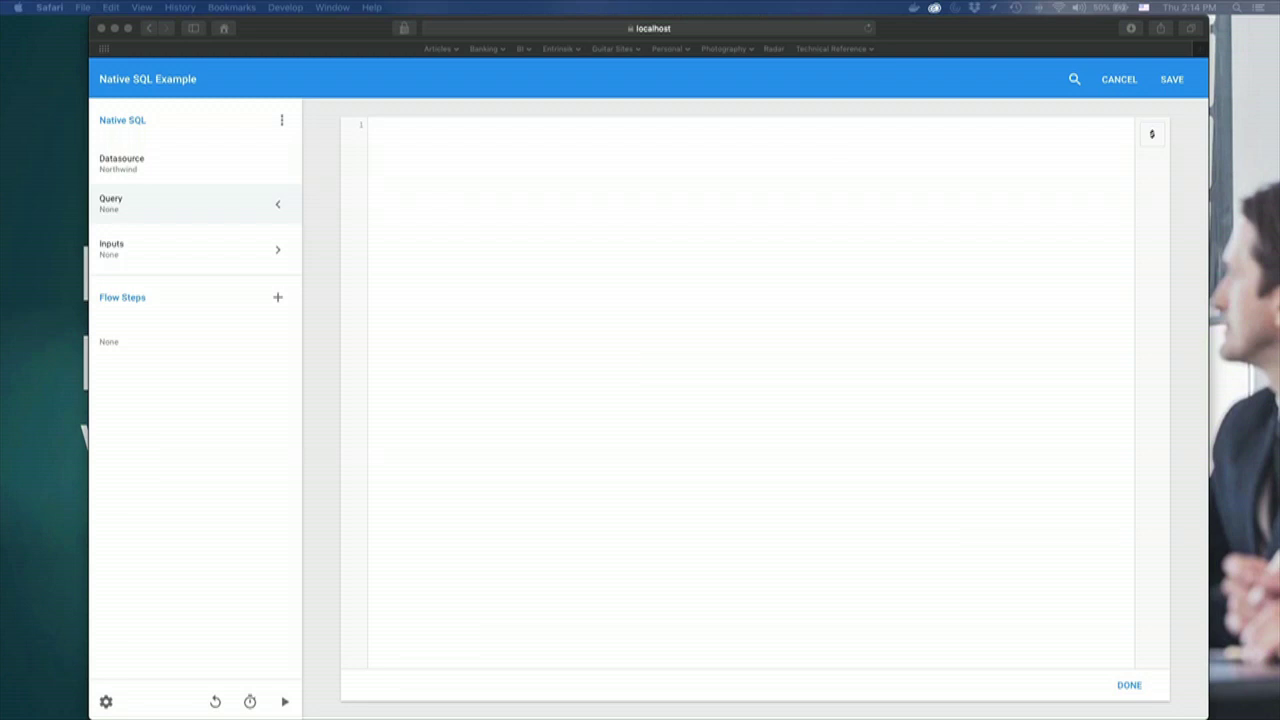
- Enter a SQL query selecting order, customer, product, category, quantity and price columns from Orders joined to Customers, Order_Details, Products and Categories, and preview the sample
left_click(427, 154)
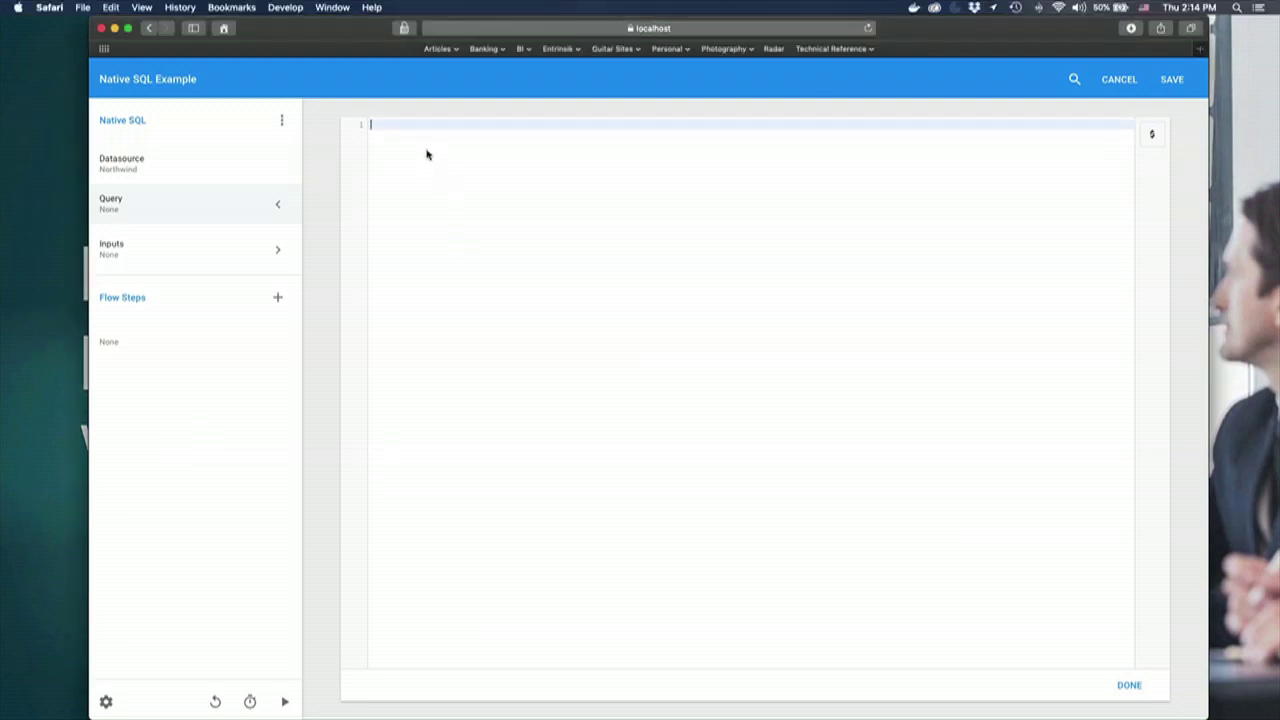
type("select o.\"OrderID\",        o.\"CustomerID\",        c.\"CompanyName\",        c.\"City\",        c.\"Region\",        c.\"PostalCode\",        o.\"OrderDate\",        o.\"RequiredDate\",        o.\"ShippedDate\",        od.\"ProductID\",        p.\"ProductName\",        cat.\"CategoryName\",        od.\"Quantity\",        od.\"UnitPrice\" from Orders o inner join Customers c on o.\"CustomerID\" = c.\"CustomerID\" inner join Order_Details od on o.\"OrderID\" = od.\"OrderID\" inner join Products p on od.\"ProductID\" = p.\"ProductID\" left outer join Categories cat on p.\"CategoryID\" = cat.\"CategoryID\"")
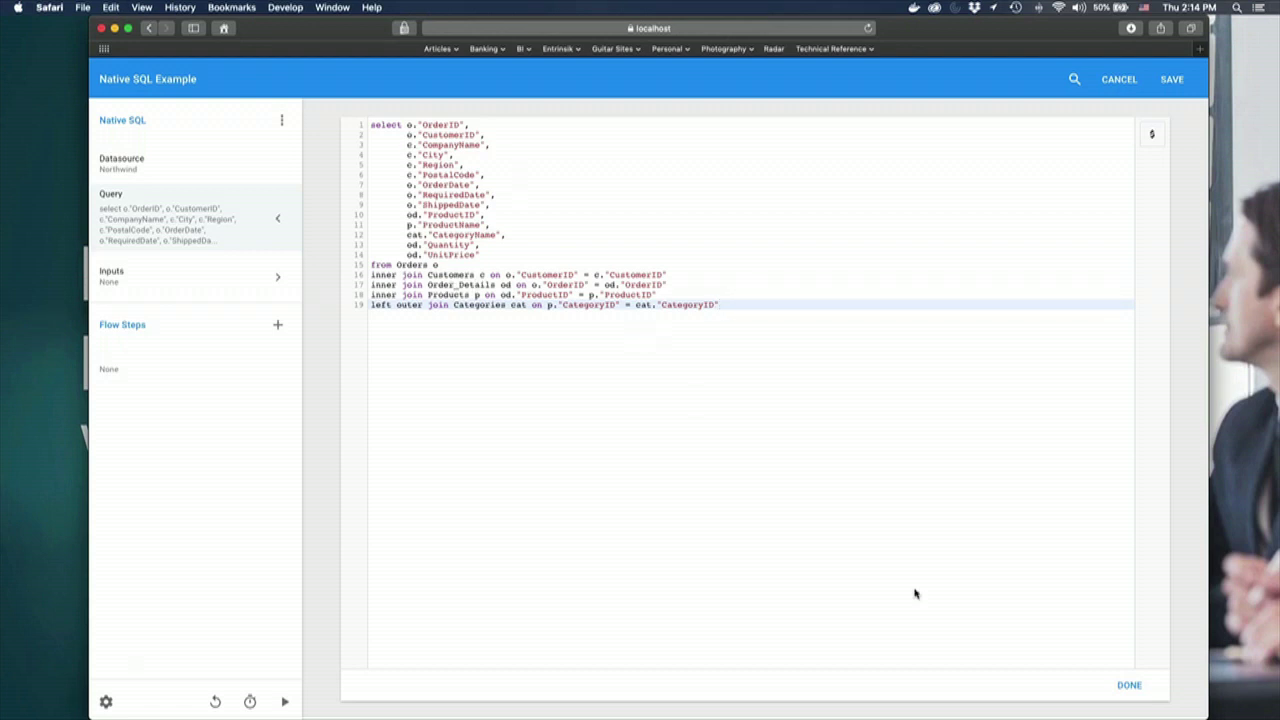
left_click(1129, 685)
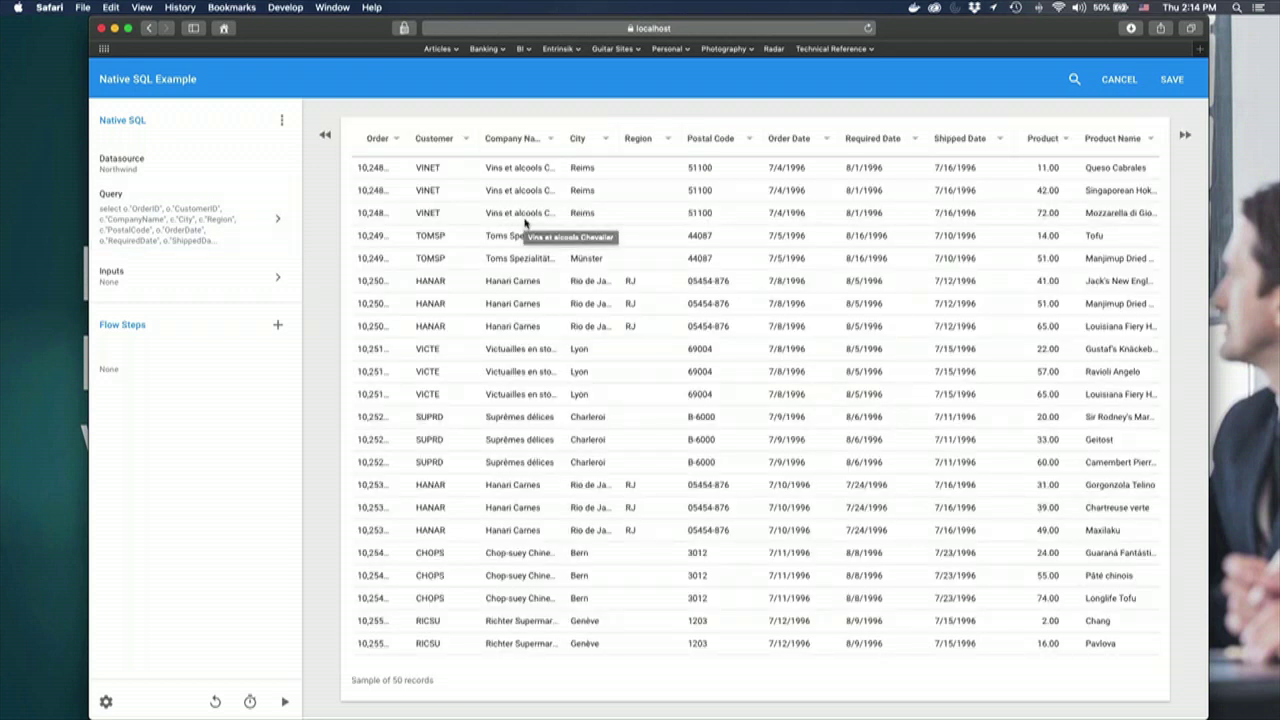
scroll(757, 302, "right", 5)
scroll(757, 308, "right", 3)
scroll(757, 308, "left", 6)
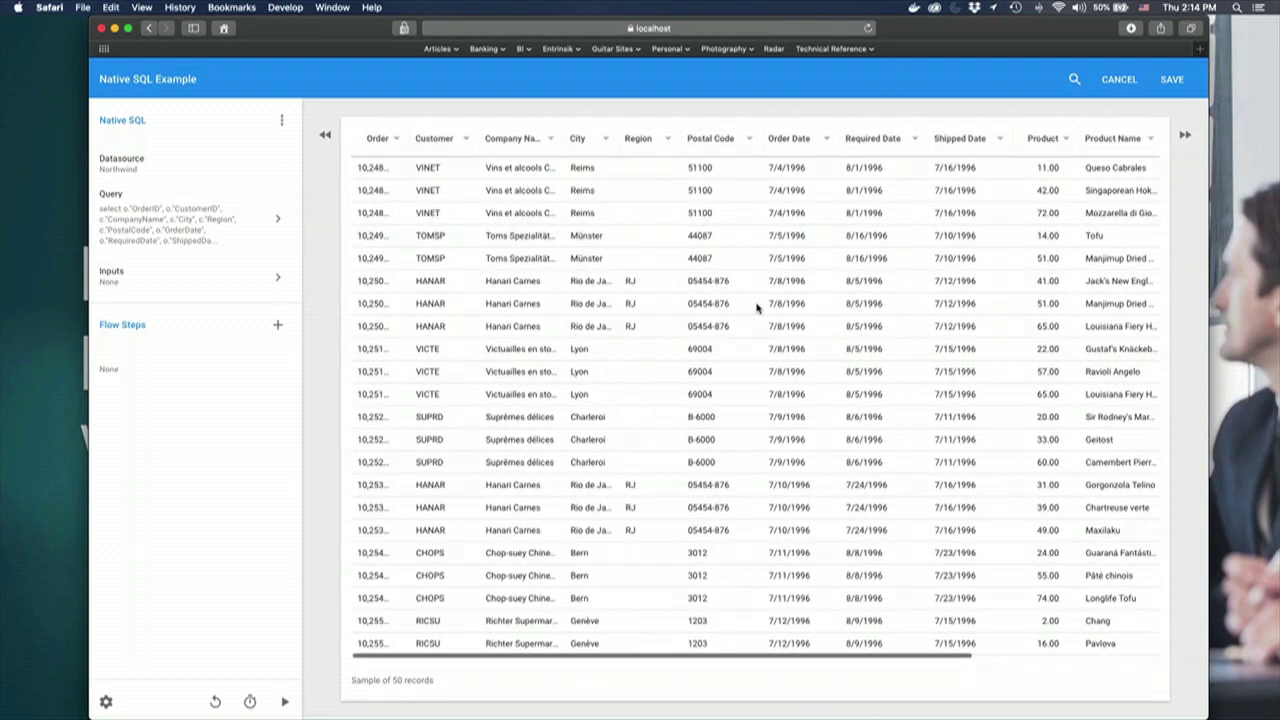
- Examine the flow step categories available for the Native SQL dataset, including Remove Fields, and return to the sample grid
left_click(278, 325)
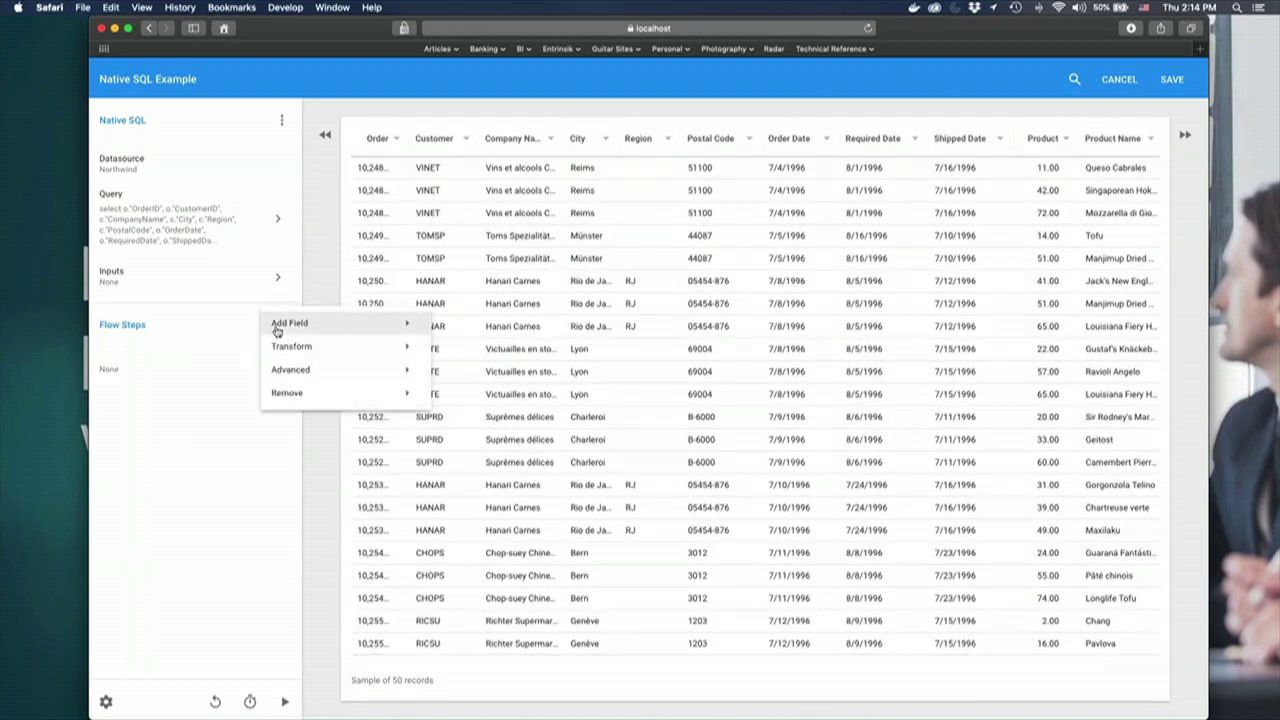
mouse_move(332, 330)
mouse_move(339, 396)
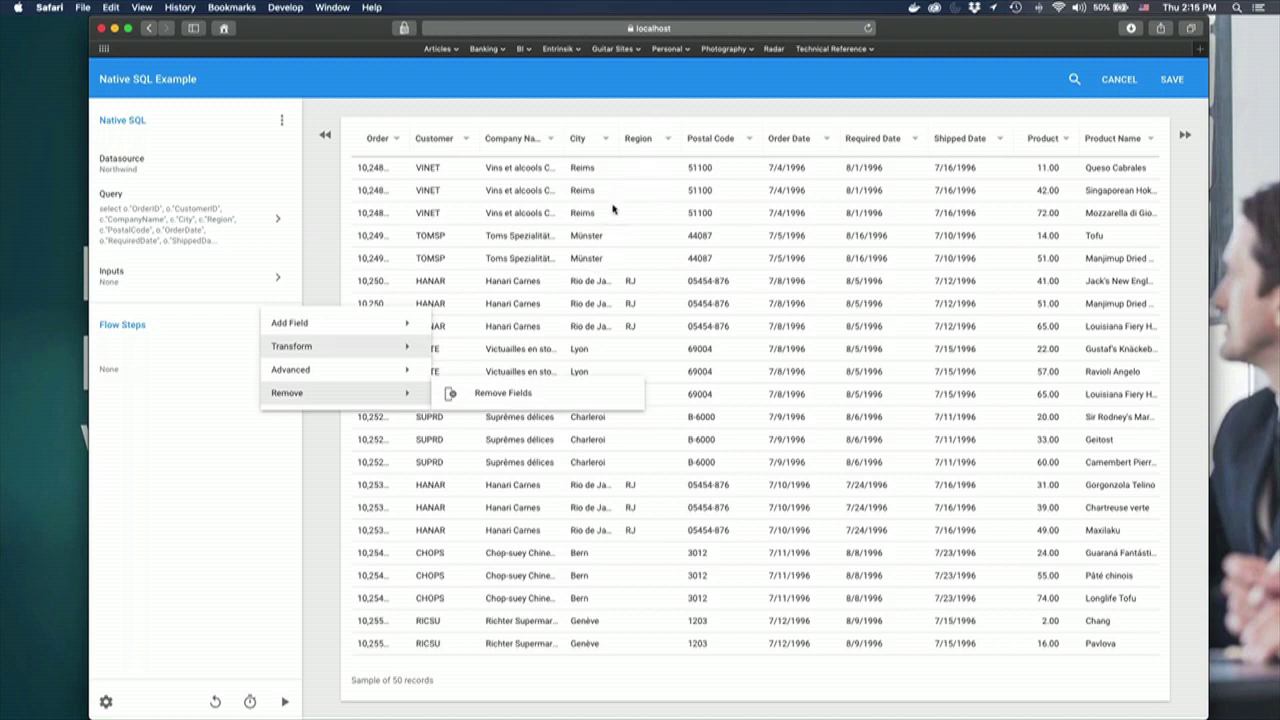
left_click(630, 117)
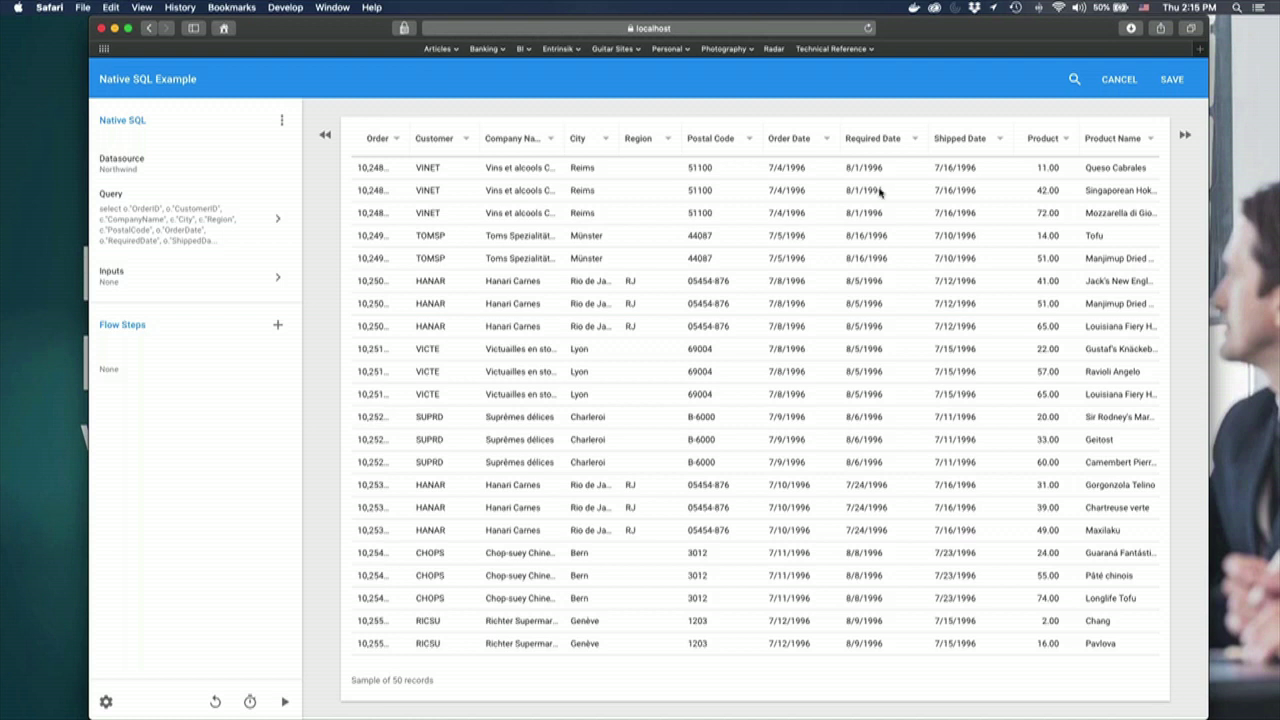
- Save the Native SQL Example dataset and look over its loaded records
left_click(1172, 79)
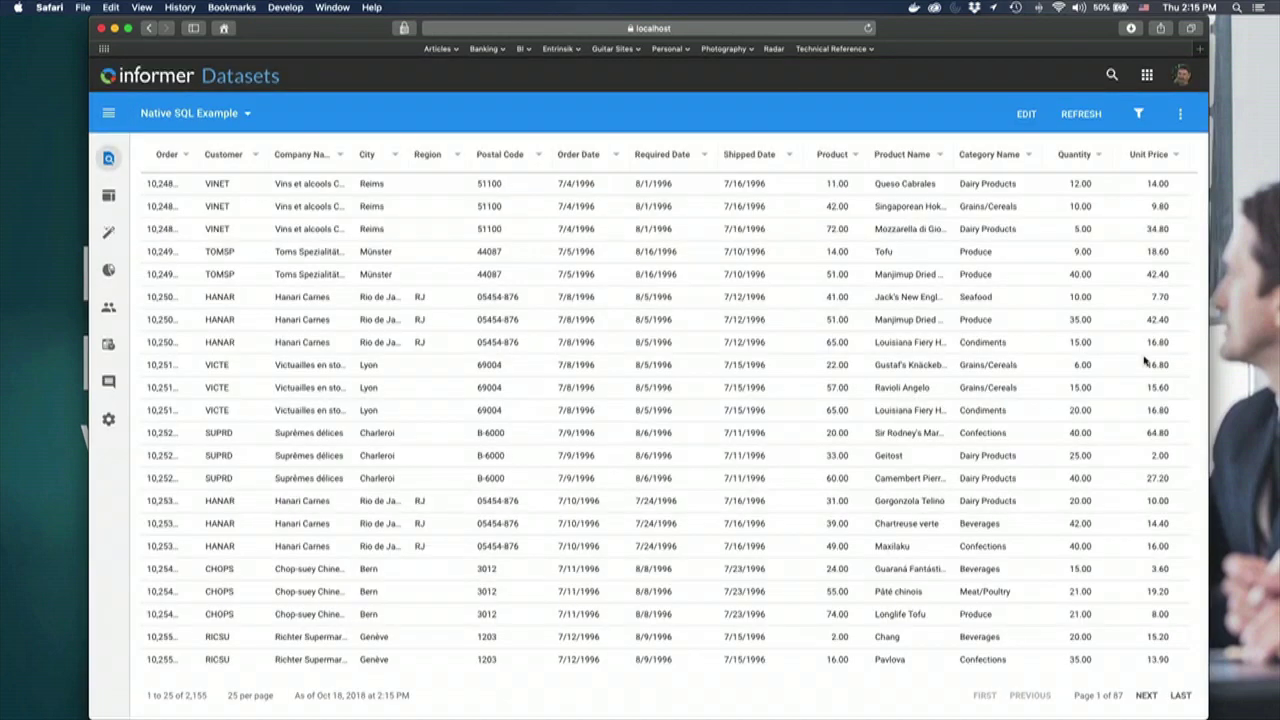
scroll(775, 450, "down", 2)
scroll(776, 453, "up", 2)
- Go back through the home page to the Datasets list and start a new dataset from an uploaded file
left_click(148, 76)
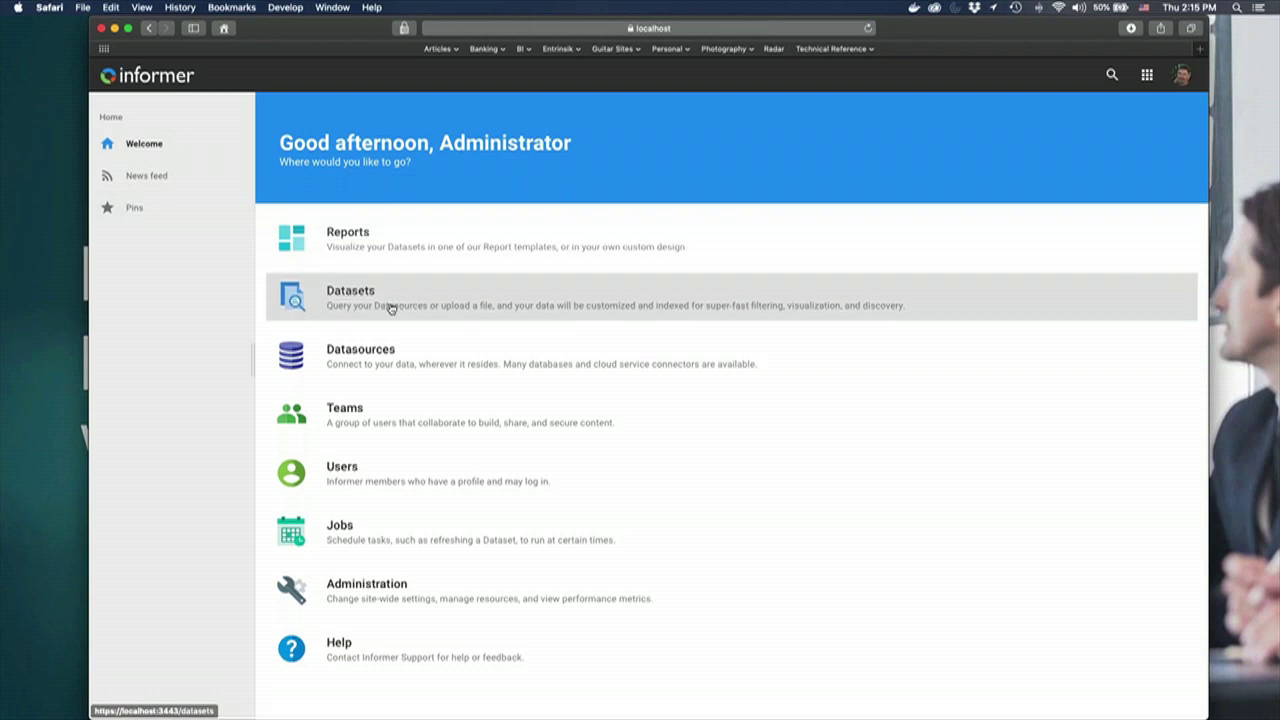
left_click(388, 303)
left_click(150, 124)
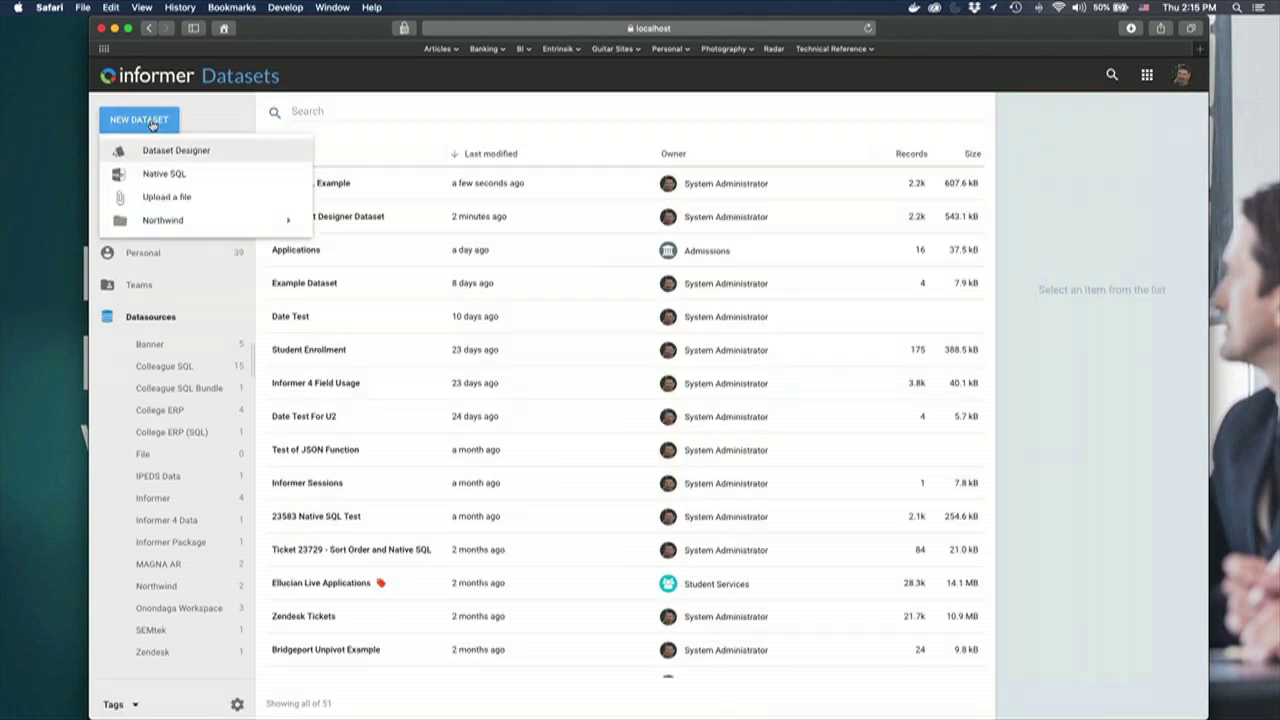
left_click(180, 204)
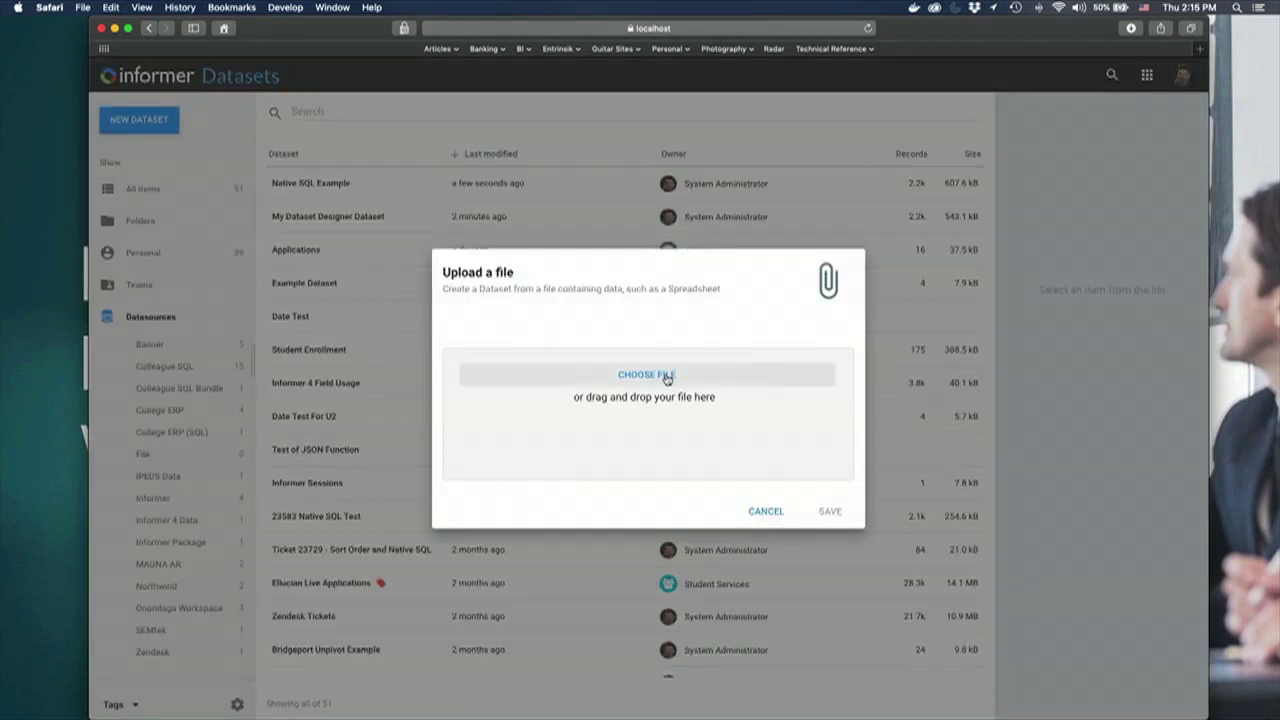
- Choose FL_insurance_sample.csv from the Informer 5 folder inside Documents > Entrinsik as the file to upload
left_click(667, 376)
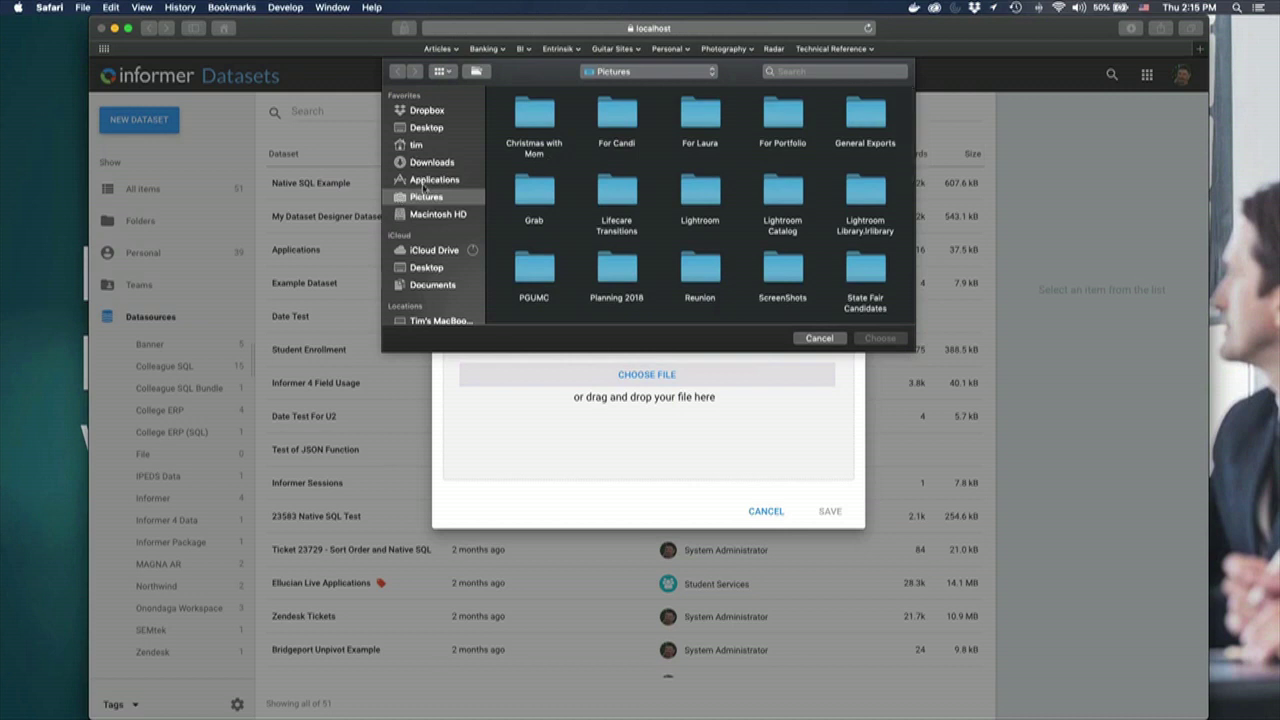
scroll(441, 262, "down", 3)
left_click(432, 241)
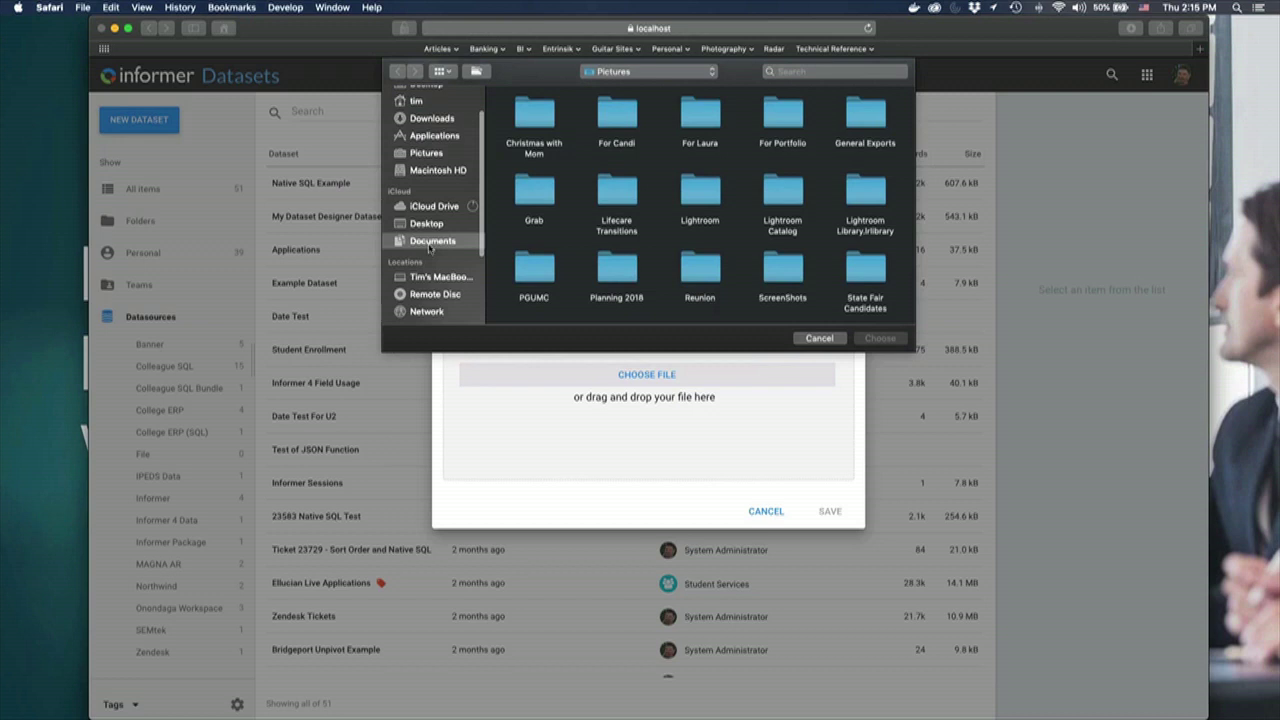
double_click(630, 115)
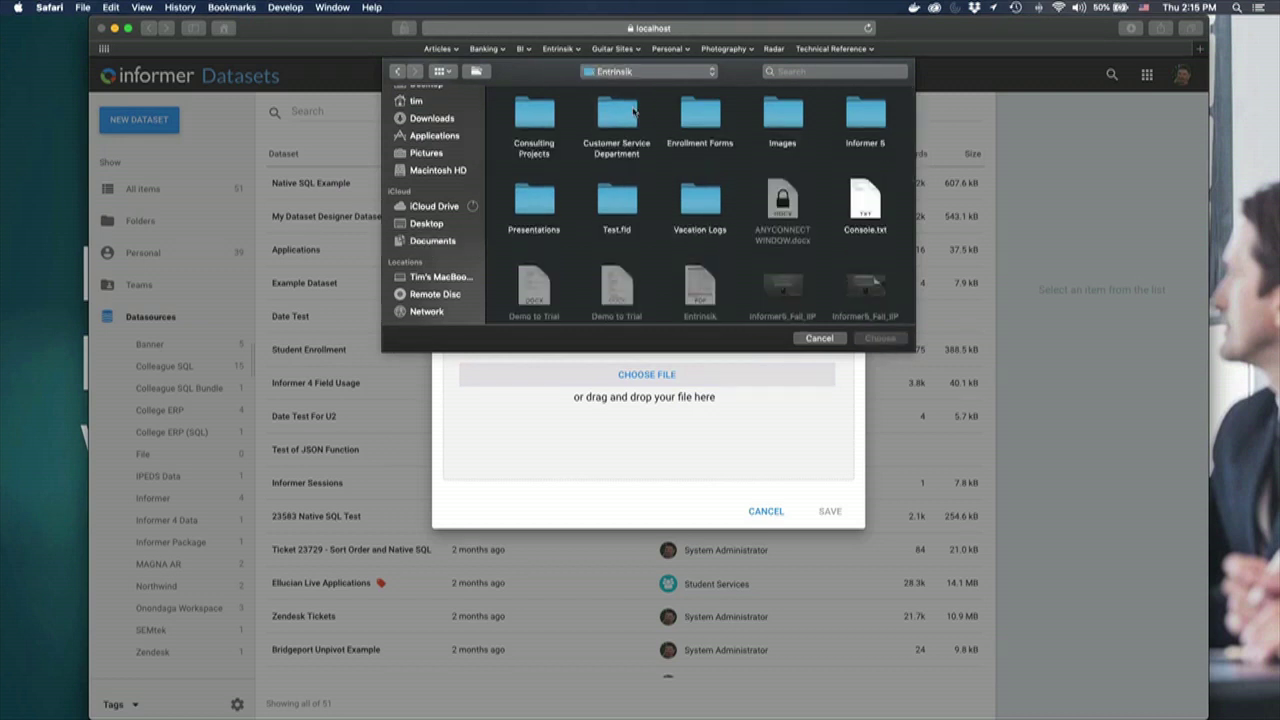
double_click(865, 118)
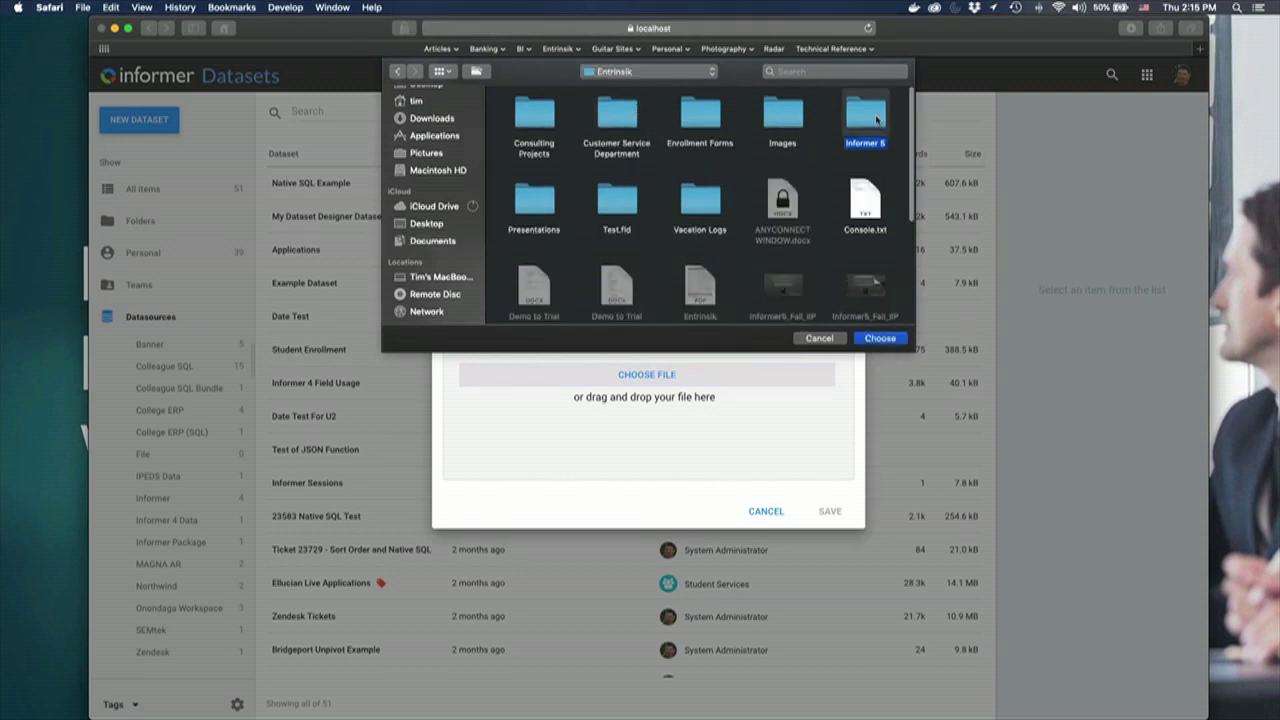
left_click(590, 118)
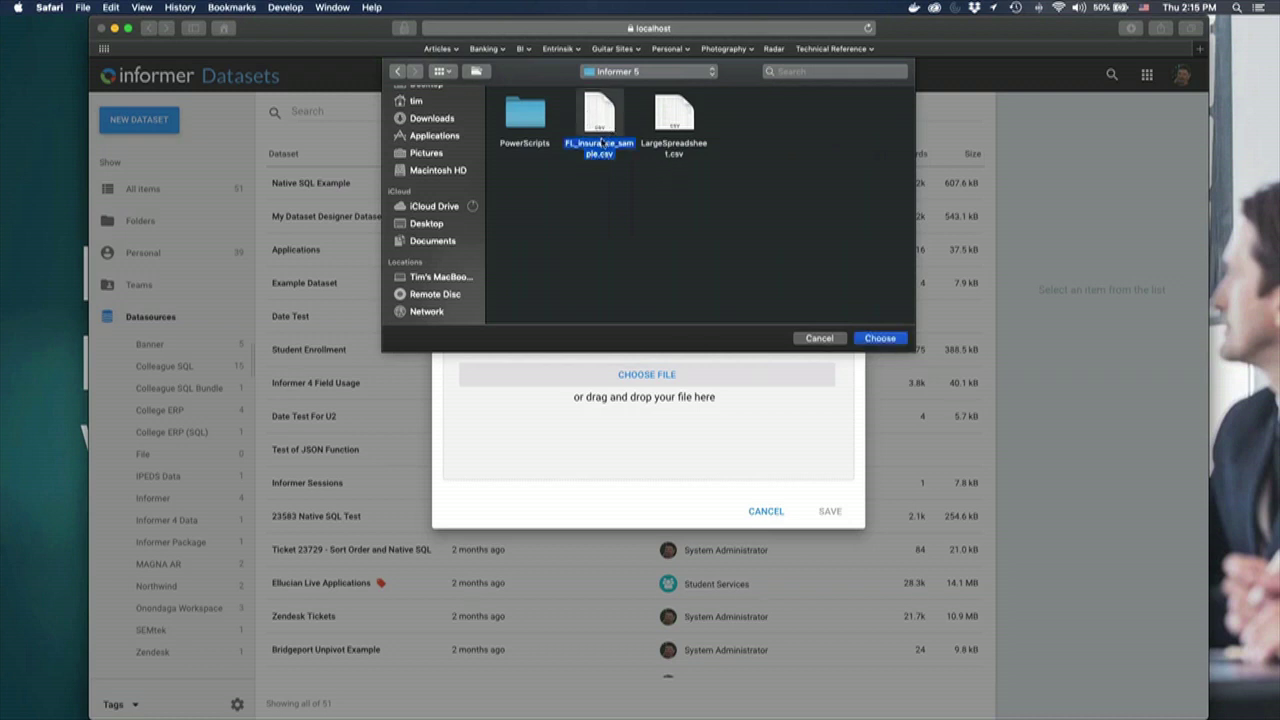
double_click(601, 140)
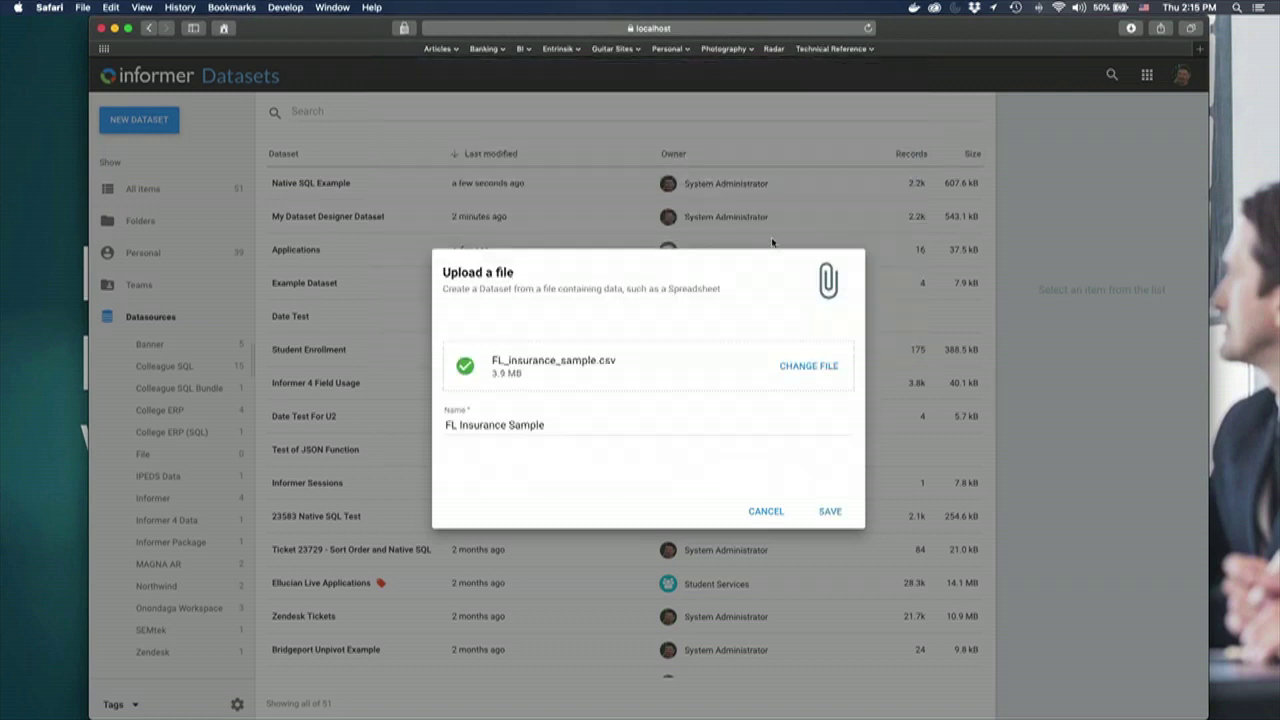
- Save the uploaded file as the FL Insurance Sample dataset and look over its loaded columns
left_click(831, 512)
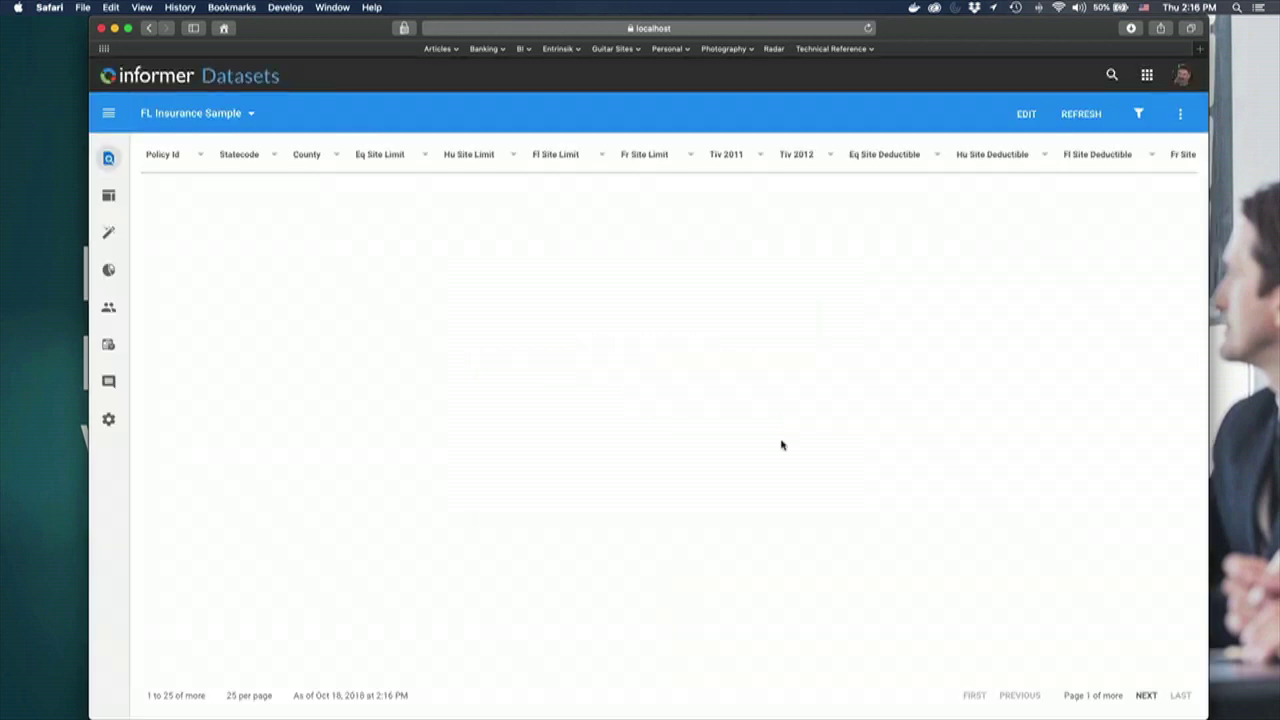
scroll(782, 444, "right", 10)
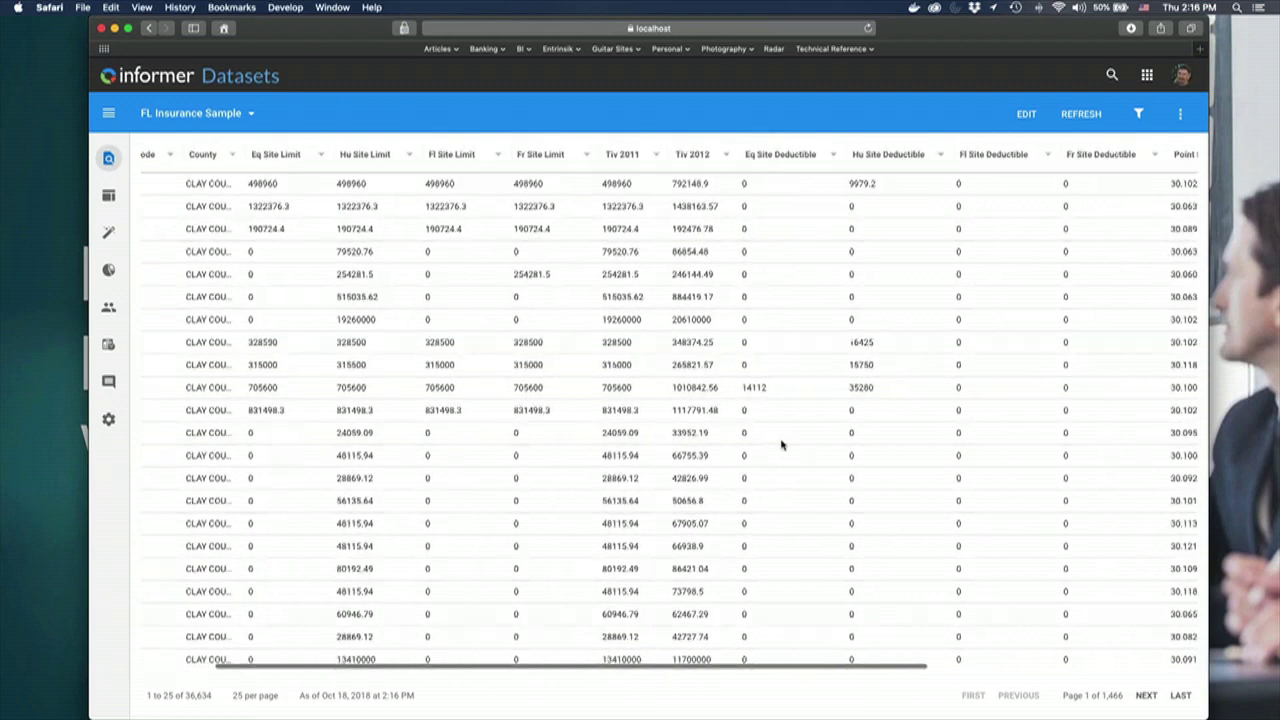
scroll(782, 444, "left", 10)
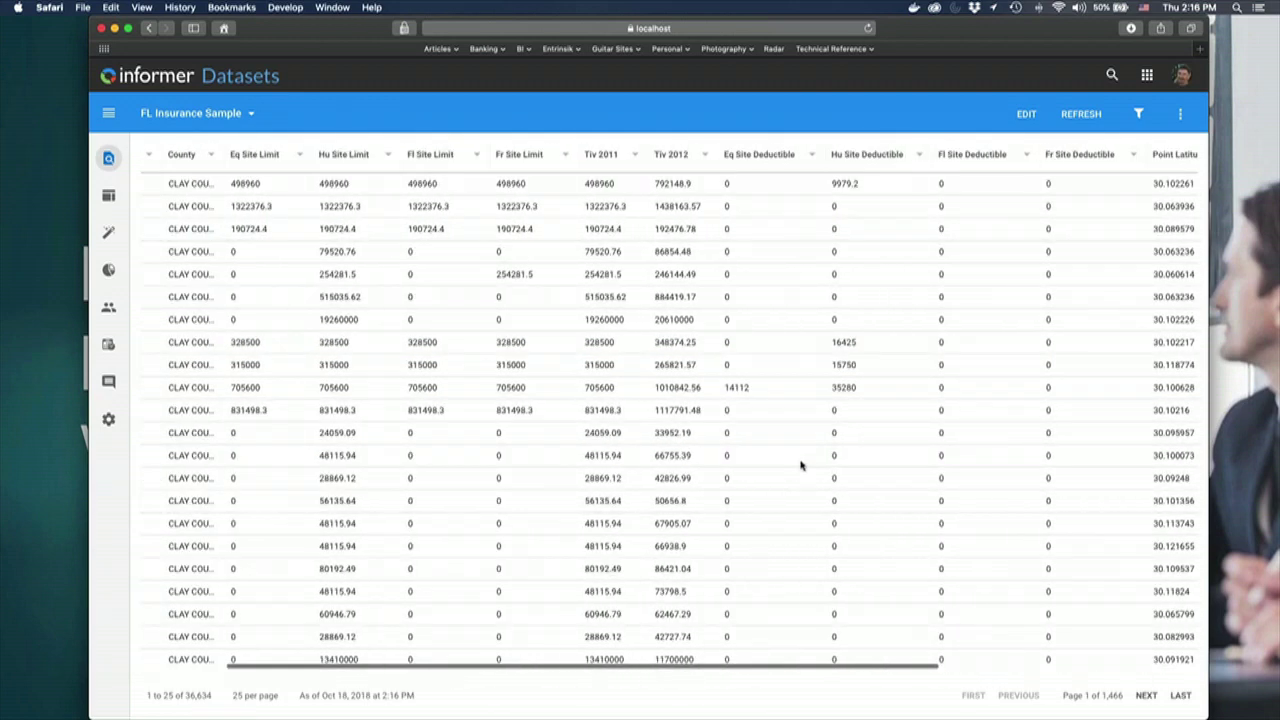
- Switch to TextEdit, enlarge the LargeSpreadsheet.csv window to view its raw text, and return to the dataset page
key("super+Tab")
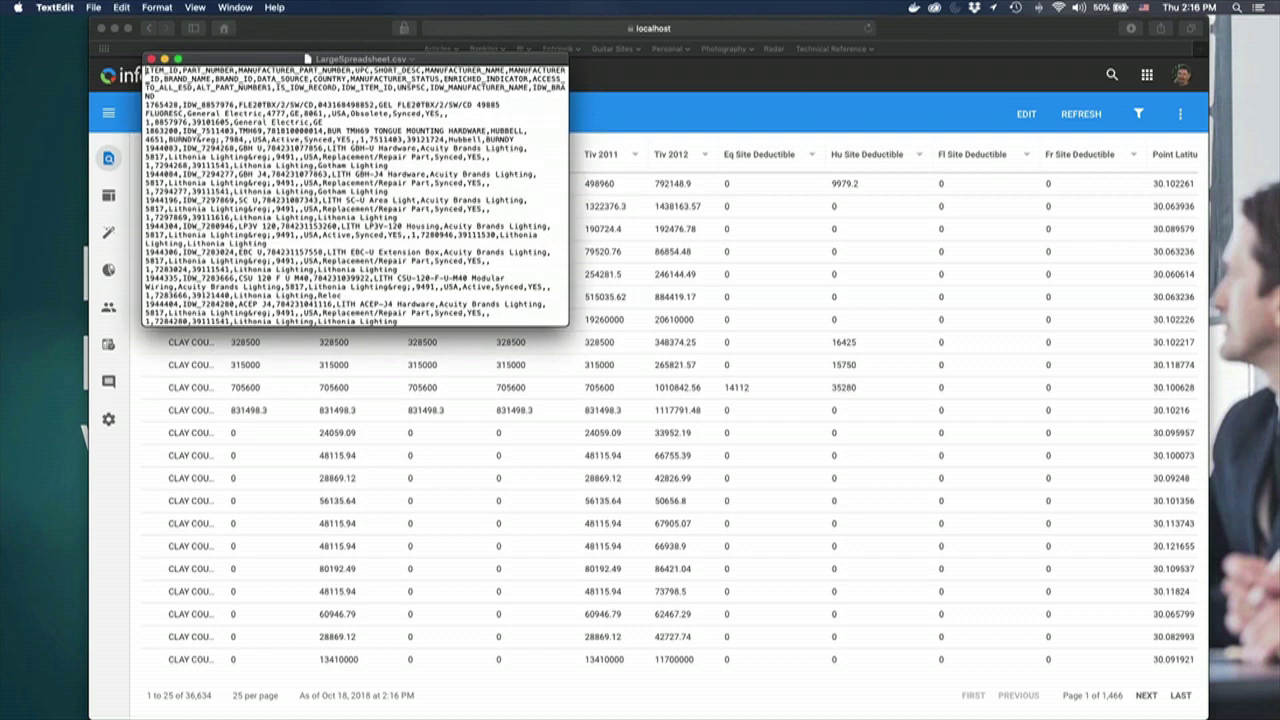
left_click_drag(566, 324, 846, 525)
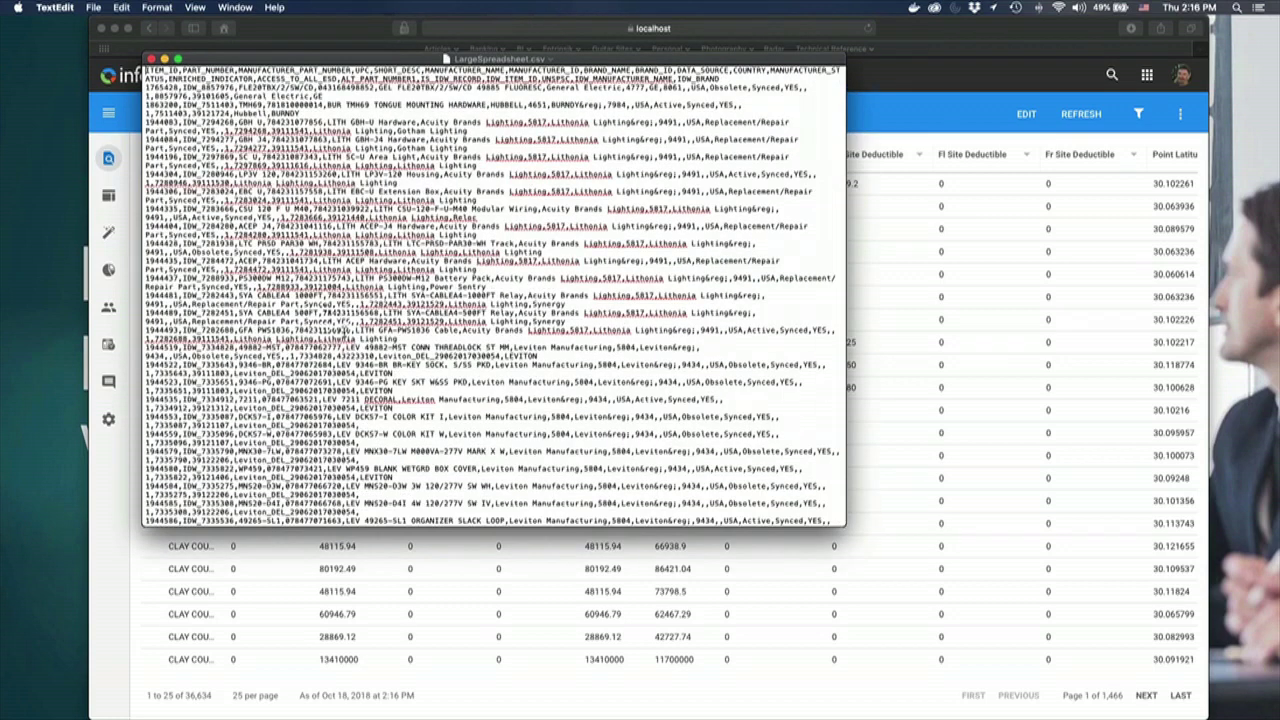
left_click(936, 95)
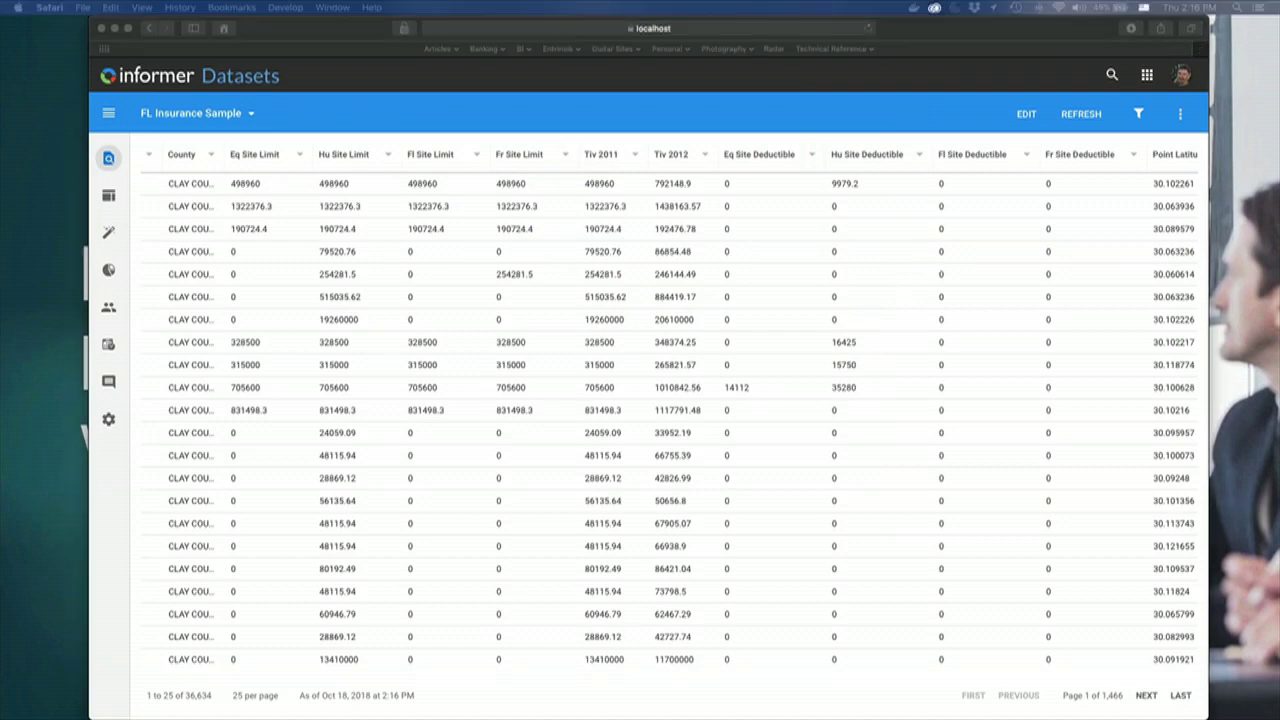
- Start a dataset by dropping FL_insurance_sample.csv from the Finder's Informer 5 folder onto the Informer page, and cancel its creation
left_click(235, 702)
left_click_drag(903, 423, 992, 426)
left_click(807, 595)
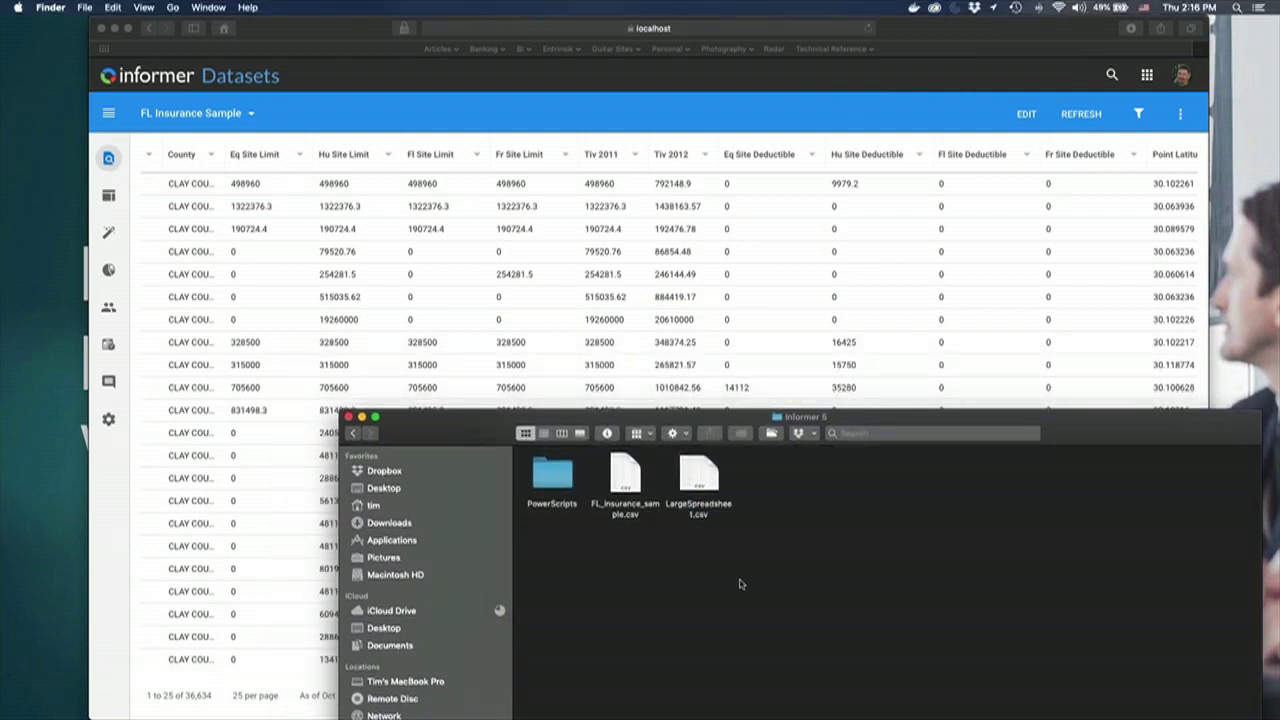
left_click(625, 486)
left_click_drag(625, 486, 694, 320)
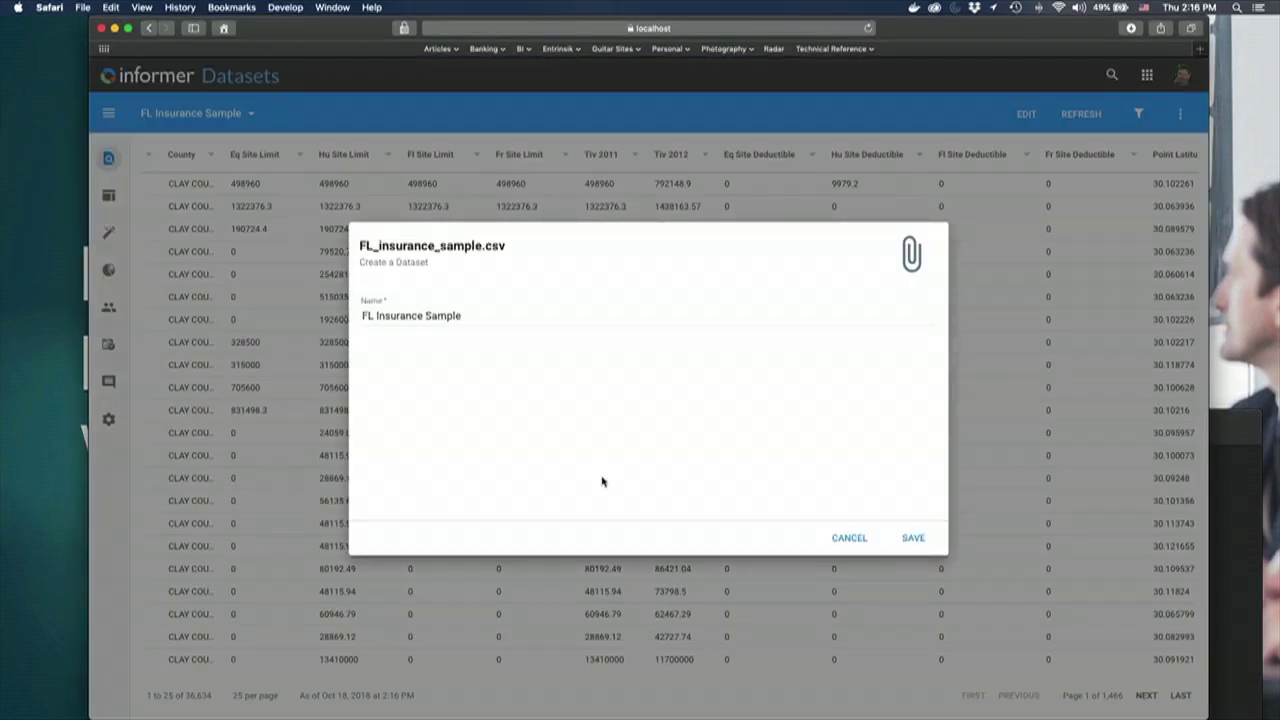
left_click(850, 546)
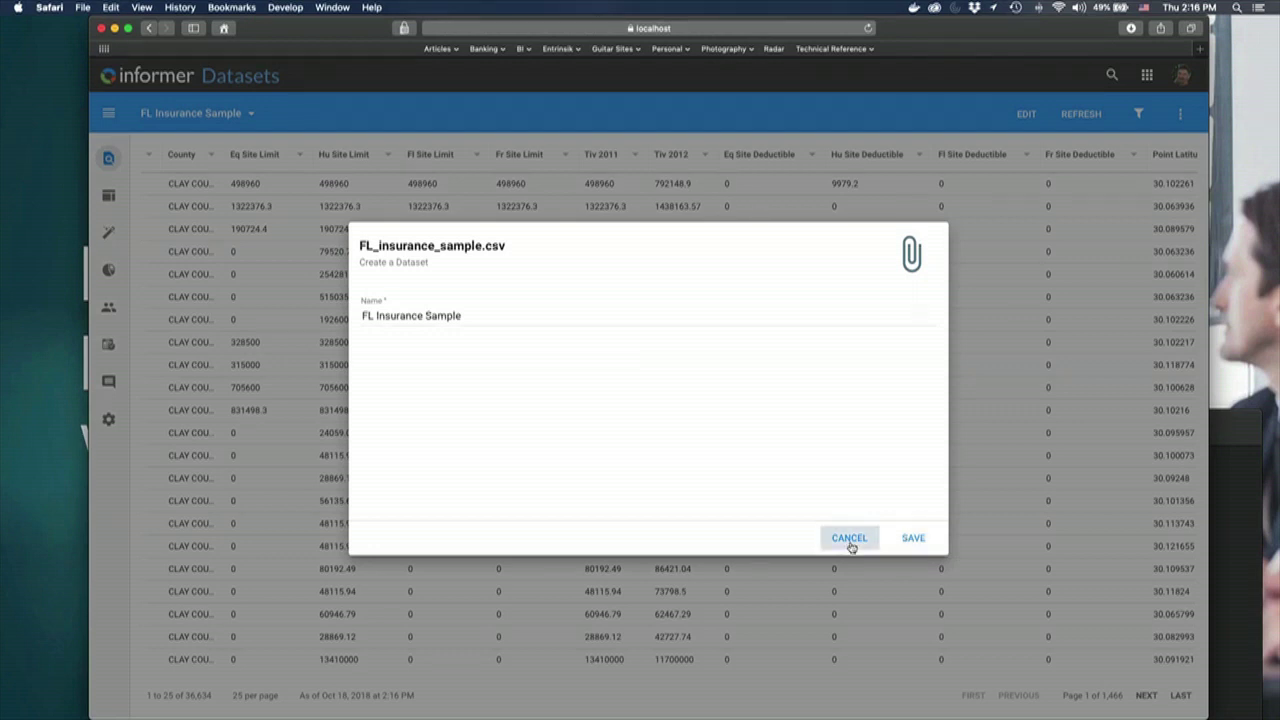
left_click(850, 546)
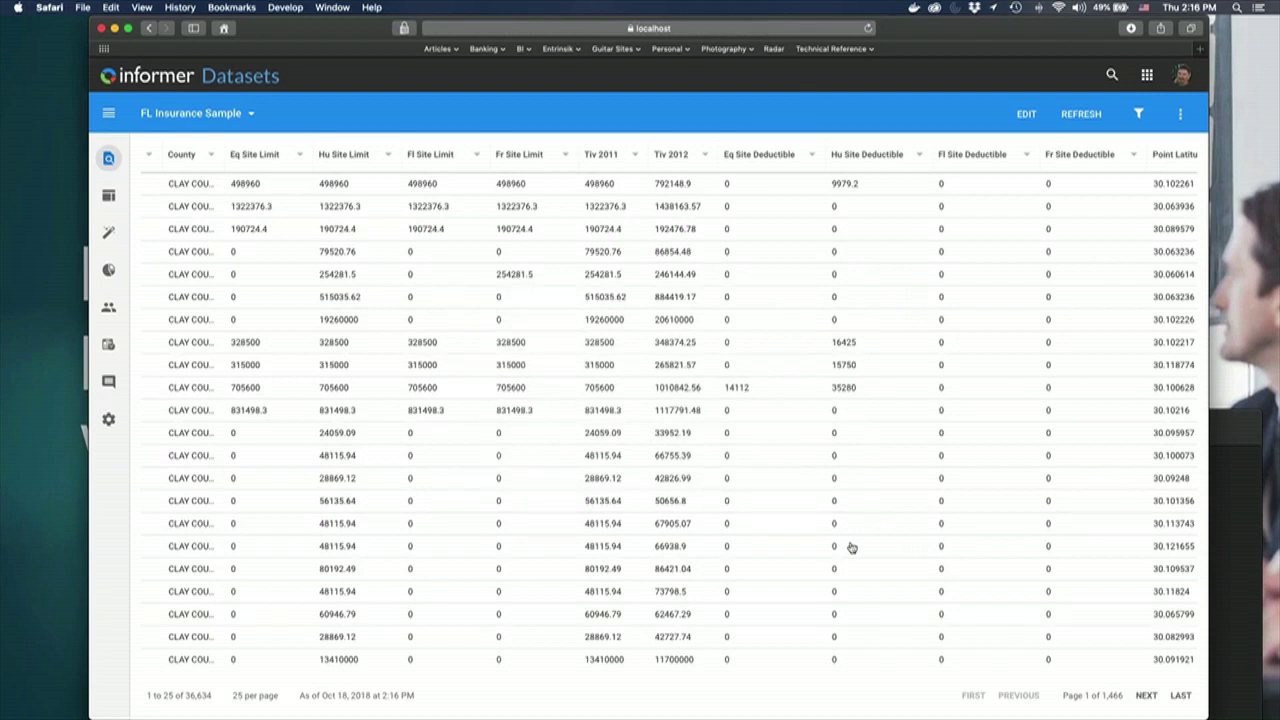
- Examine the FL Insurance Sample dataset in the editor, including its flow step categories, and leave without saving
scroll(850, 547, "left", 1)
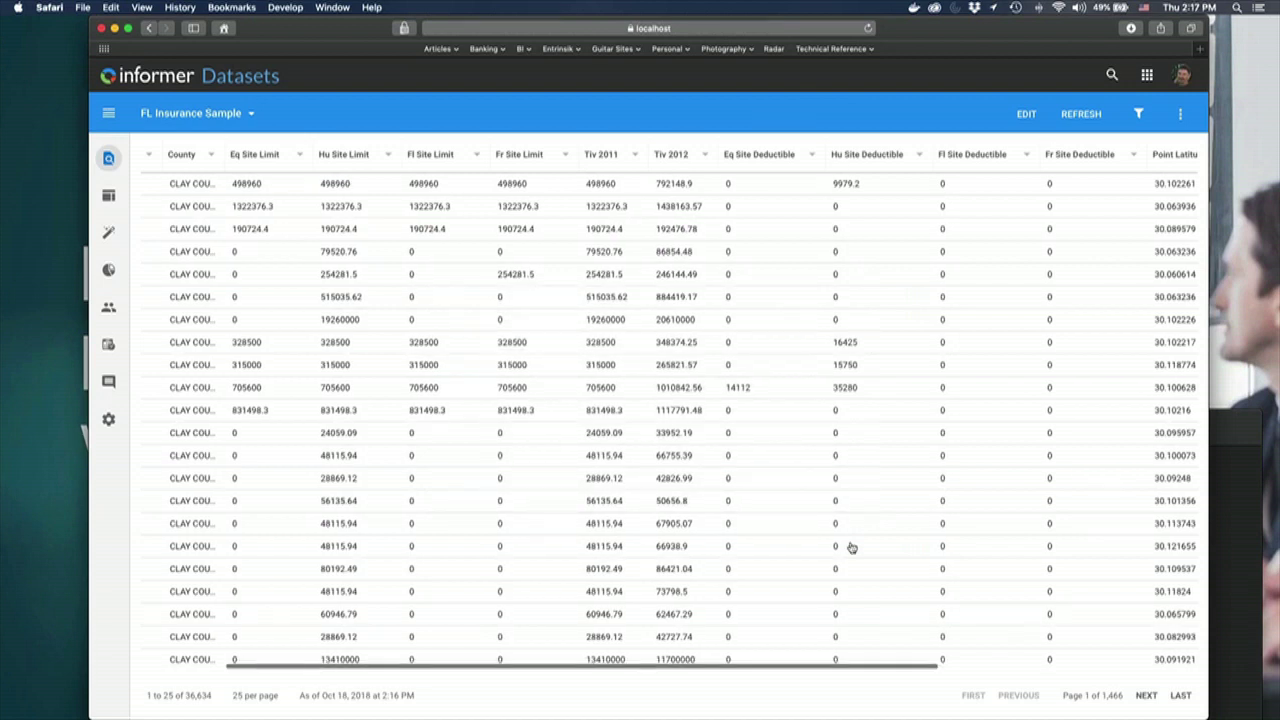
scroll(850, 546, "left", 5)
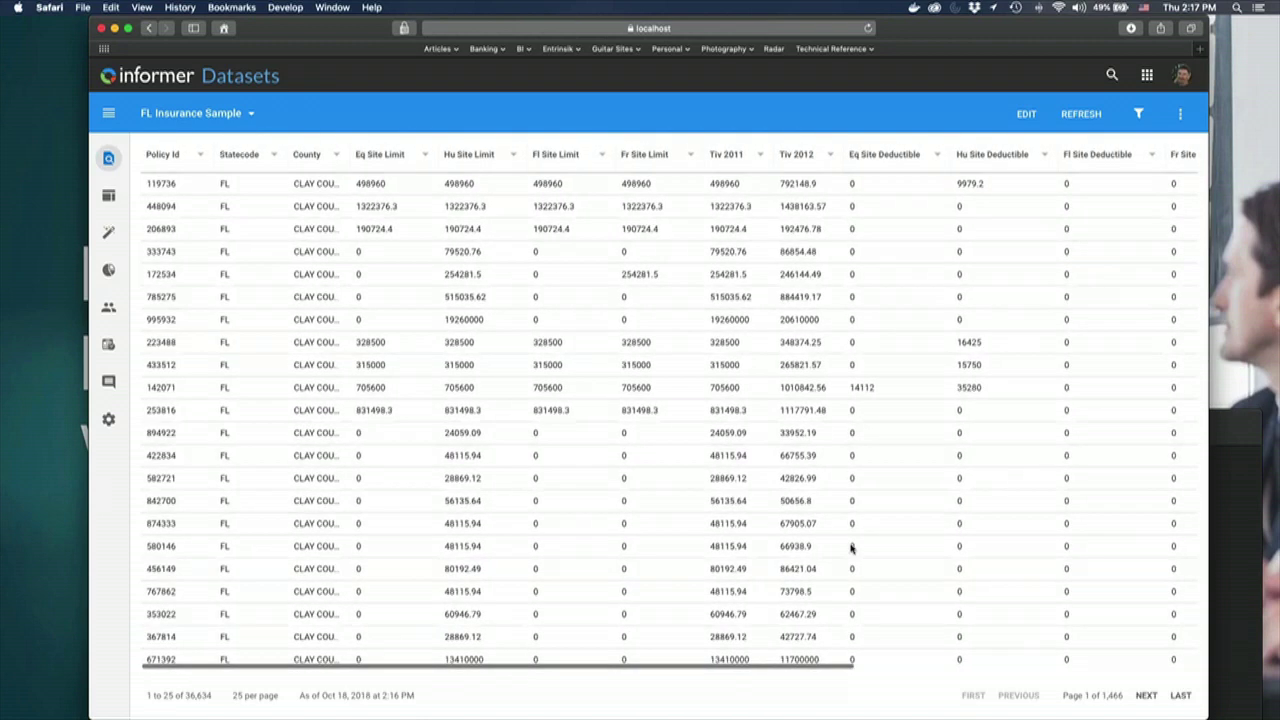
left_click(1028, 116)
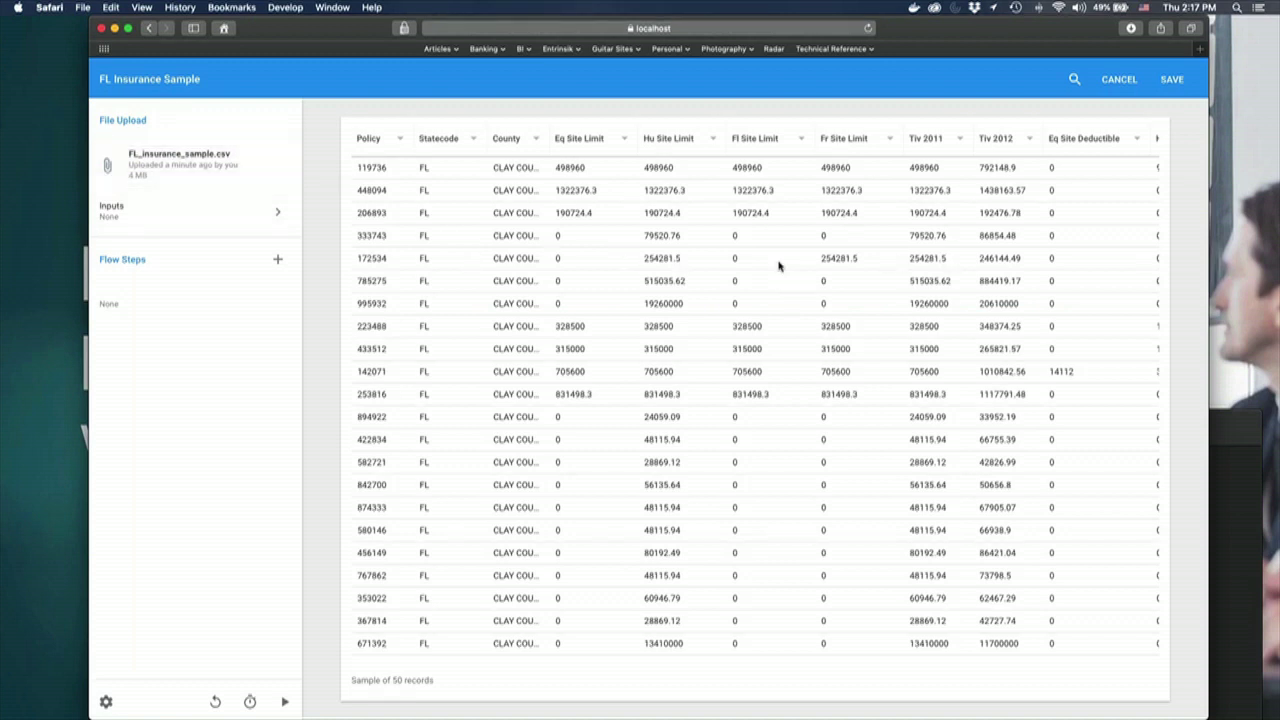
left_click(279, 260)
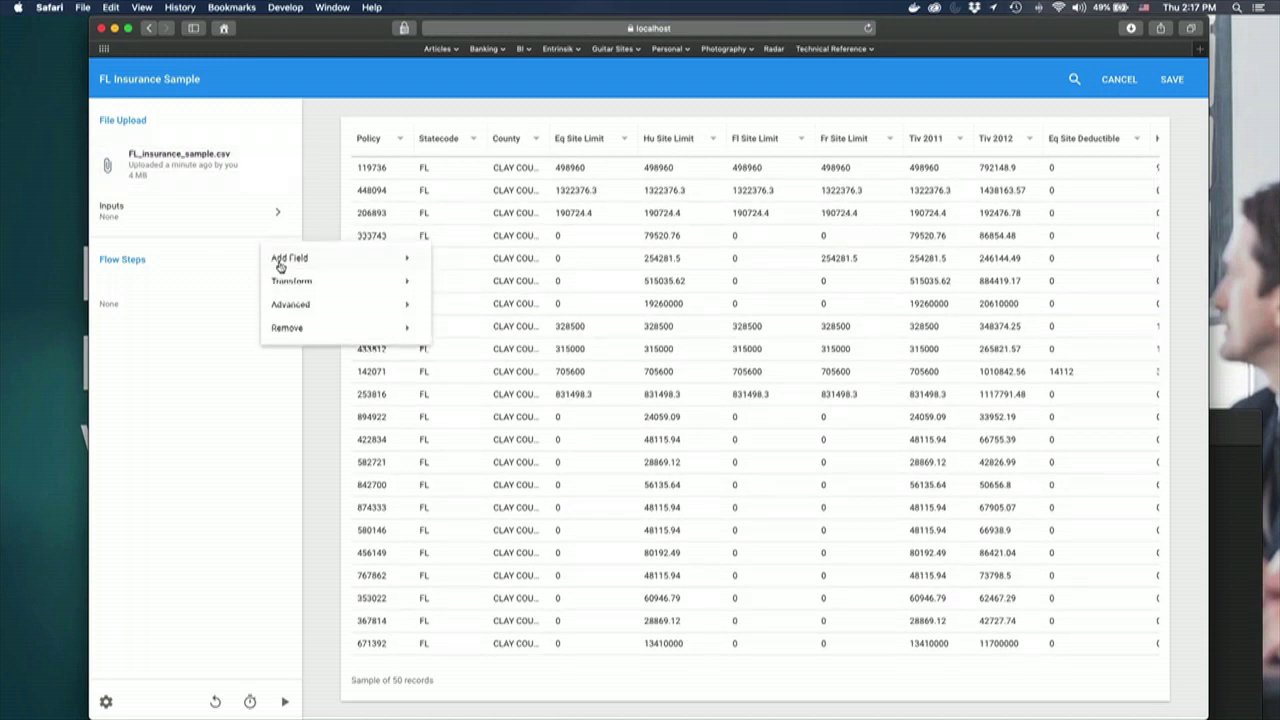
mouse_move(290, 303)
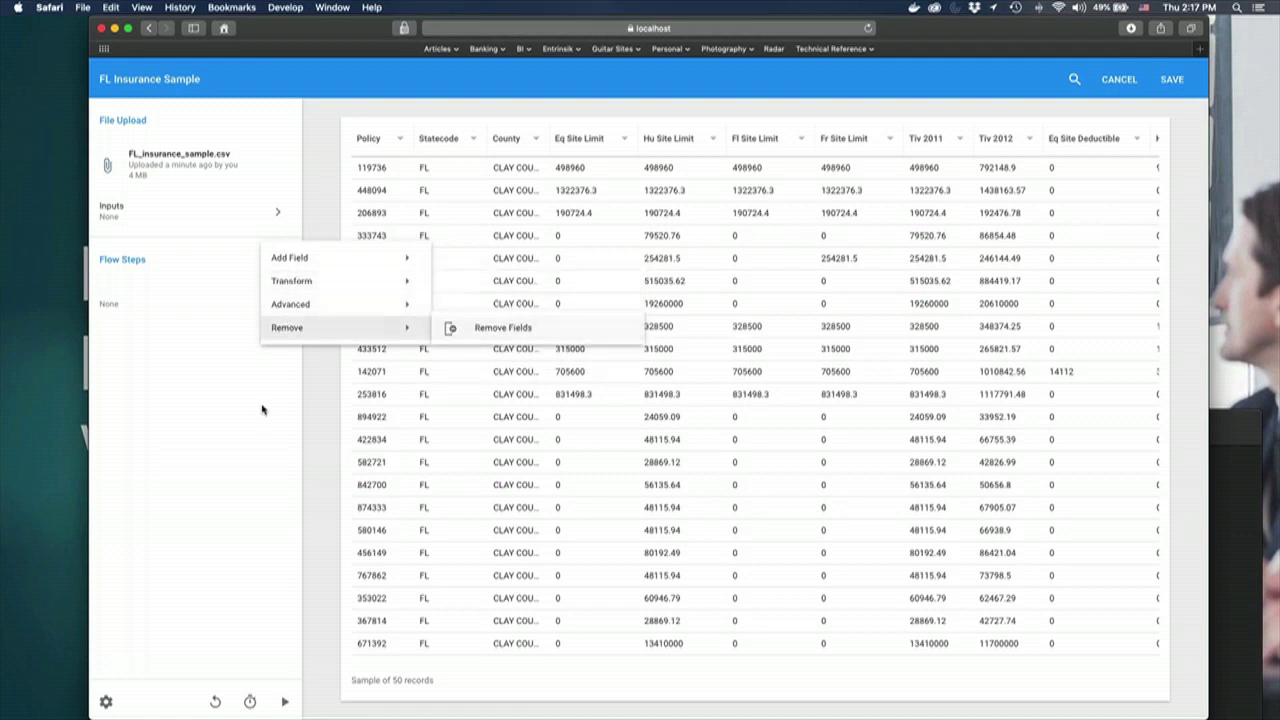
left_click(263, 409)
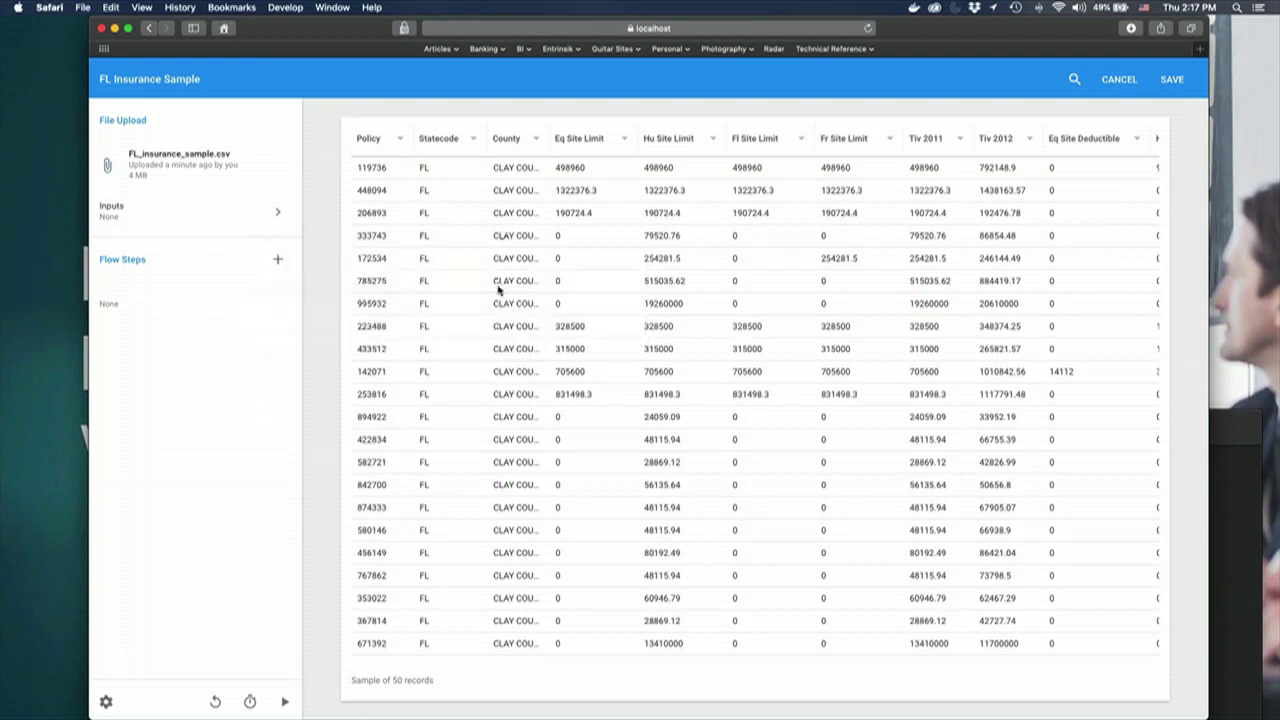
left_click(1120, 80)
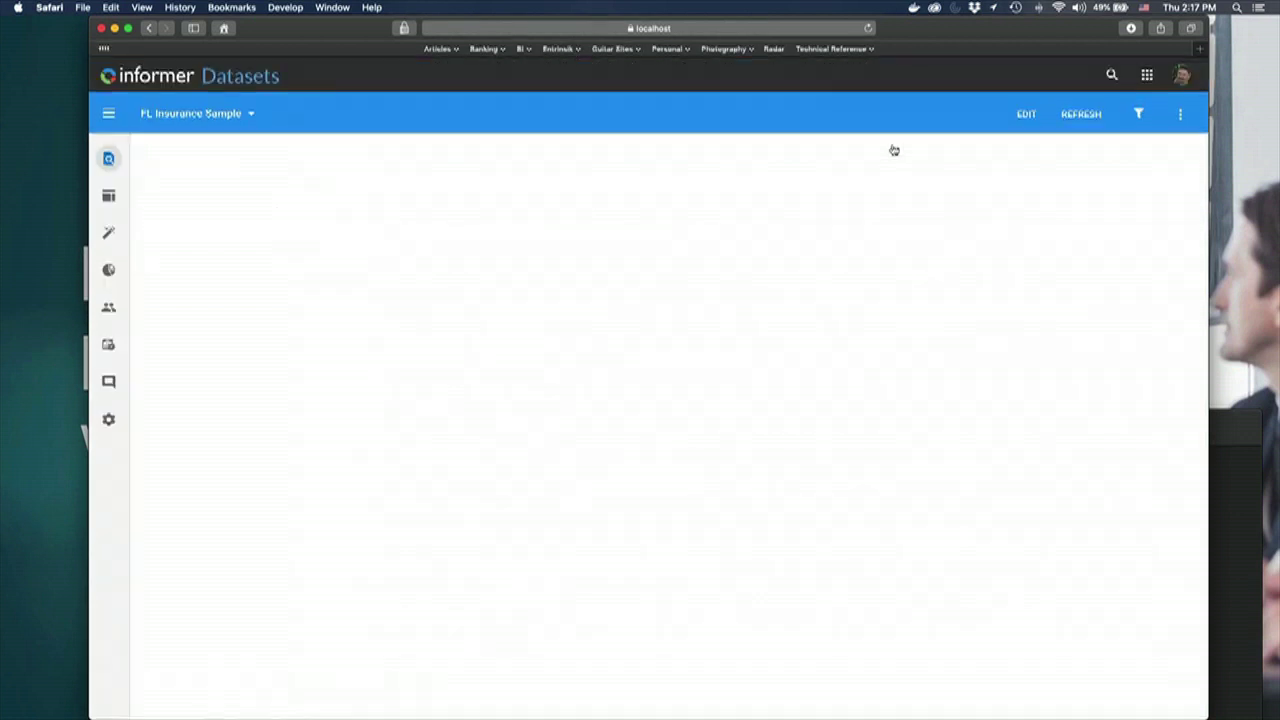
- Go through the home page to Reports, sort the list by most recently modified, and open Northwind Ad Hoc Query
left_click(146, 79)
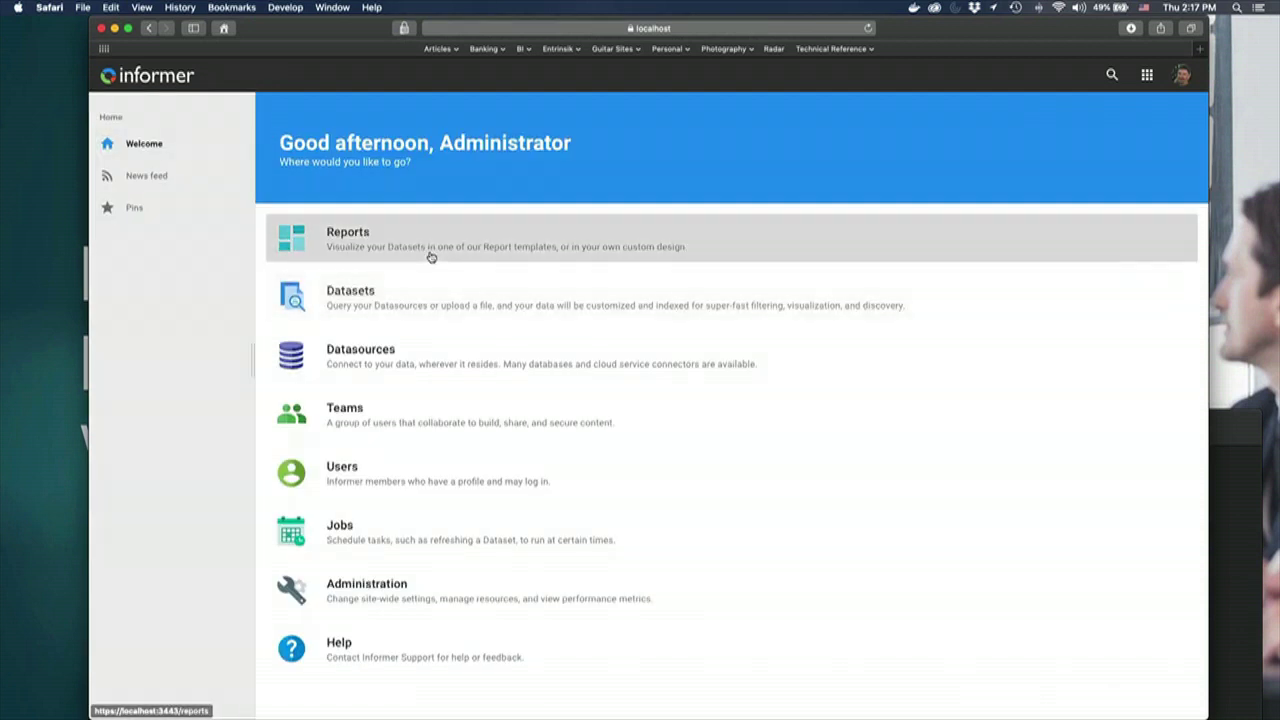
left_click(430, 257)
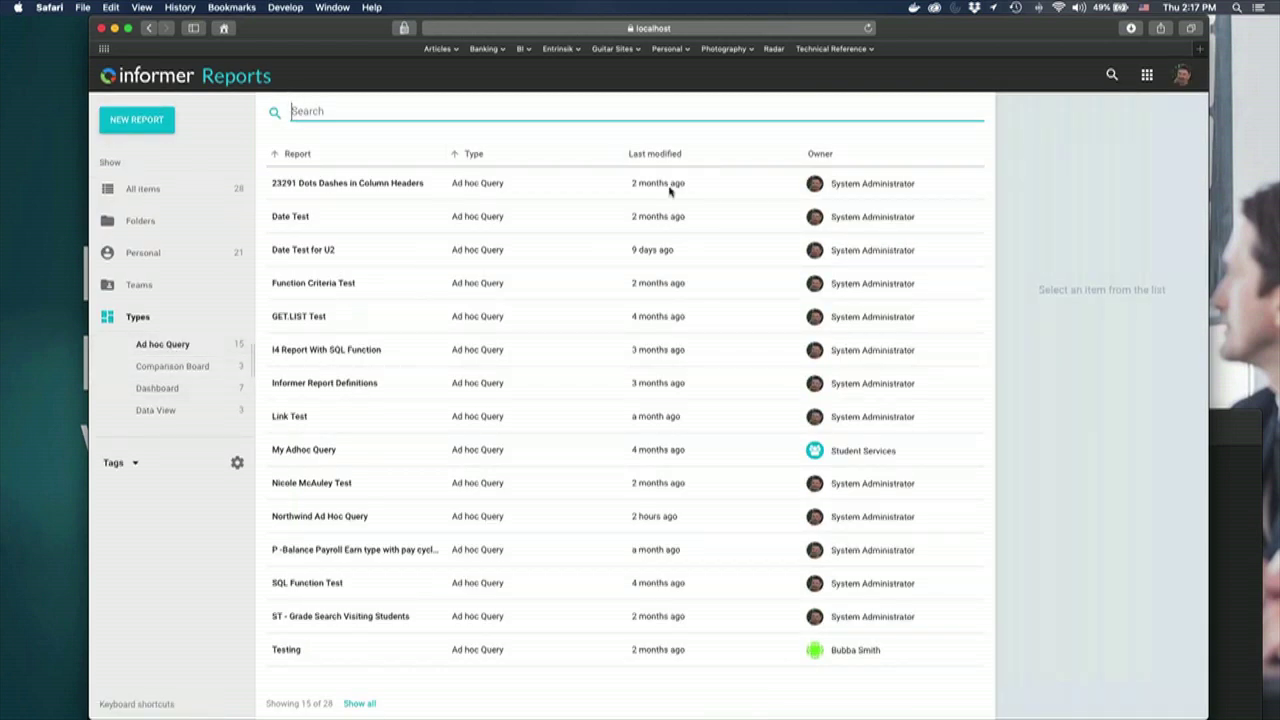
left_click(655, 155)
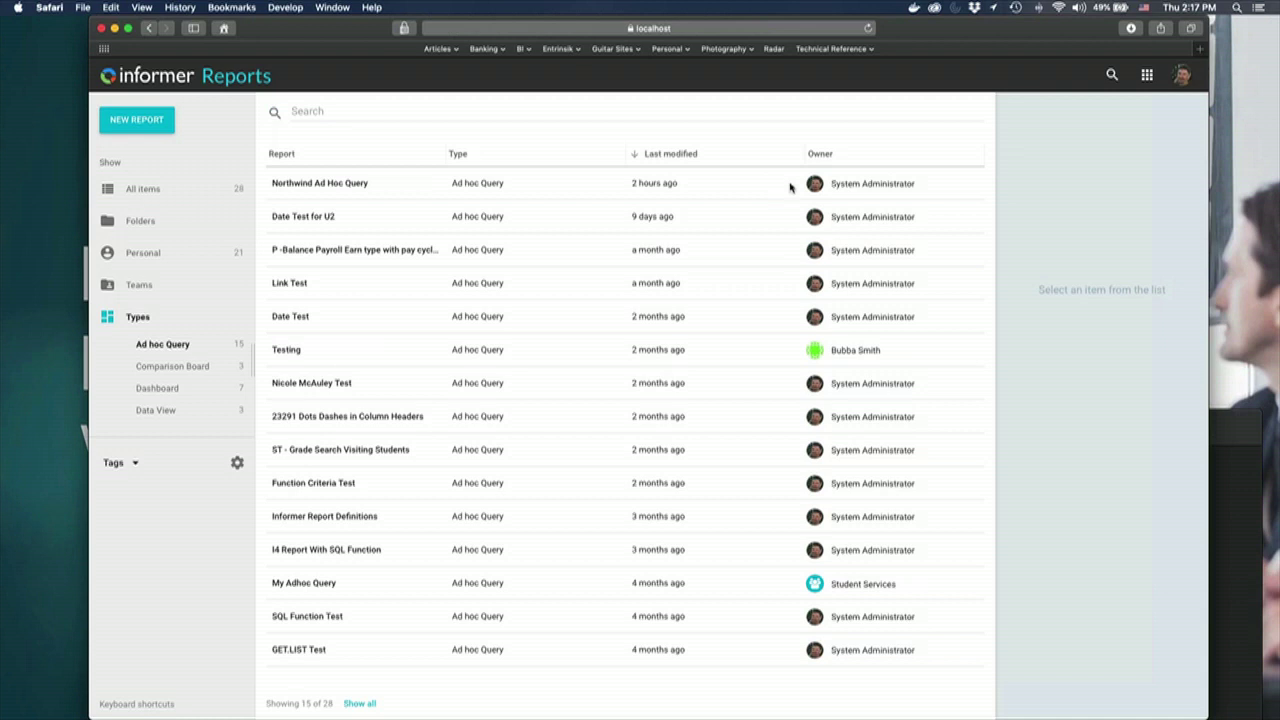
double_click(553, 194)
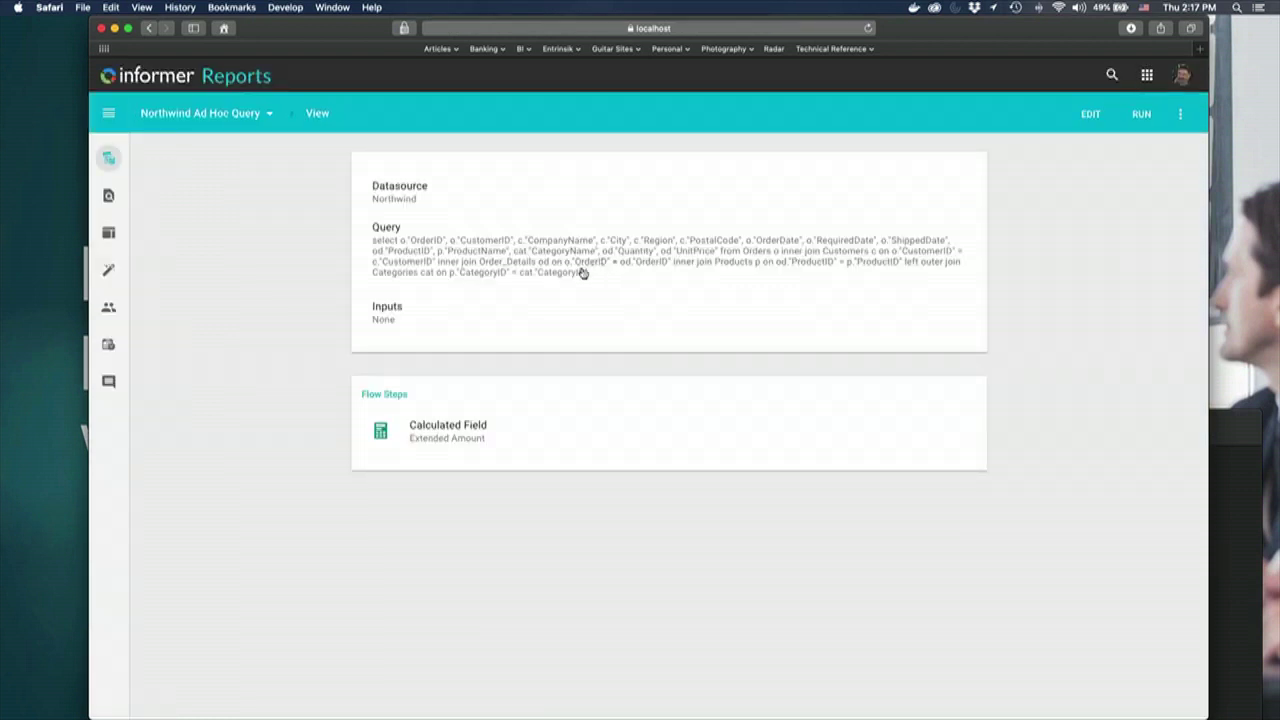
- Examine the report's SQL query, its Extended Amount flow step and the sample data, and leave the editor without saving
left_click(380, 250)
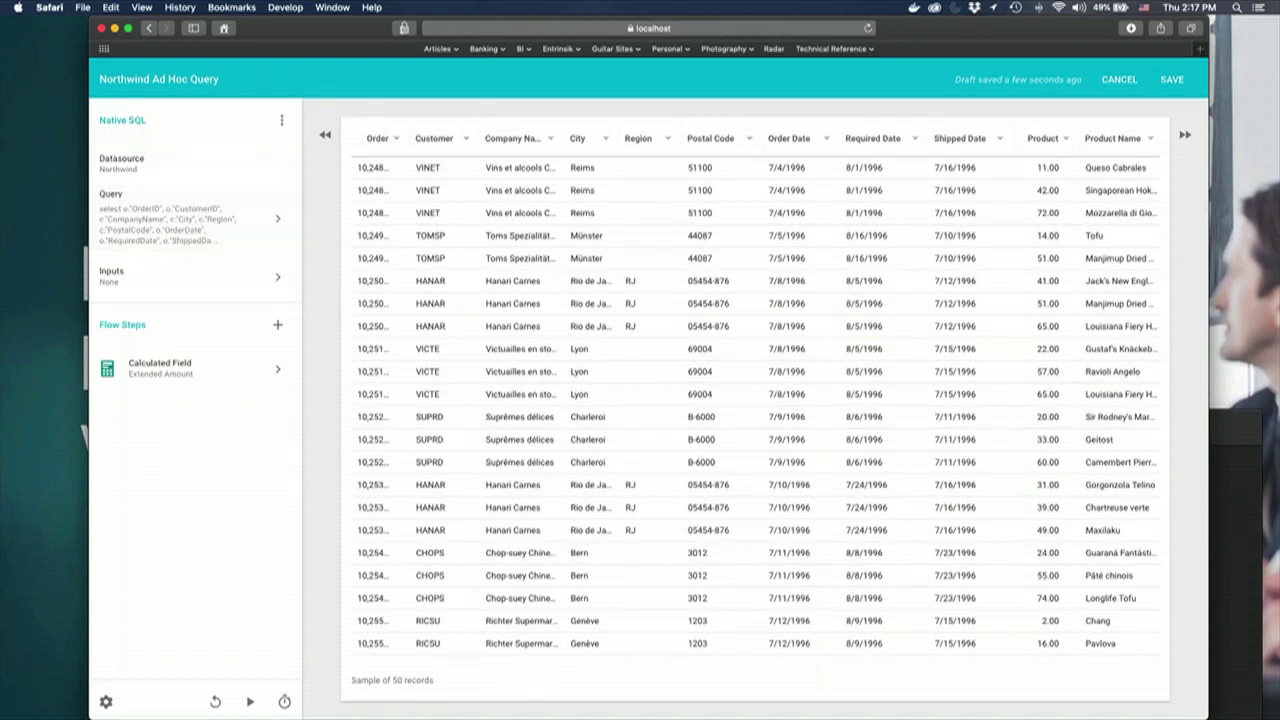
left_click(190, 218)
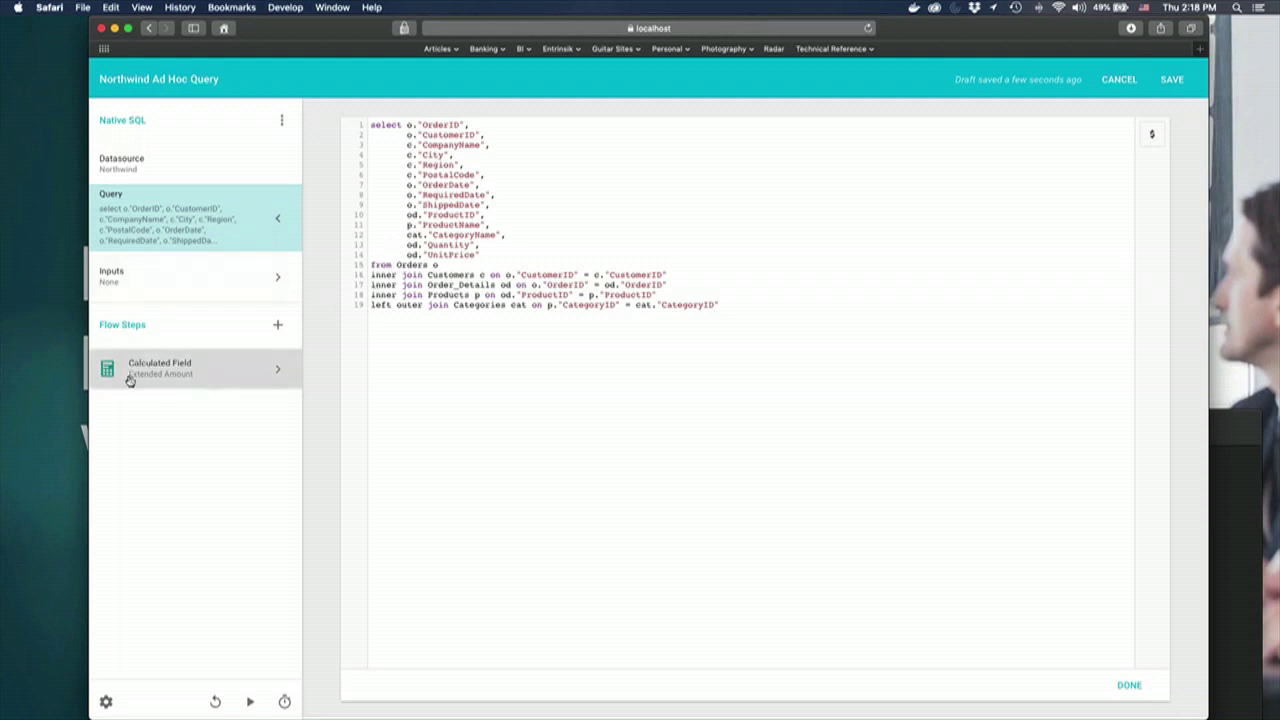
left_click(190, 385)
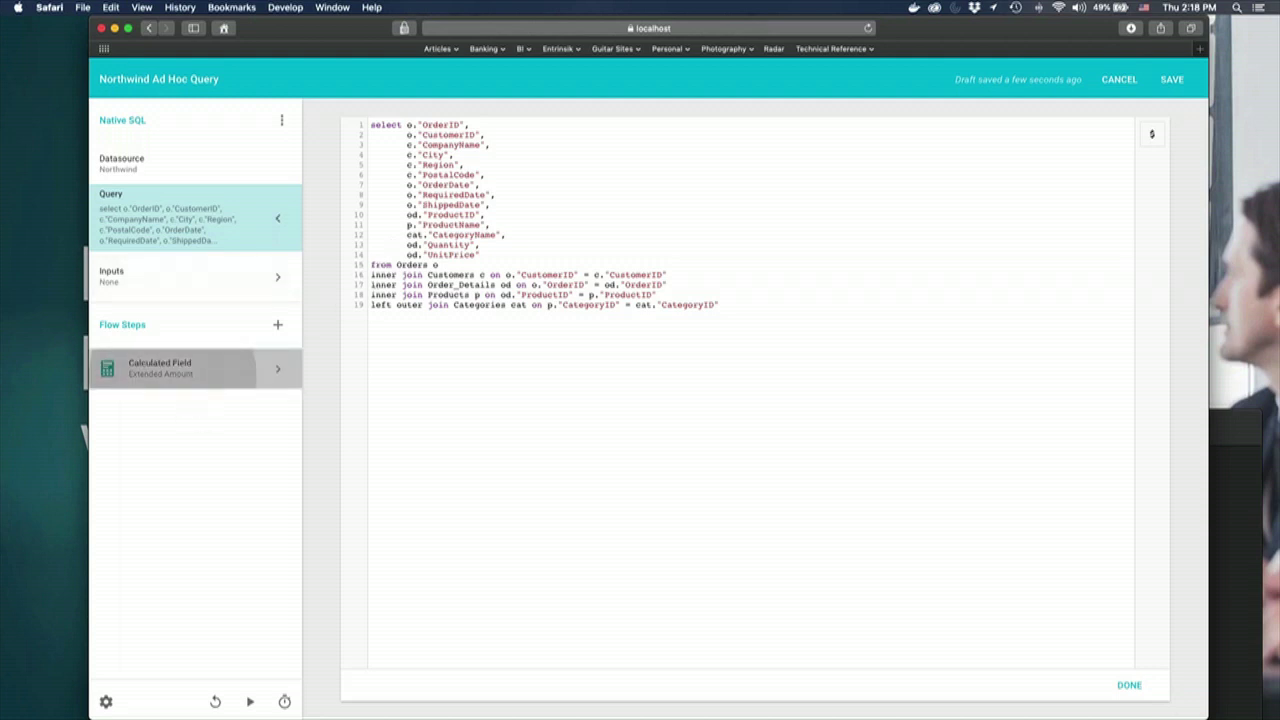
left_click(245, 246)
scroll(823, 263, "right", 10)
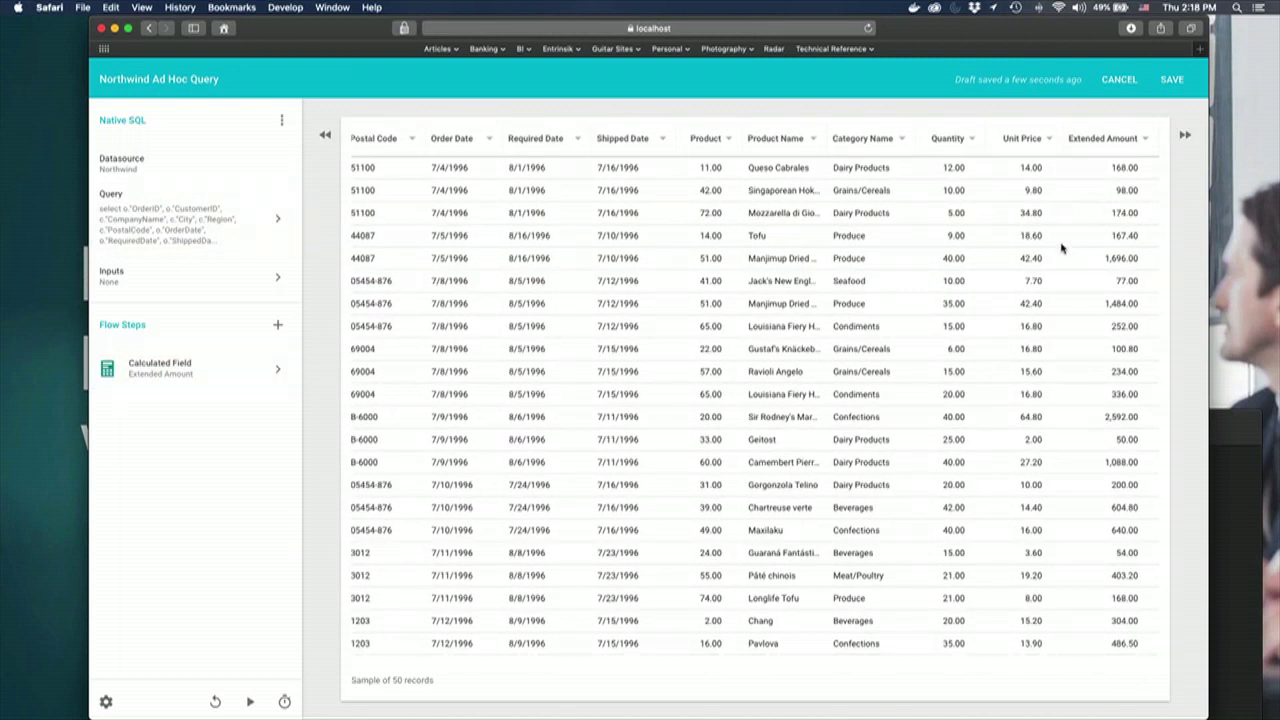
left_click(1119, 79)
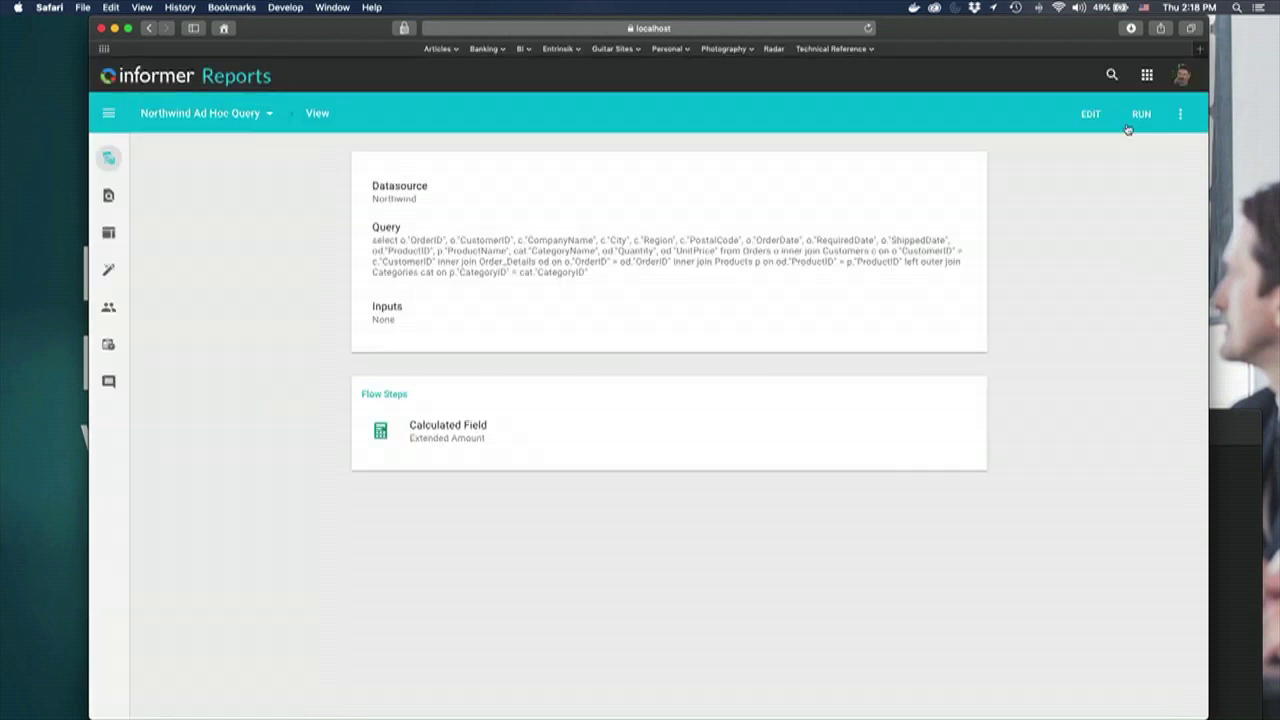
- Run Northwind Ad Hoc Query and save it as a new dataset named Northwind Ad Hoc Query to Dataset
left_click(1140, 116)
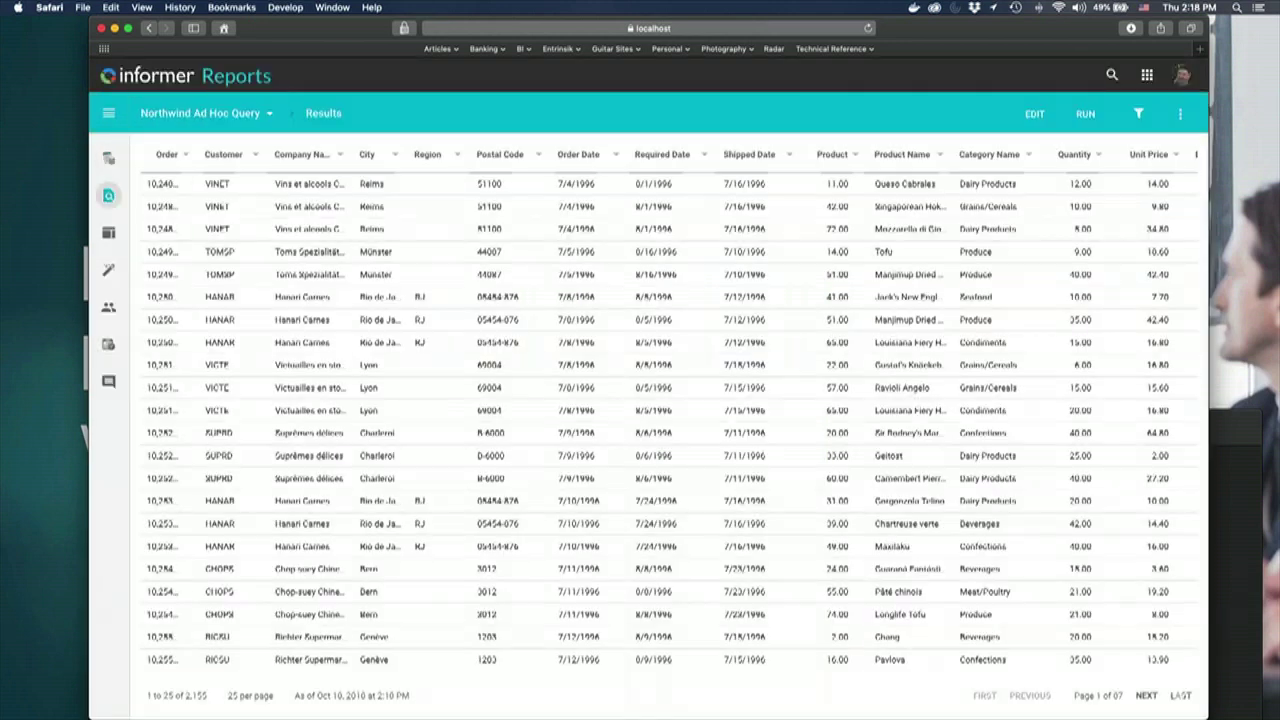
left_click(1181, 117)
left_click(1062, 381)
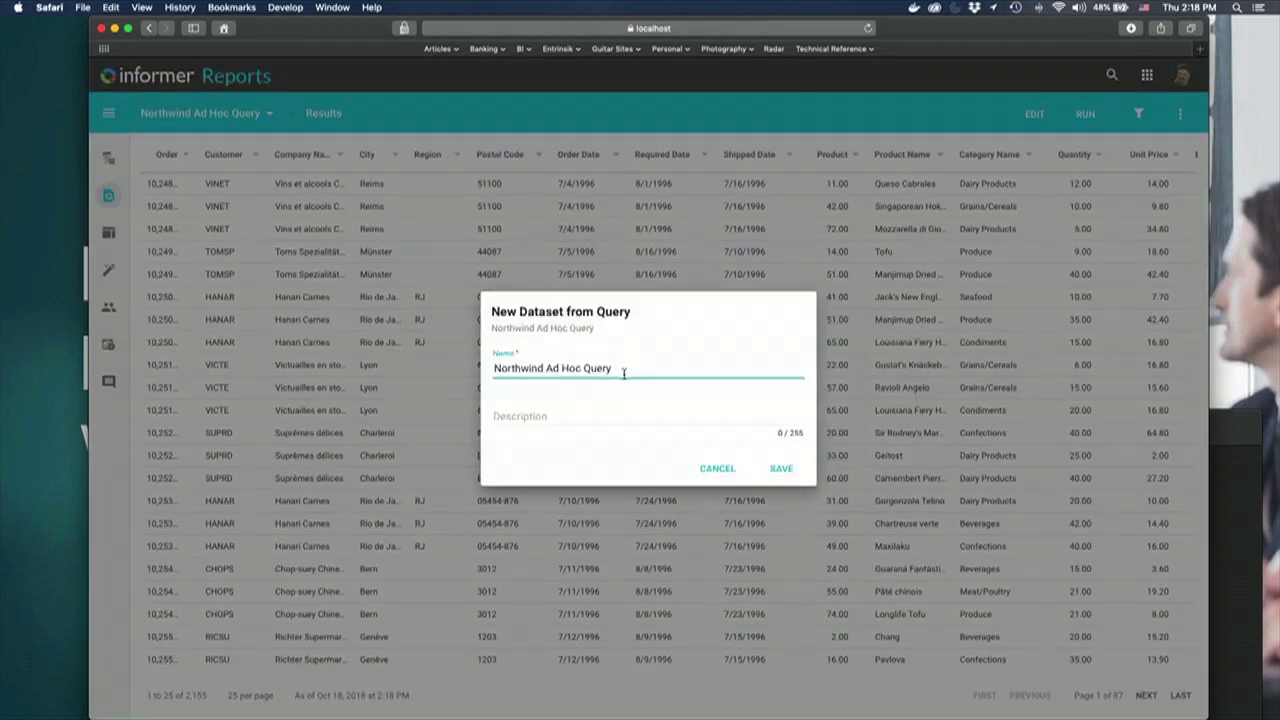
triple_click(633, 371)
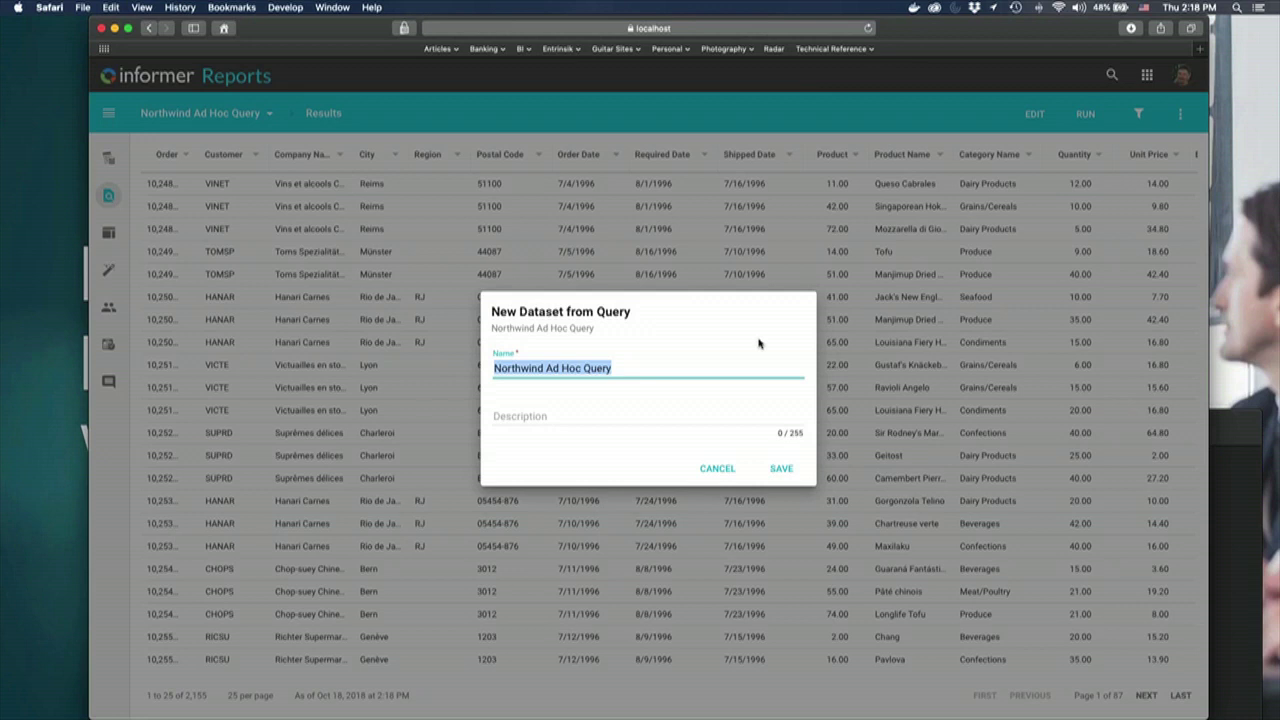
left_click(619, 372)
type("t")
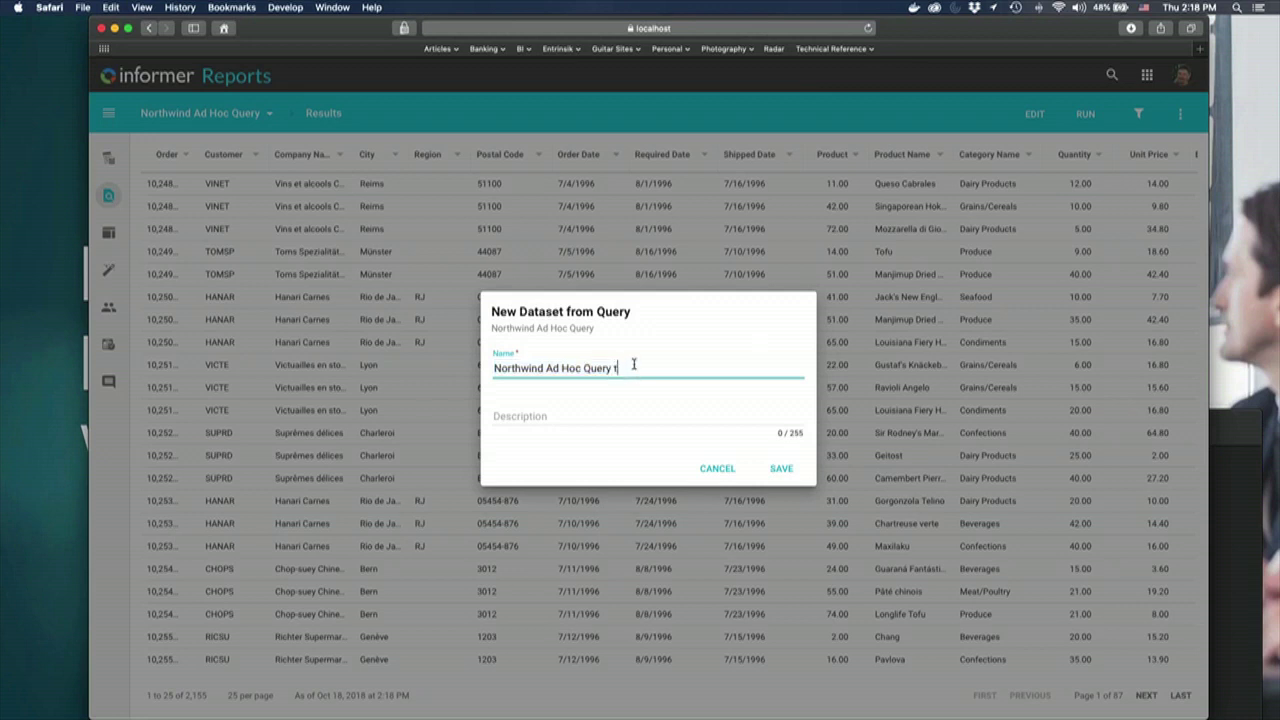
type("o Dataset")
left_click(781, 470)
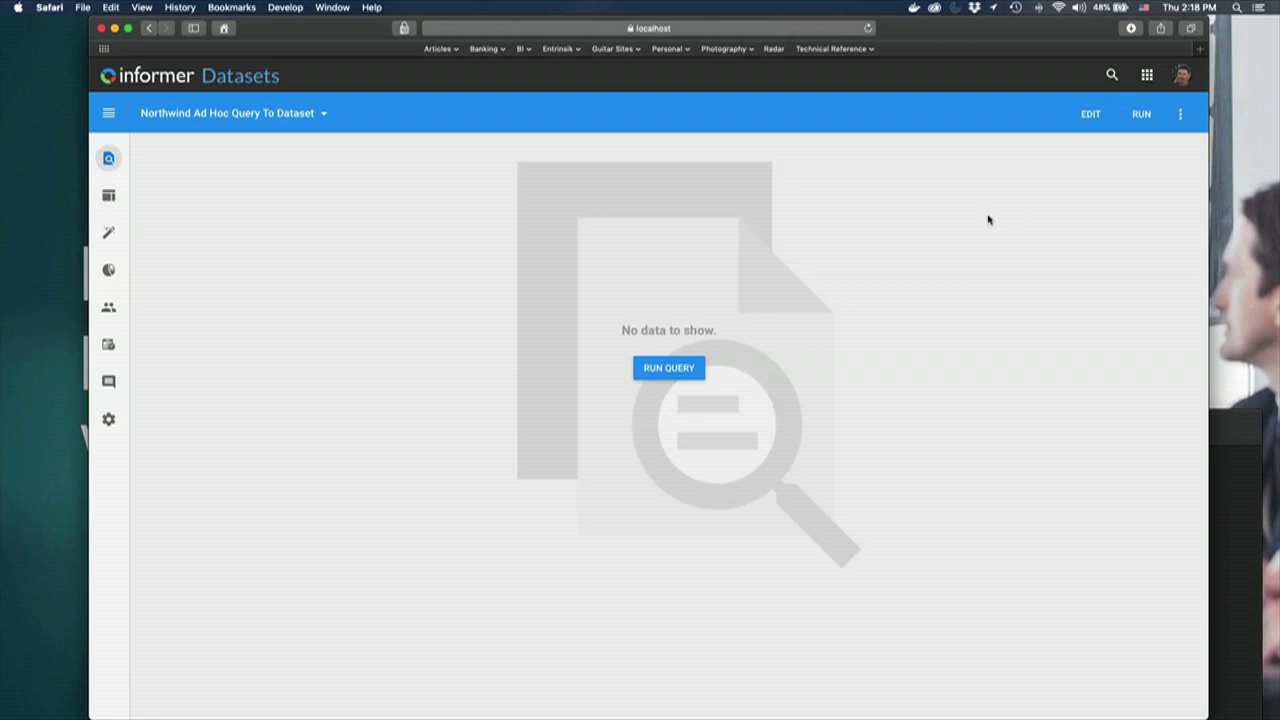
- Open the new dataset for editing and inspect its query and the Extended Amount calculated field's expression
left_click(1087, 113)
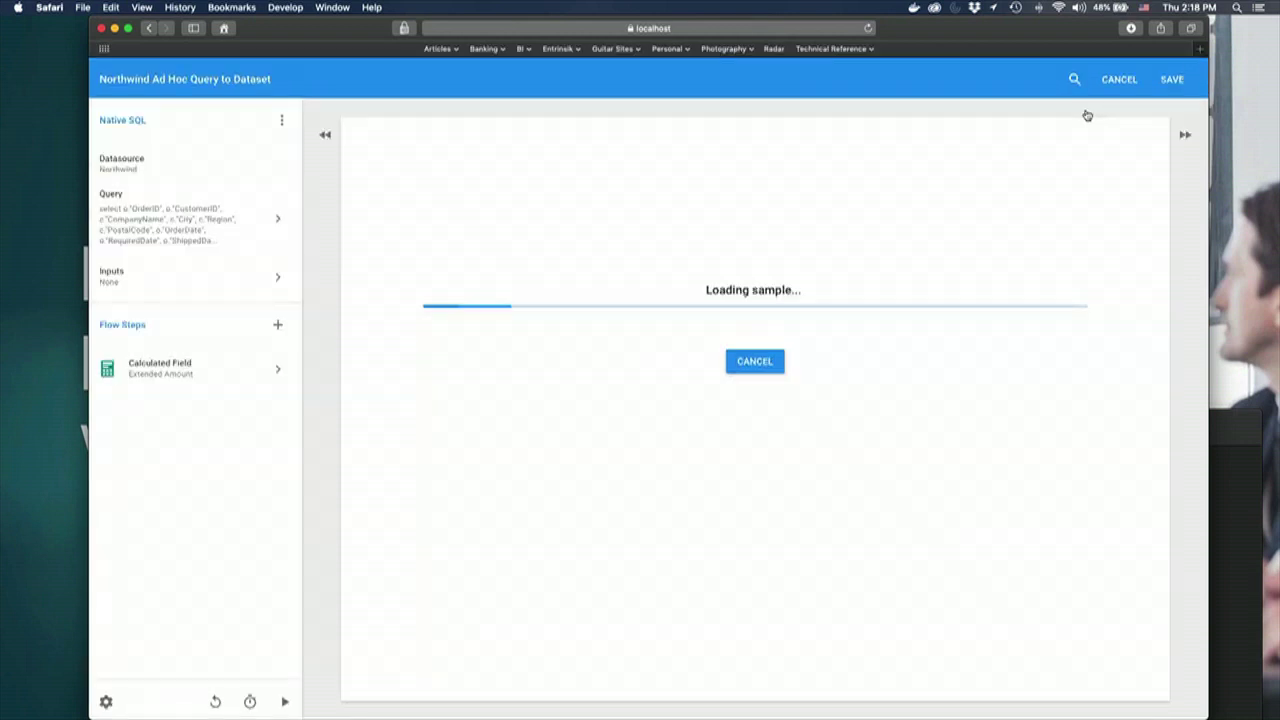
left_click(170, 222)
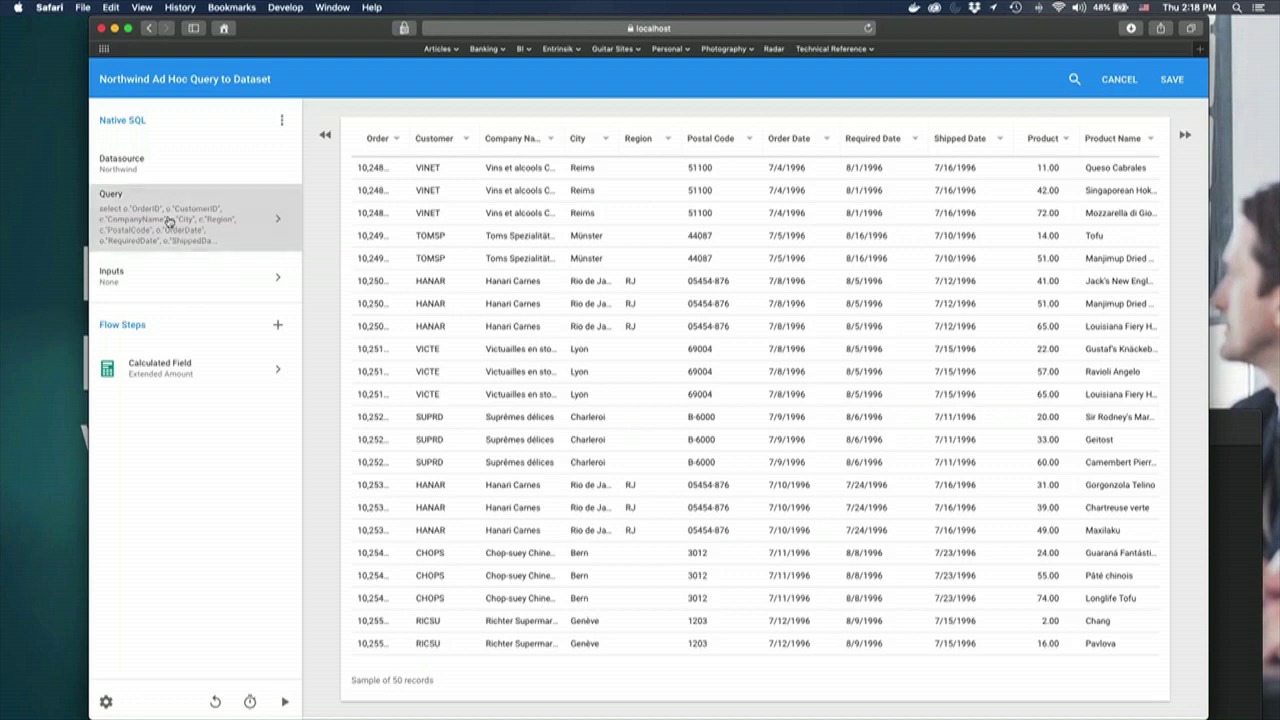
left_click(170, 222)
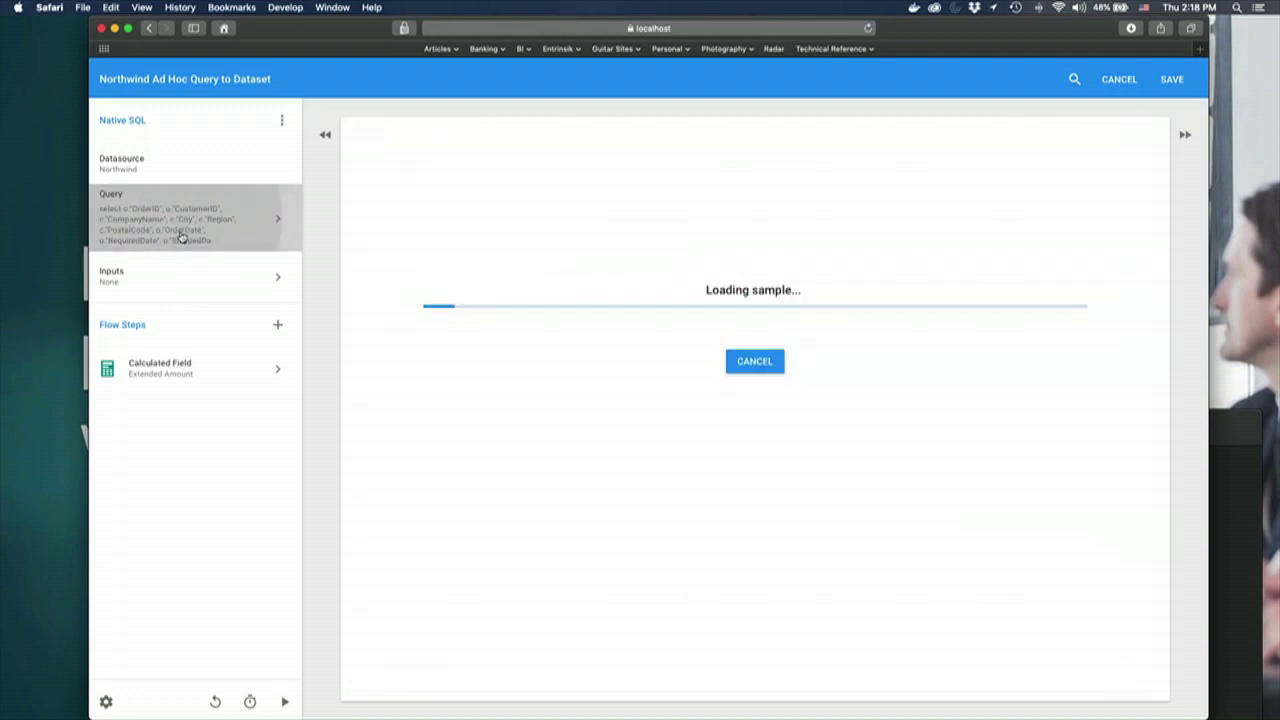
left_click(185, 368)
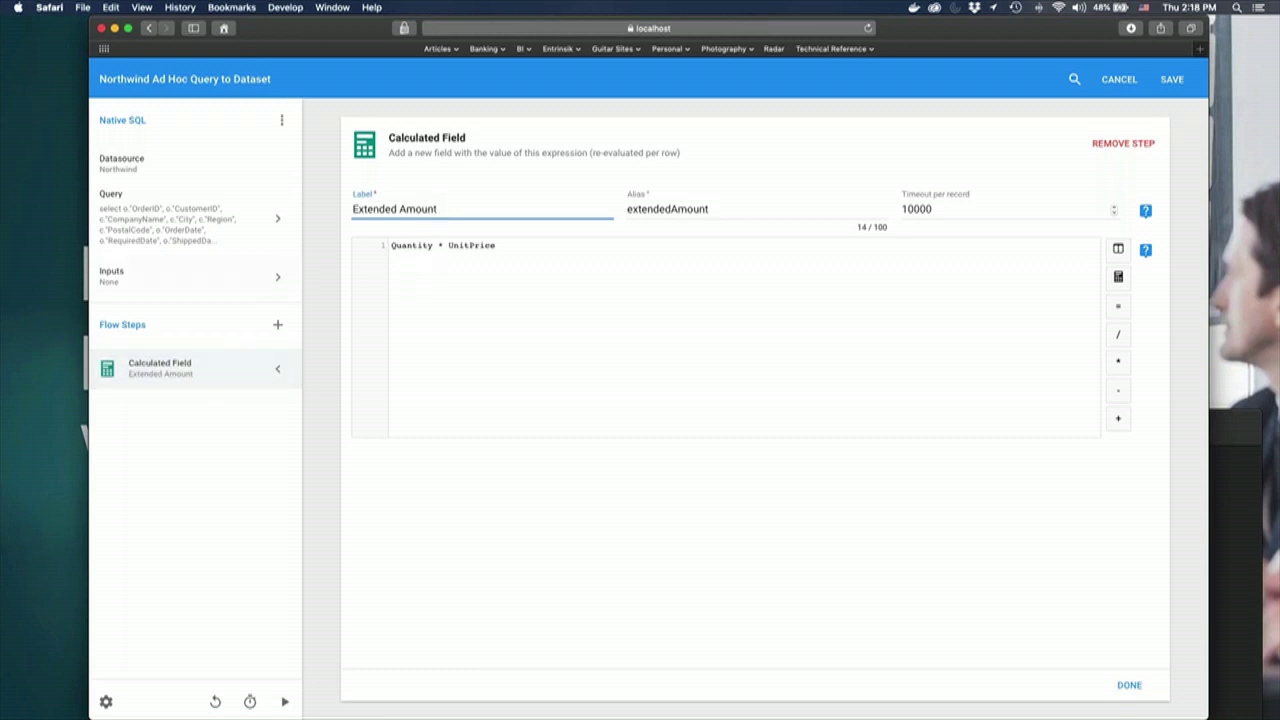
- Close the calculated field, leave the dataset editor without saving, and return to the dataset's records
left_click(229, 370)
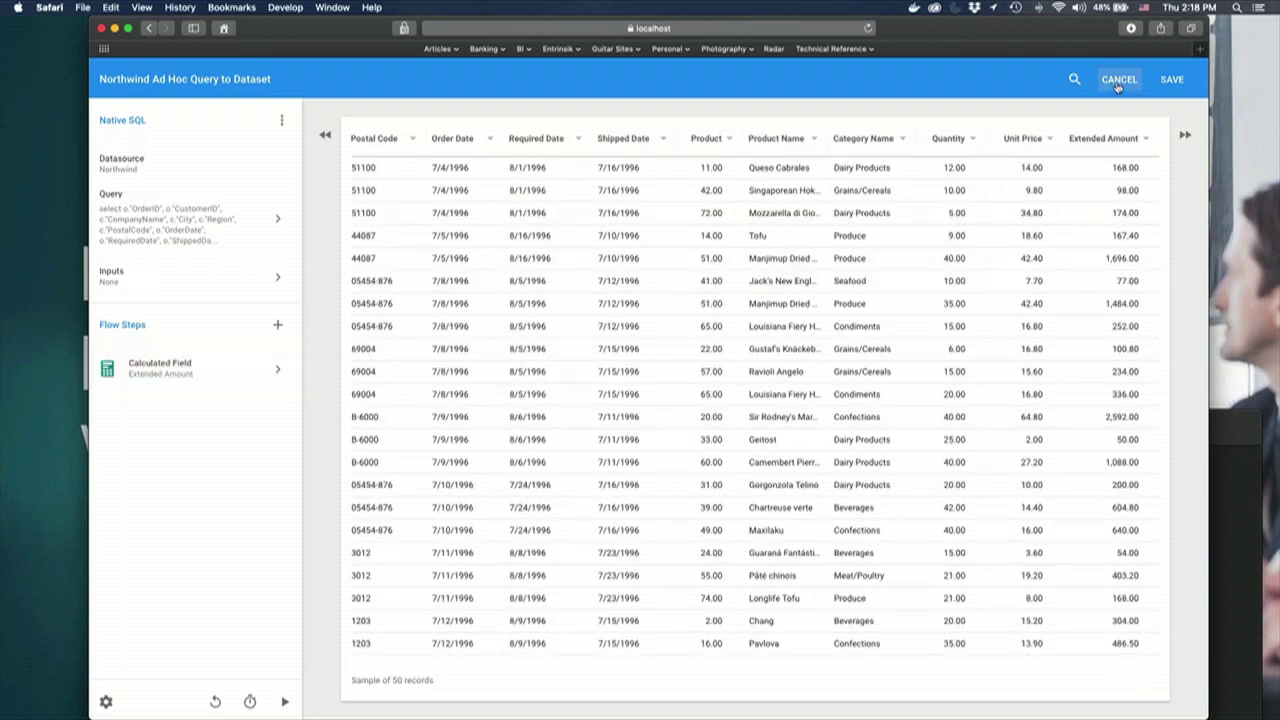
left_click(1118, 80)
left_click(669, 369)
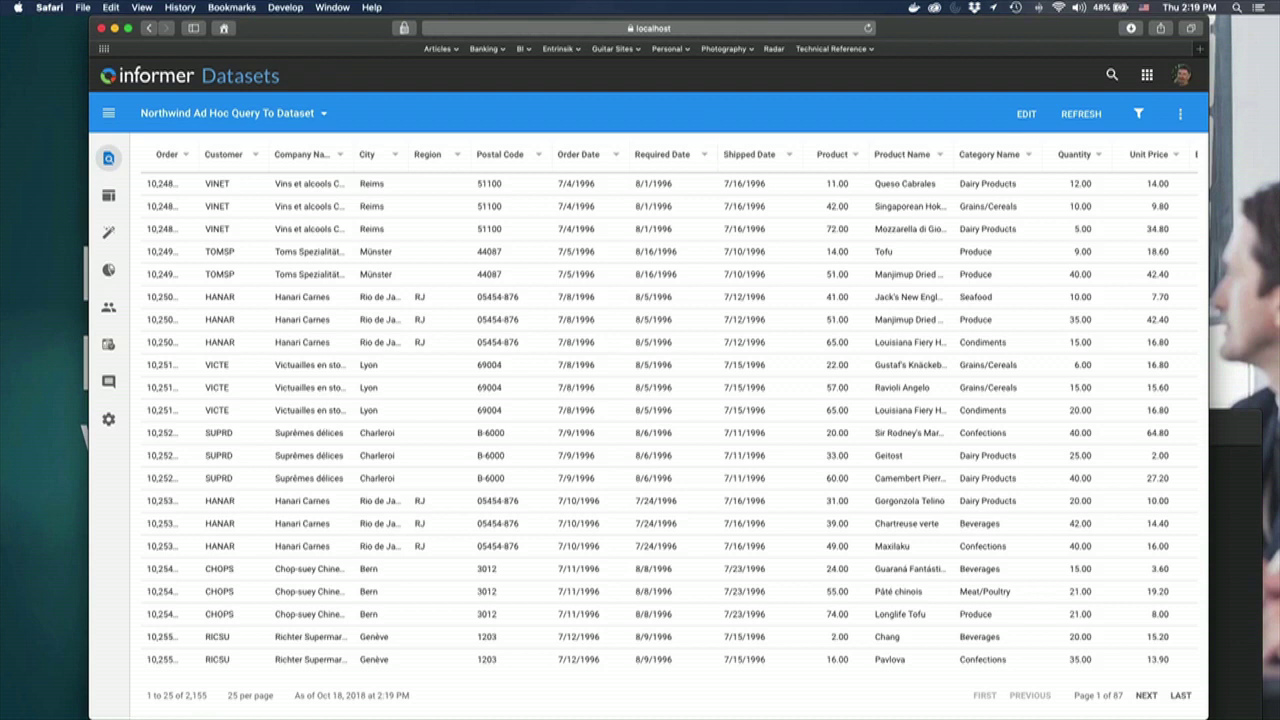
- Sort the records by Postal Code ascending, switch to descending, and remove the sort
left_click(510, 155)
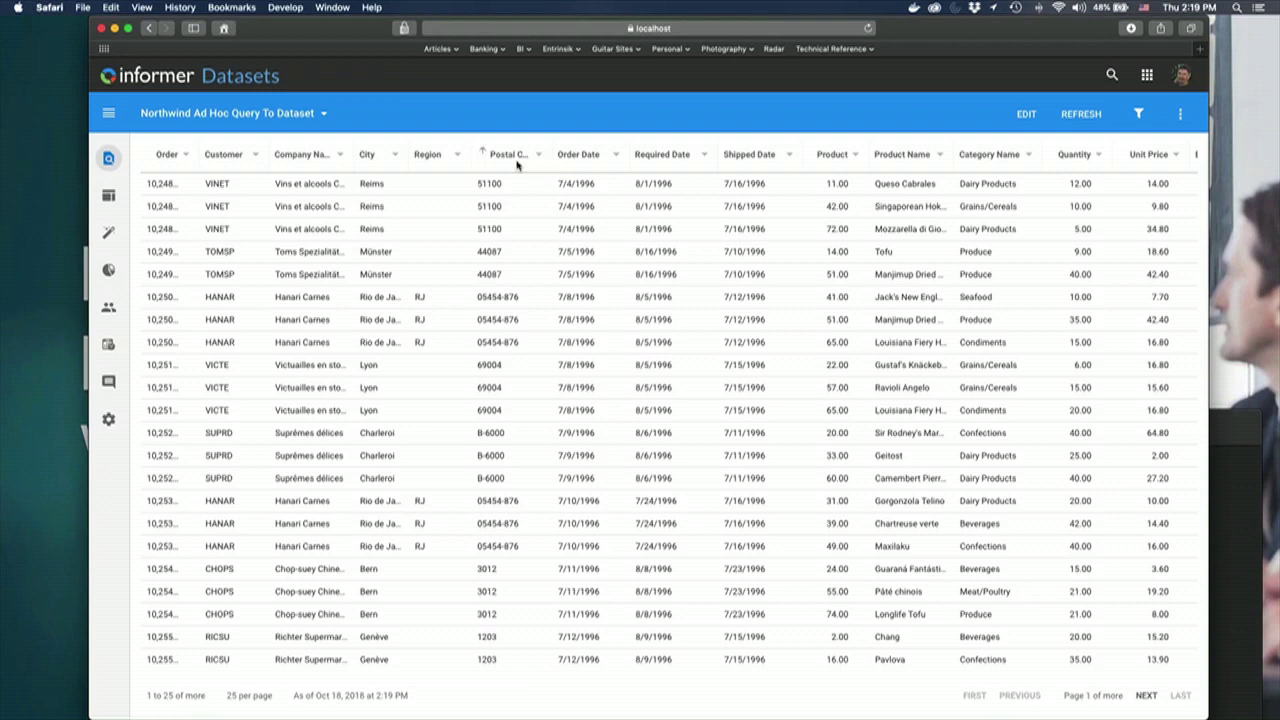
left_click(521, 164)
mouse_move(510, 164)
left_mouse_down()
mouse_move(427, 163)
mouse_move(535, 162)
left_mouse_up()
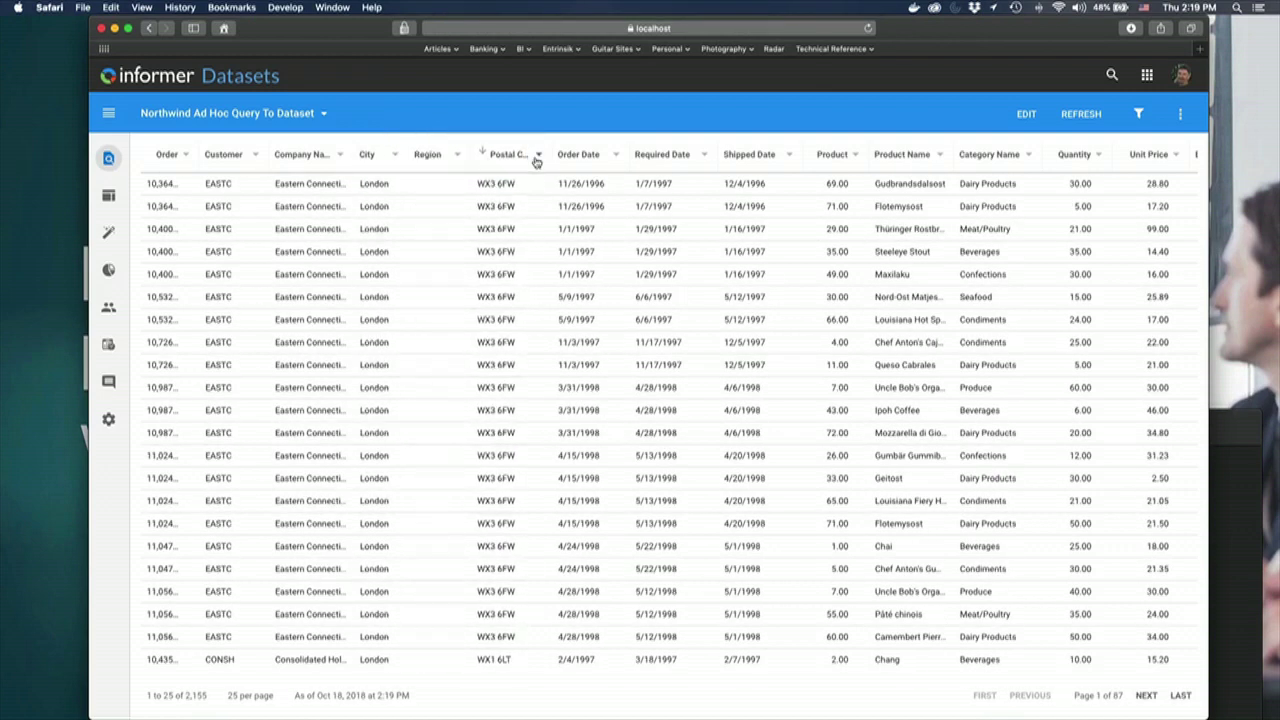
left_click(518, 158)
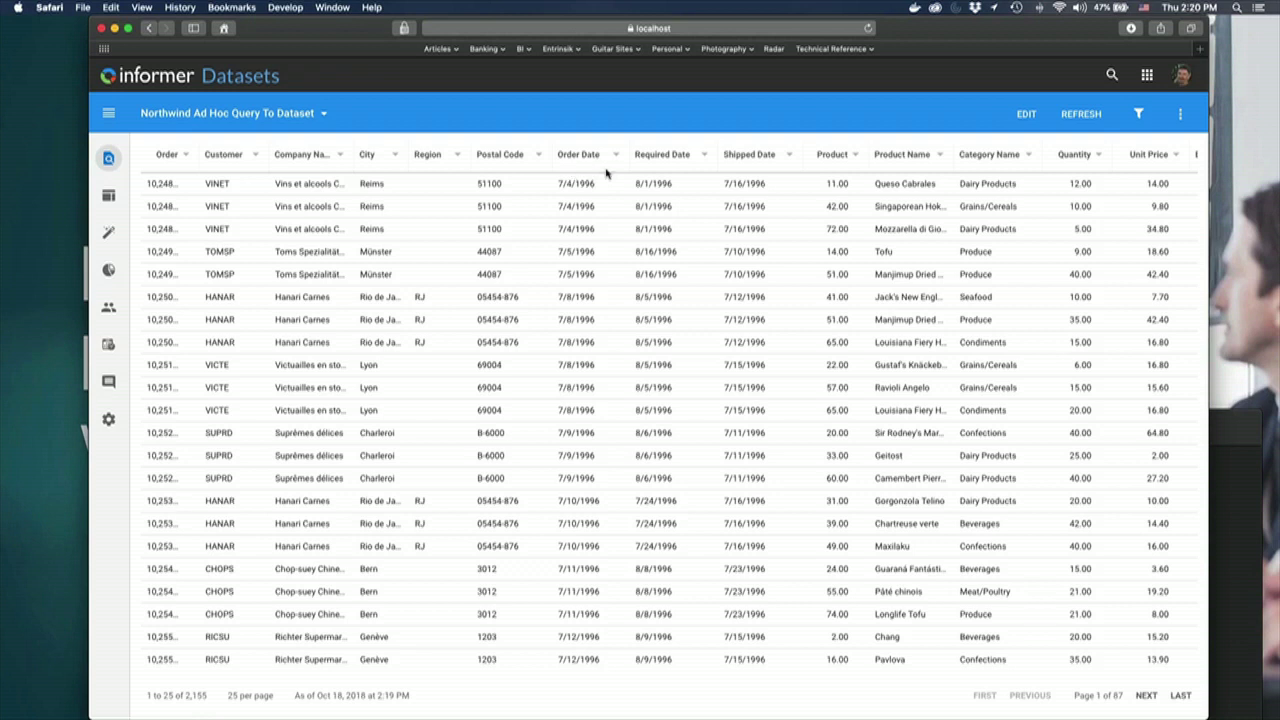
- Group the records by Region and remove the grouping again
left_click(457, 157)
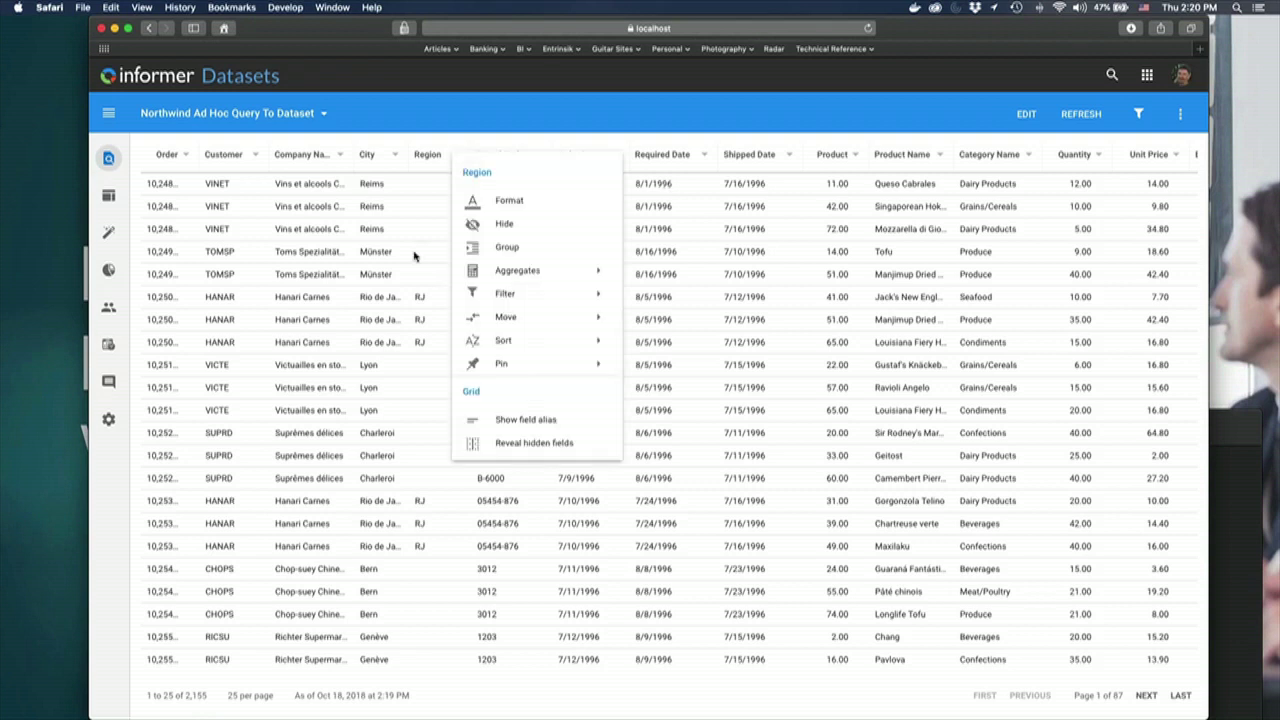
left_click(509, 252)
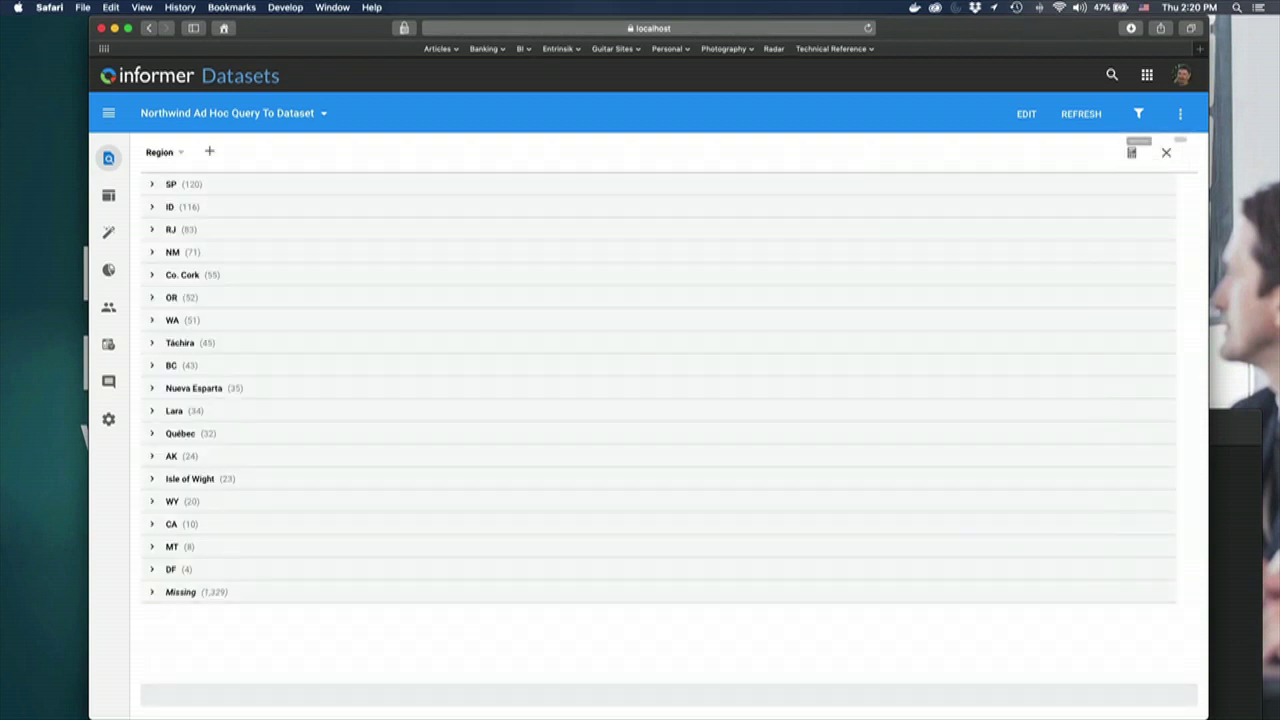
left_click(1166, 152)
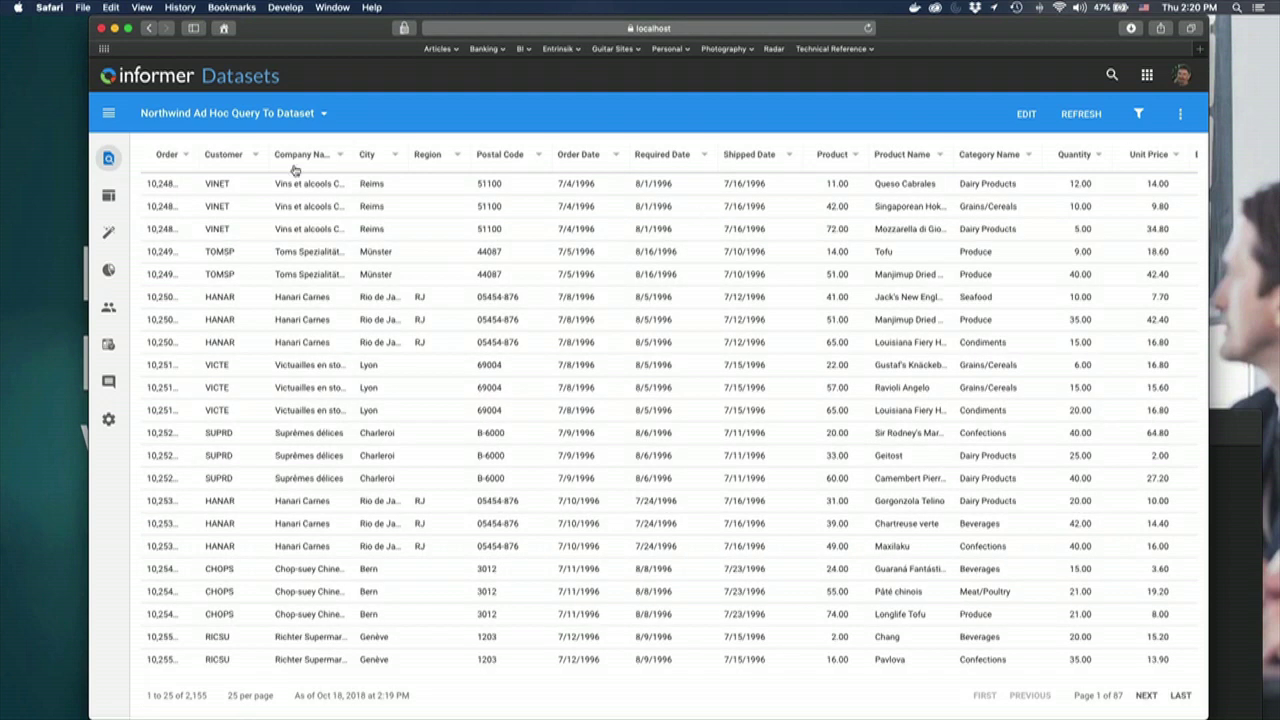
- Add a Distinct Count aggregate to the Category Name column and look over the records with the aggregate row
left_click(1030, 158)
left_click(1080, 284)
mouse_move(1083, 281)
left_click(906, 290)
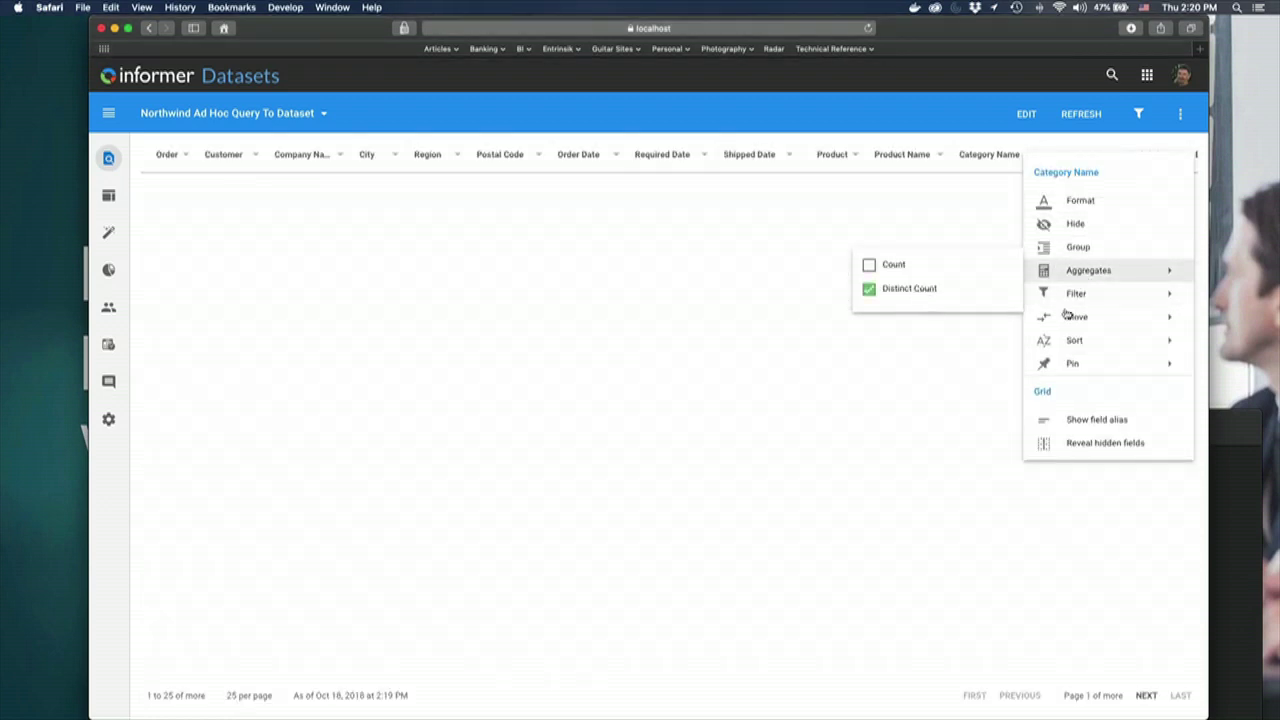
mouse_move(1076, 316)
left_click(861, 427)
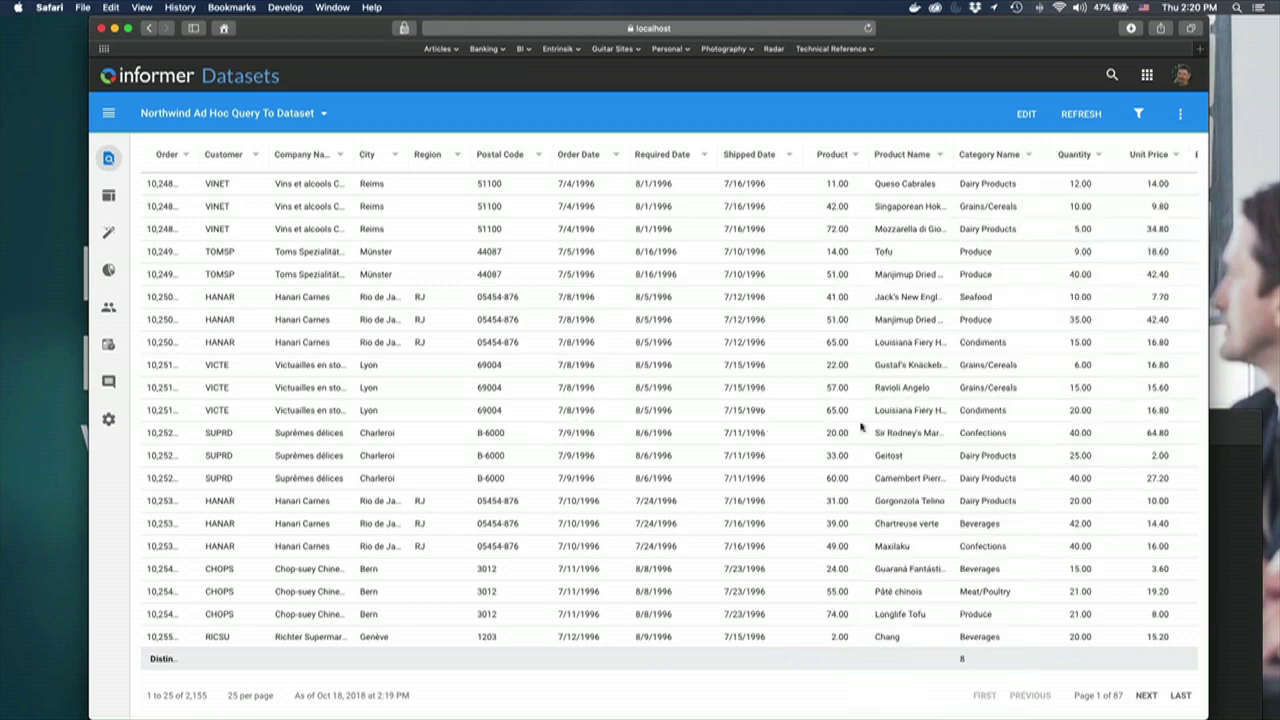
scroll(1111, 457, "right", 5)
scroll(1037, 463, "left", 5)
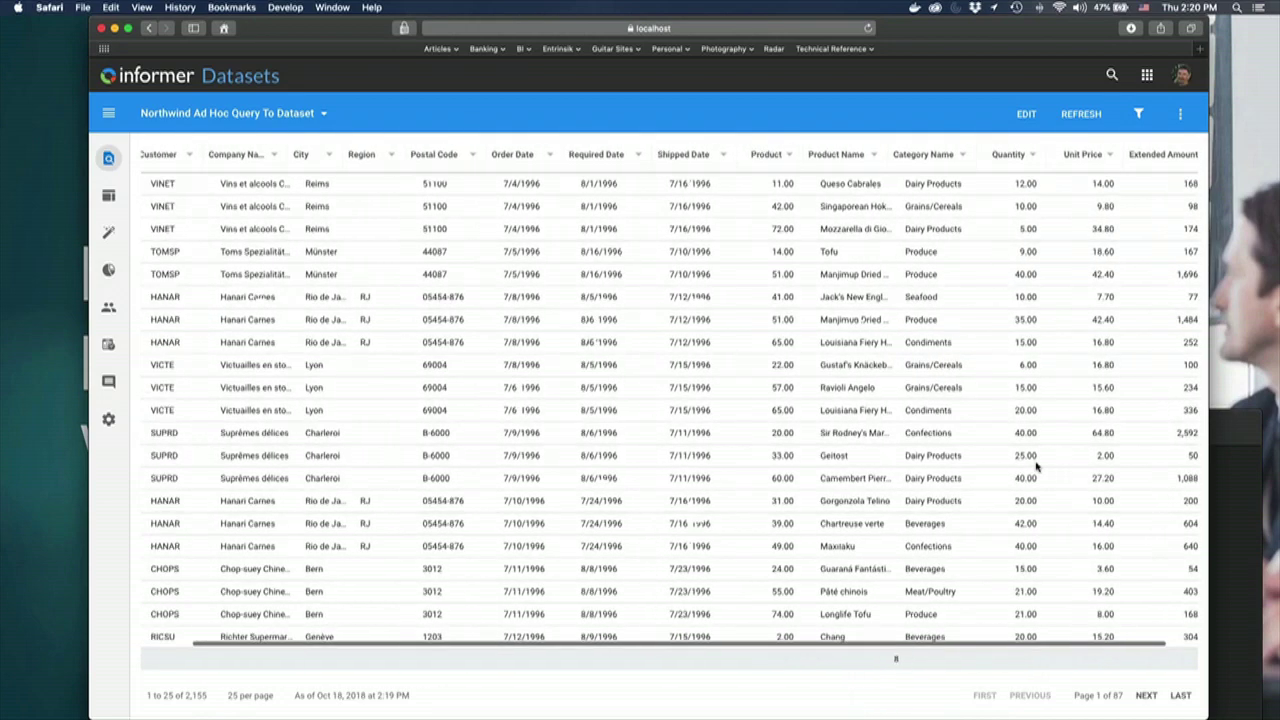
scroll(1037, 462, "down", 3)
scroll(1037, 460, "up", 3)
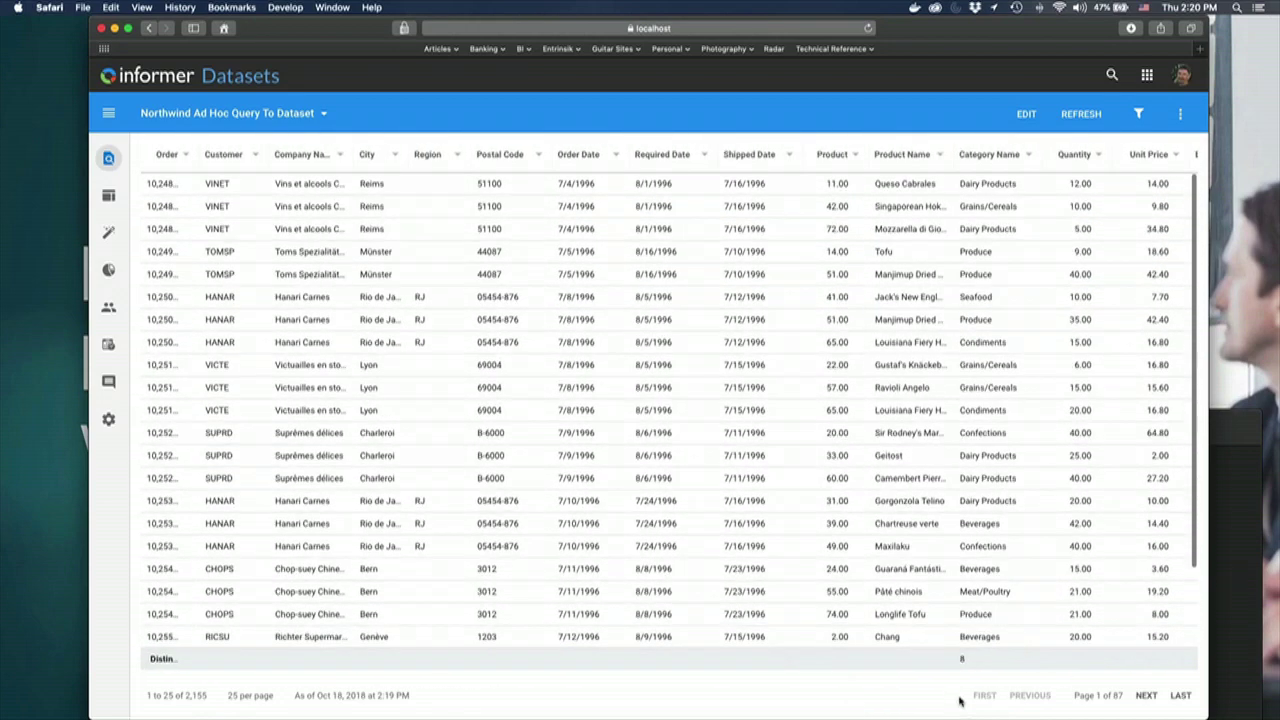
- Group the records by Category Name and ungroup them again
left_click(1029, 155)
left_click(1068, 250)
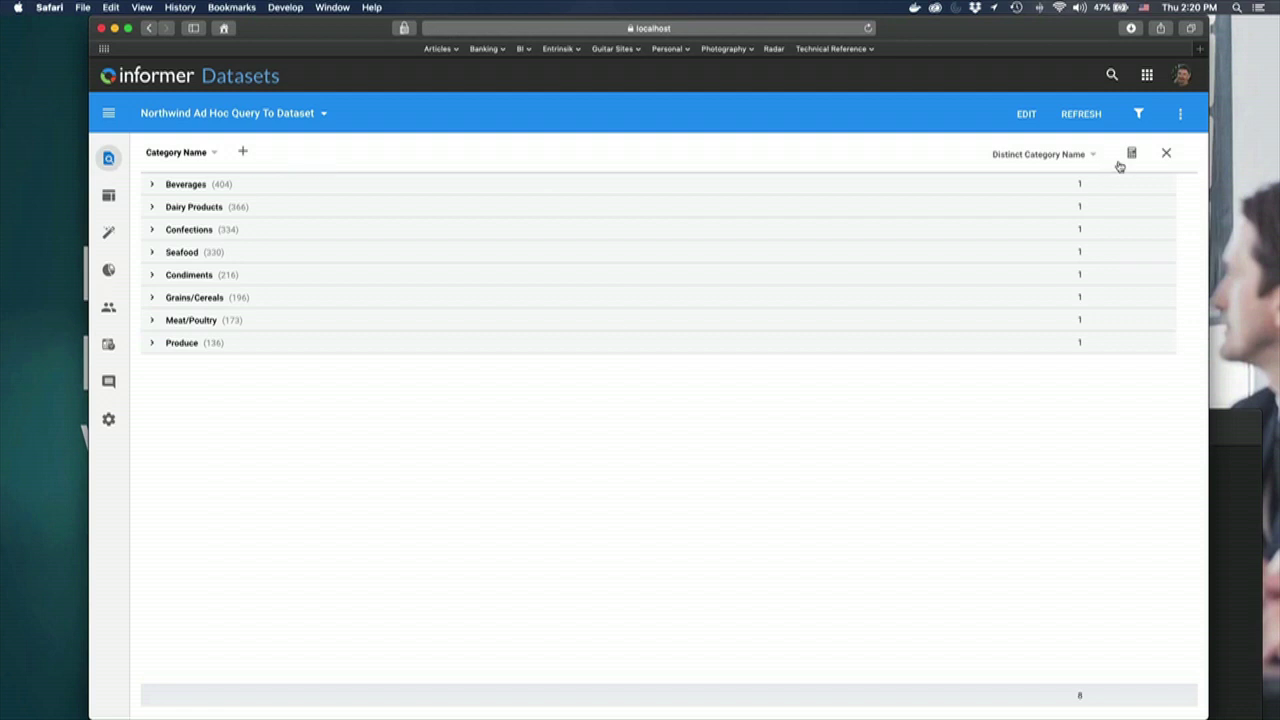
left_click(1166, 153)
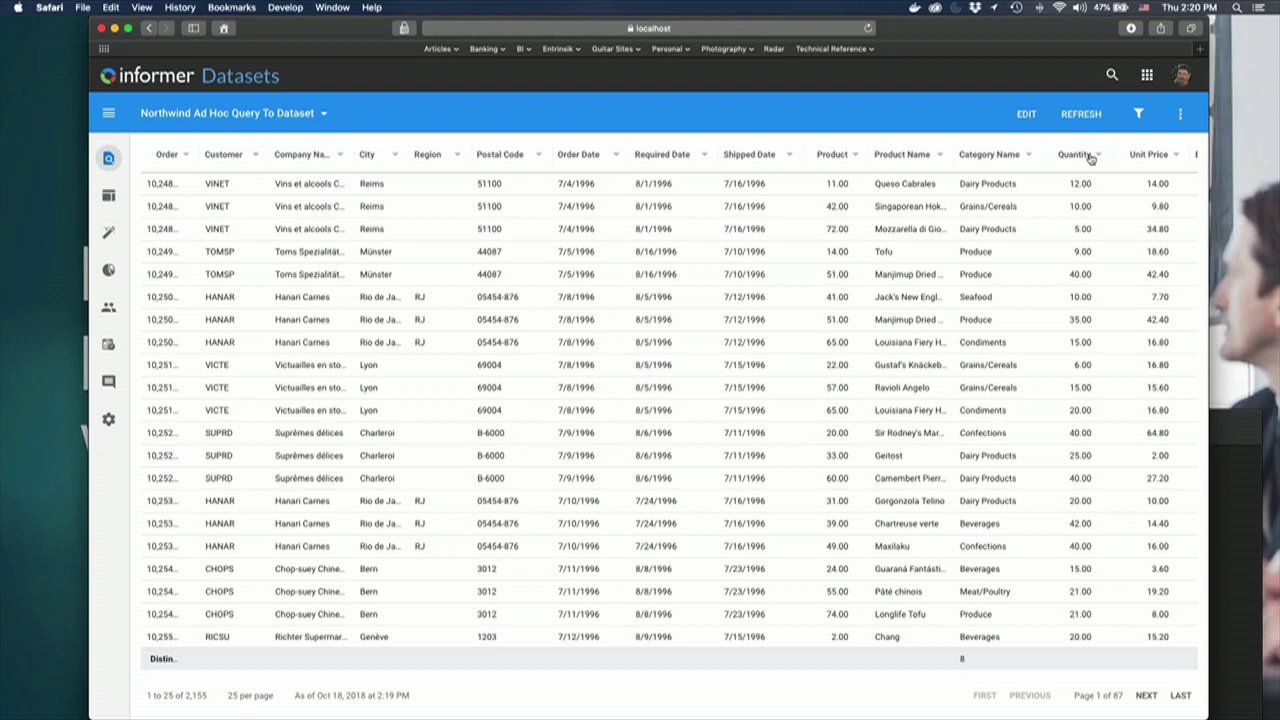
- Add a distinct-values filter on Category Name that keeps only Seafood, and close the filter editor
left_click(1138, 116)
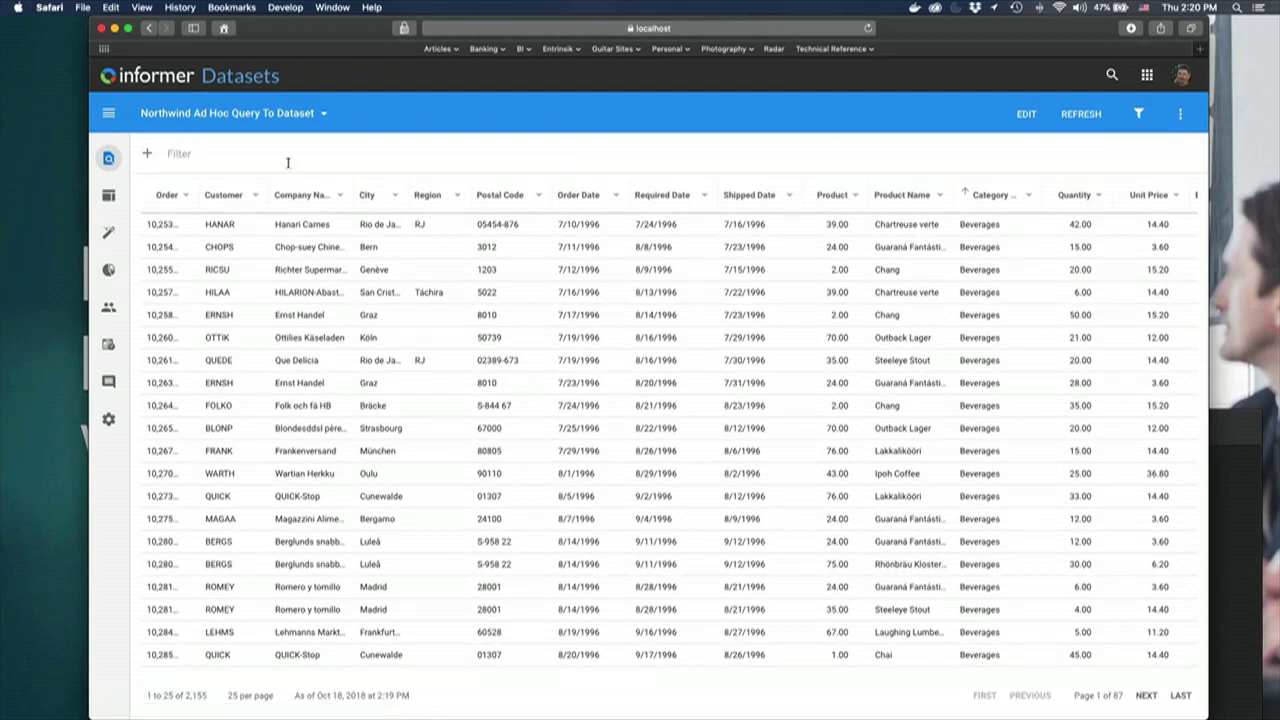
left_click(148, 155)
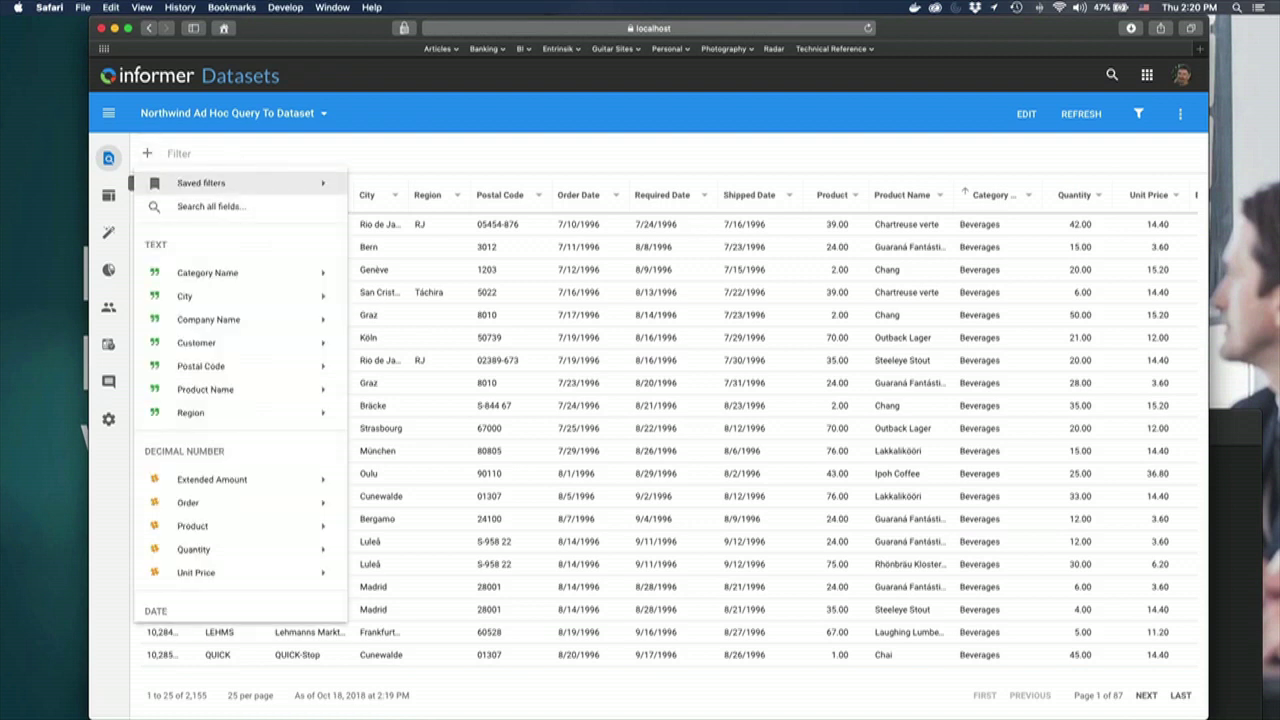
mouse_move(189, 383)
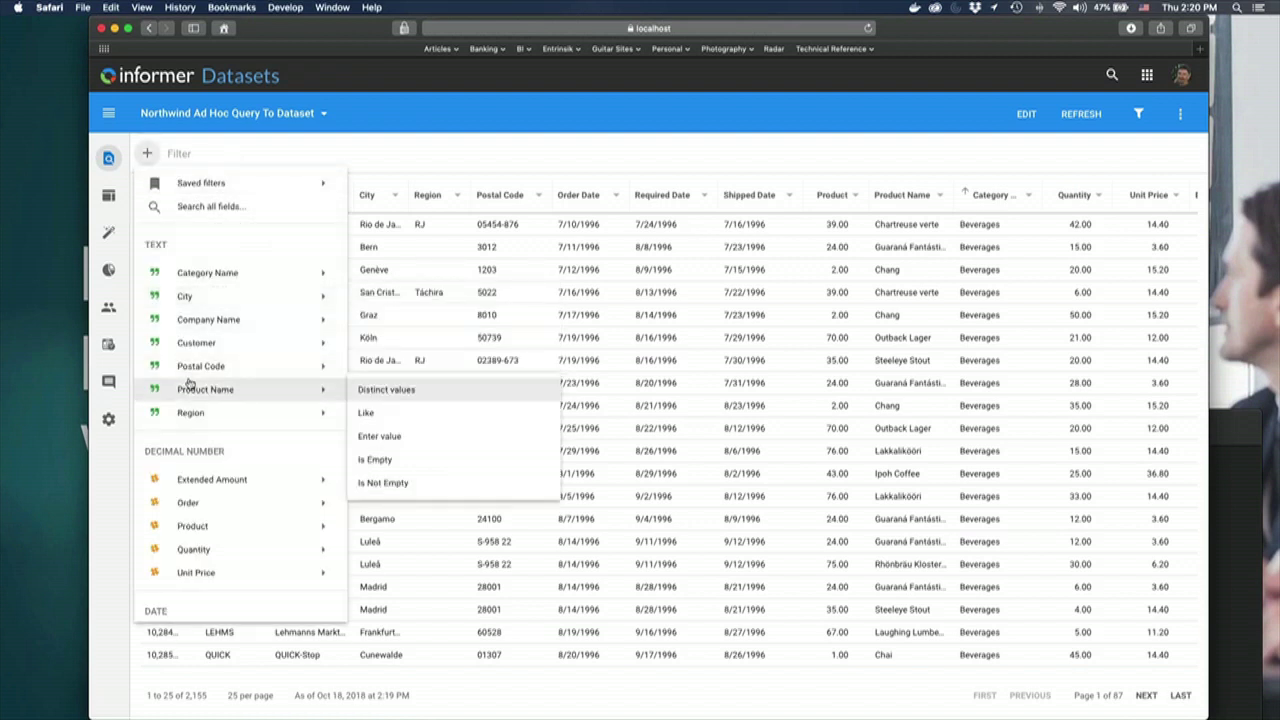
mouse_move(227, 277)
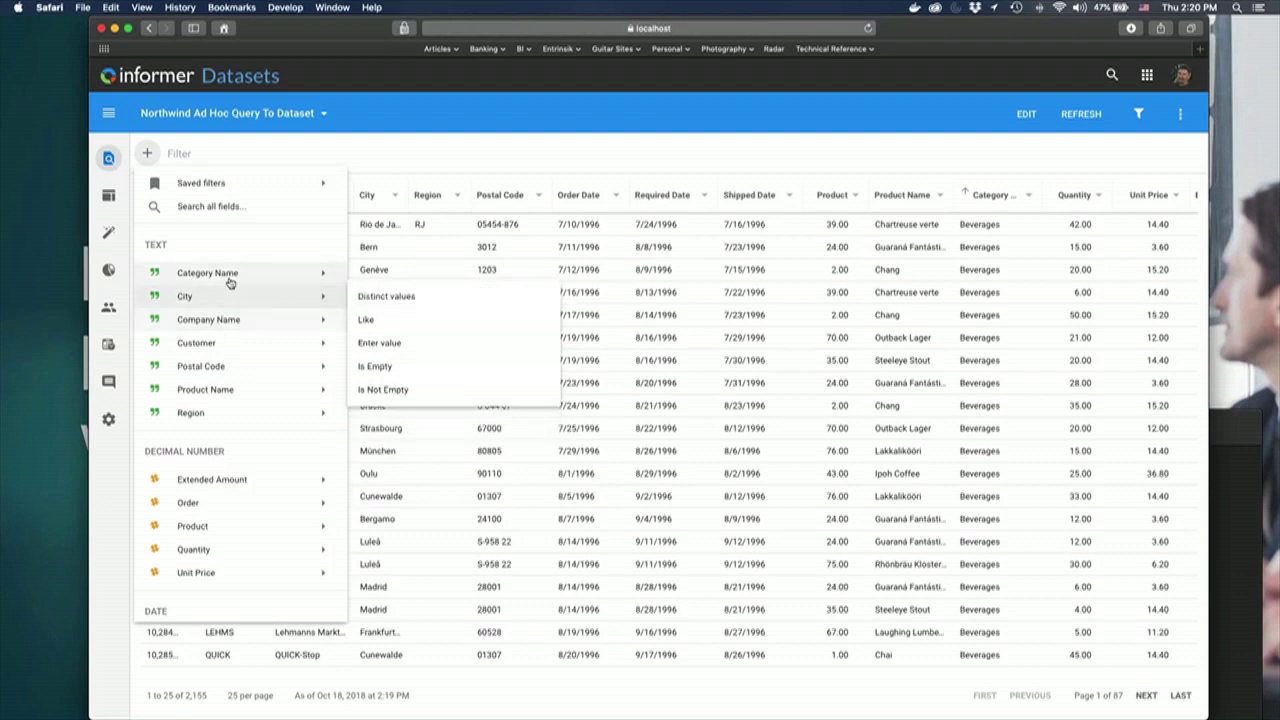
left_click(428, 276)
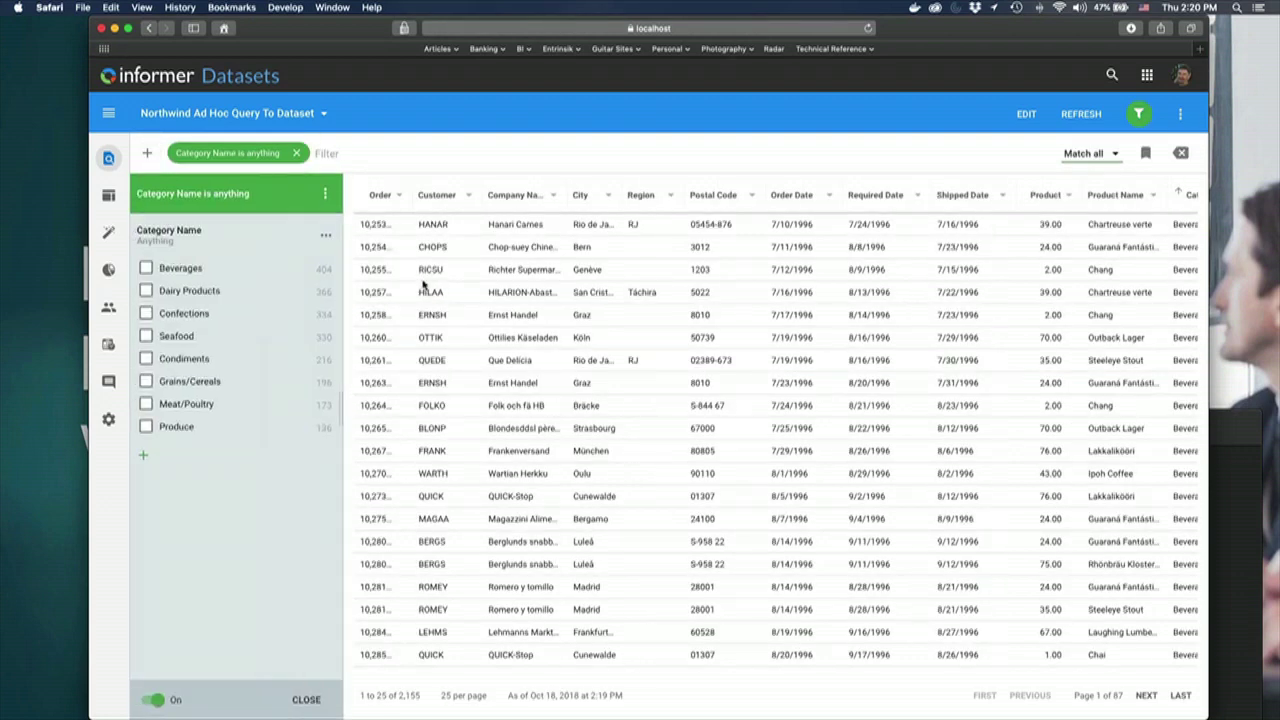
left_click(146, 337)
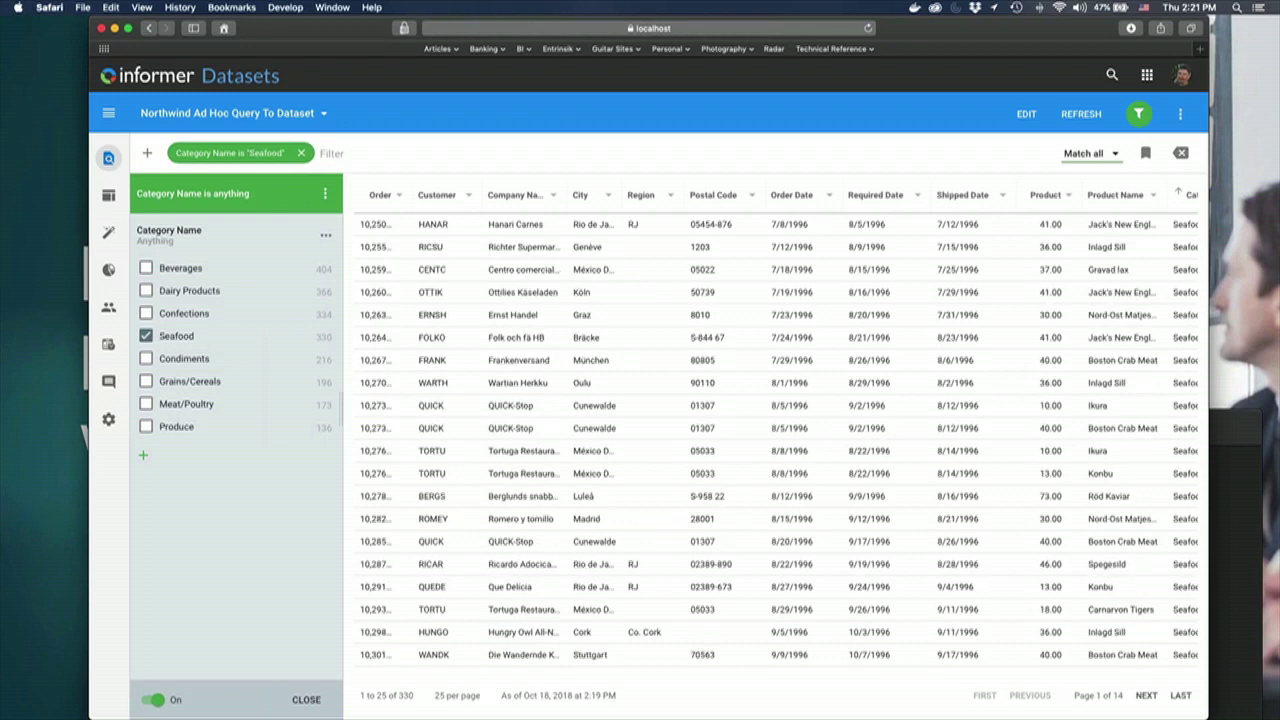
left_click(305, 700)
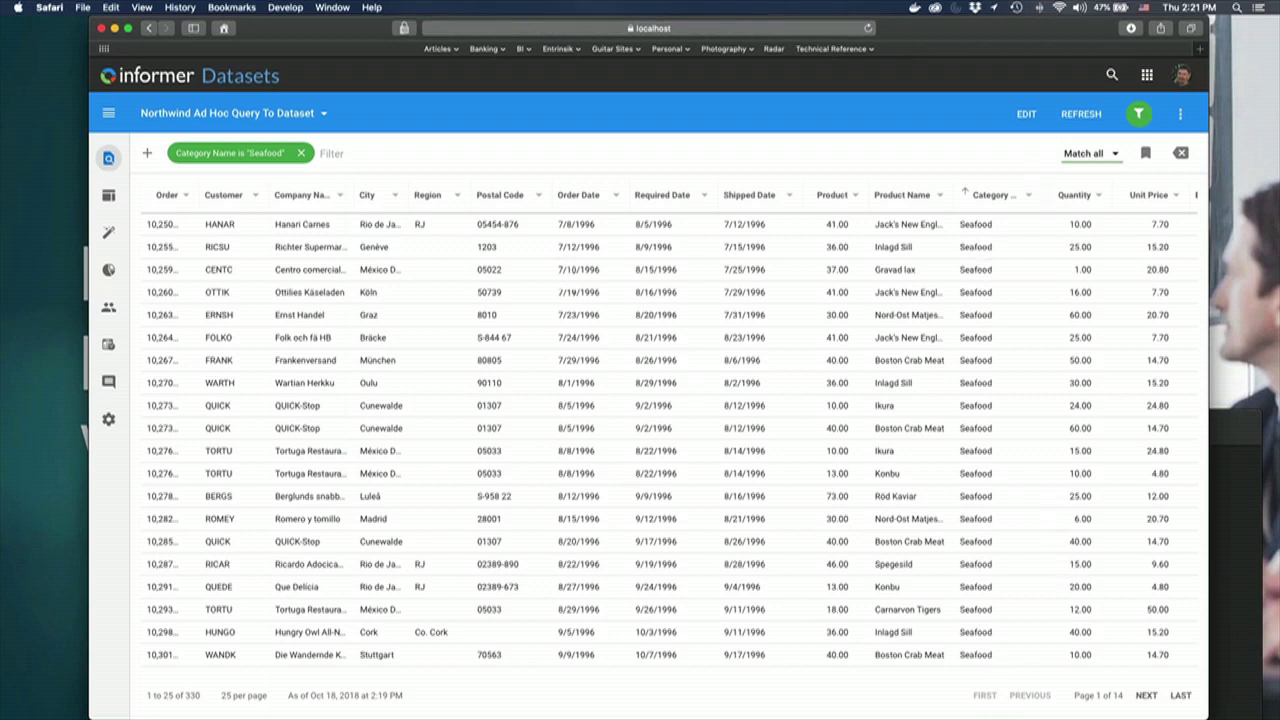
- Add a second distinct-values filter on Region that keeps only NM, and close the filter editor
left_click(147, 153)
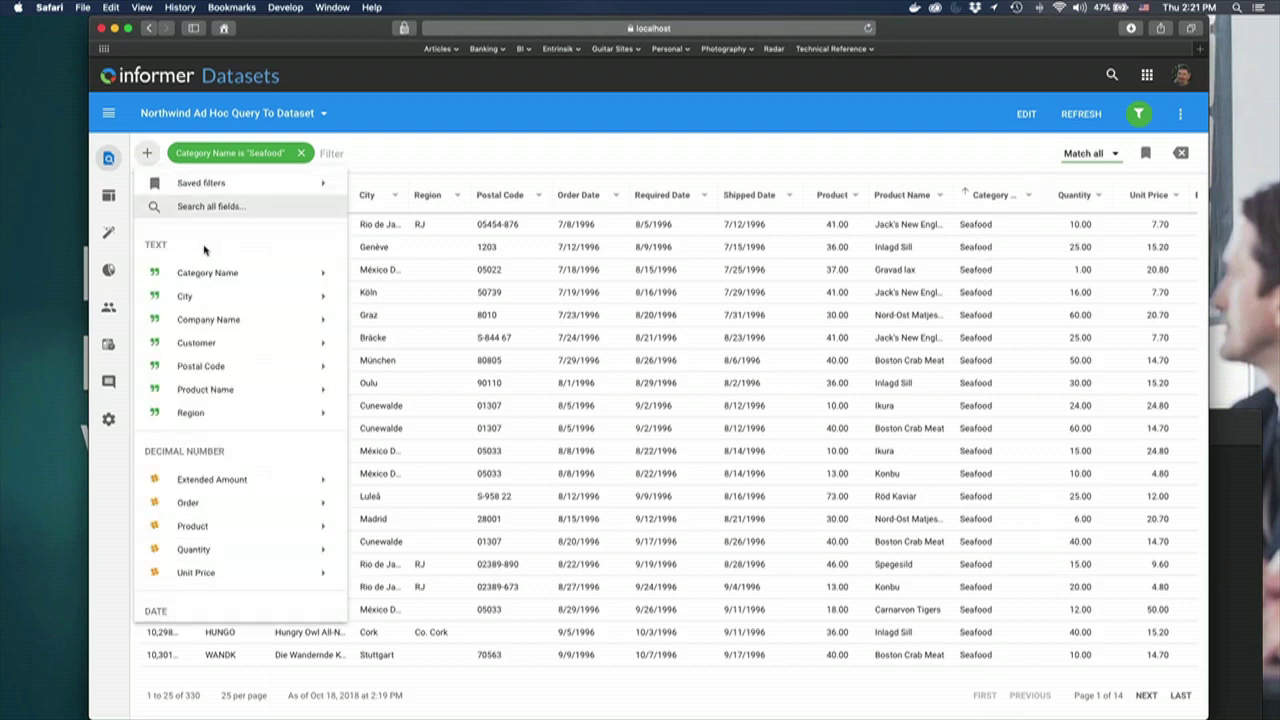
mouse_move(214, 414)
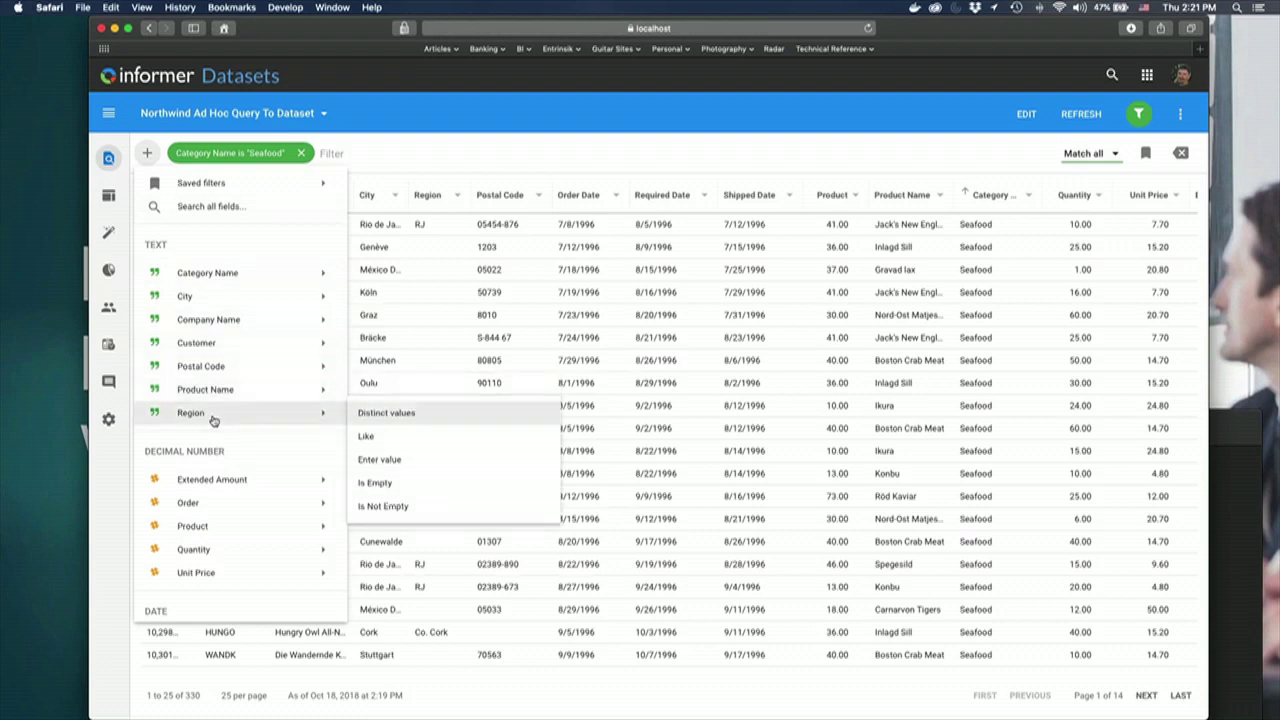
left_click(403, 419)
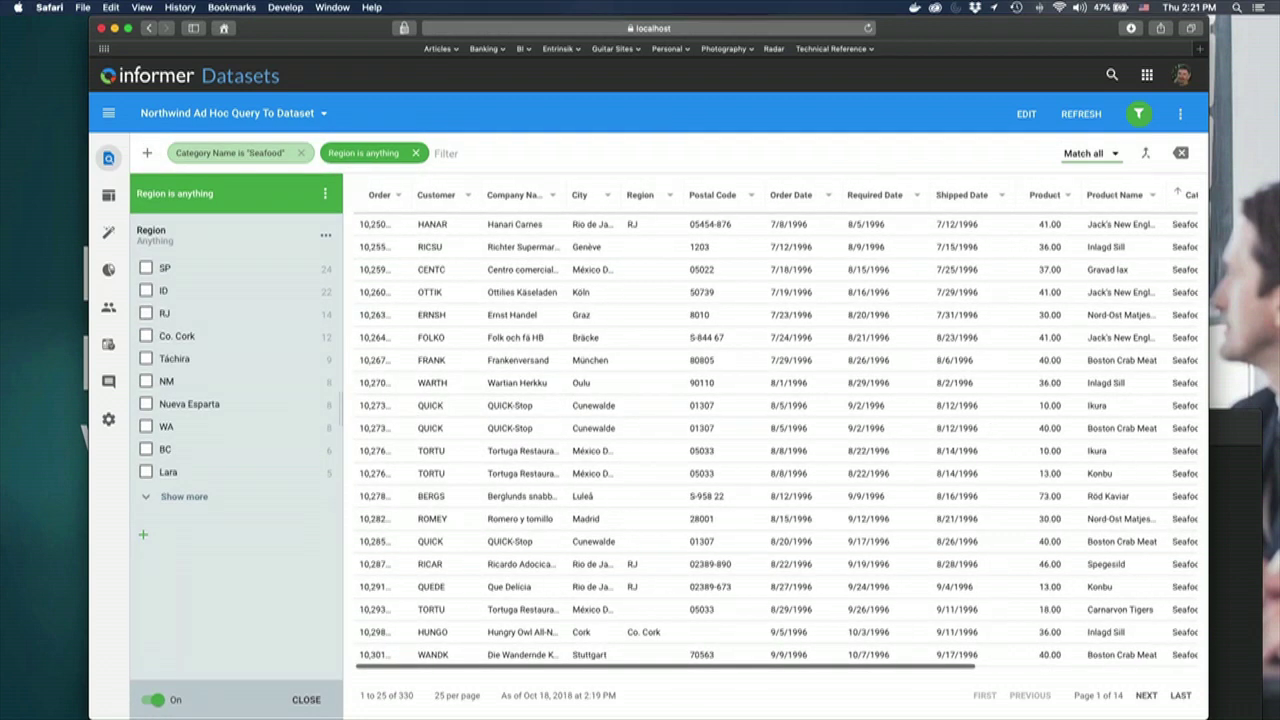
left_click(146, 381)
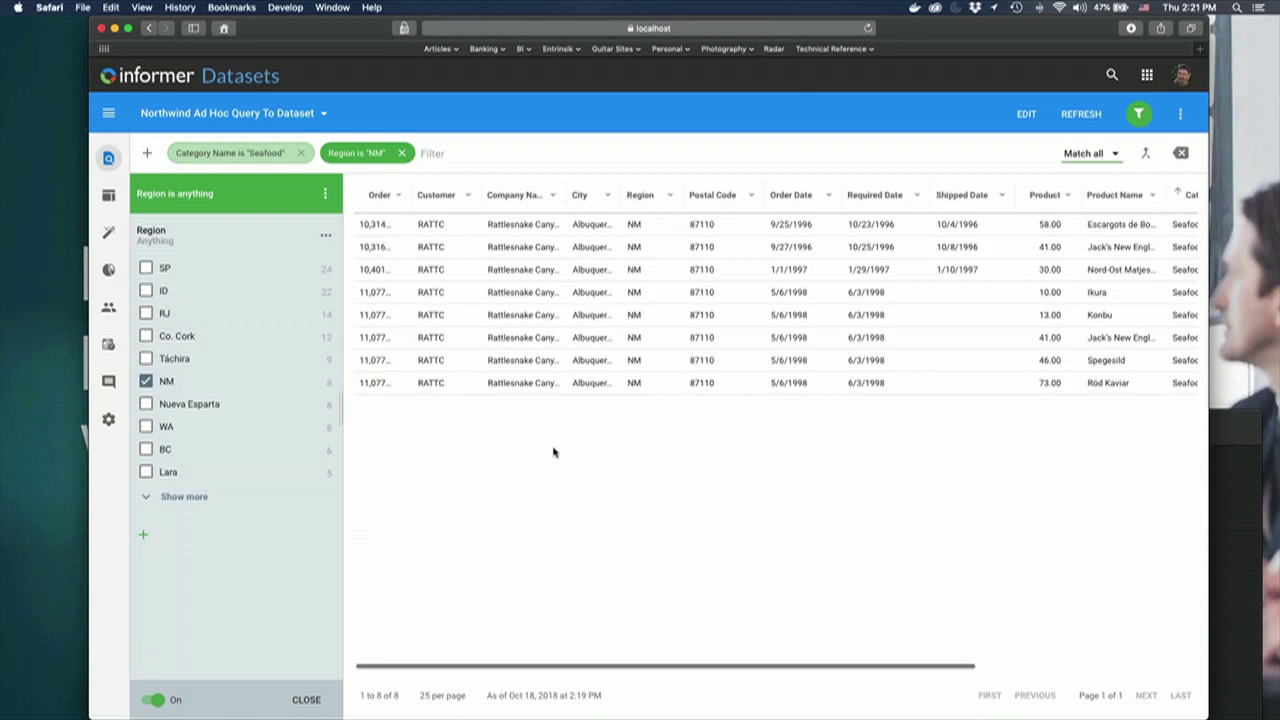
left_click(306, 699)
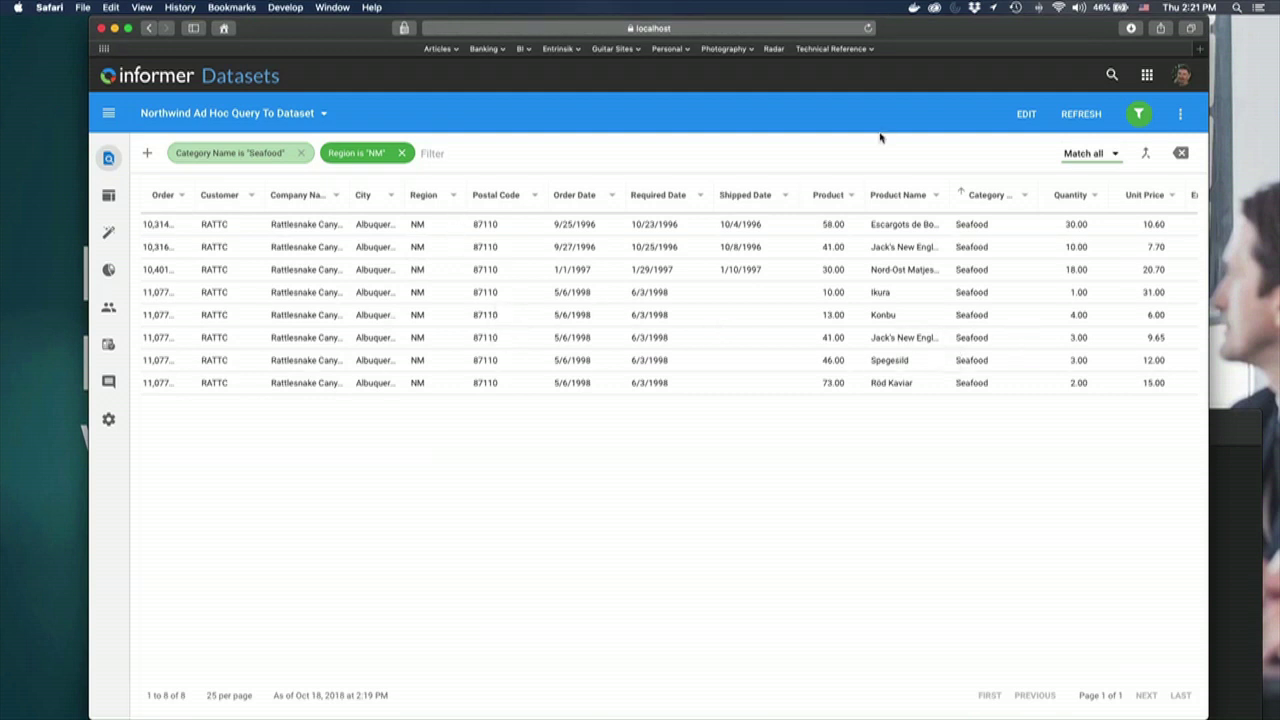
- Merge the Seafood and NM filters, matching all, and save them as NM Seafood Sales
left_click(1145, 157)
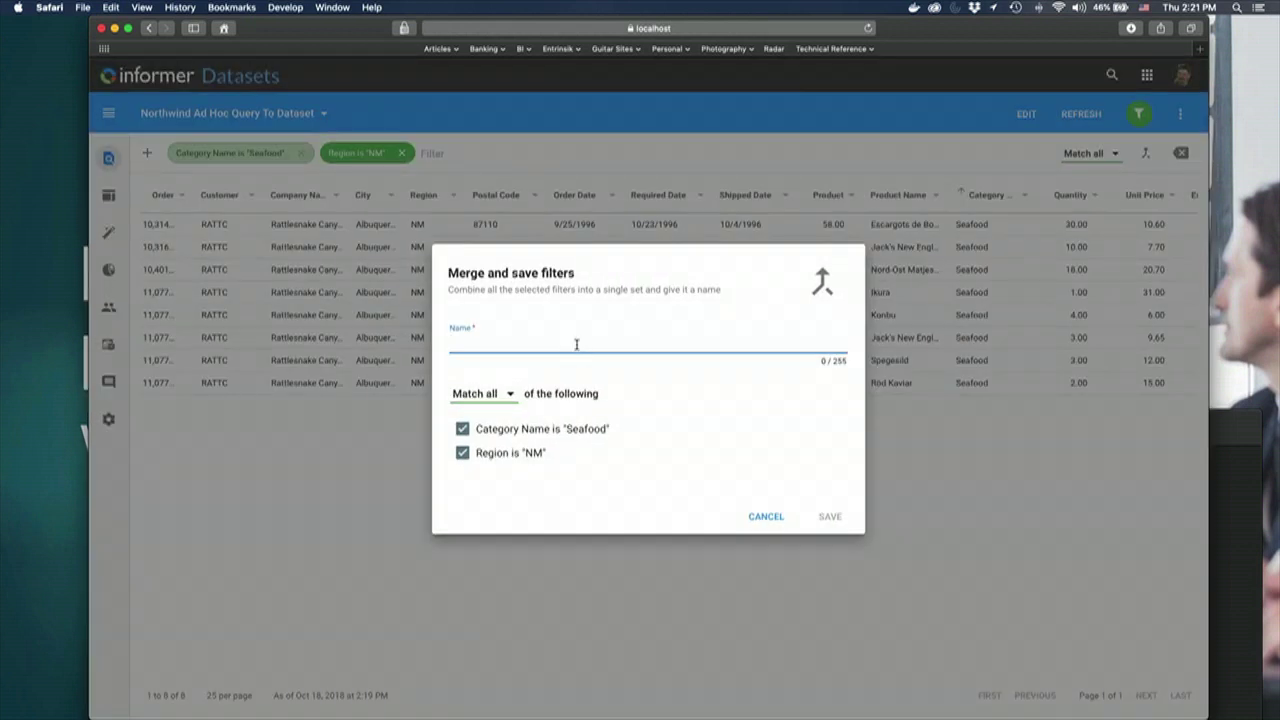
type("NM Seu")
type("food Sales")
left_click(830, 518)
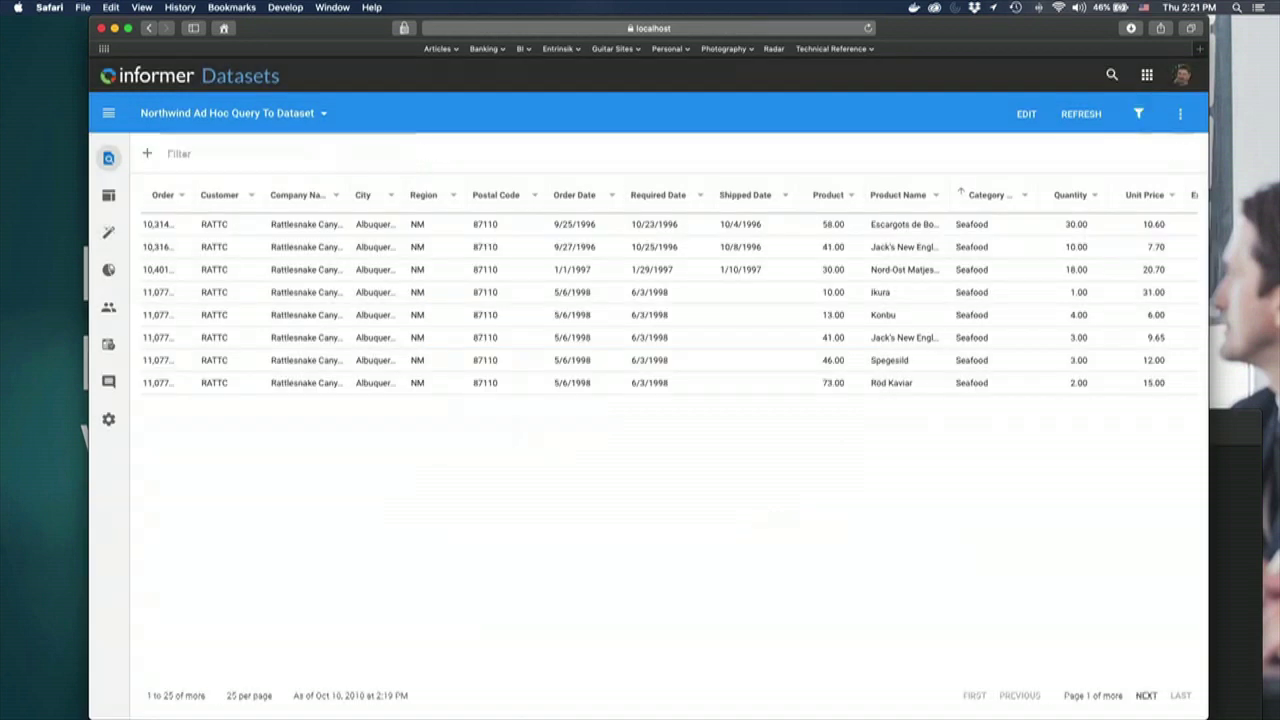
- Apply the saved filter NM Seafood Sales to the records and clear it again
left_click(283, 153)
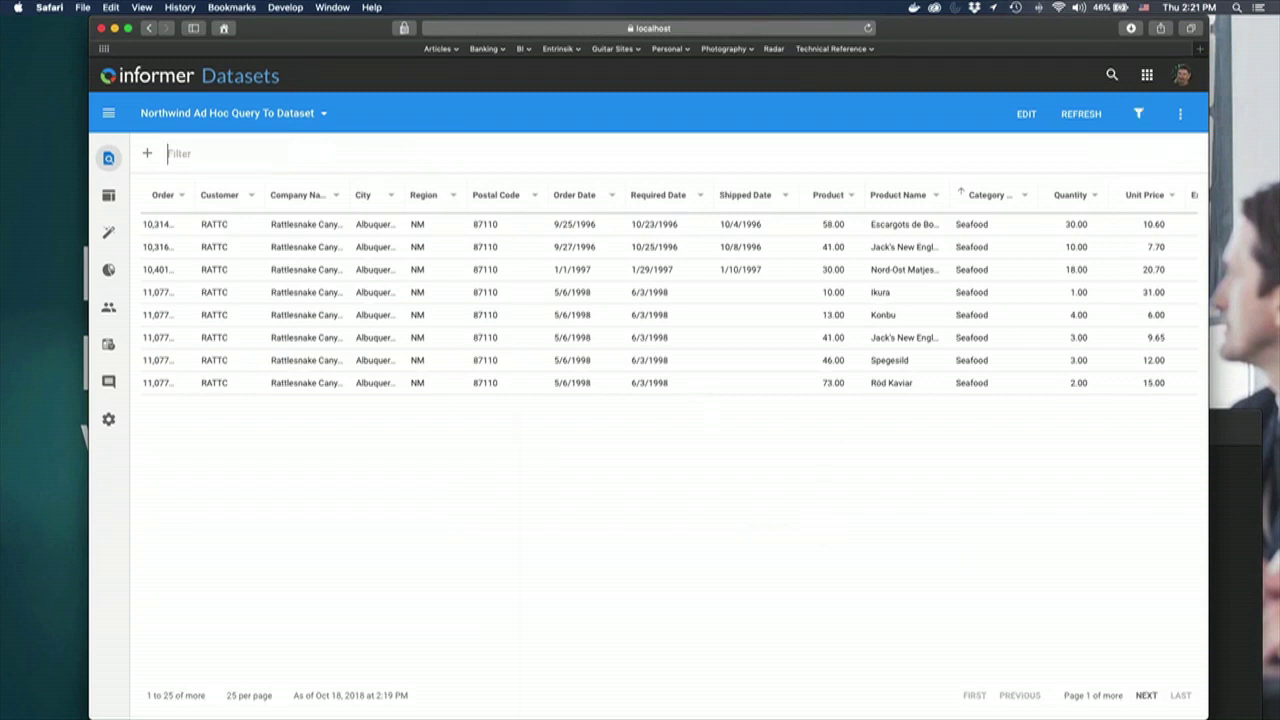
left_click(147, 157)
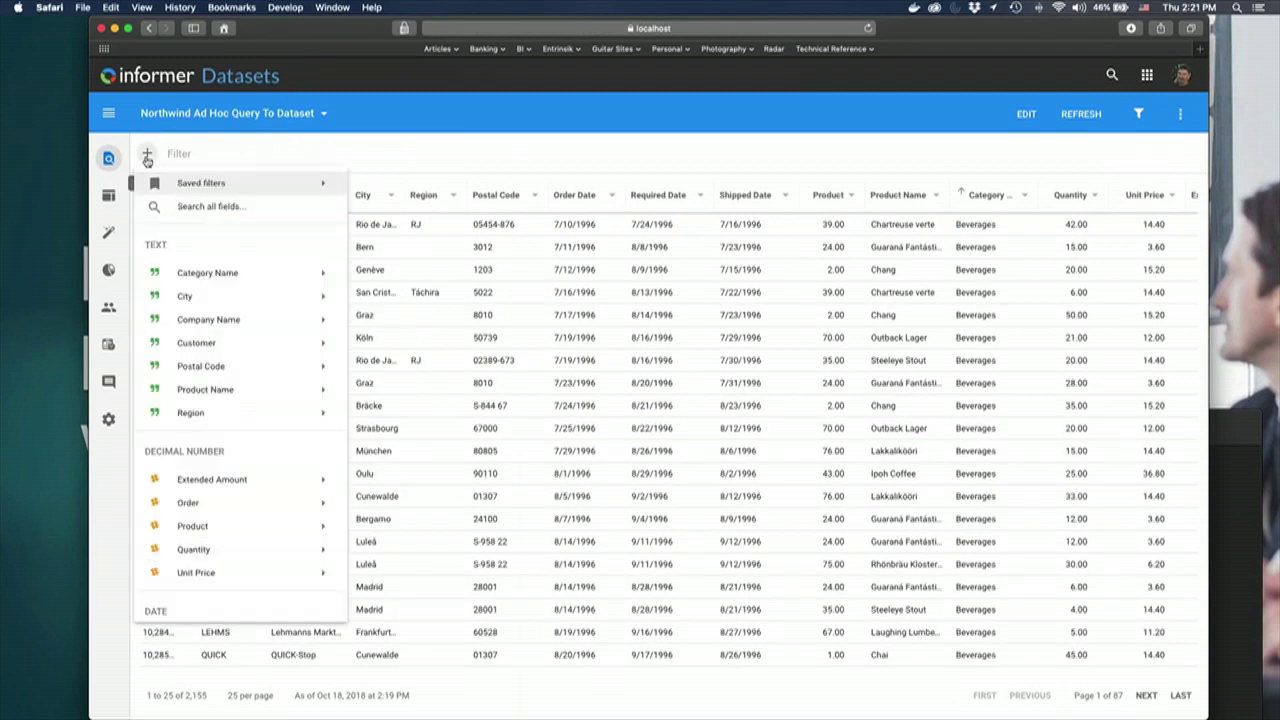
mouse_move(178, 183)
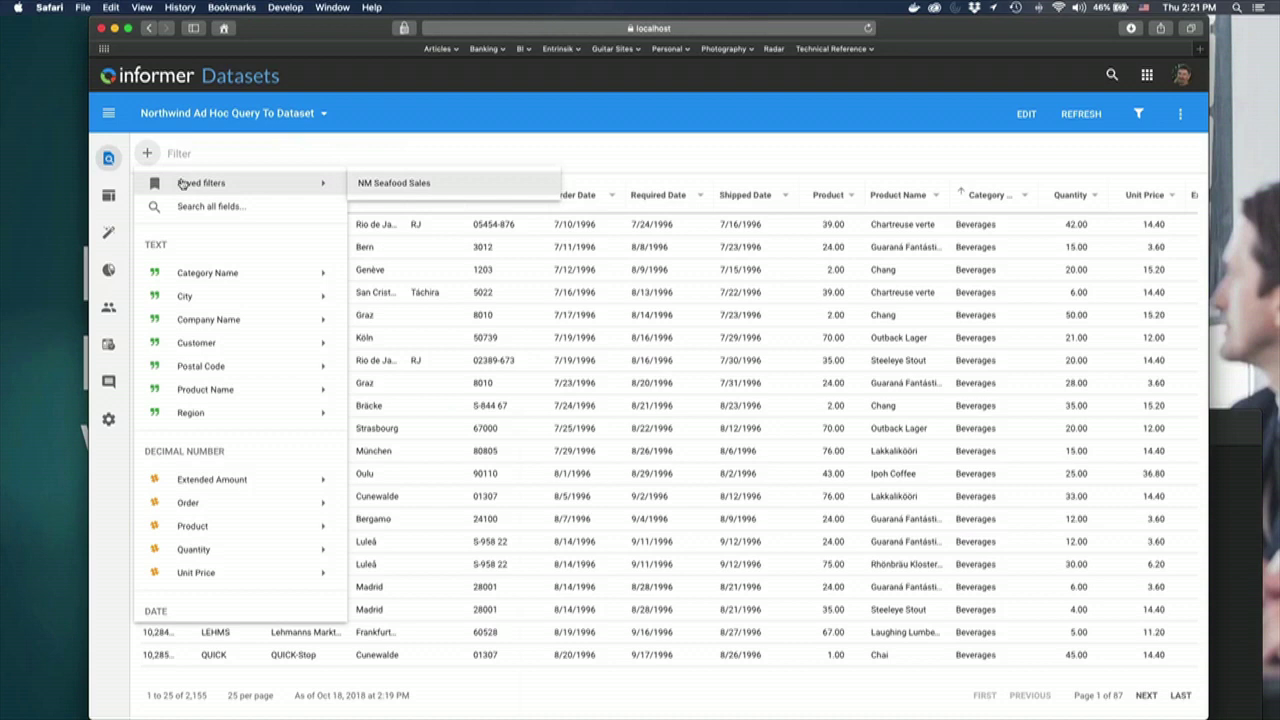
left_click(414, 184)
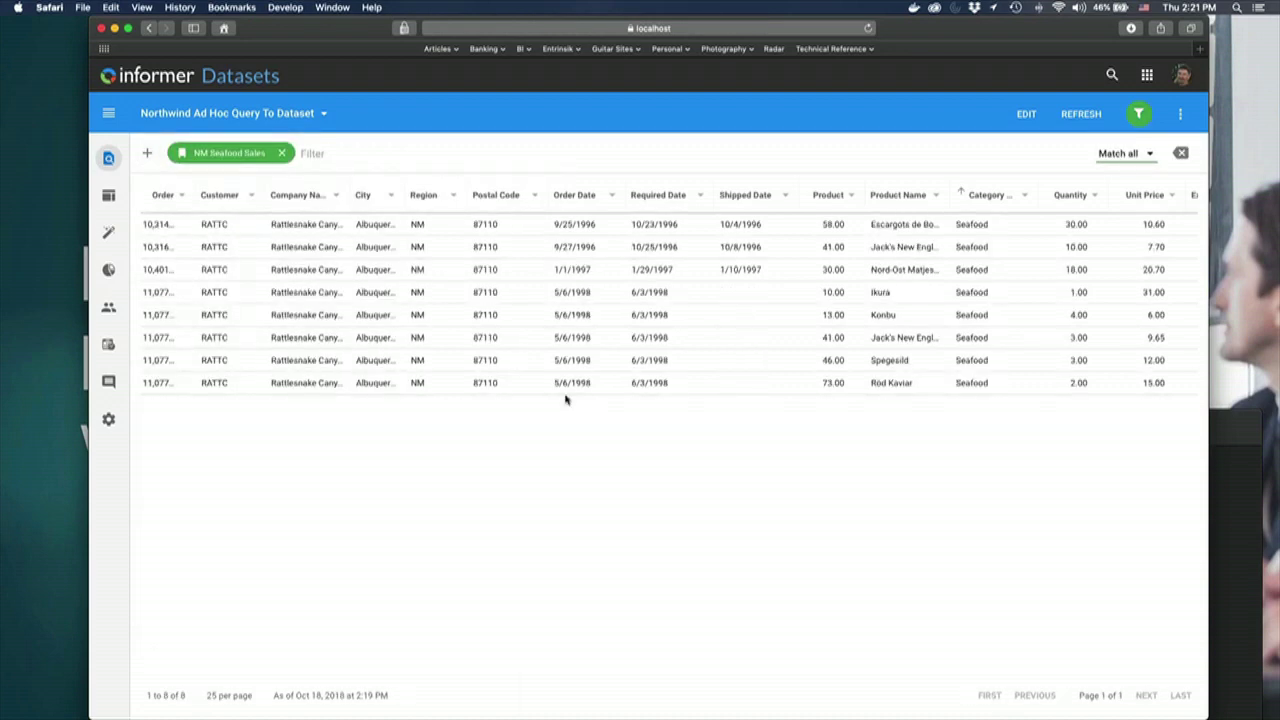
left_click(281, 153)
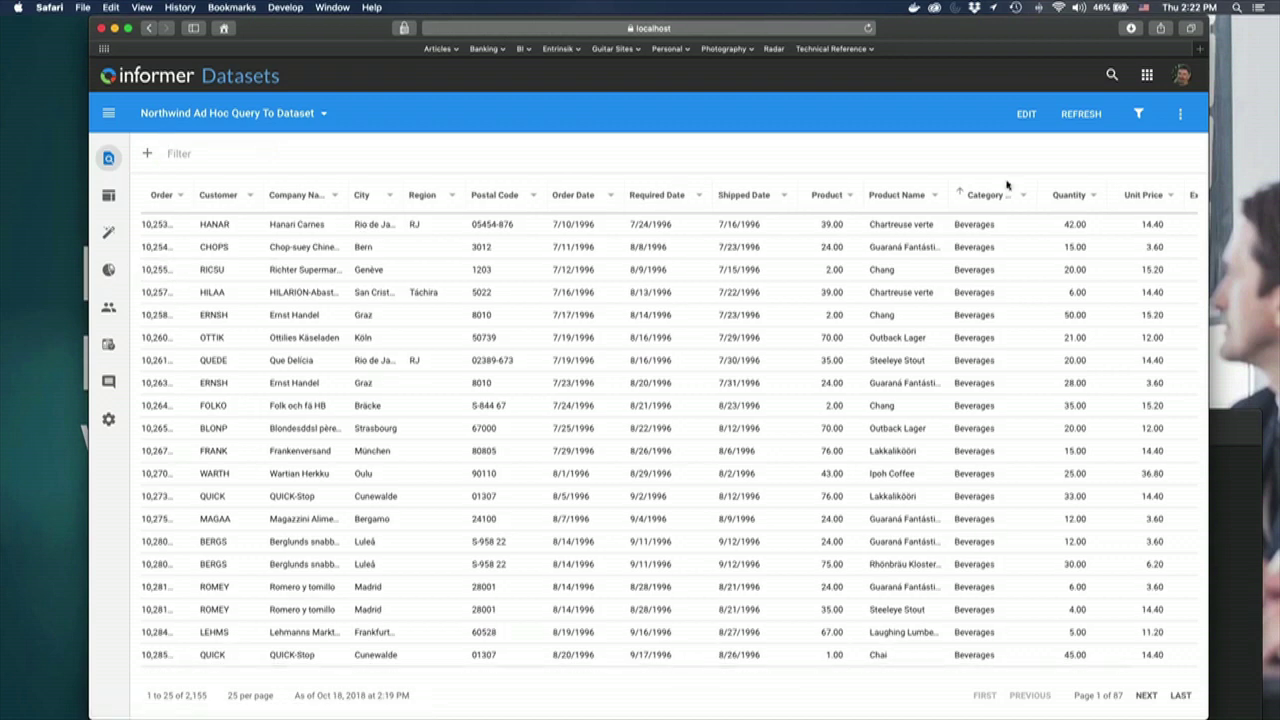
- Open the dataset's pivot view and group the pivot rows by Category Name
left_click(108, 195)
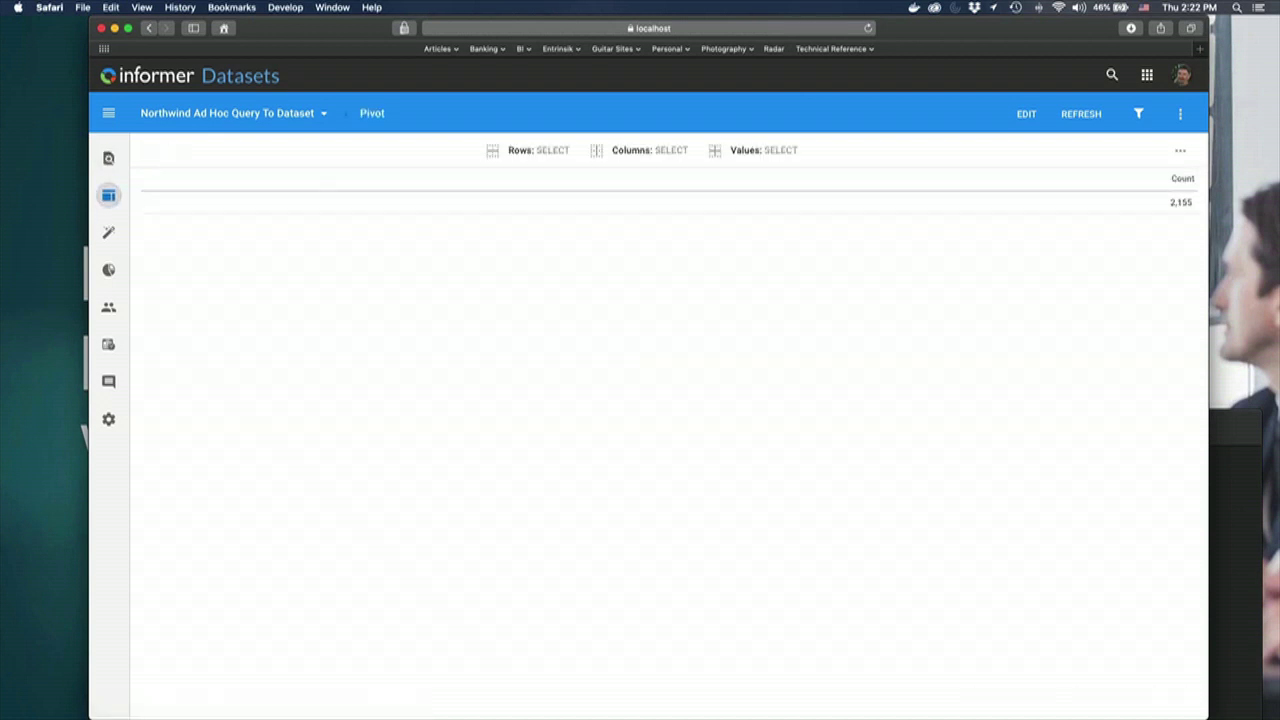
left_click(552, 150)
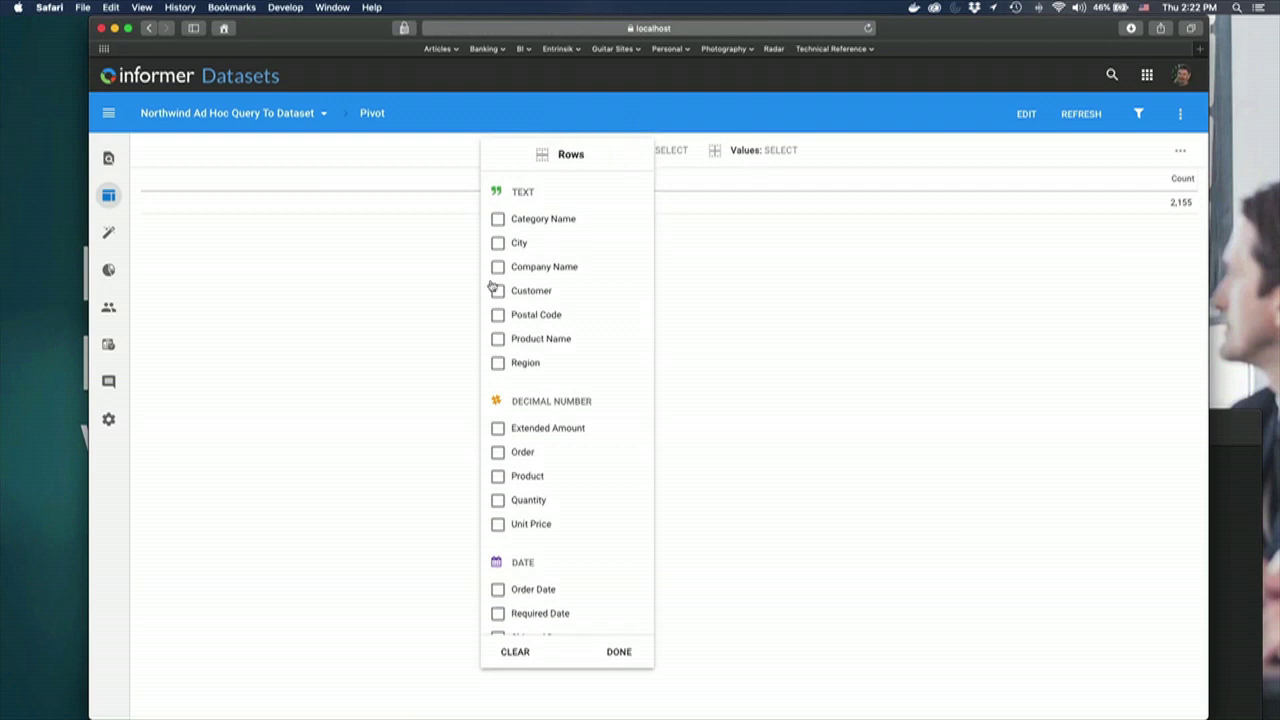
left_click(498, 219)
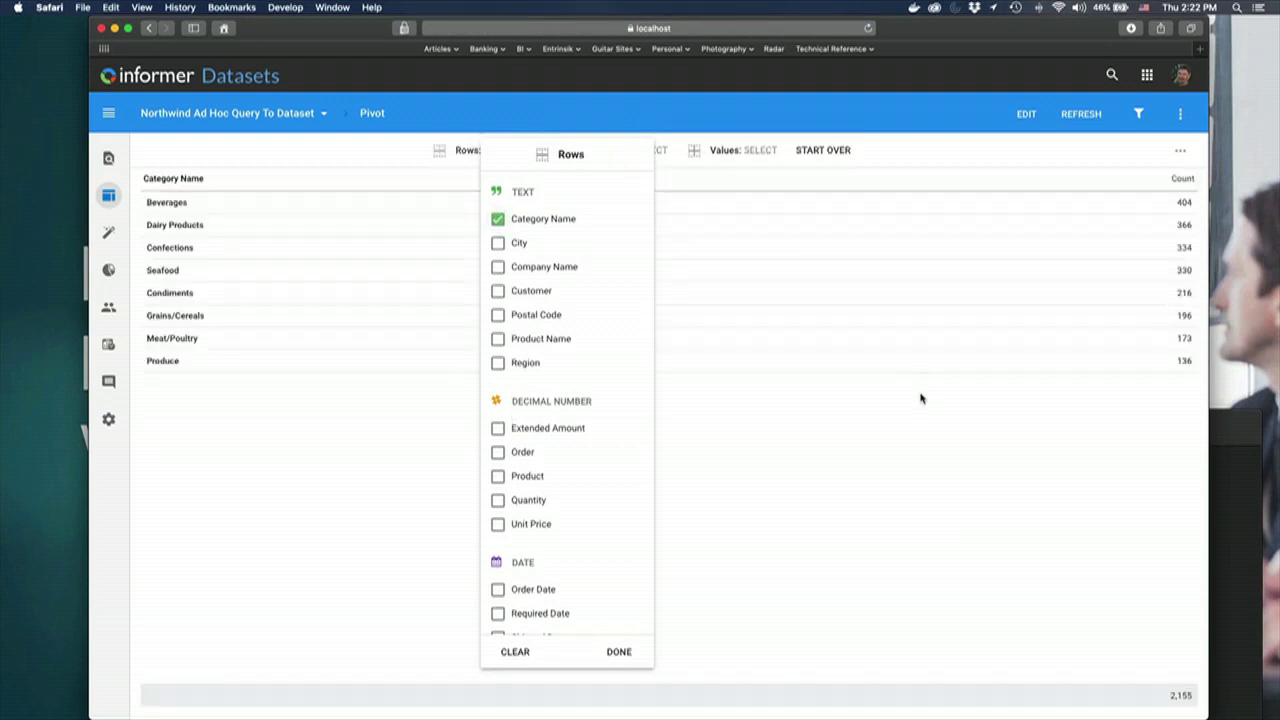
left_click(948, 537)
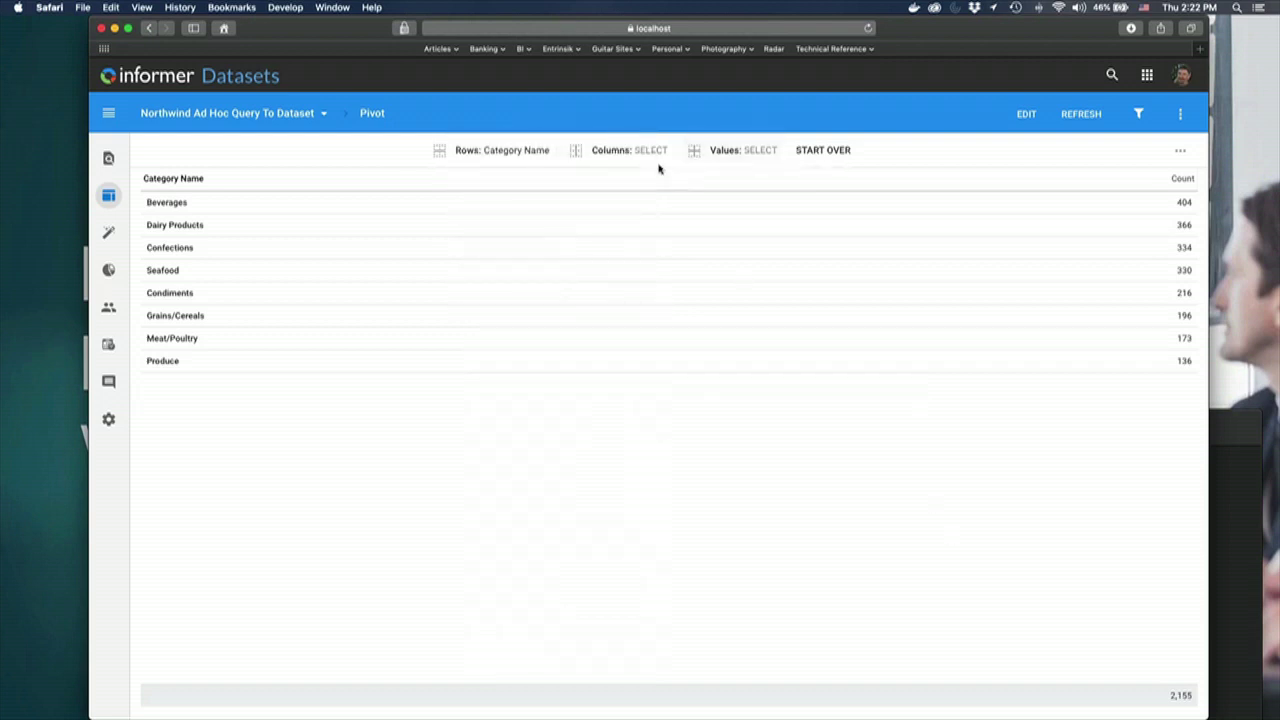
- Add the total of Extended Amount as the value of the Category Name pivot
left_click(731, 155)
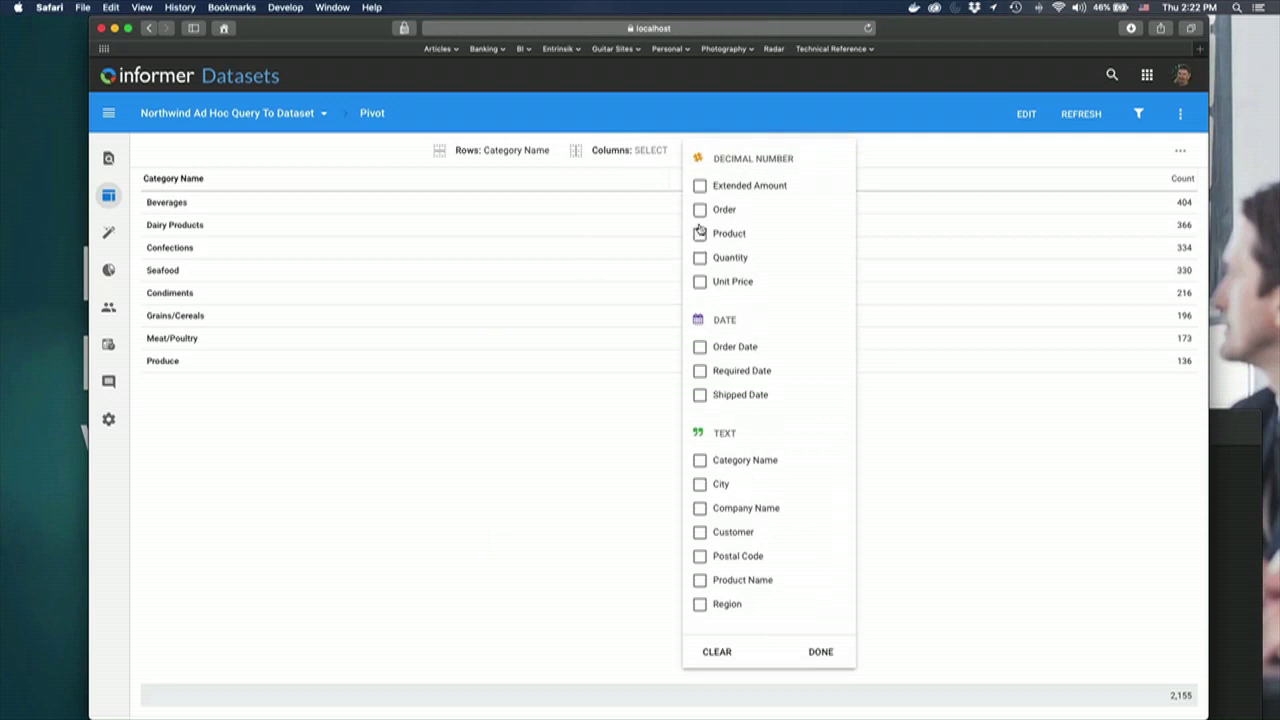
left_click(699, 187)
left_click(721, 209)
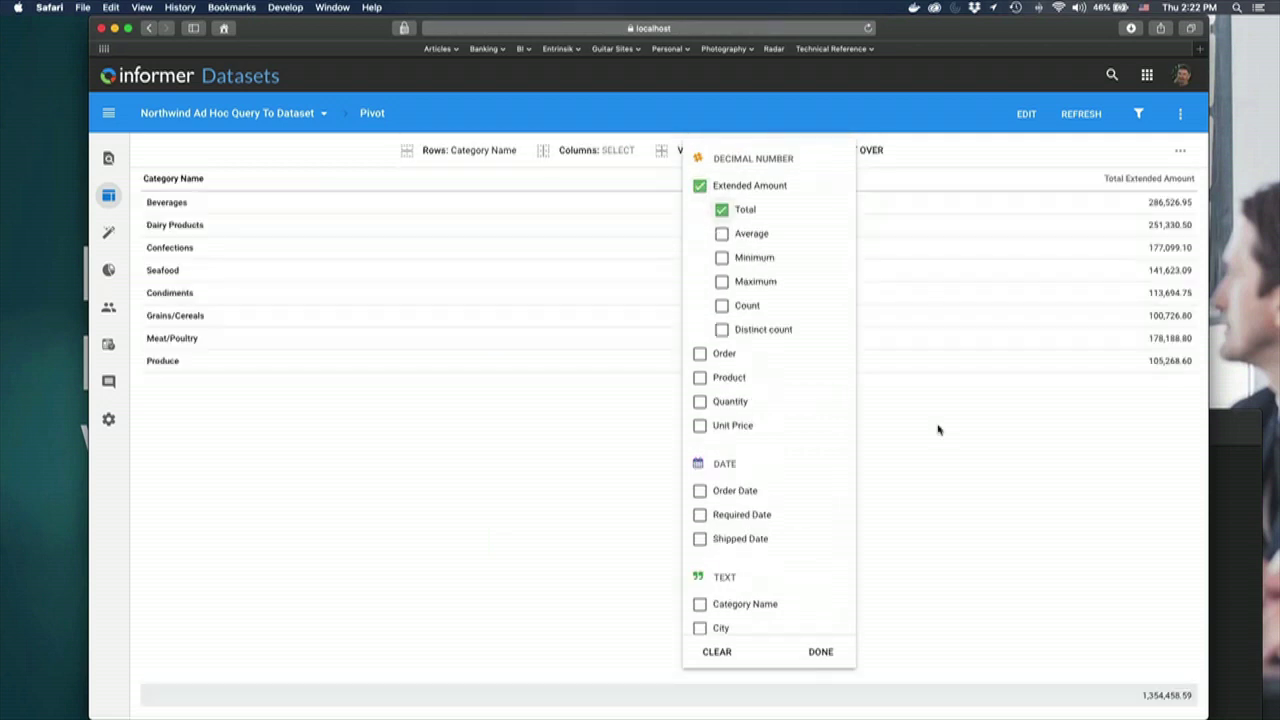
left_click(818, 651)
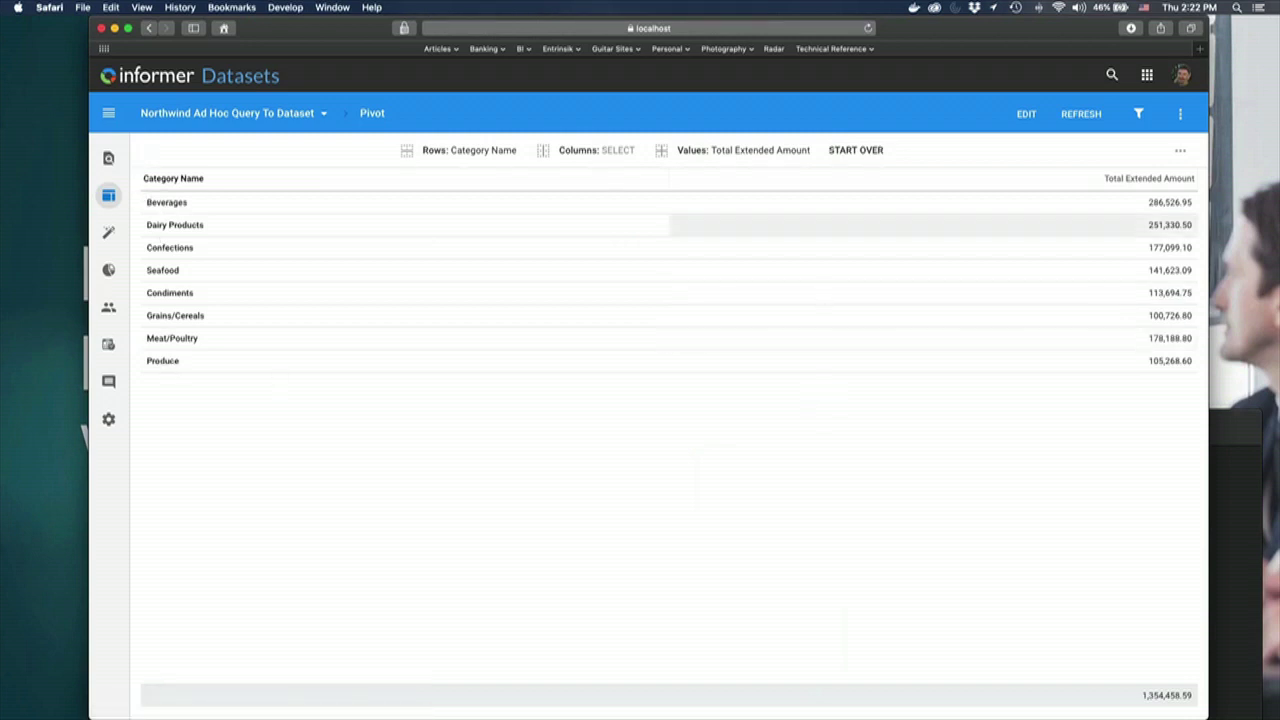
- Split the pivot columns by Region and look across the region totals for each category
left_click(615, 160)
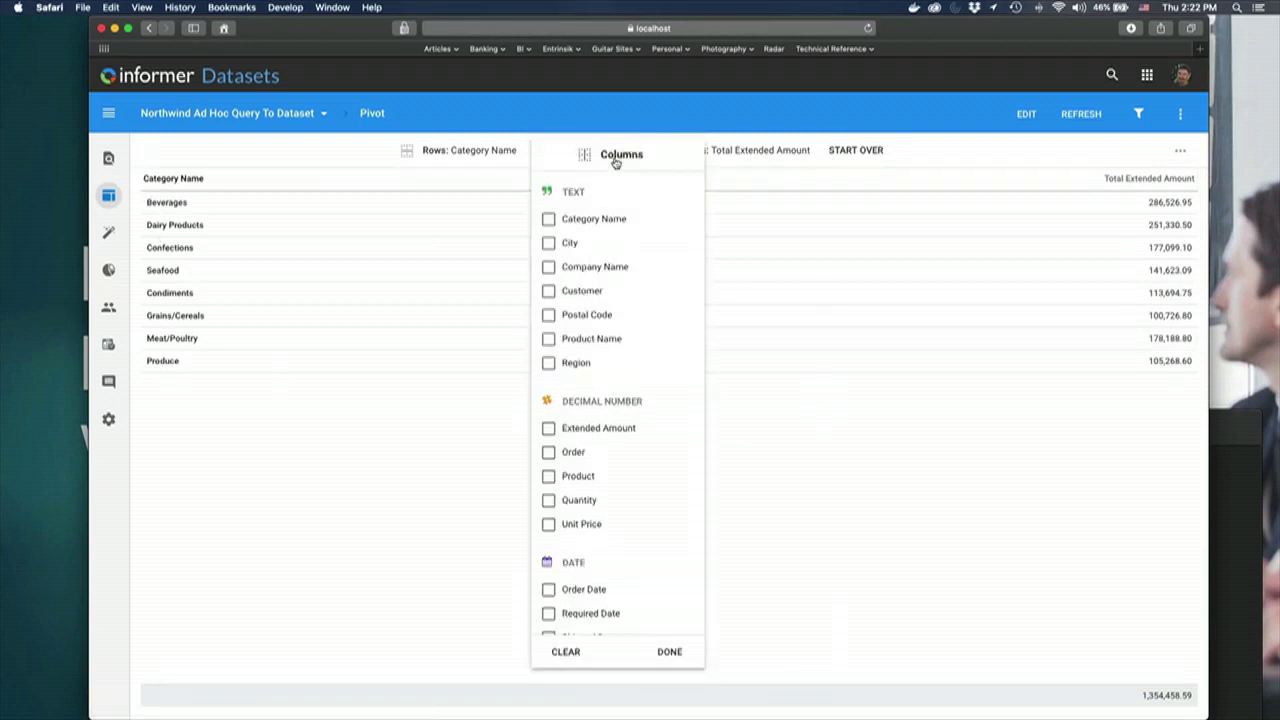
left_click(573, 363)
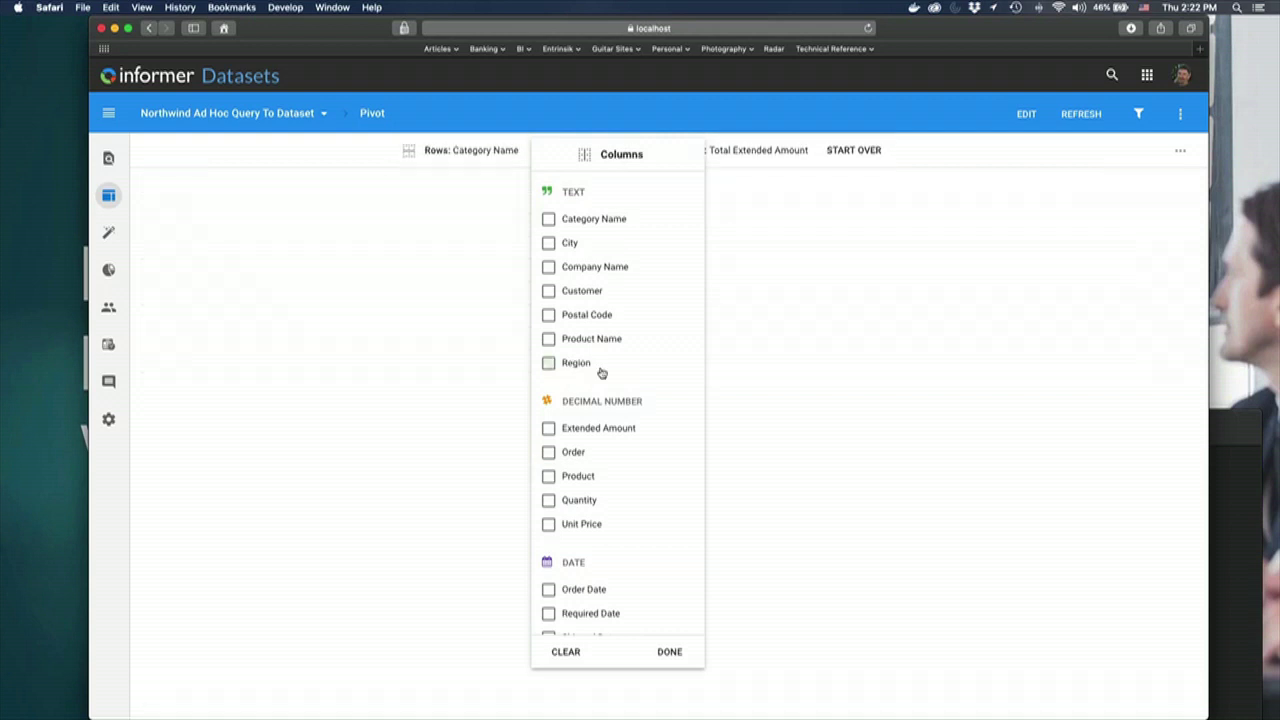
left_click(916, 472)
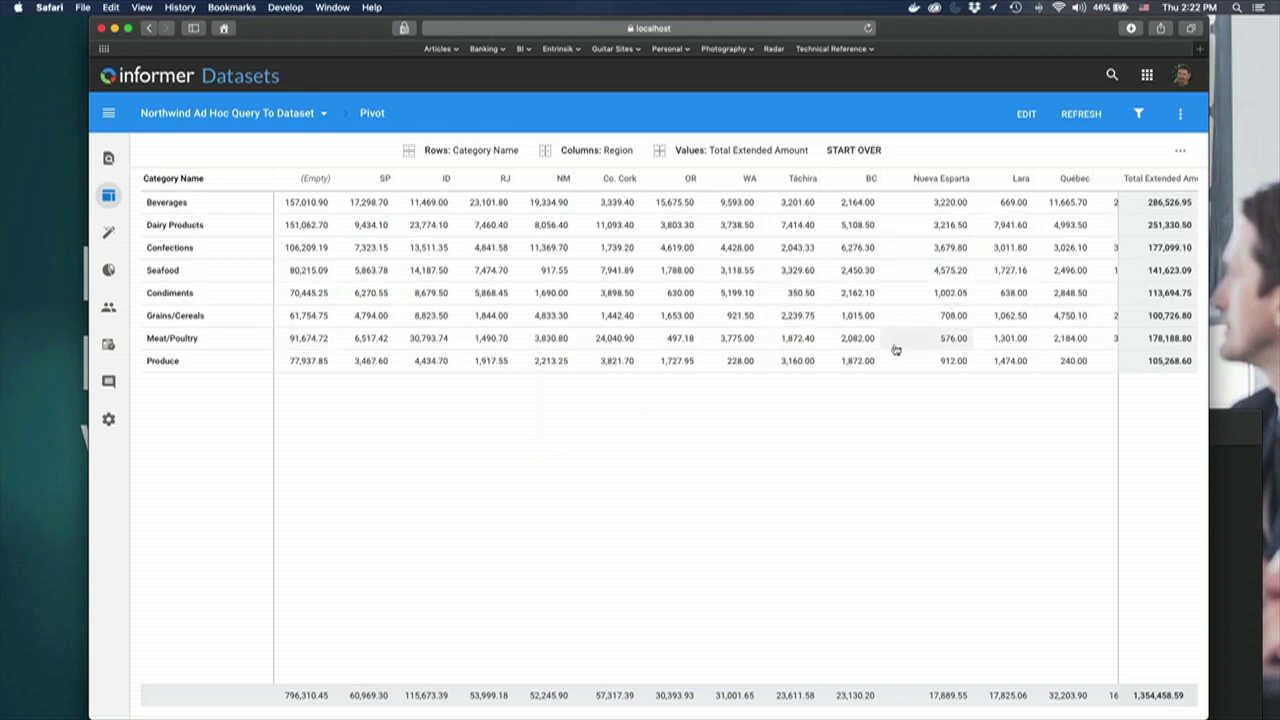
scroll(945, 345, "right", 2)
scroll(945, 345, "left", 2)
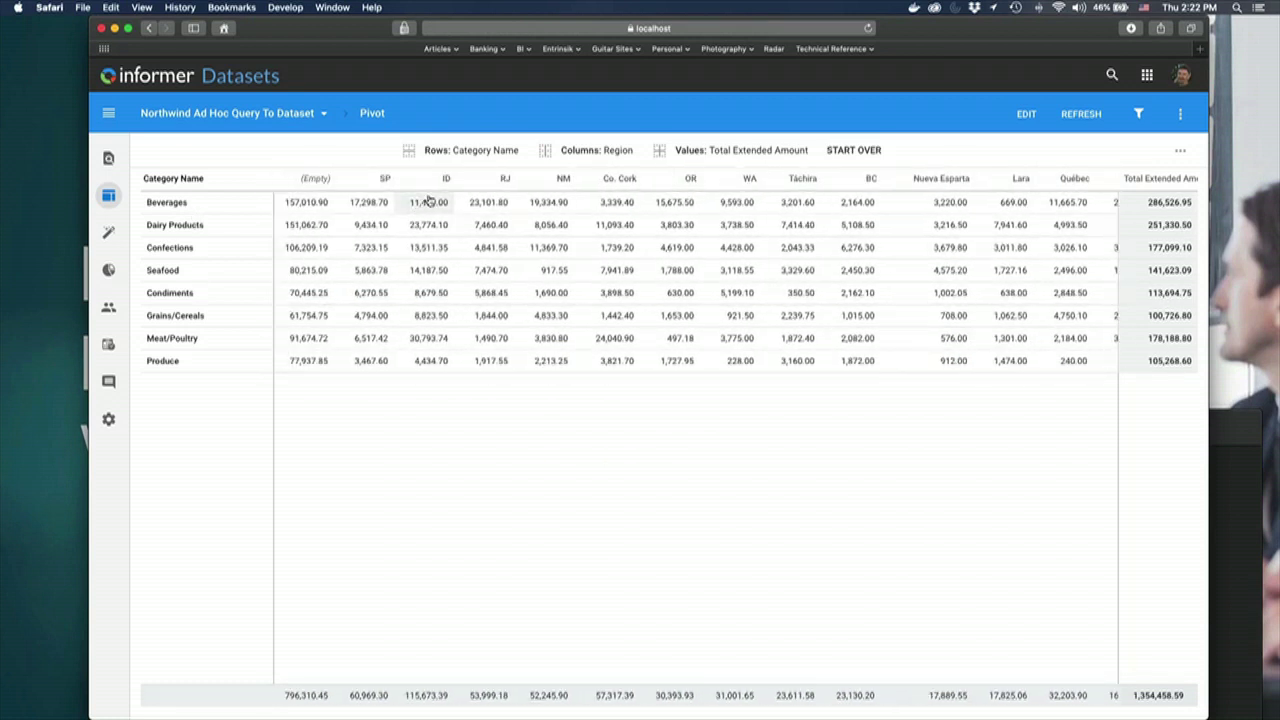
- Start the pivot over and group its rows by the Year of Order Date
left_click(853, 150)
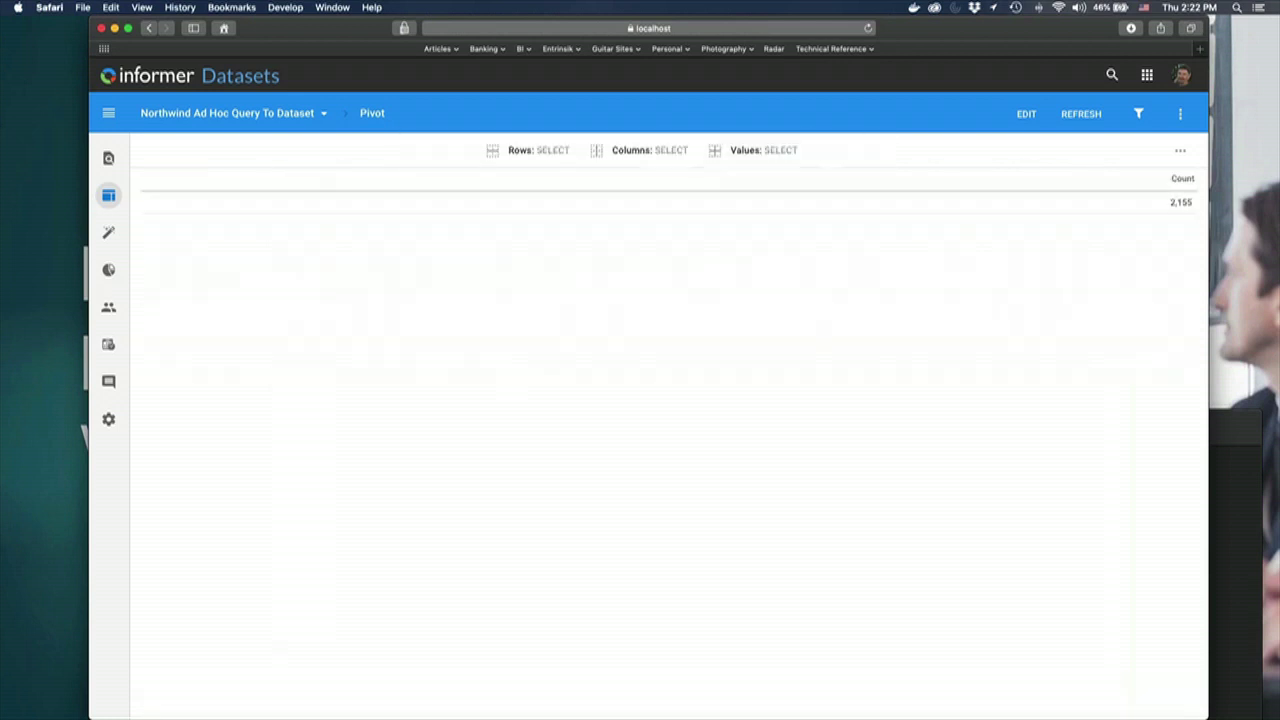
left_click(547, 152)
scroll(571, 386, "down", 1)
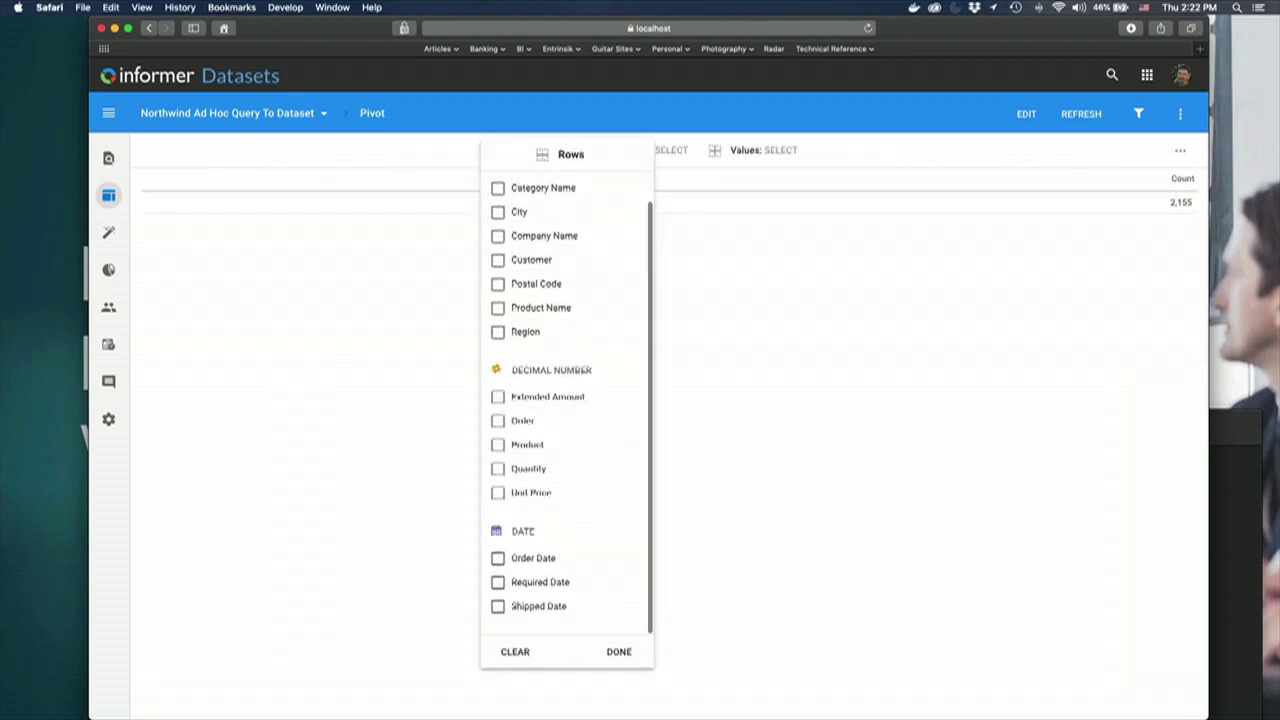
left_click(500, 569)
scroll(501, 560, "down", 3)
left_click(520, 476)
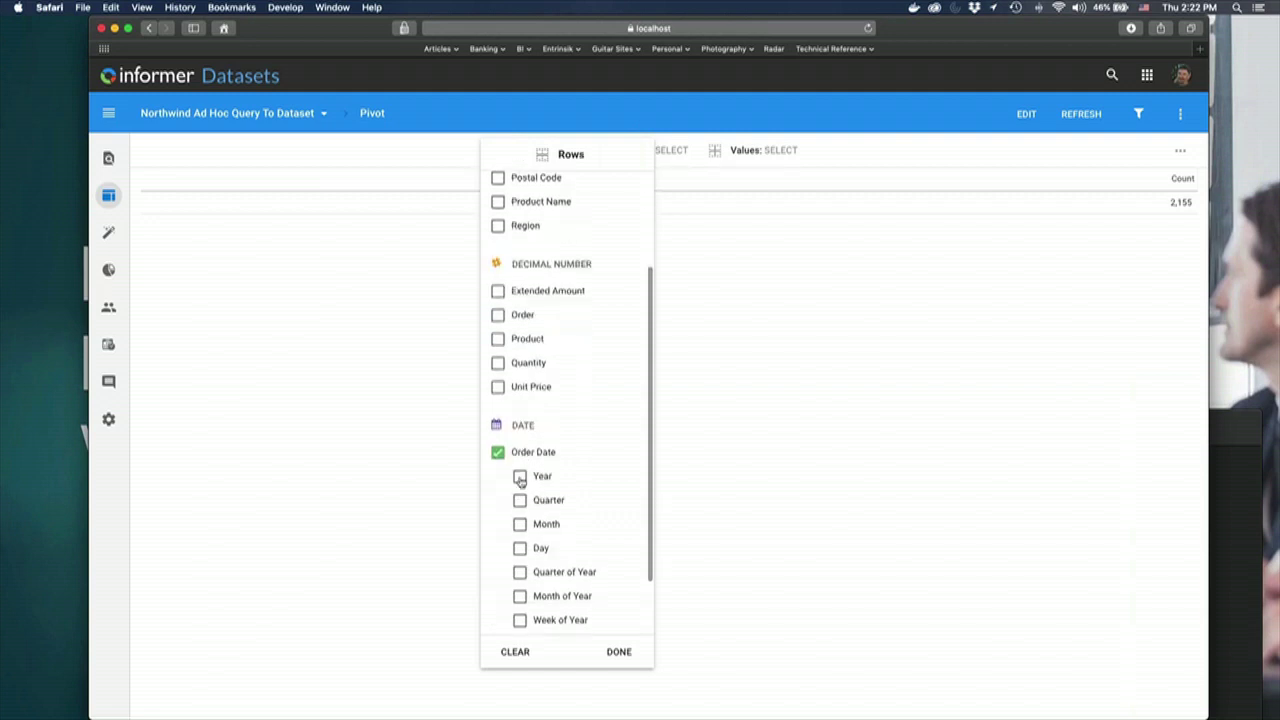
left_click(300, 314)
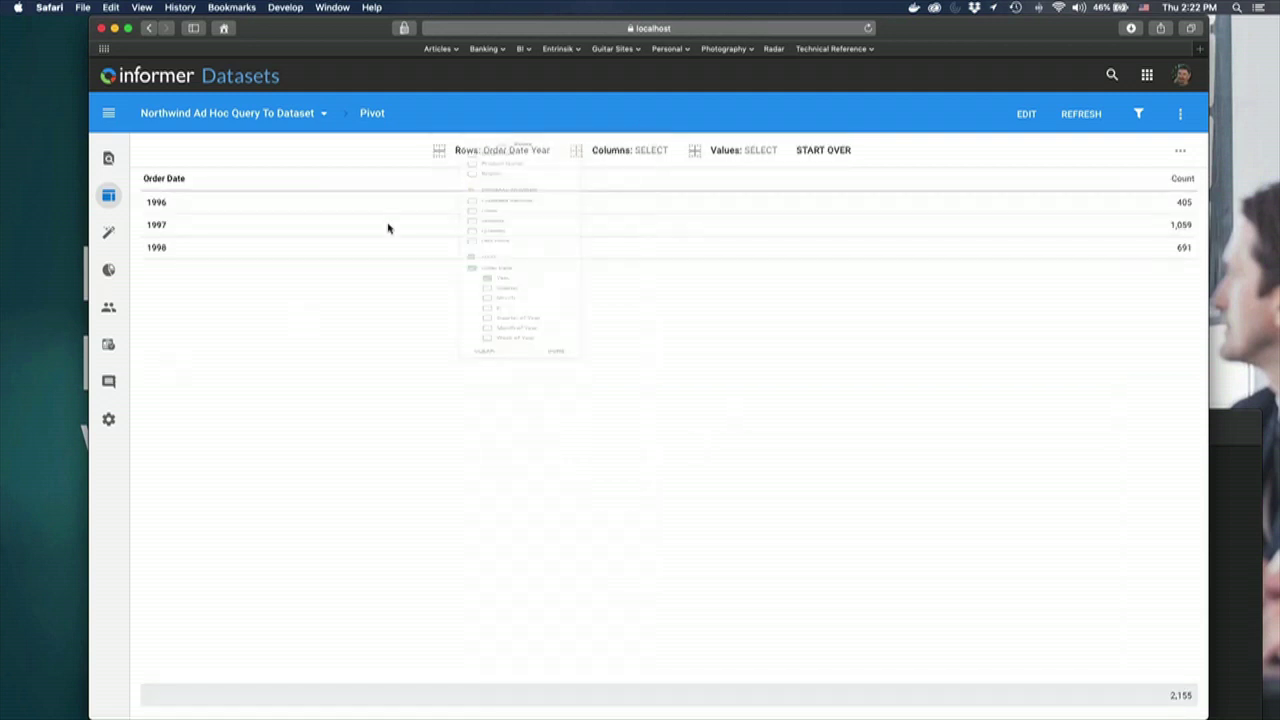
- Split the pivot columns by the Month of Year of Order Date
left_click(634, 148)
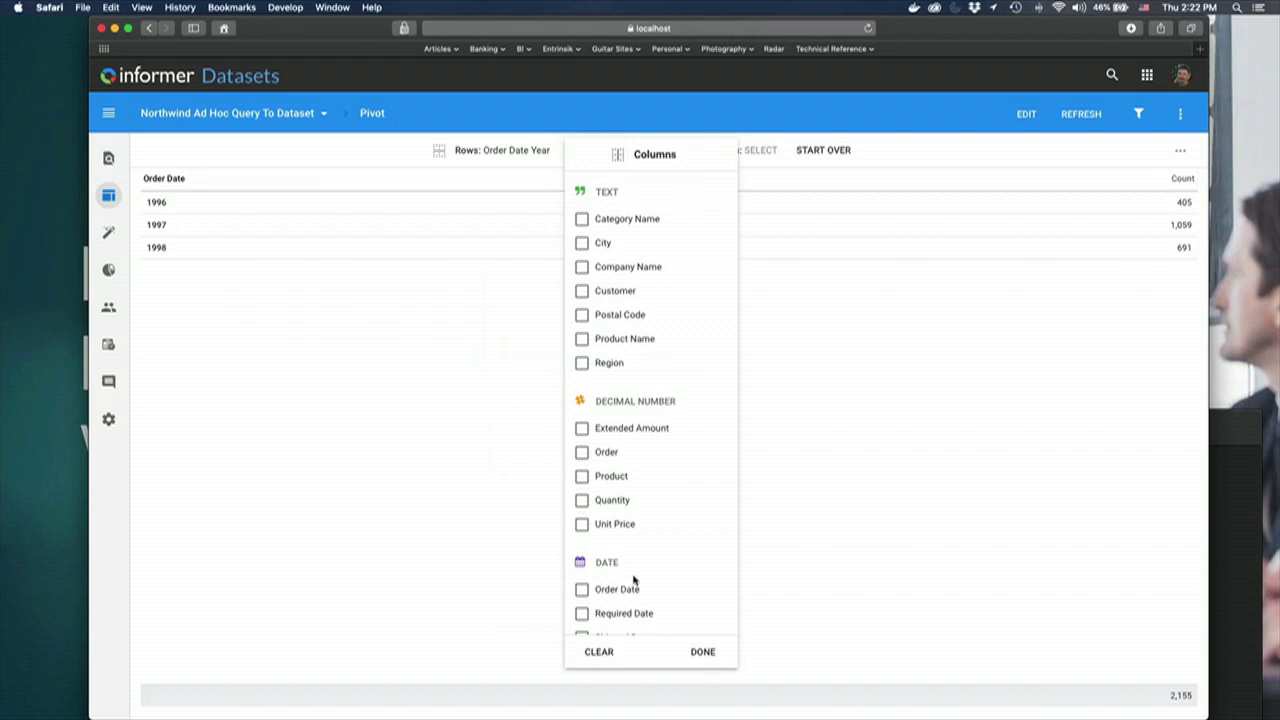
left_click(582, 589)
scroll(606, 598, "down", 2)
scroll(606, 560, "down", 5)
left_click(604, 547)
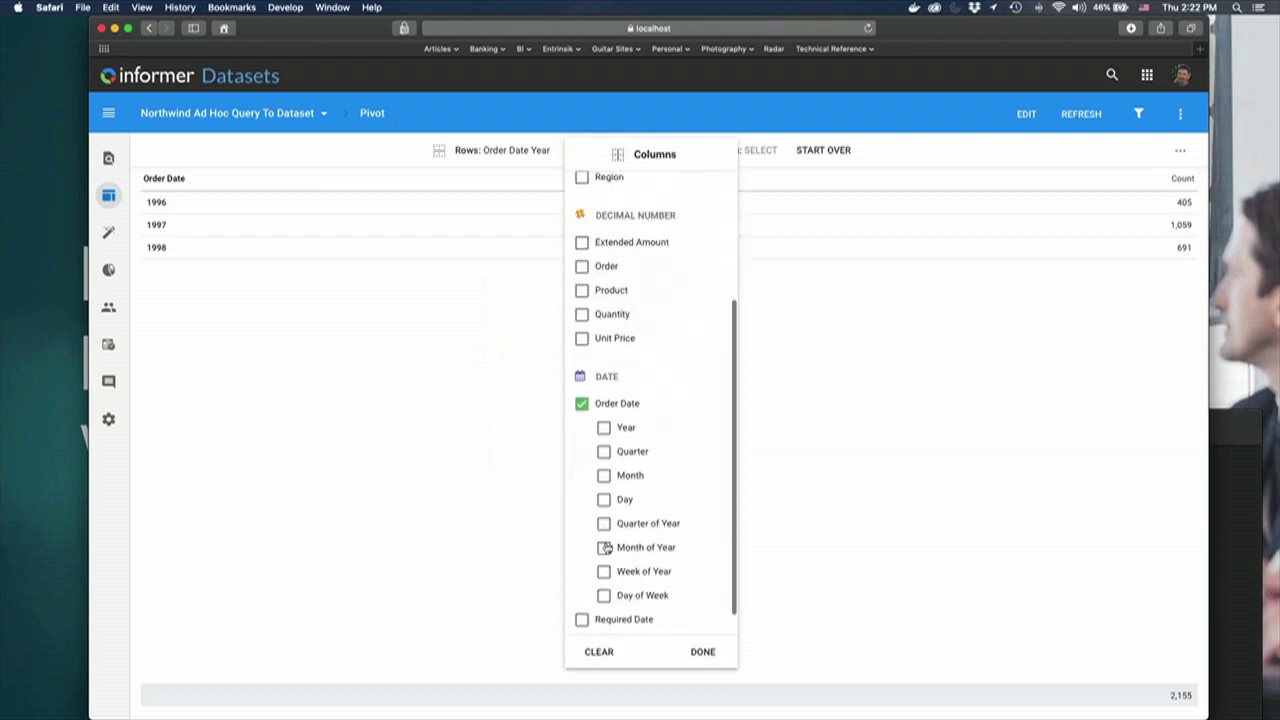
left_click(484, 500)
- Set the pivot values to the total of Extended Amount
left_click(783, 151)
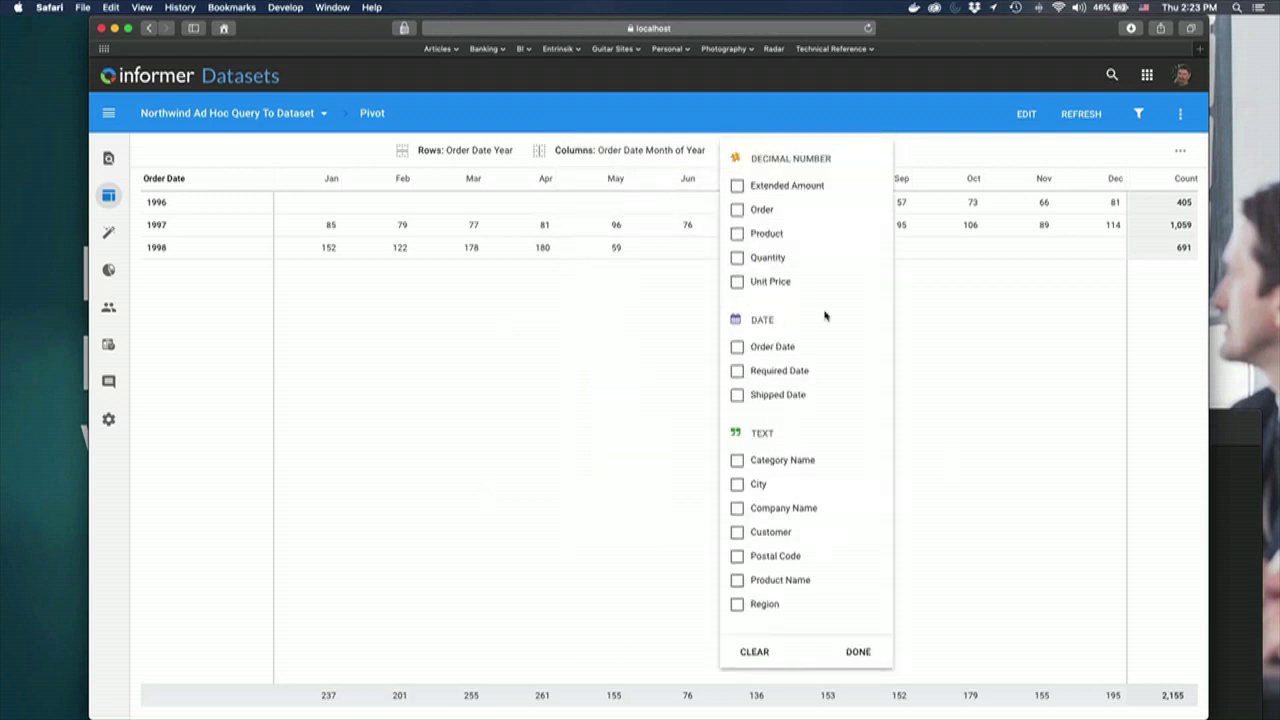
left_click(737, 187)
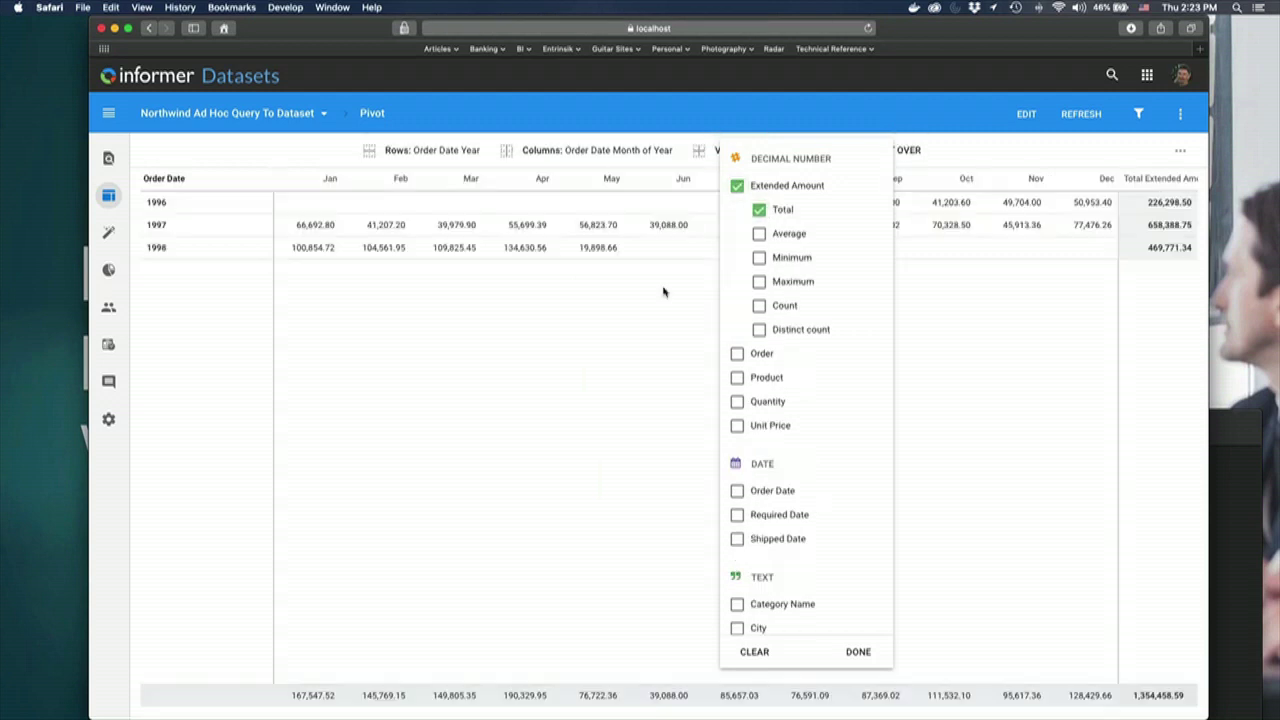
left_click(646, 320)
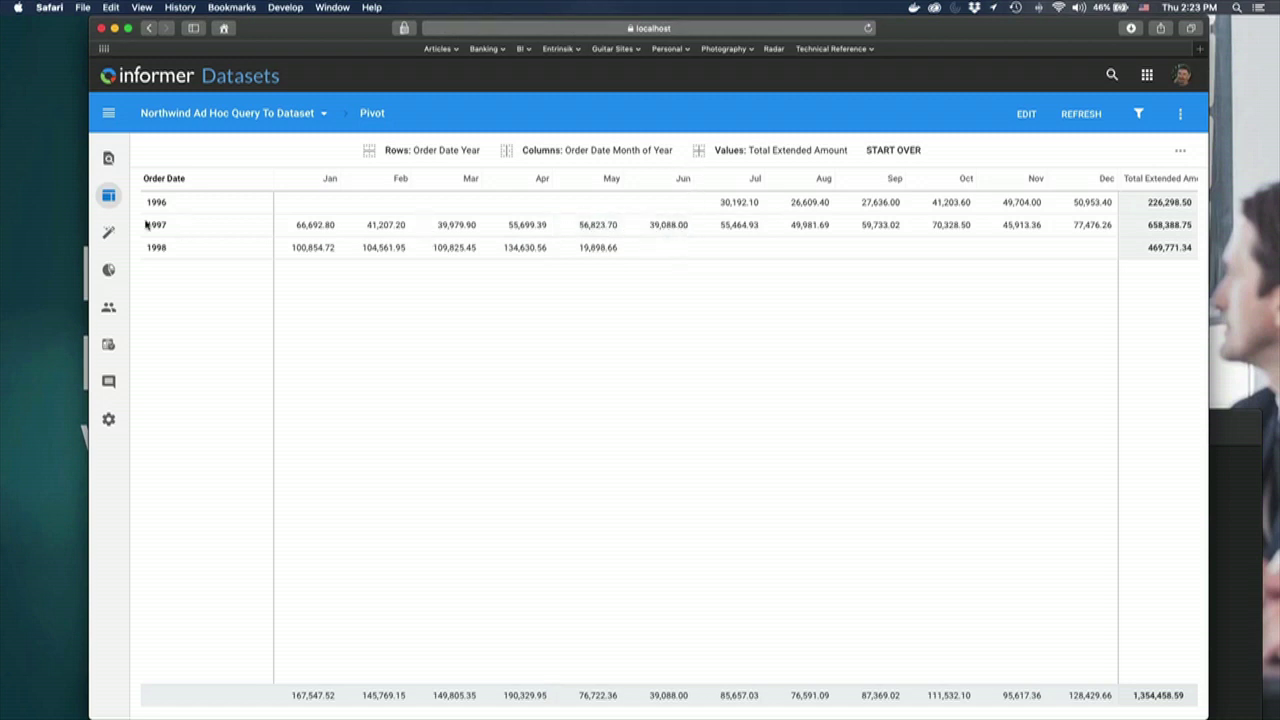
- Drill into the June 1997 pivot cell, look through its underlying order records, and close them again
left_click(664, 228)
left_click(664, 228)
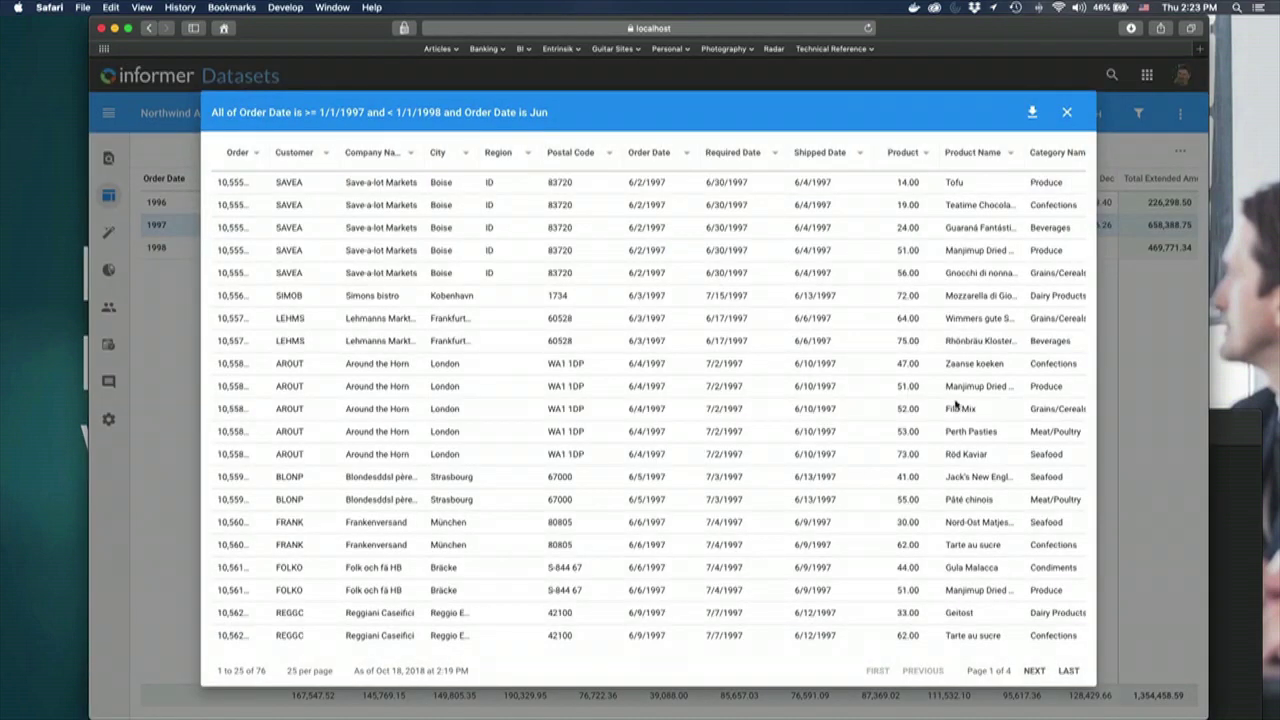
scroll(957, 403, "down", 5)
scroll(957, 403, "up", 5)
left_click(1068, 114)
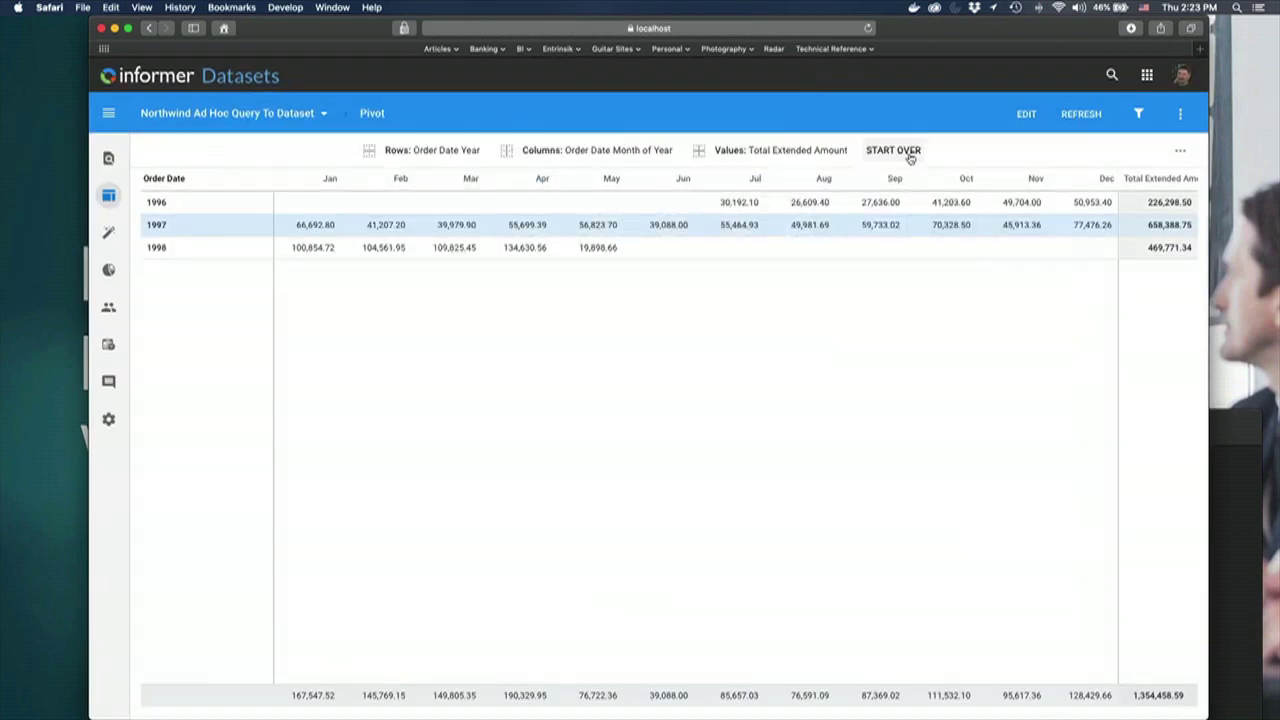
- Save the Order Date pivot to the dataset's visuals and reset the pivot view
left_click(1180, 150)
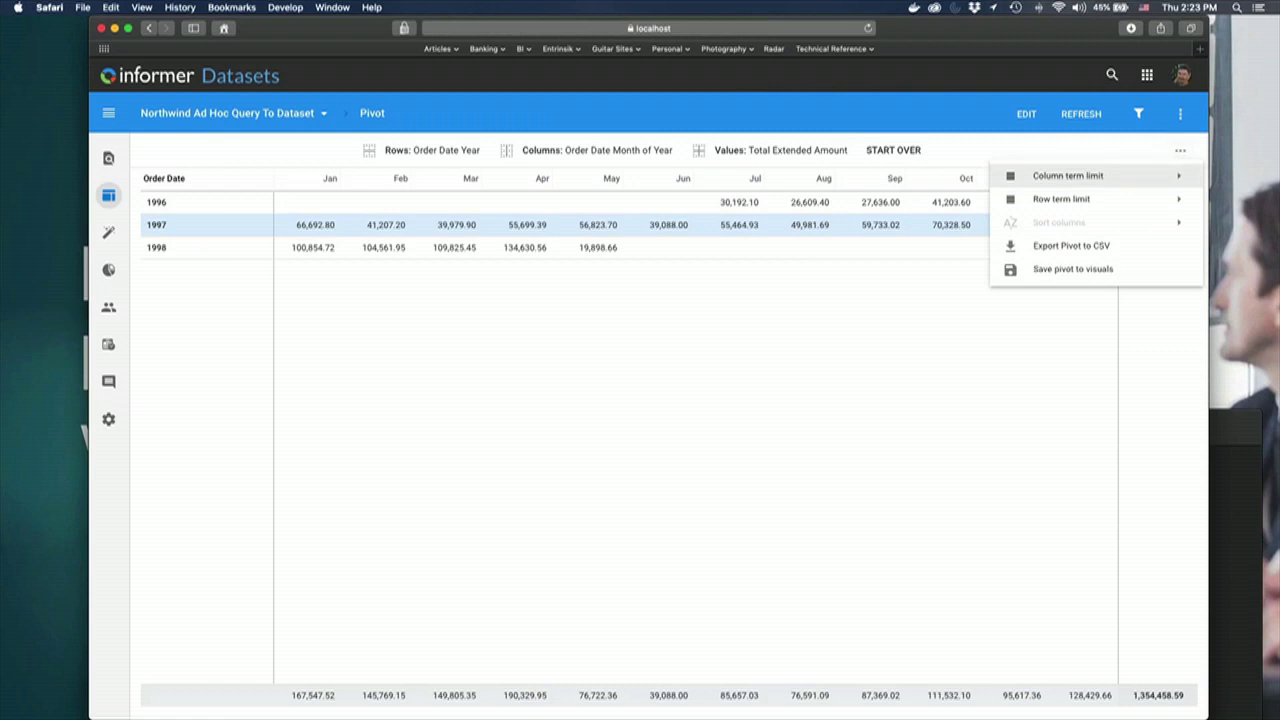
left_click(1115, 270)
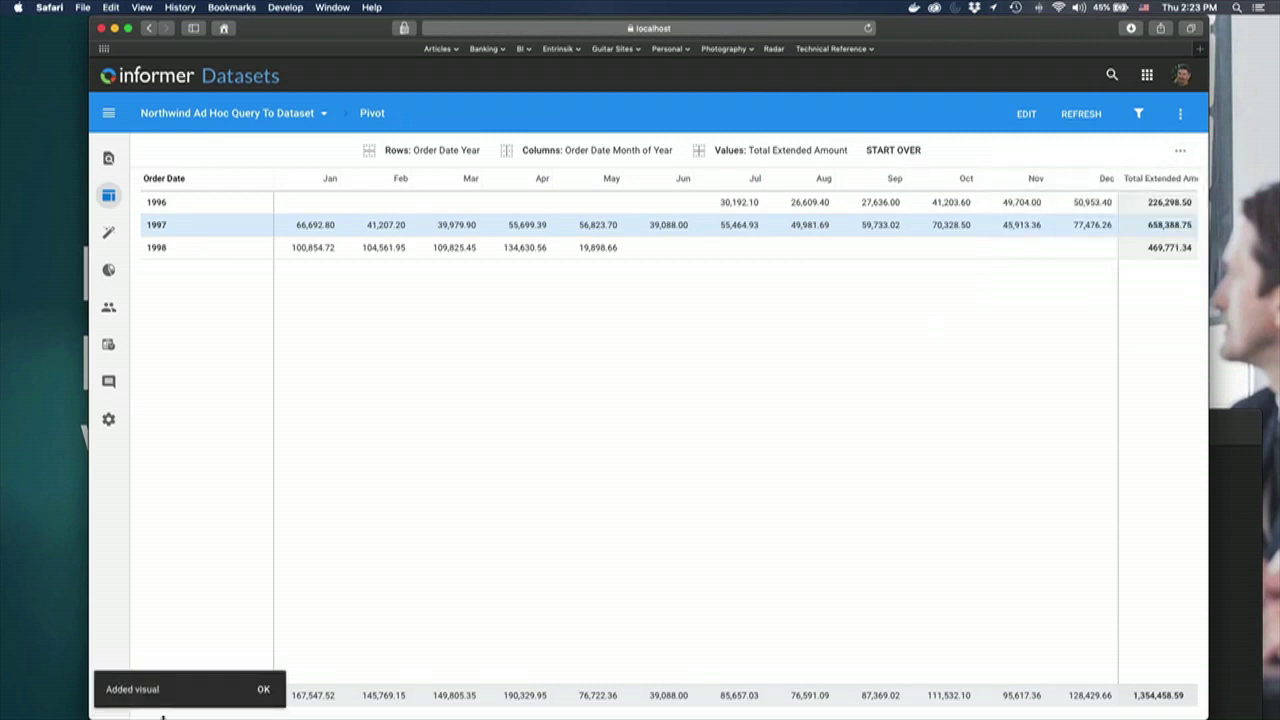
left_click(265, 689)
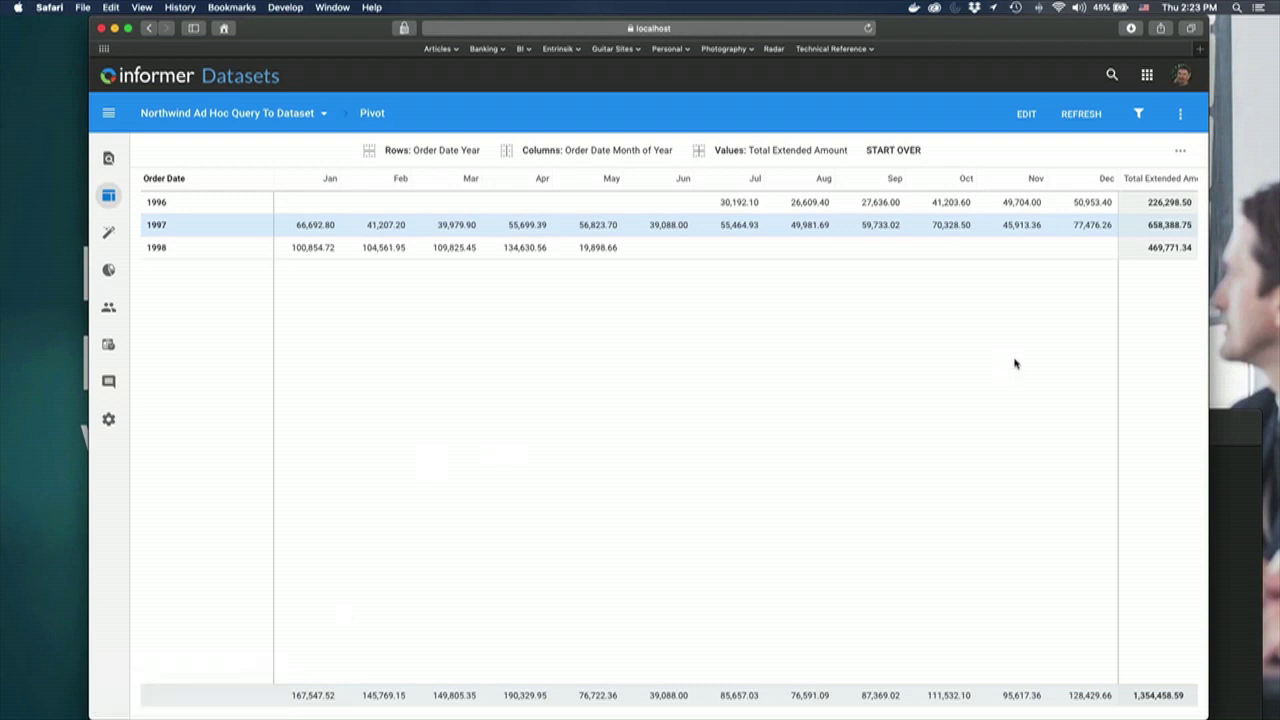
left_click(893, 150)
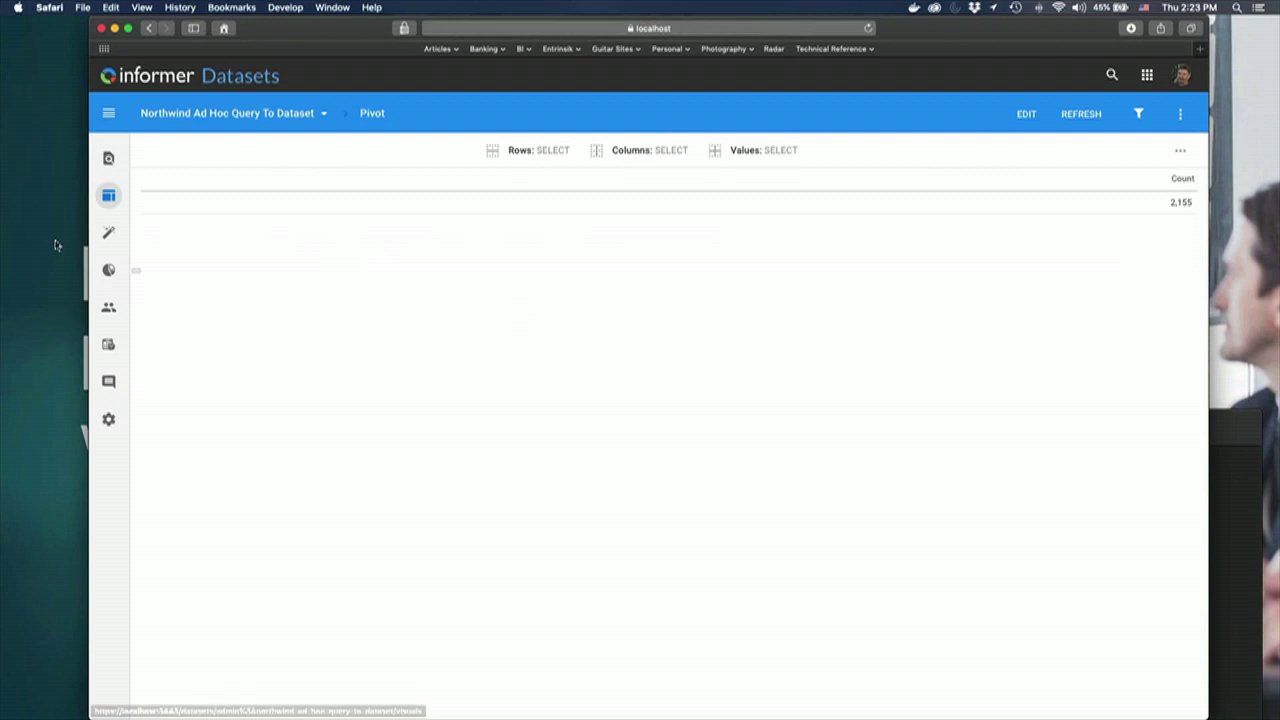
- Open the Discover view and generate visuals from the fields Category Name and Extended Amount
left_click(109, 232)
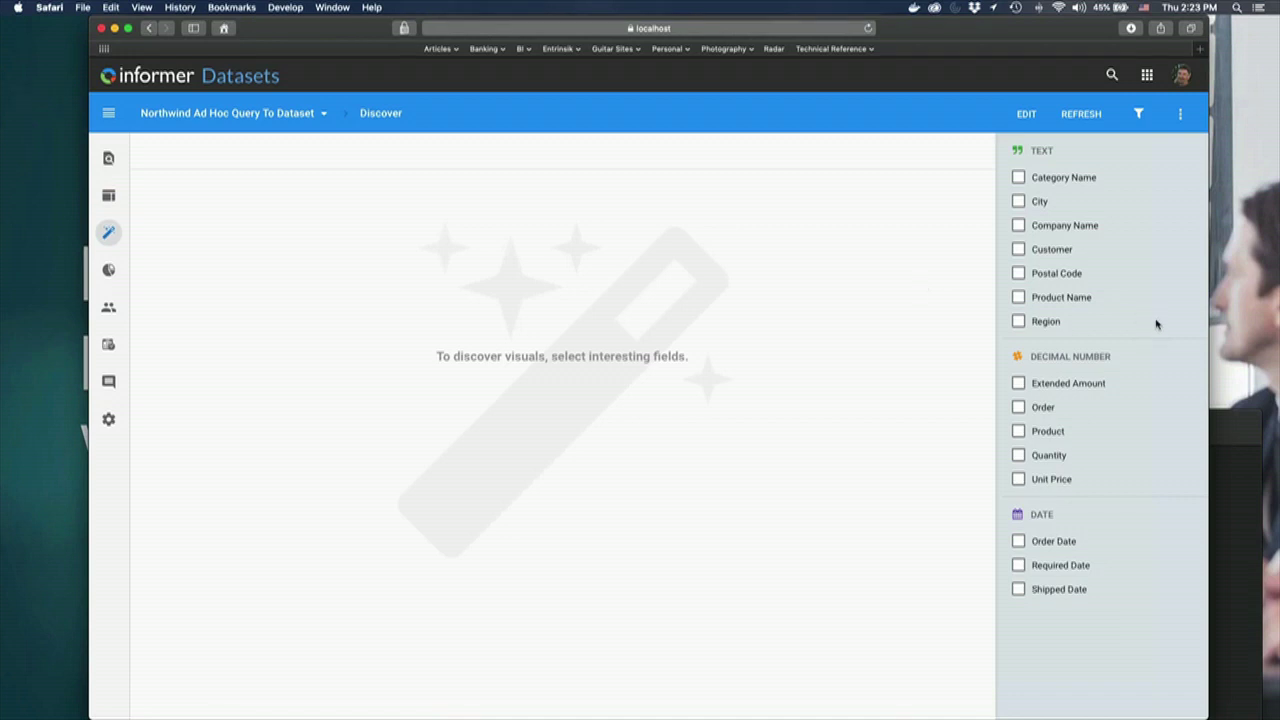
left_click(1020, 179)
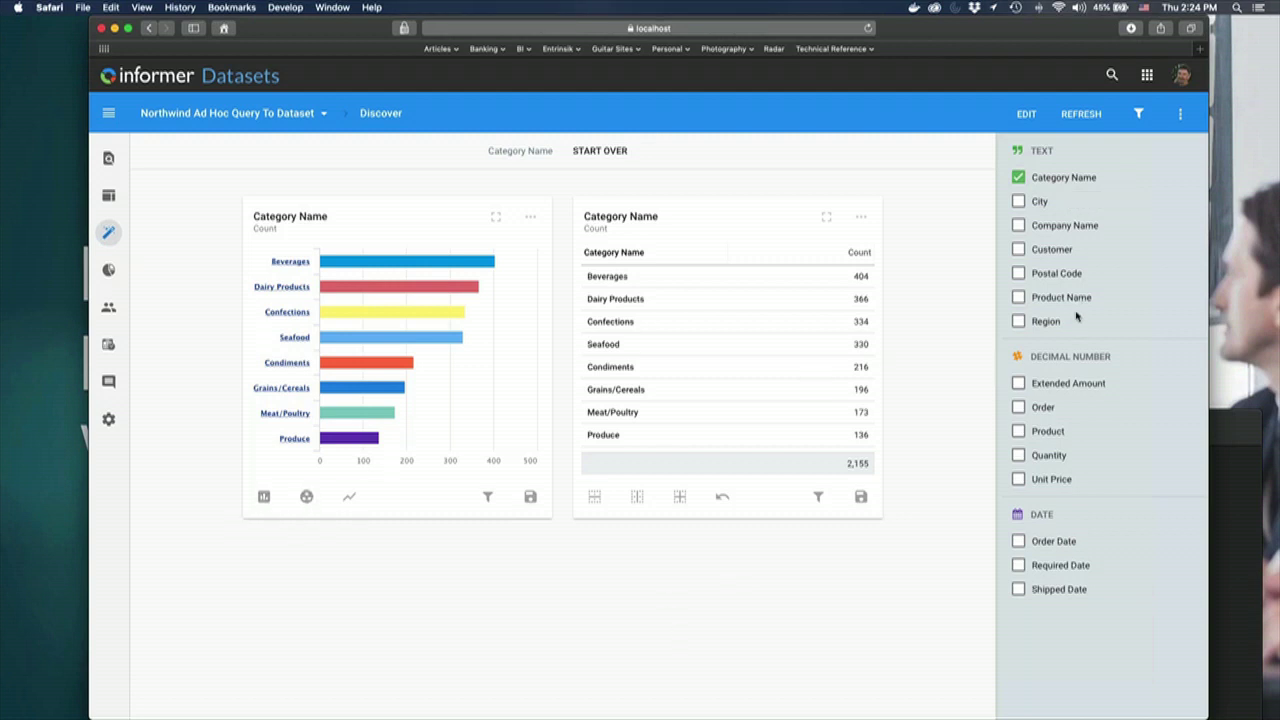
left_click(1018, 384)
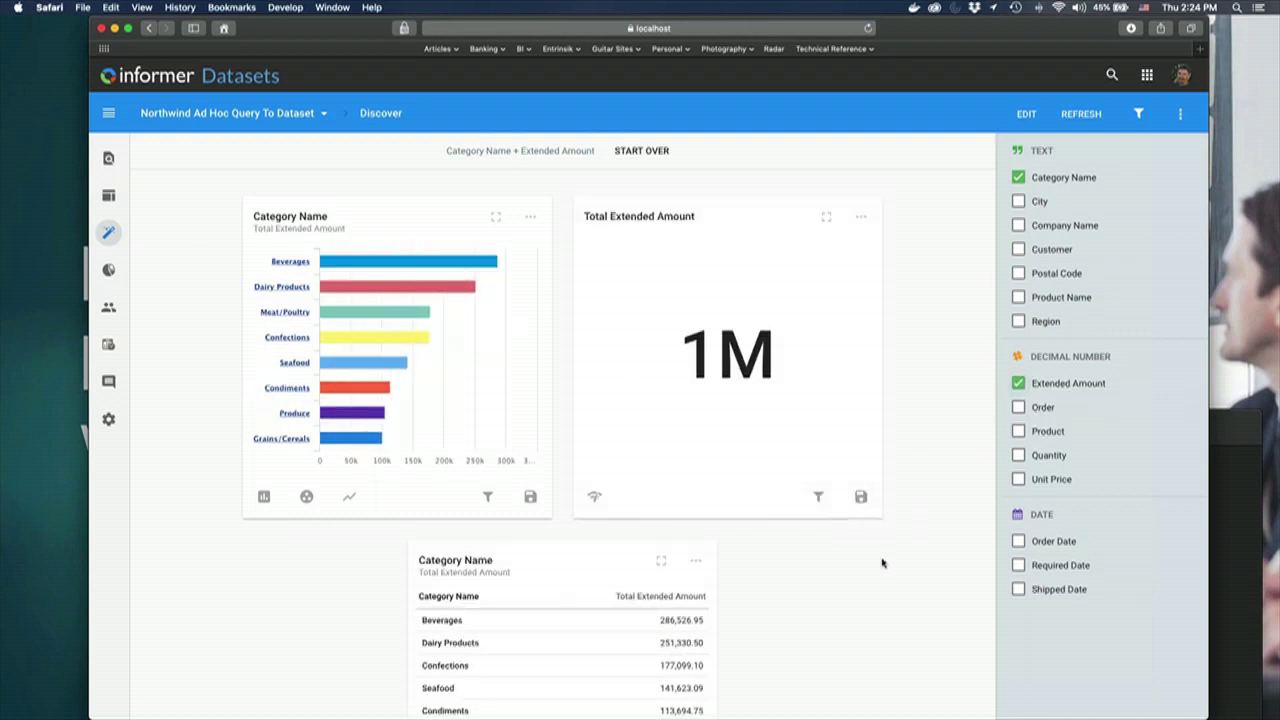
- Inspect the category totals on the Category Name bar chart and change its chart type to Line
mouse_move(391, 255)
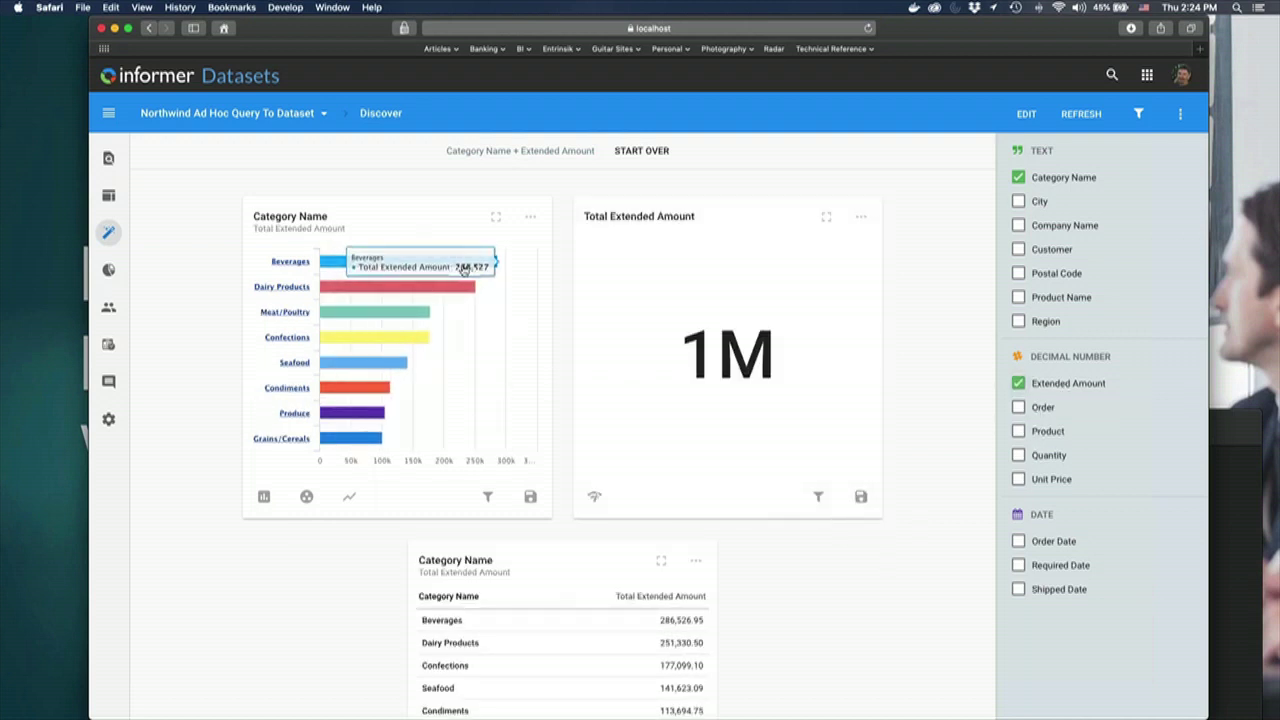
mouse_move(380, 432)
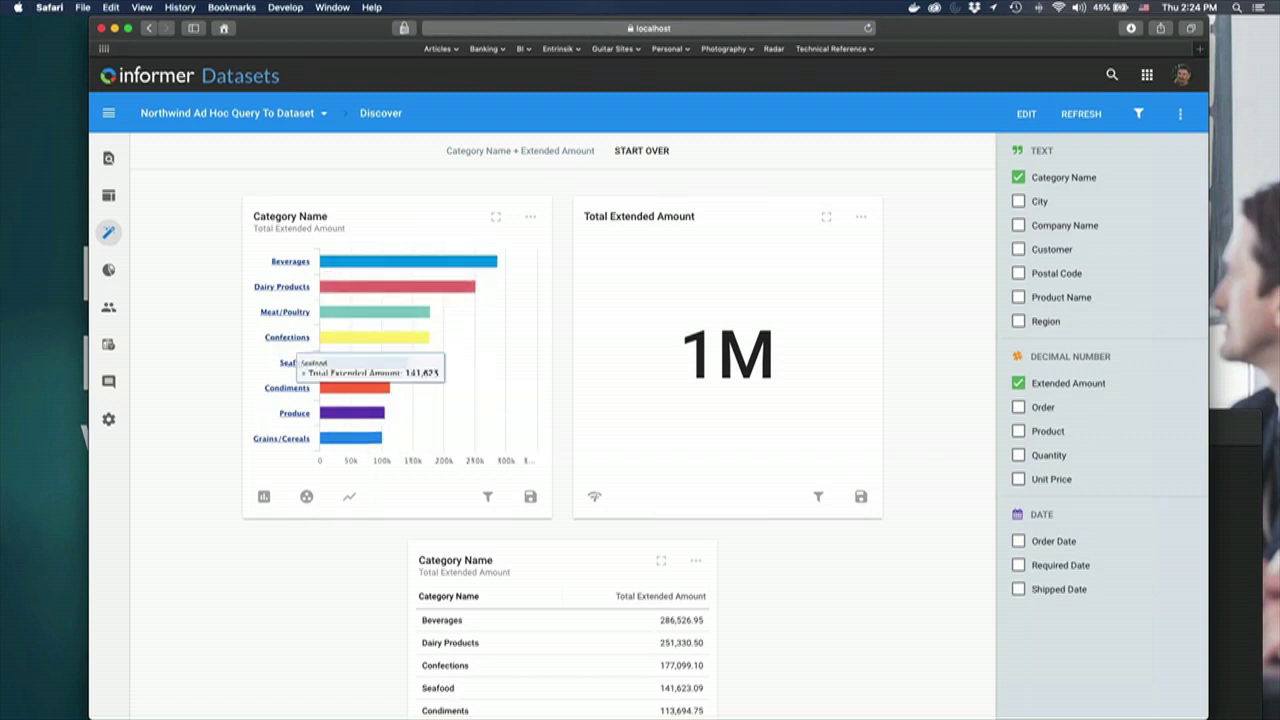
mouse_move(336, 283)
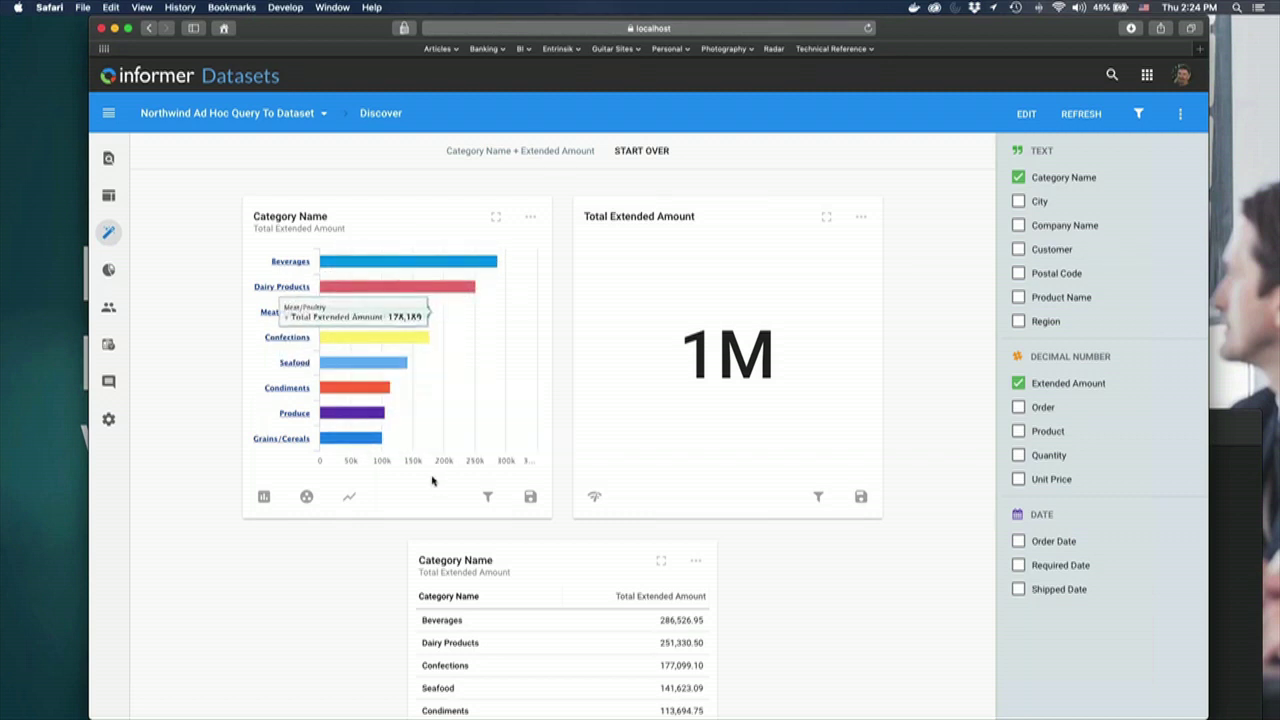
left_click(266, 500)
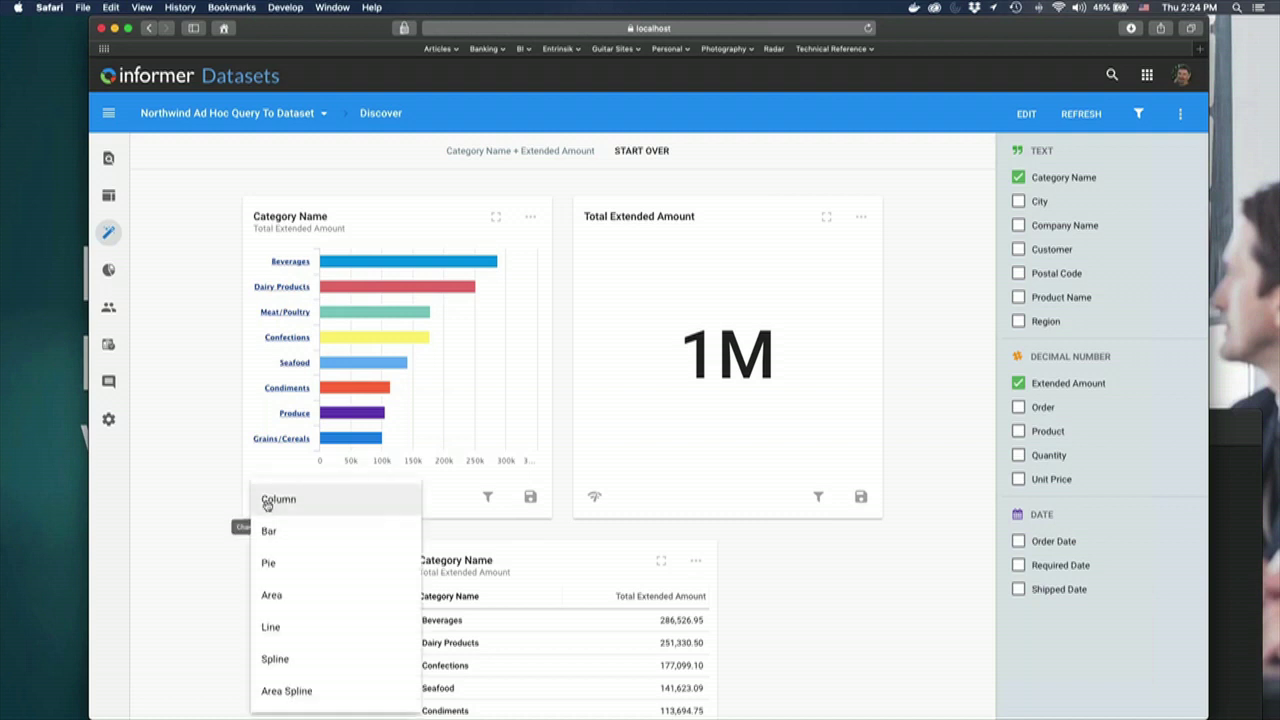
left_click(270, 627)
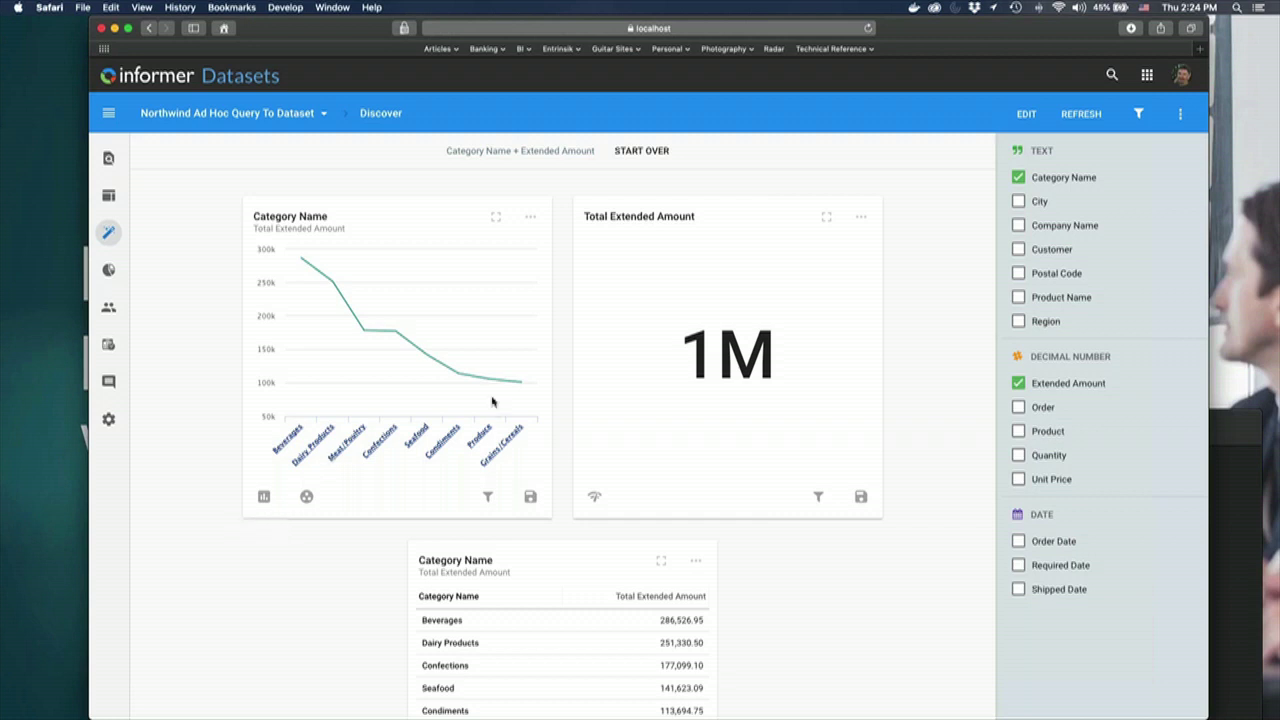
- Configure the Category Name line chart so that its values are split by the Region field
left_click(531, 218)
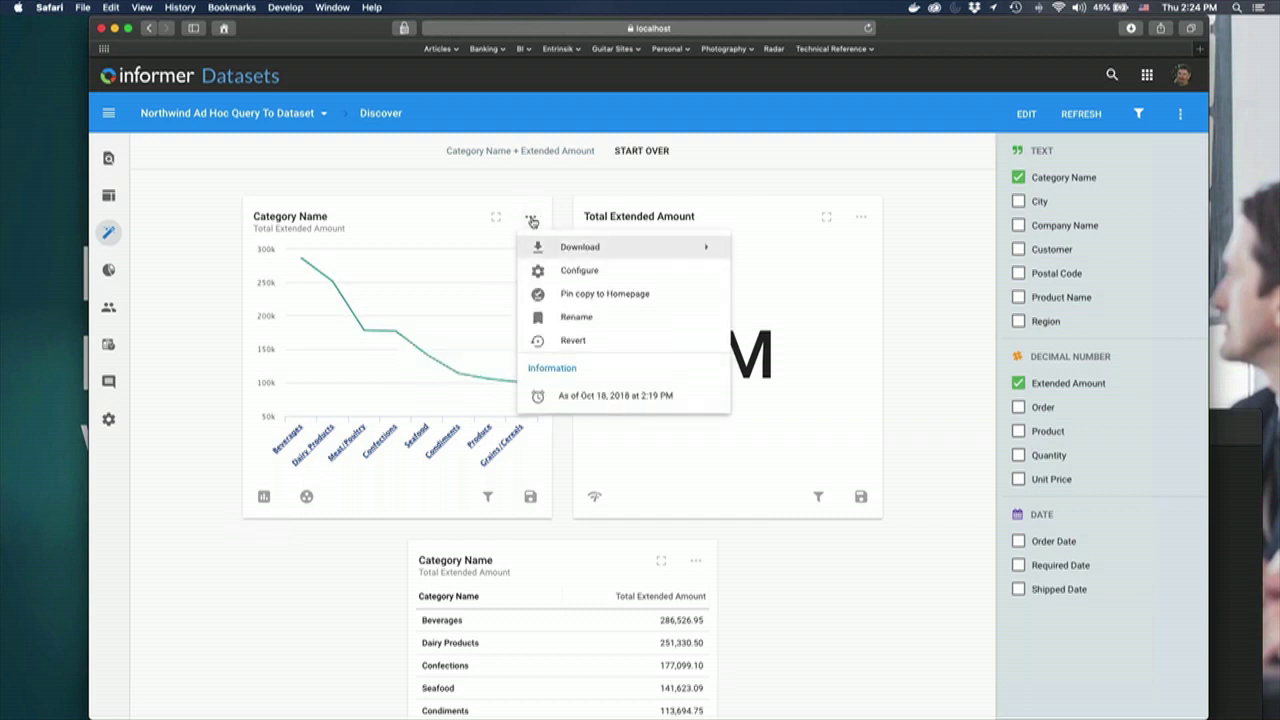
left_click(577, 278)
scroll(585, 439, "down", 3)
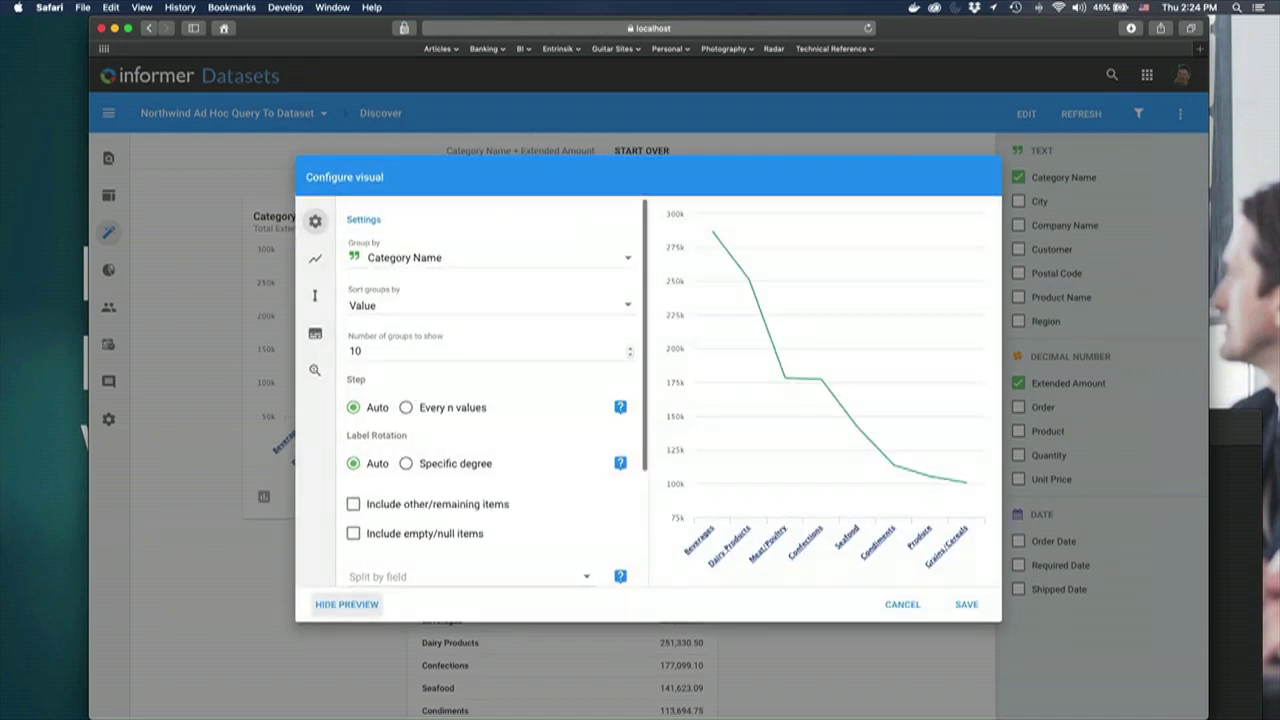
left_click(585, 439)
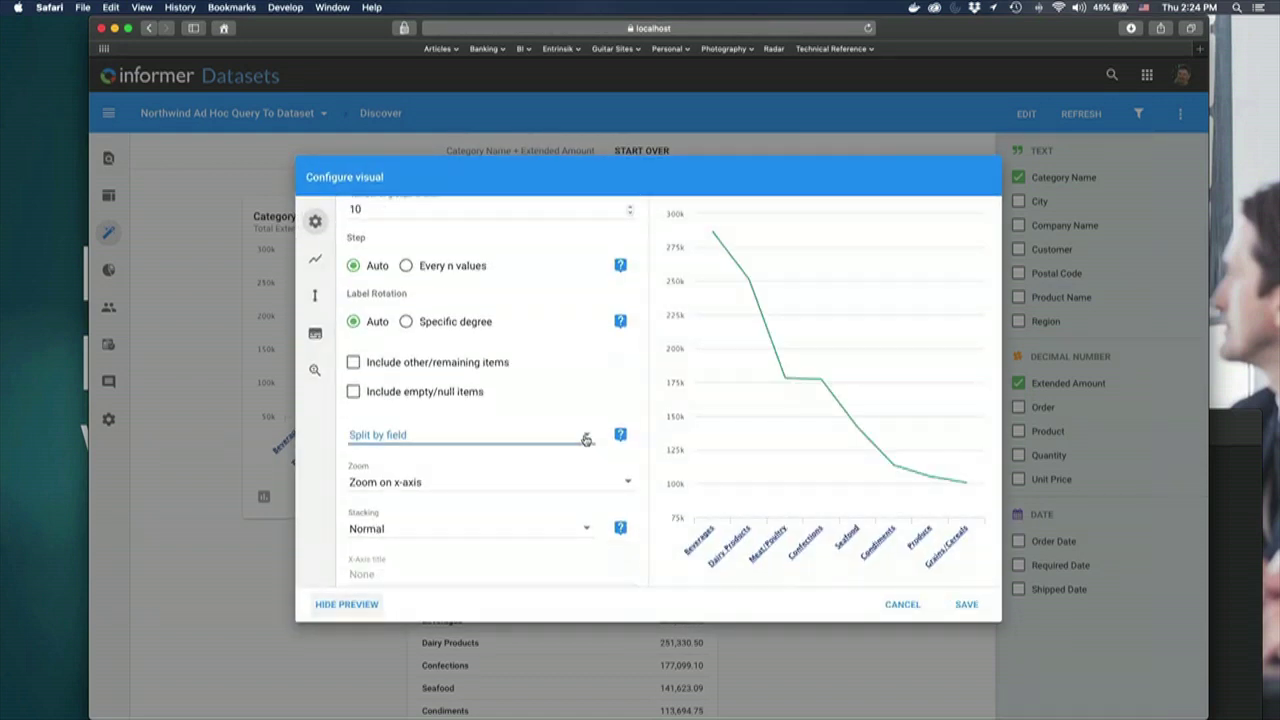
scroll(466, 471, "down", 1)
scroll(466, 471, "down", 8)
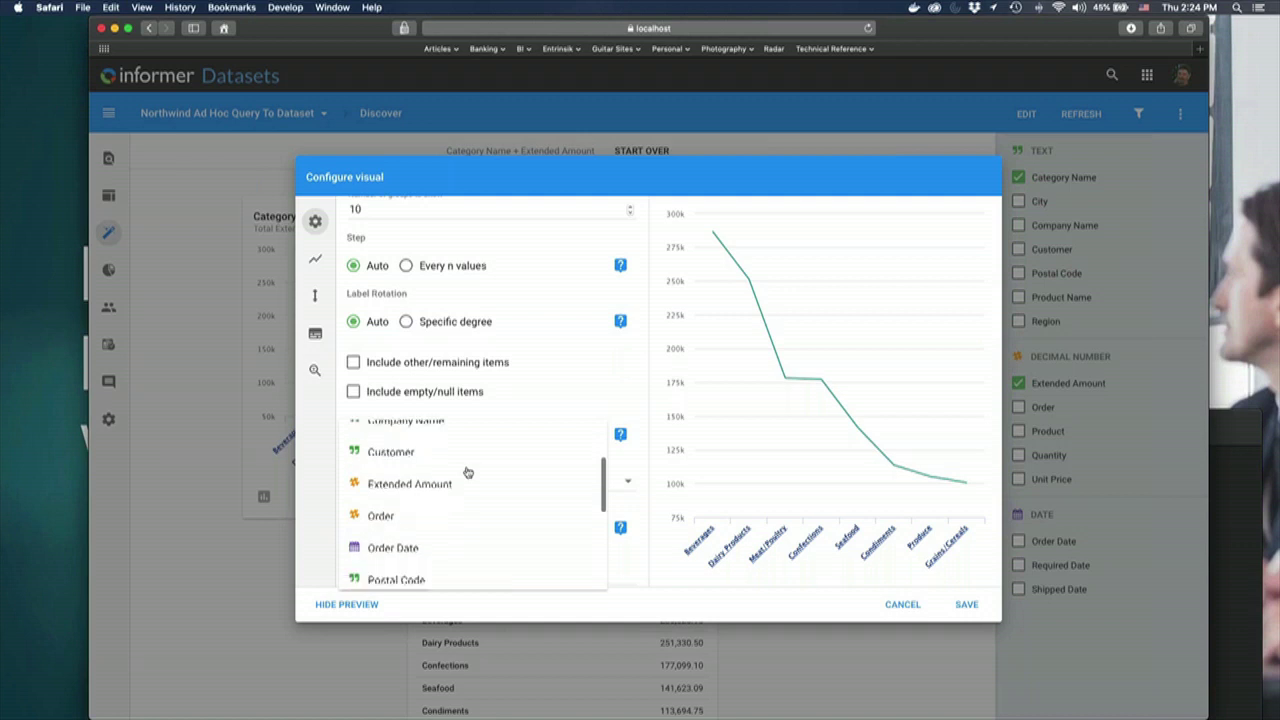
scroll(466, 471, "down", 2)
left_click(612, 522)
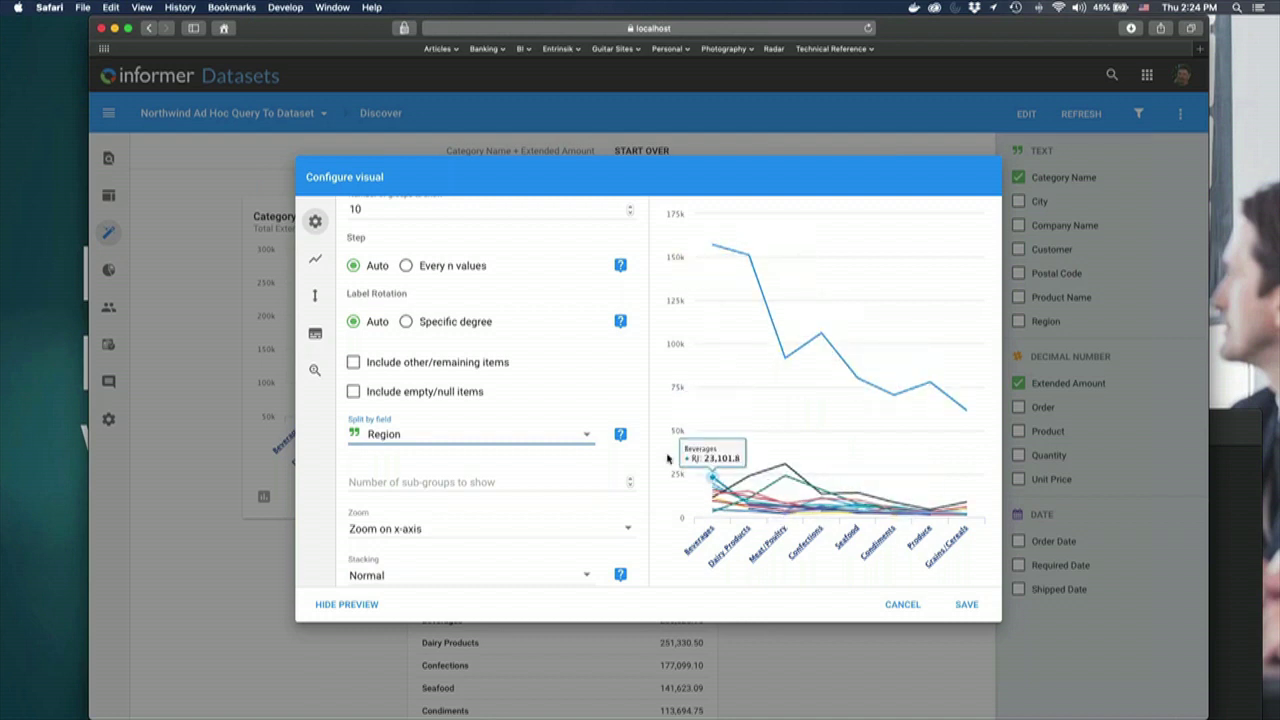
- Try 5 as the number of sub-groups to show, clear that value again, and save the Category Name chart's configuration
left_click(479, 482)
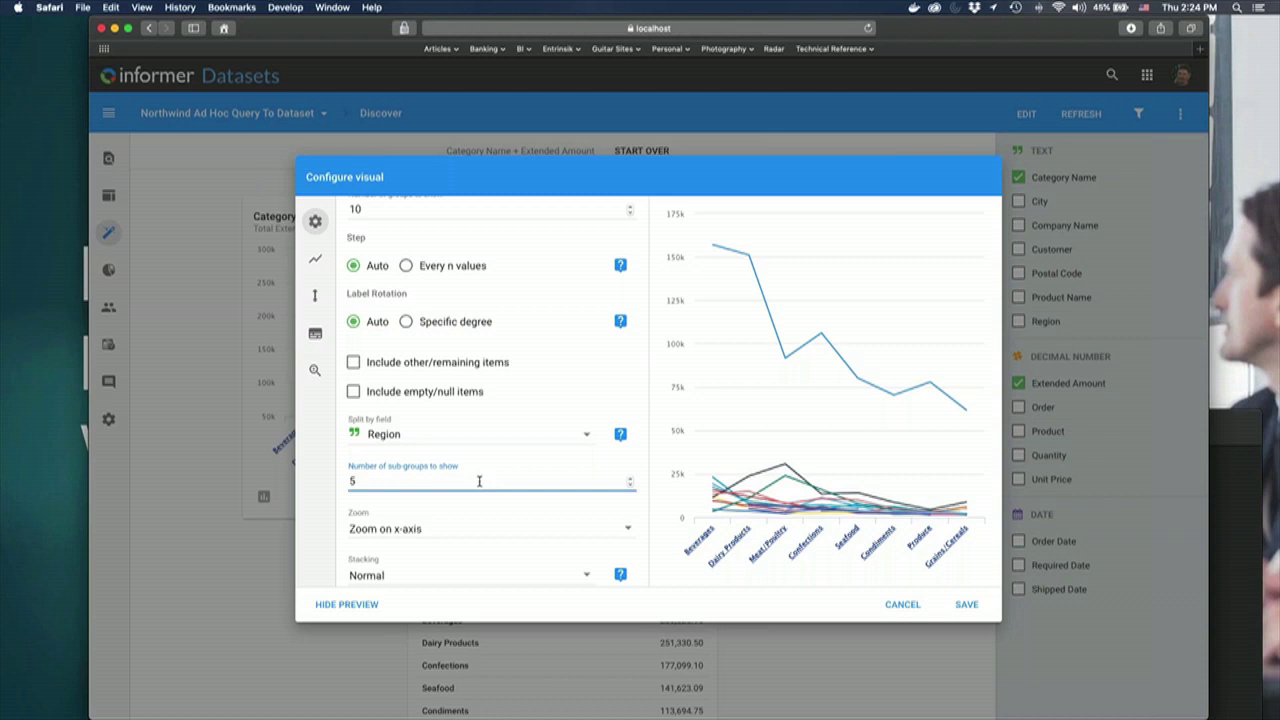
type("5")
scroll(479, 482, "down", 1)
double_click(479, 481)
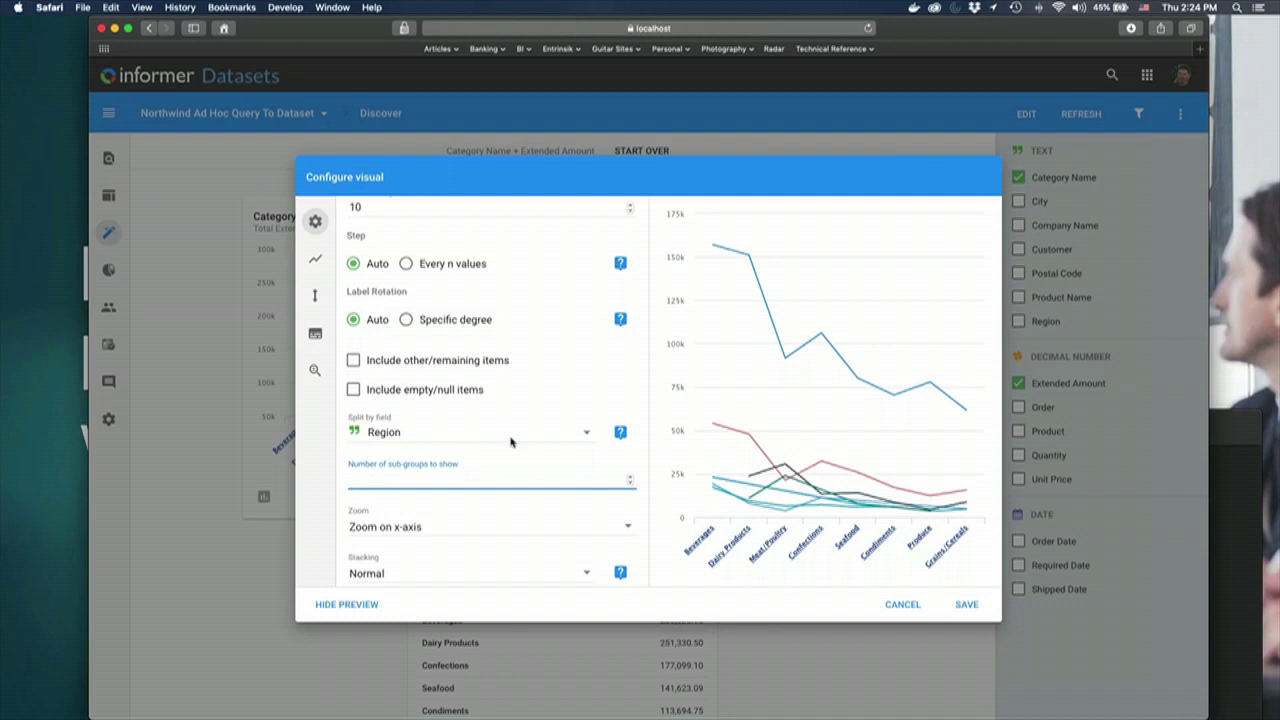
left_click(966, 604)
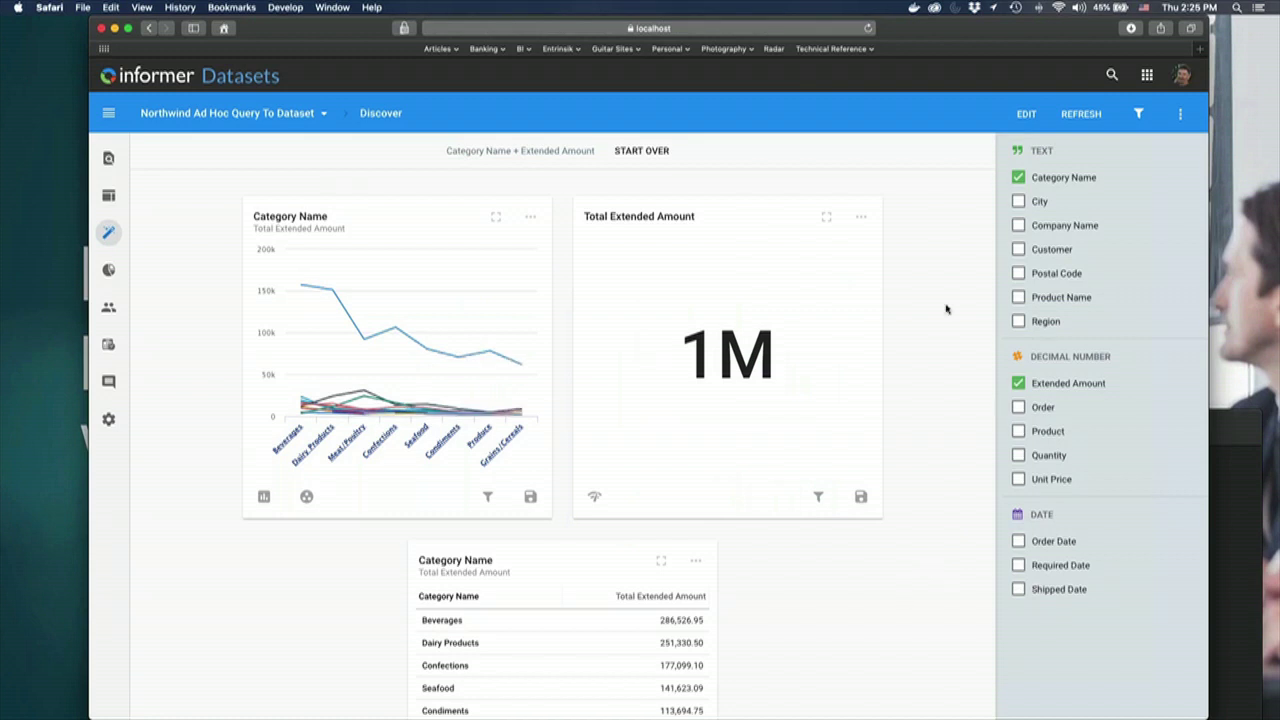
- Start over in Discover with the Order Date field and change its chart to a Spline with a Quarter interval
left_click(641, 150)
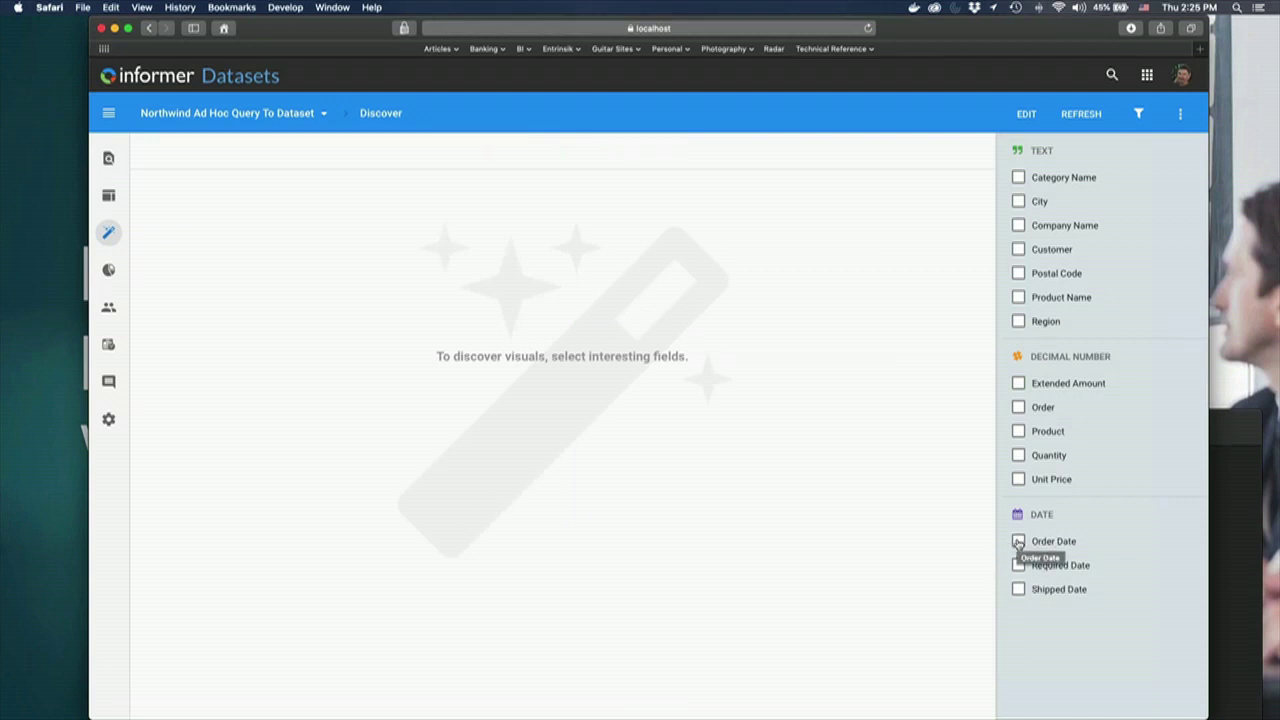
left_click(1018, 541)
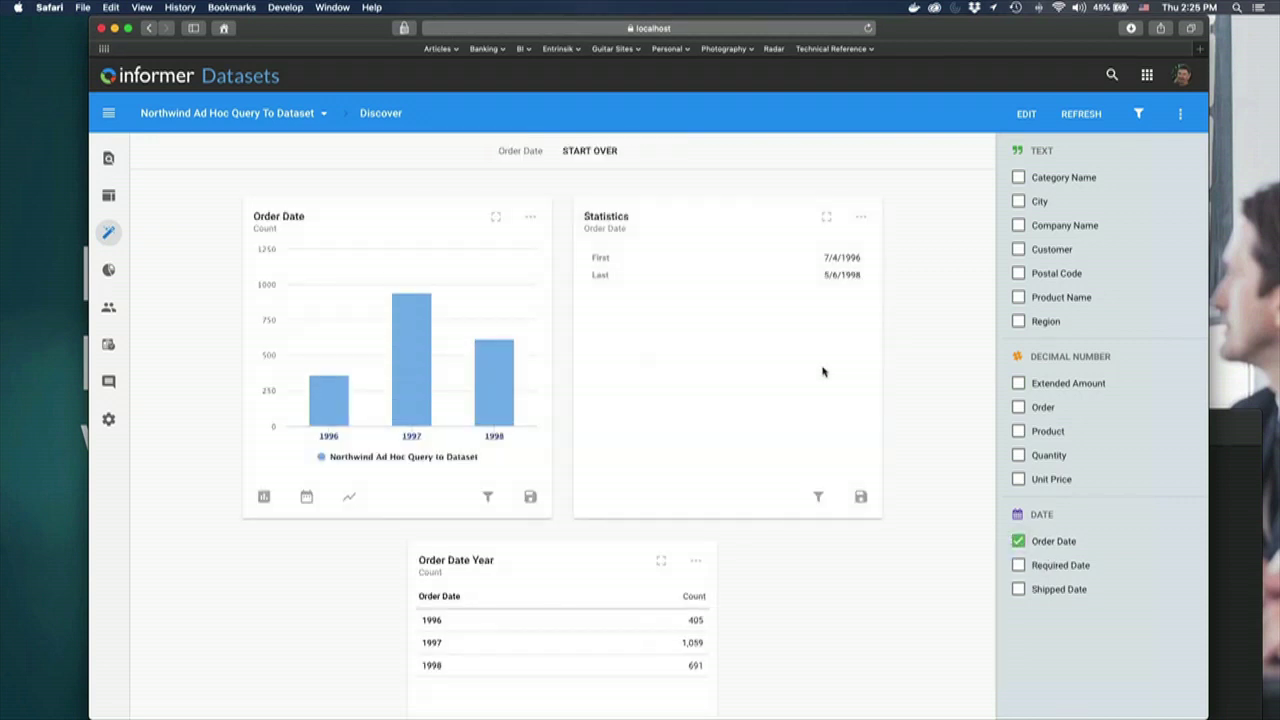
left_click(264, 496)
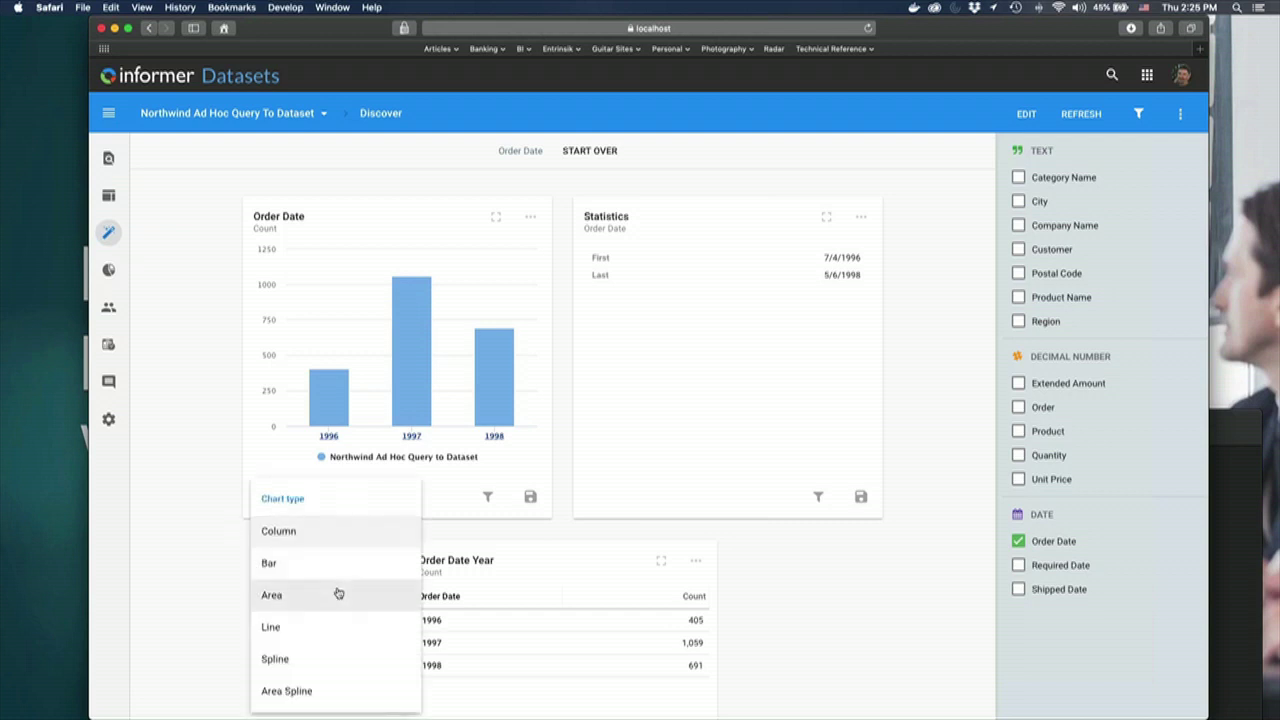
left_click(286, 660)
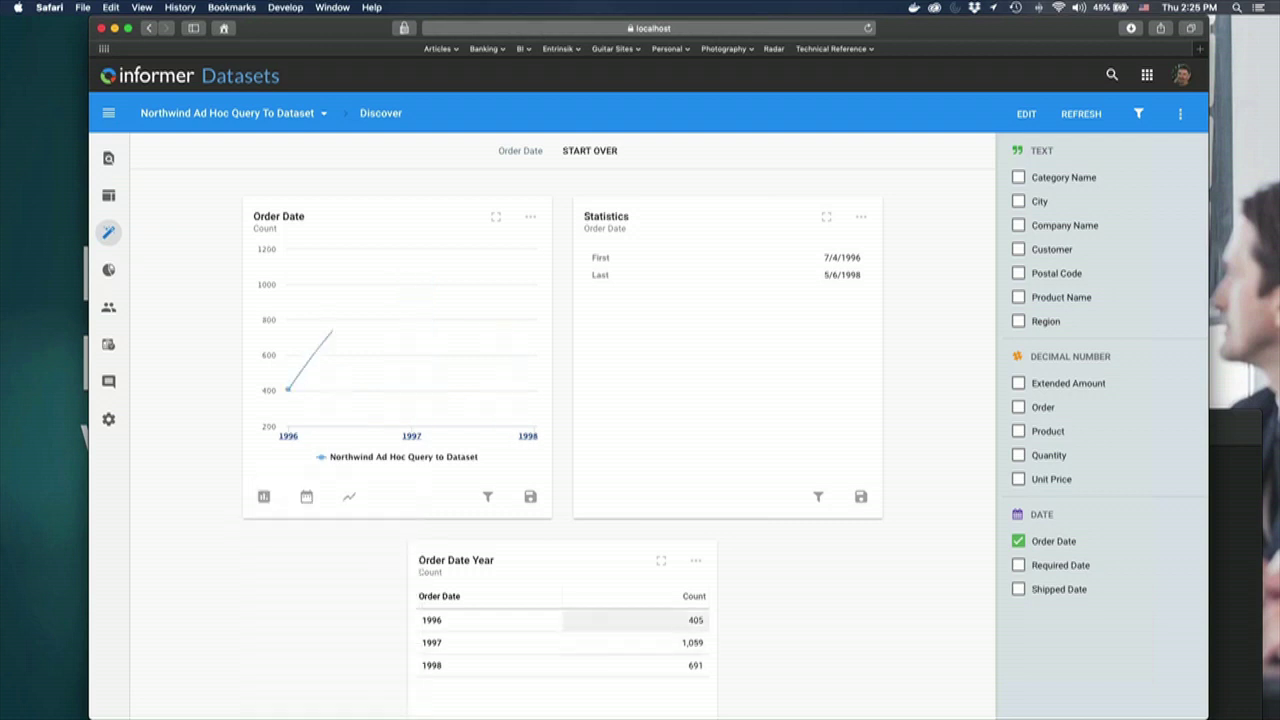
left_click(307, 497)
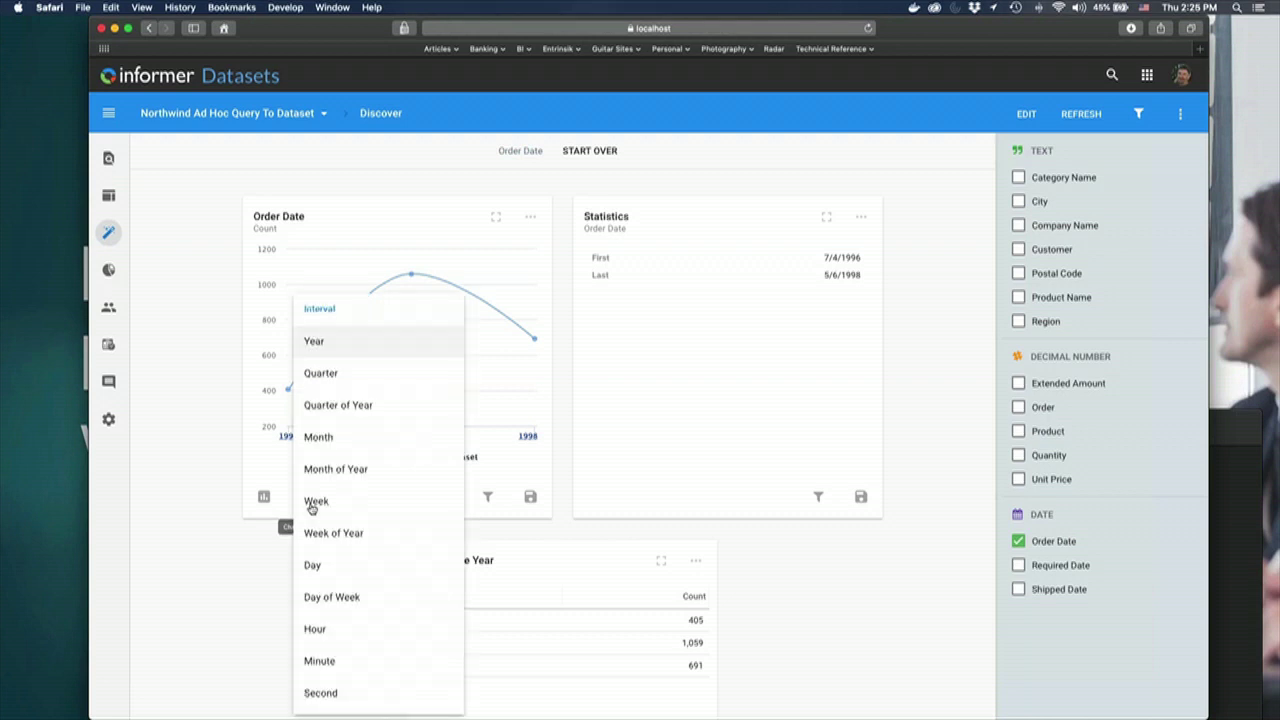
left_click(329, 372)
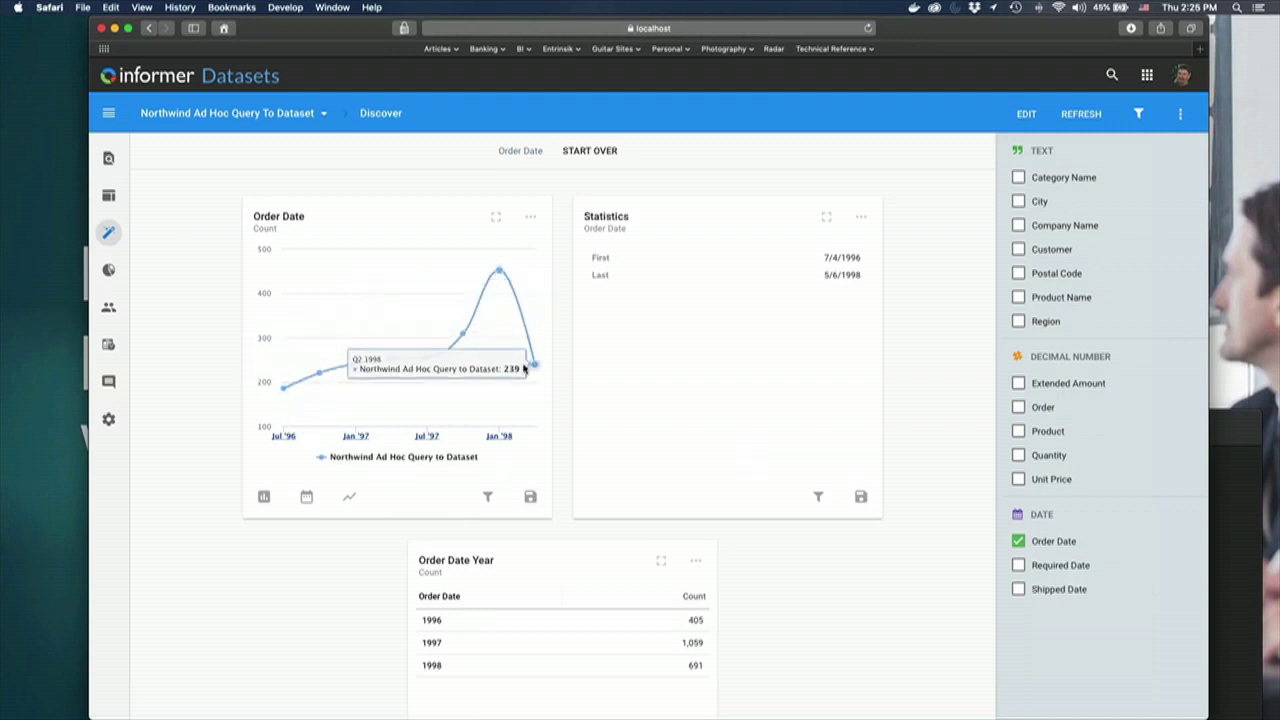
- Add Extended Amount to the selected fields and show the Order Date chart as a Spline with a Quarter interval
left_click(1019, 386)
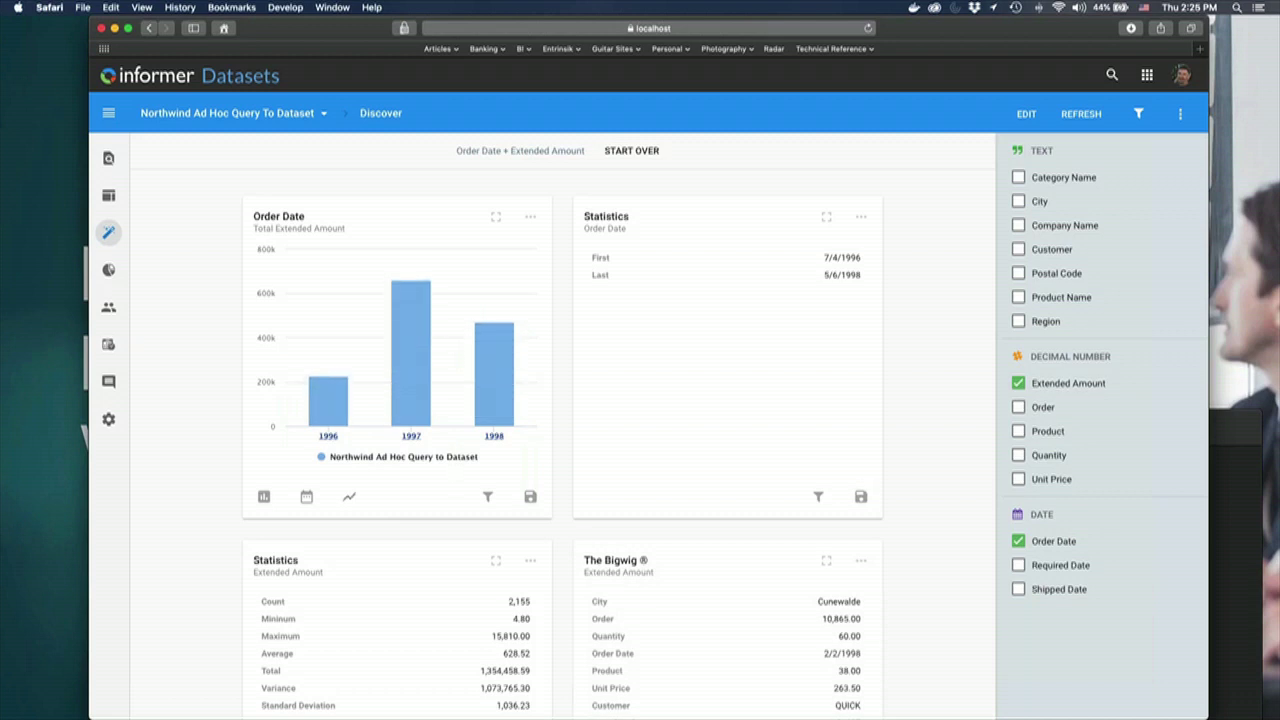
left_click(264, 496)
left_click(277, 657)
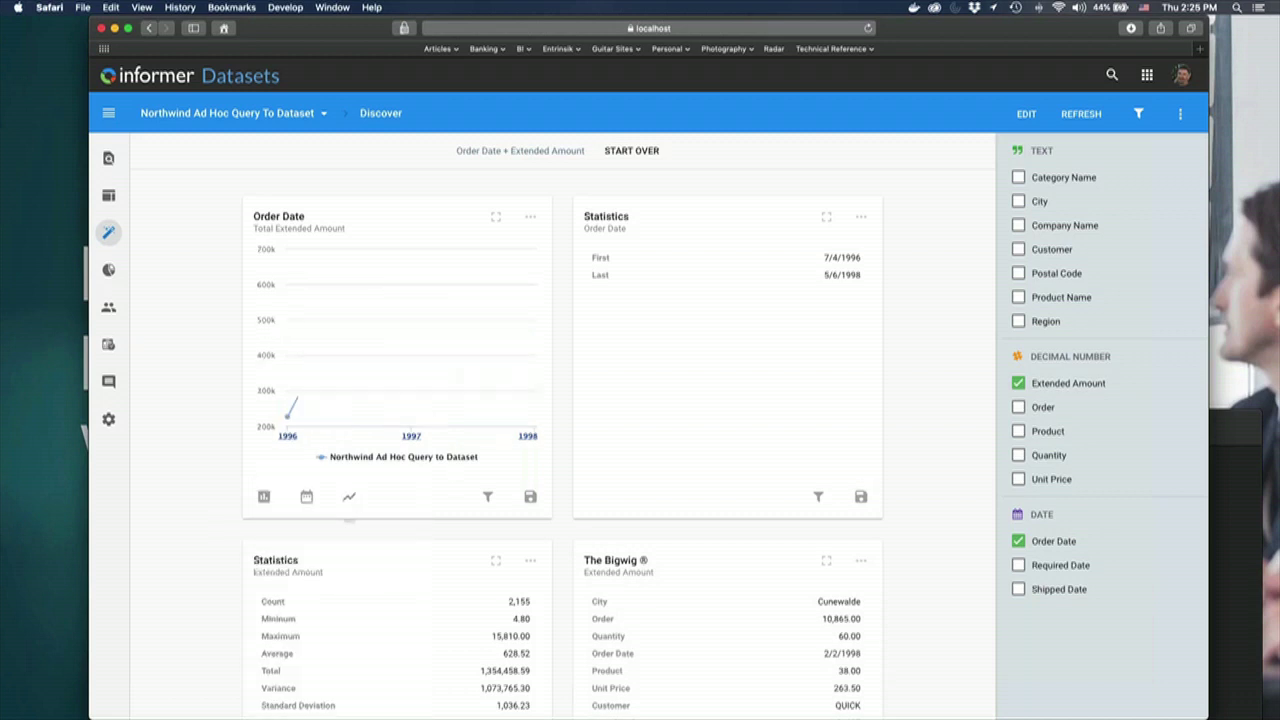
left_click(293, 497)
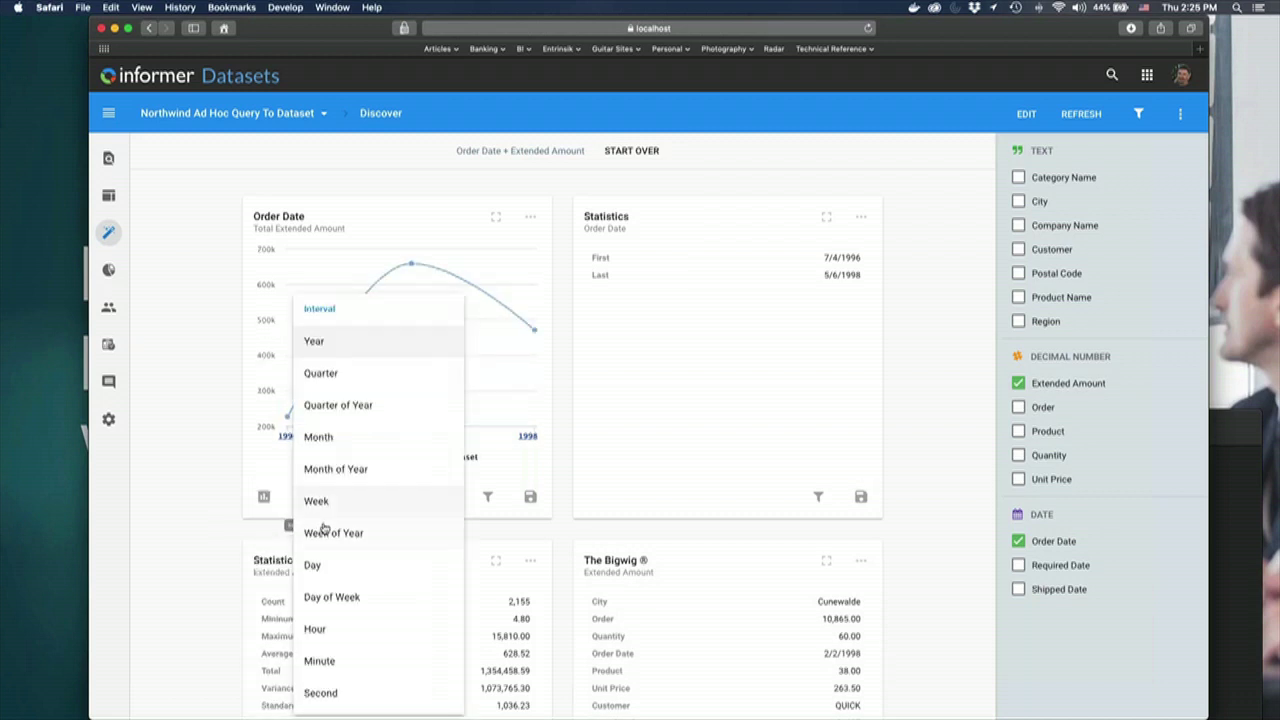
left_click(321, 373)
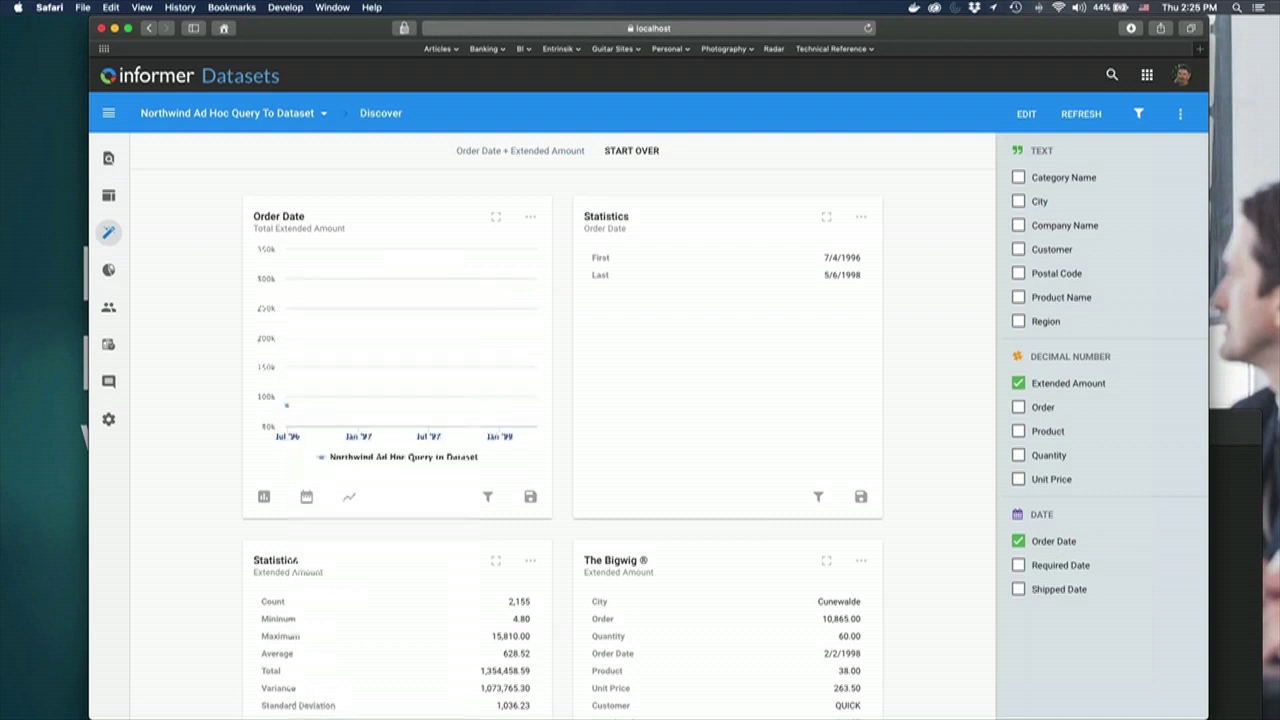
mouse_move(455, 338)
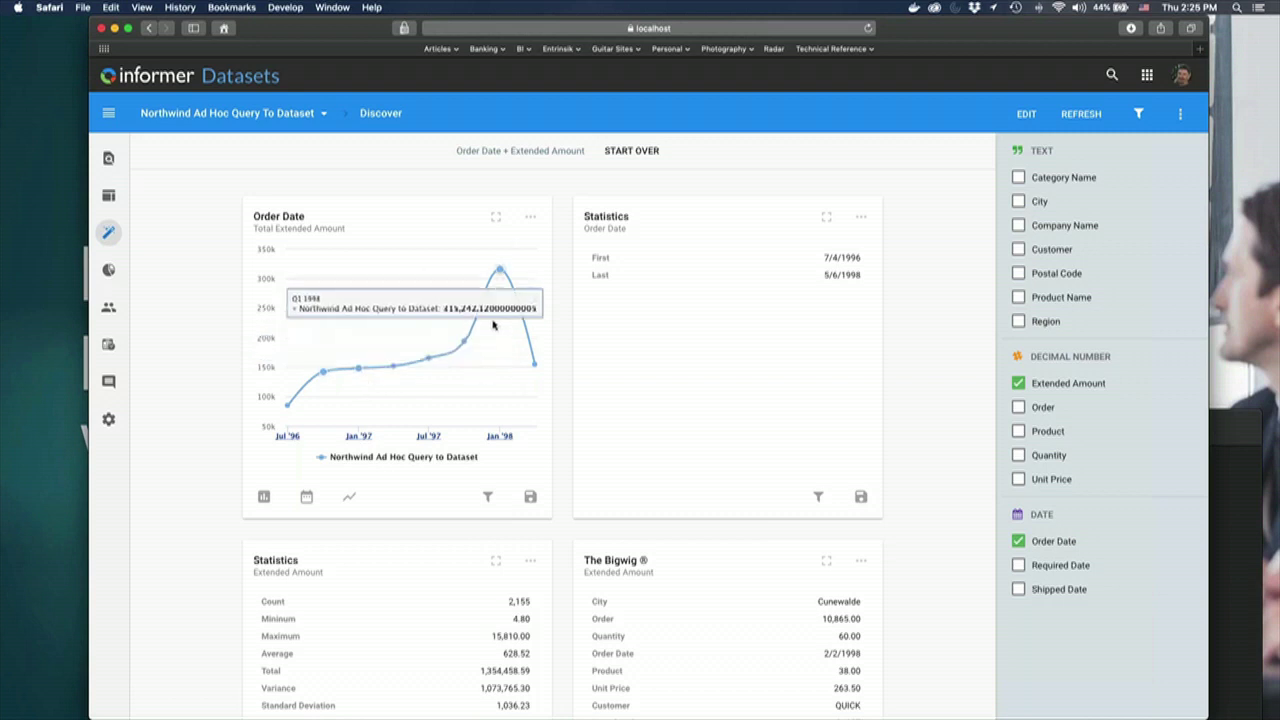
- Configure the Order Date spline chart to split its series by Region and save the configuration
left_click(348, 500)
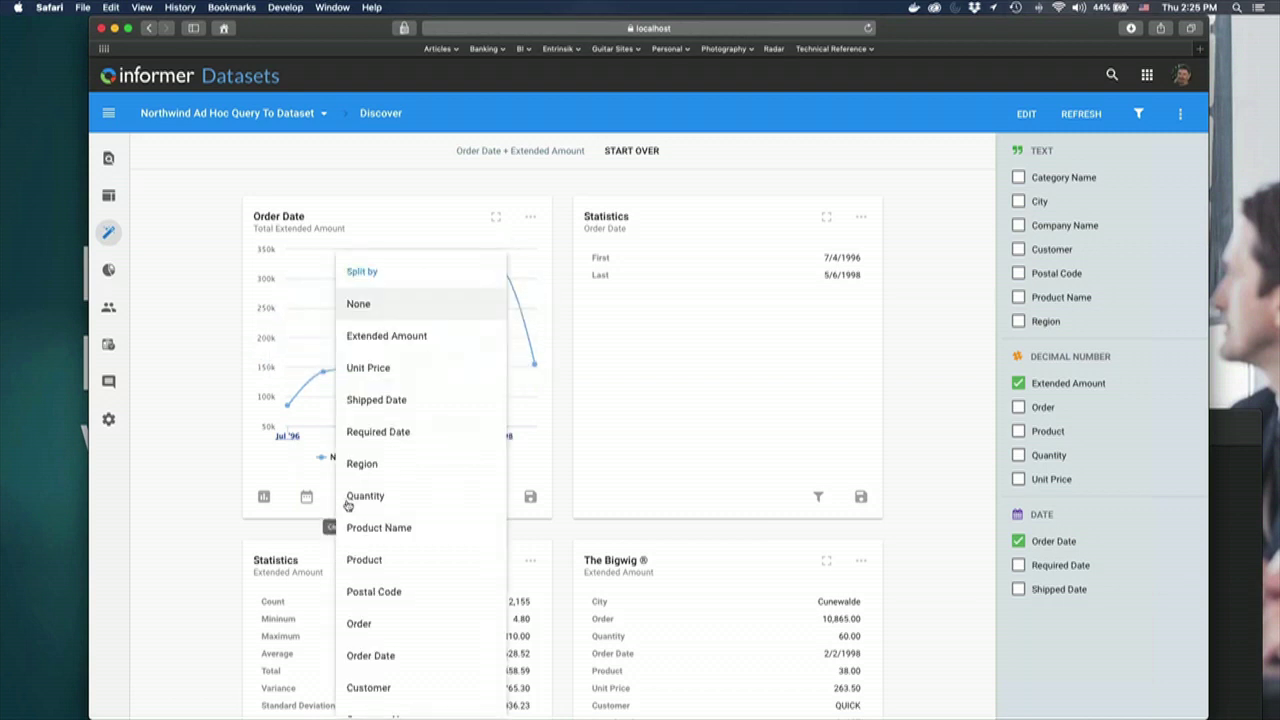
left_click(290, 476)
left_click(530, 216)
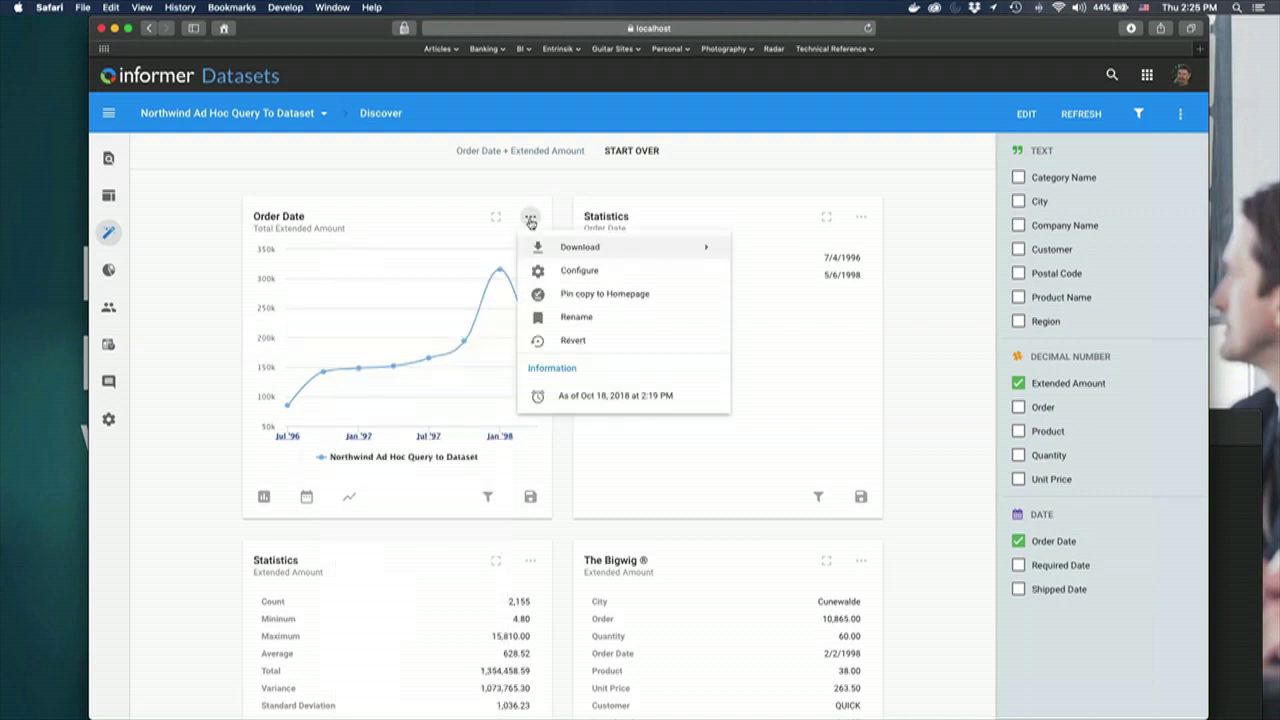
left_click(585, 270)
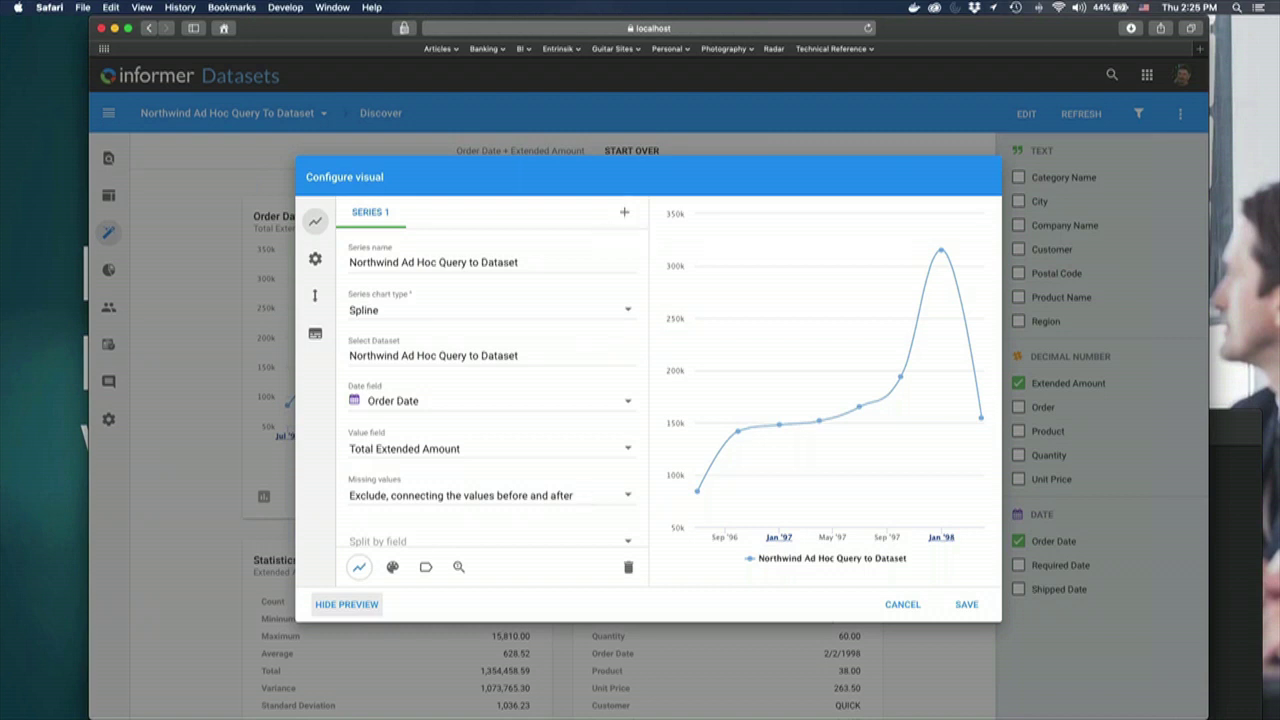
scroll(584, 450, "down", 3)
left_click(584, 432)
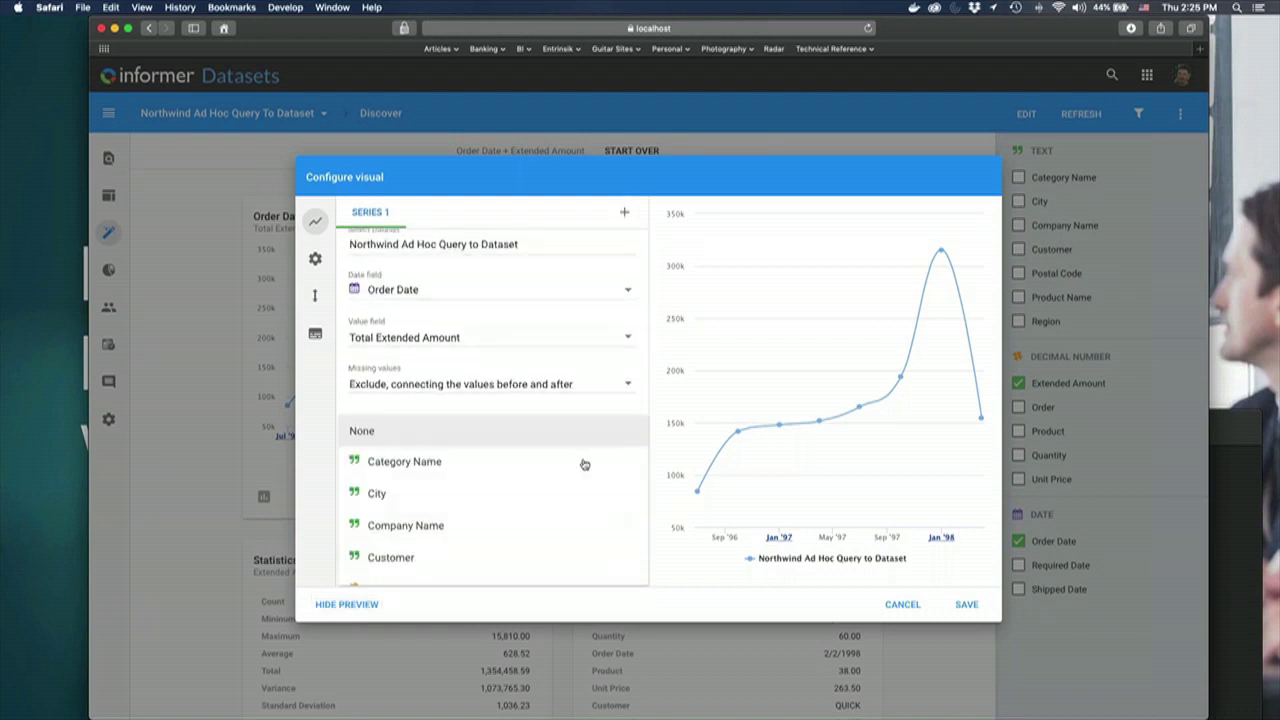
scroll(520, 491, "down", 5)
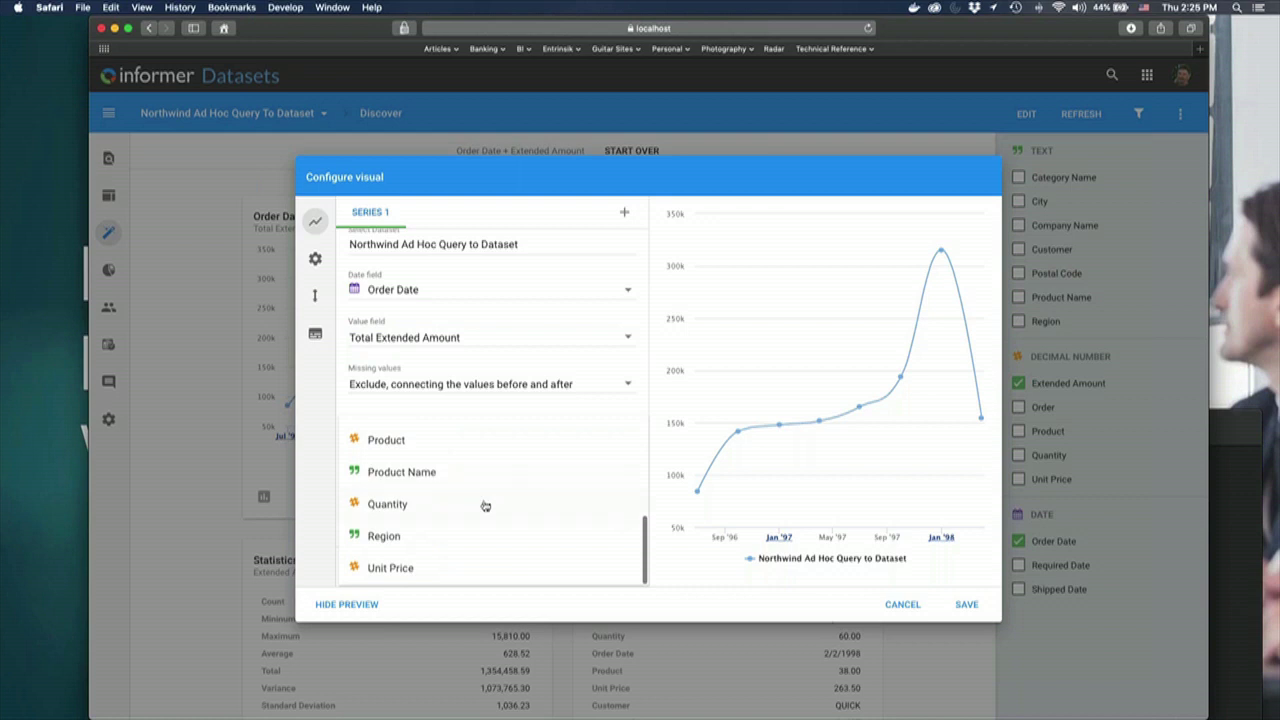
left_click(470, 536)
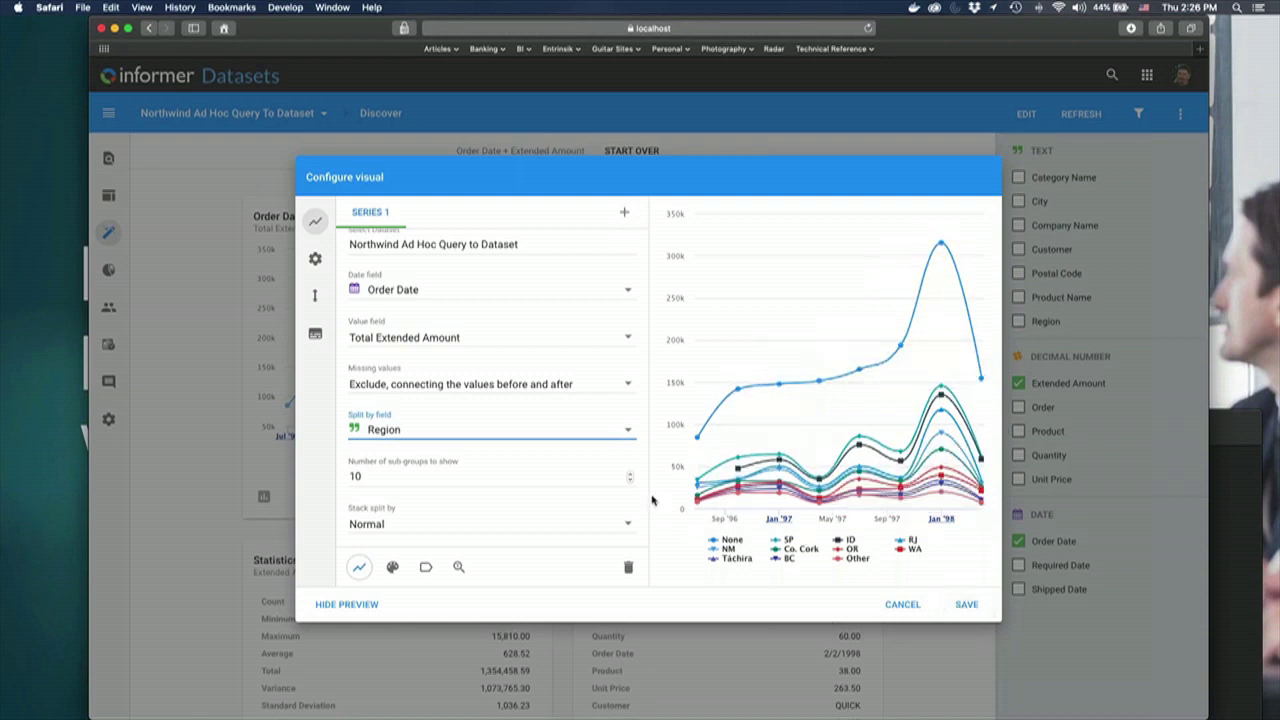
left_click(966, 604)
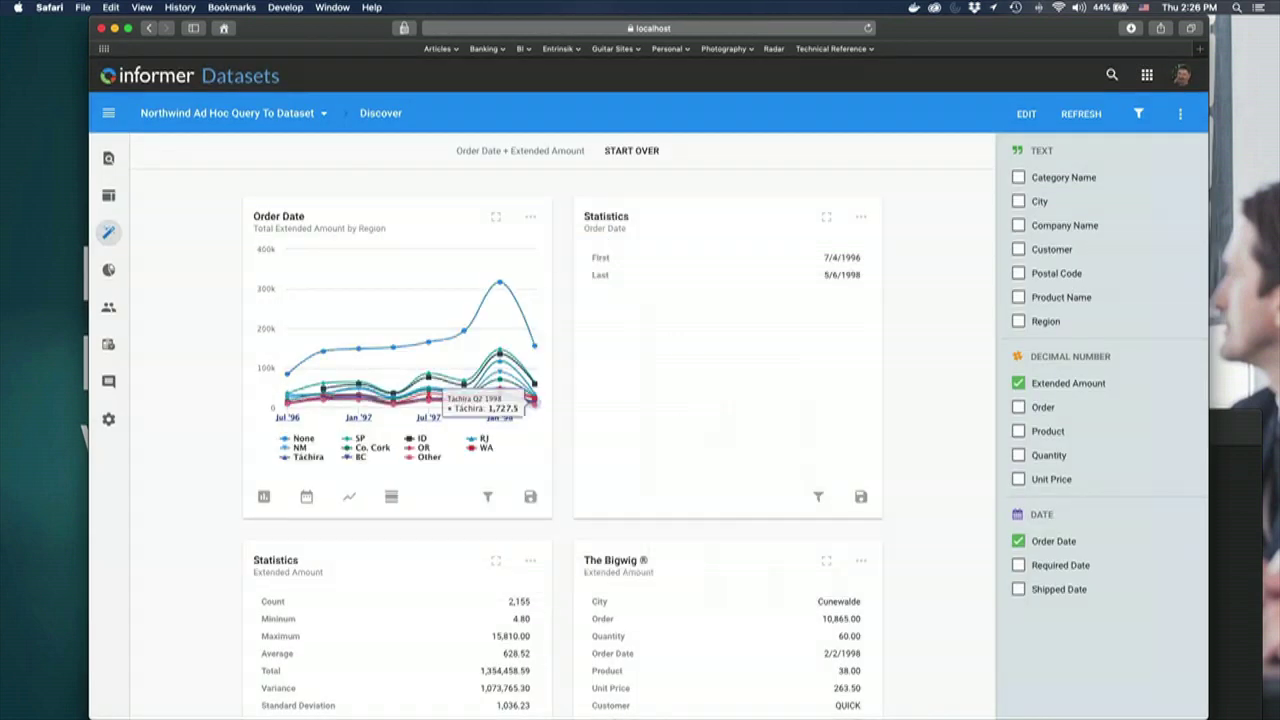
- Save the Order Date chart to the dataset's visuals and start Discover over with the Postal Code field
left_click(531, 497)
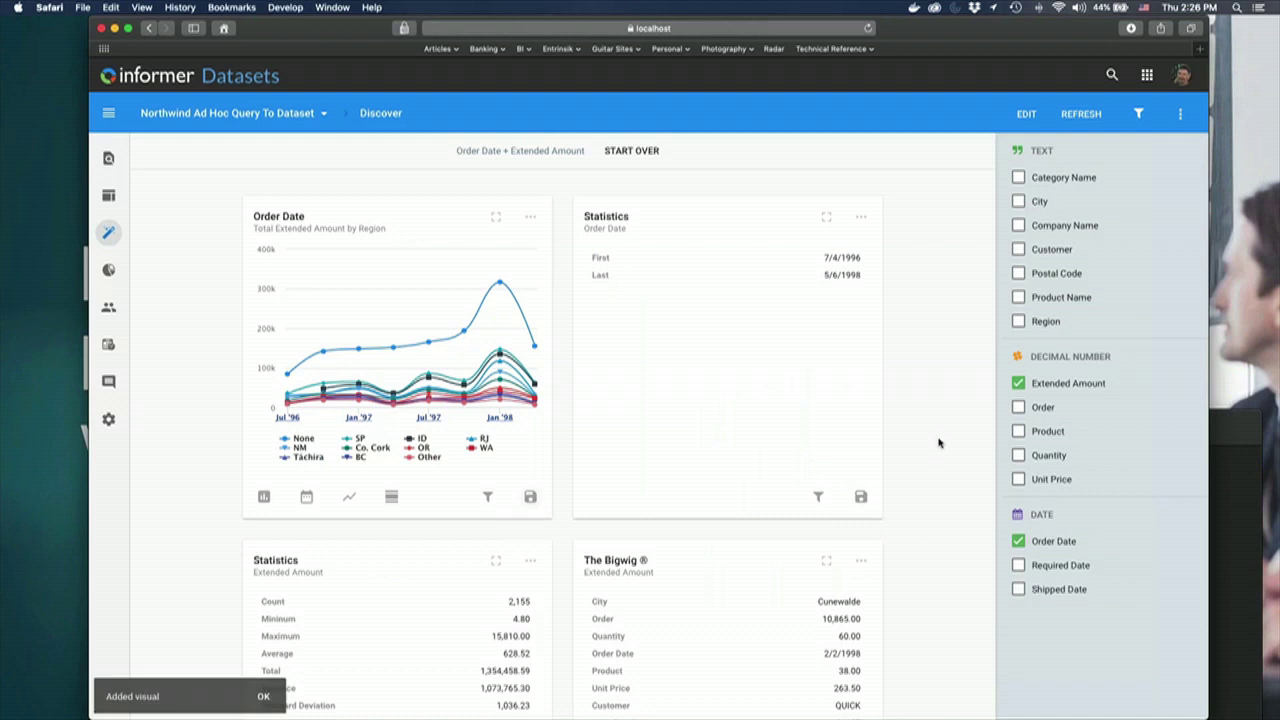
left_click(263, 689)
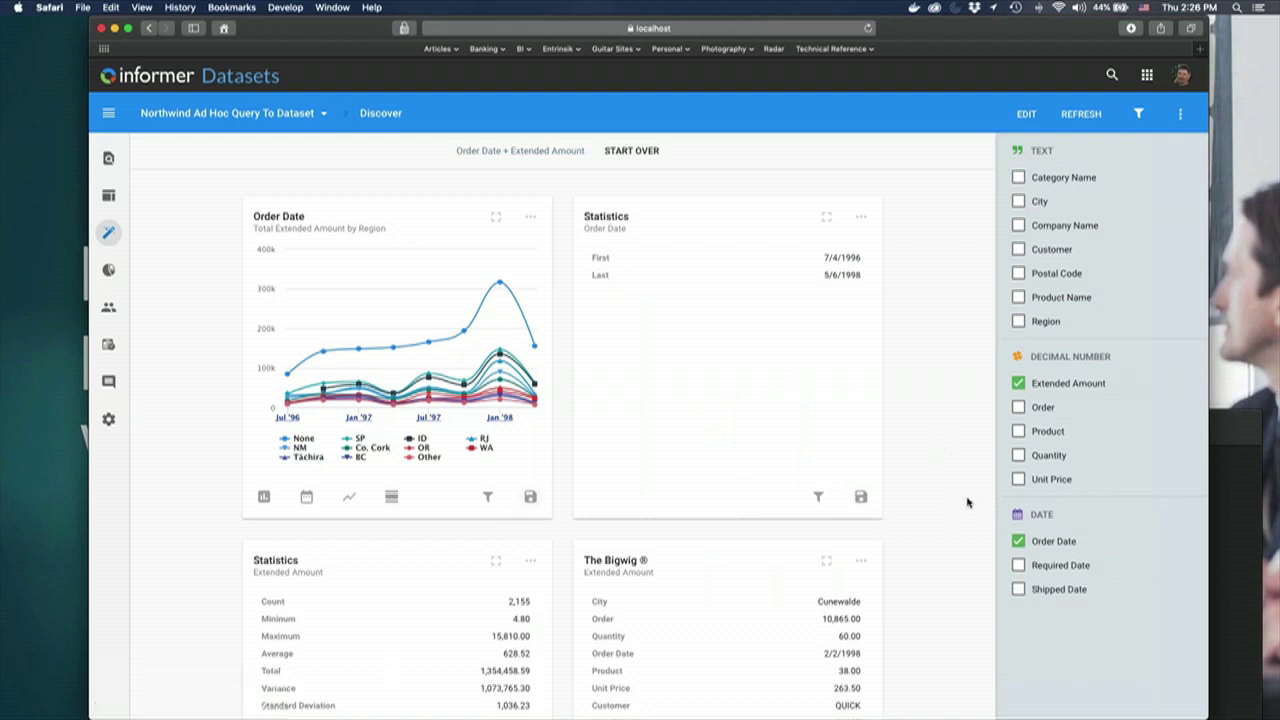
left_click(631, 150)
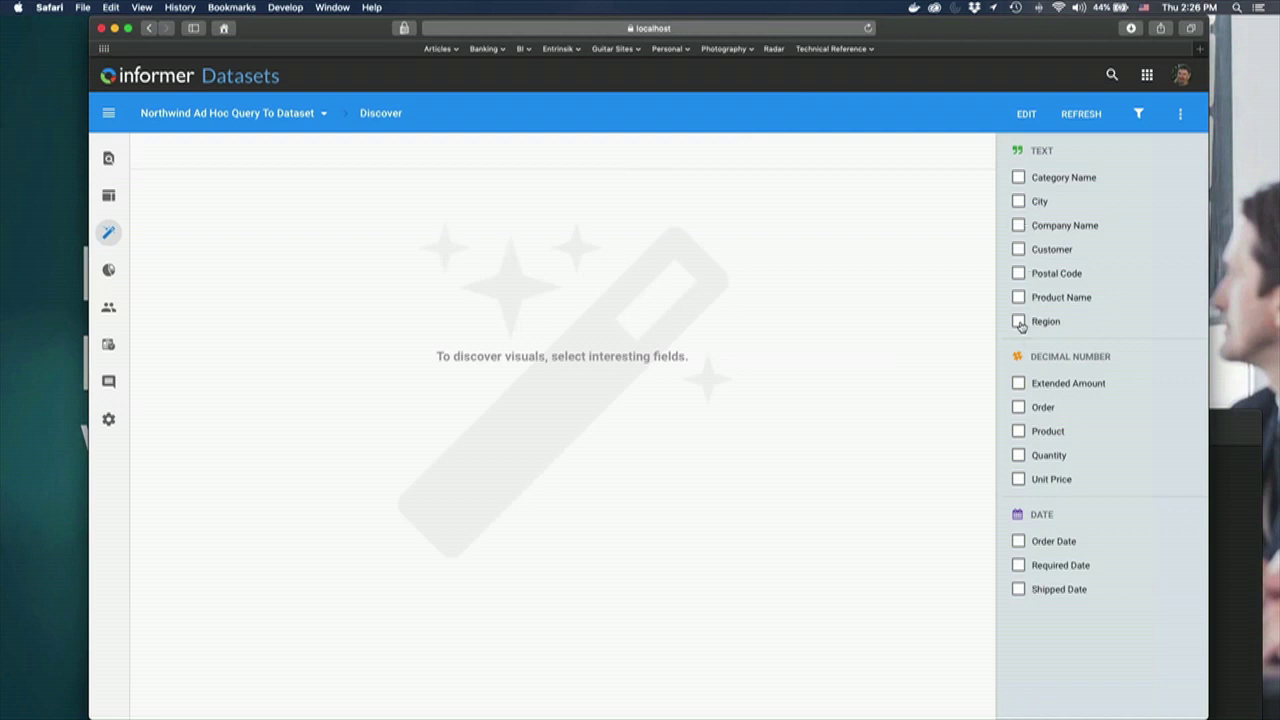
left_click(1019, 273)
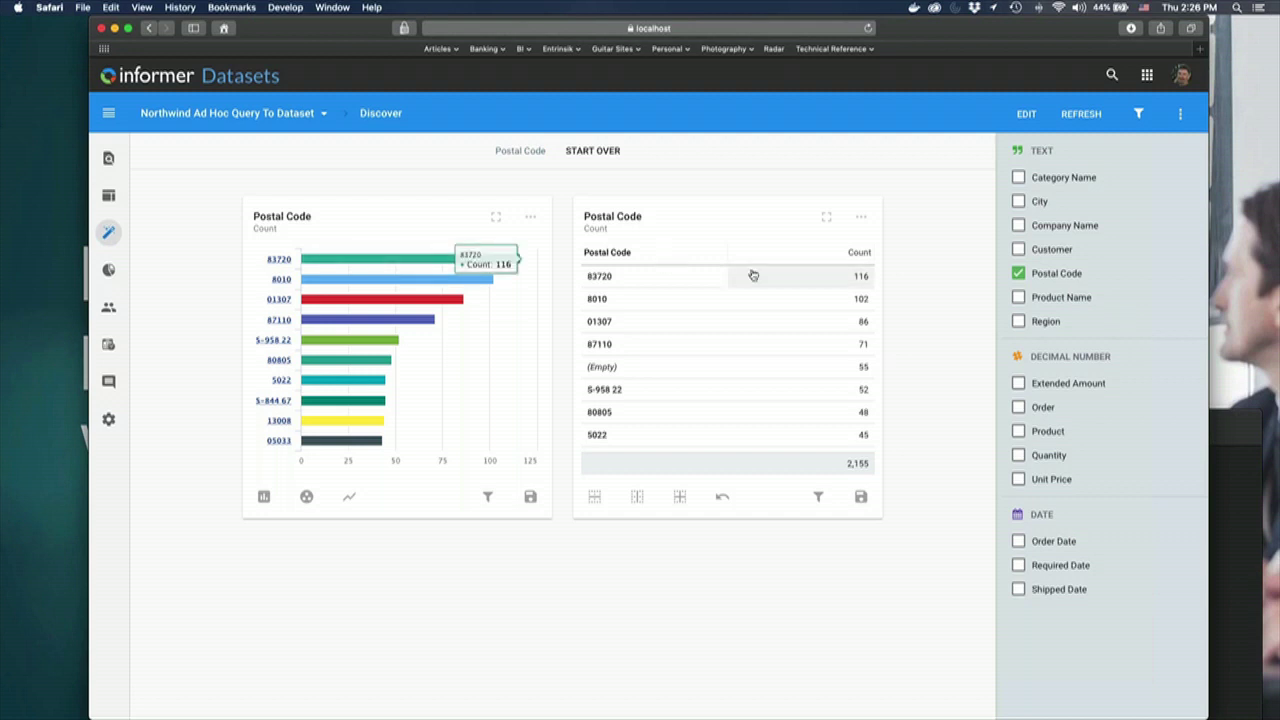
- Open the dataset's Visuals list and preview the saved Order Date chart and the Order Date Year by Month of Year pivot
left_click(108, 270)
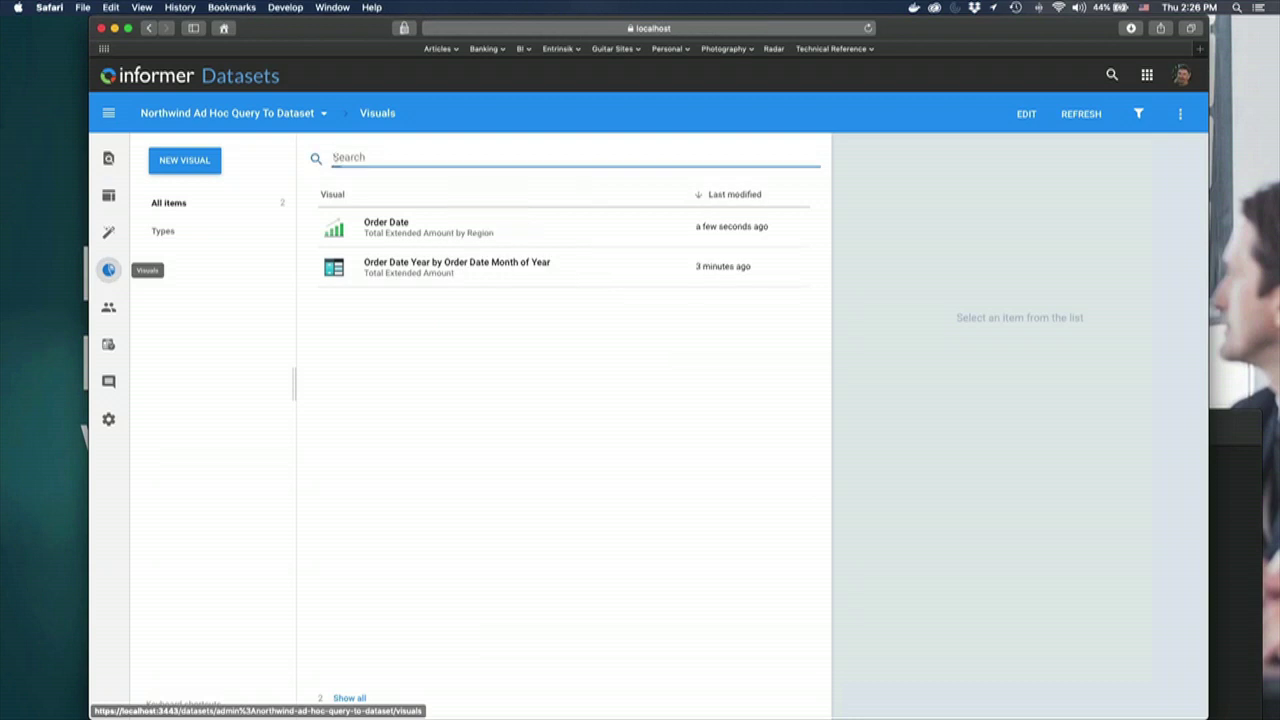
left_click(449, 232)
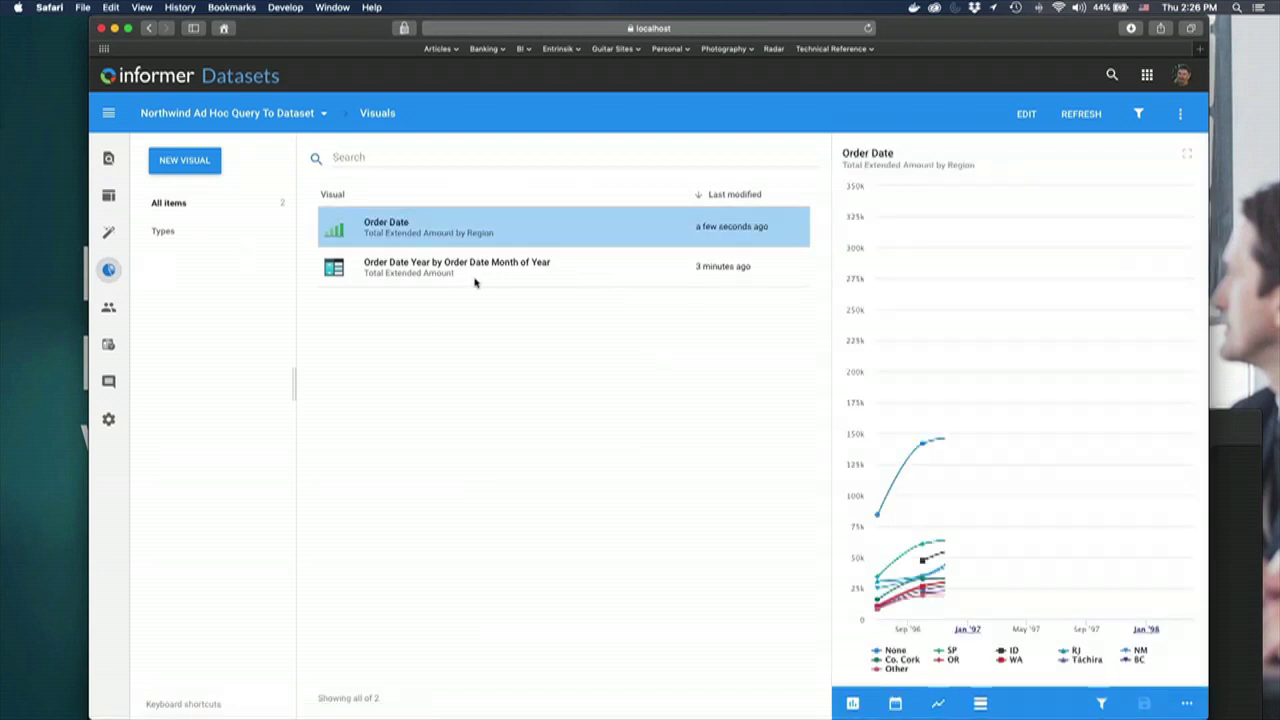
left_click(372, 265)
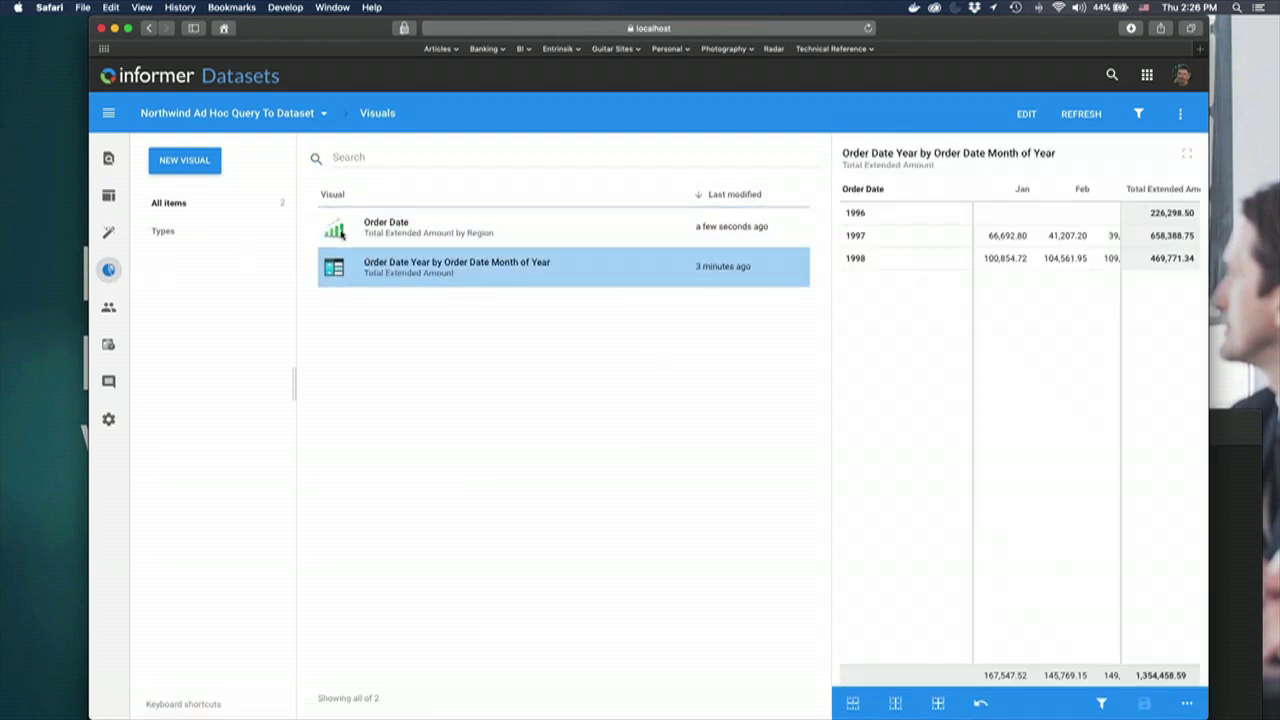
- Examine the chart, KPI and table types available for a new visual and return to the dataset's records
left_click(205, 162)
mouse_move(205, 194)
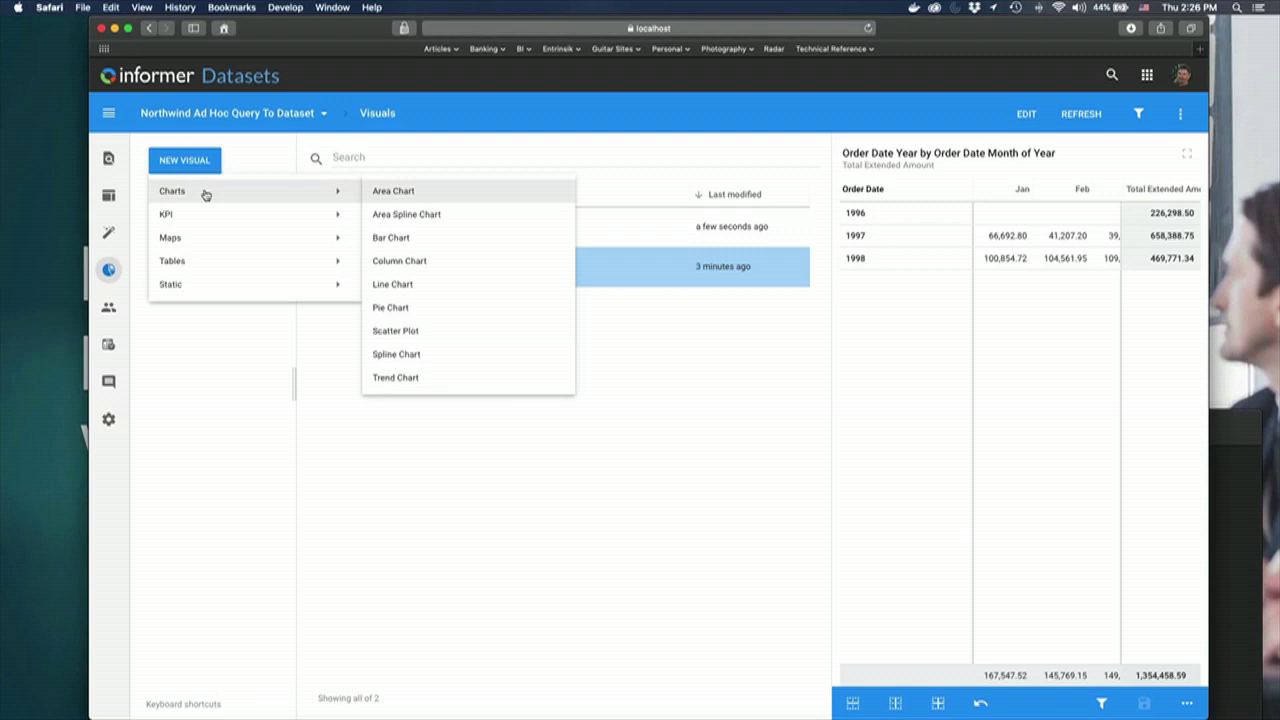
mouse_move(245, 221)
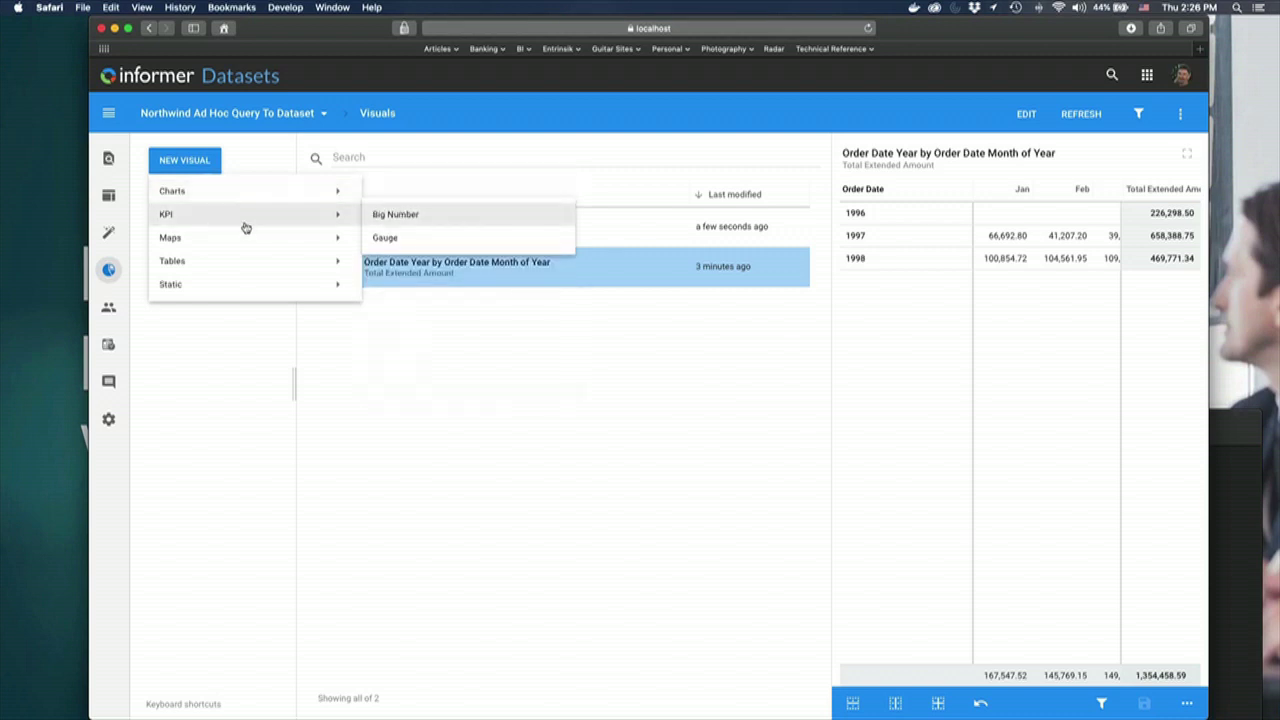
mouse_move(280, 261)
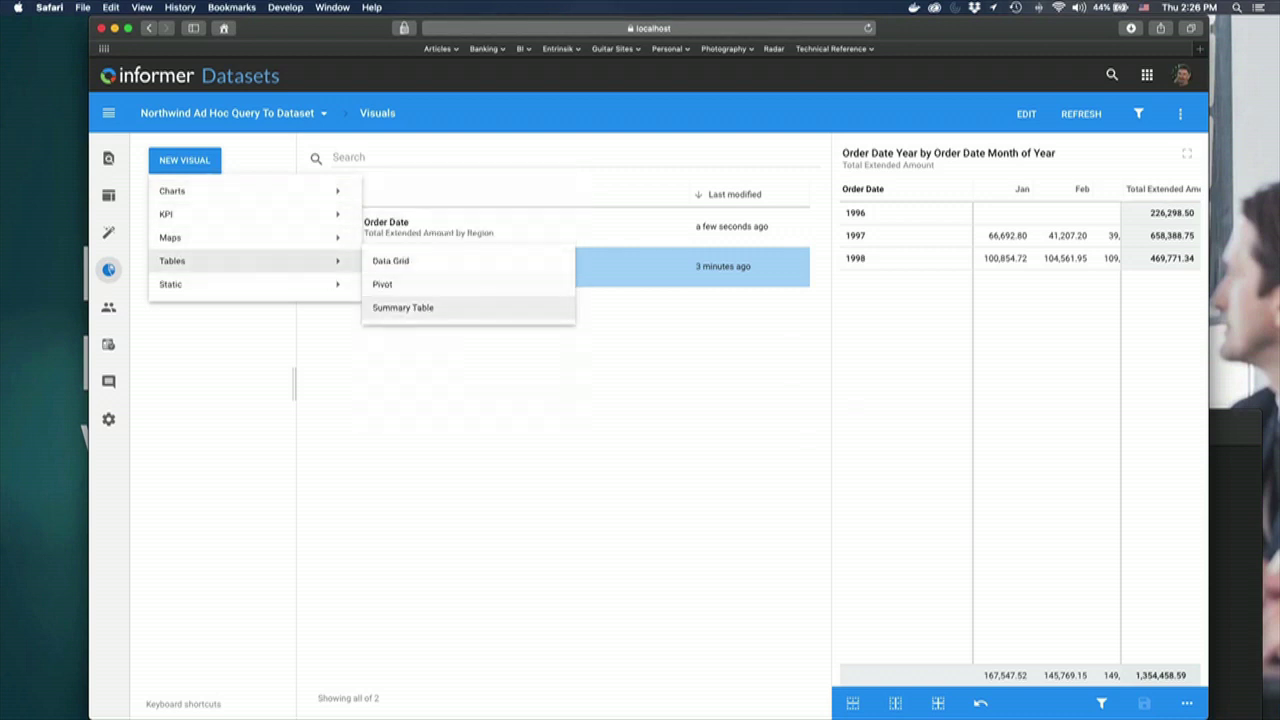
left_click(530, 395)
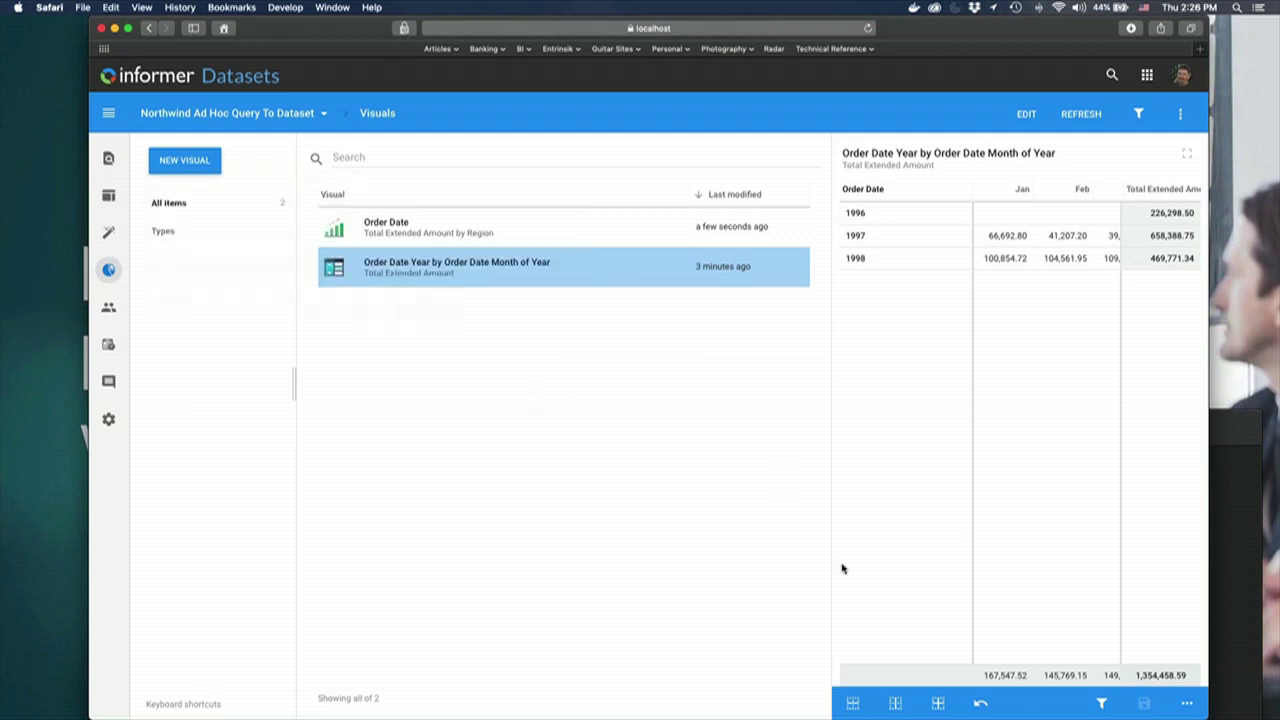
left_click(111, 158)
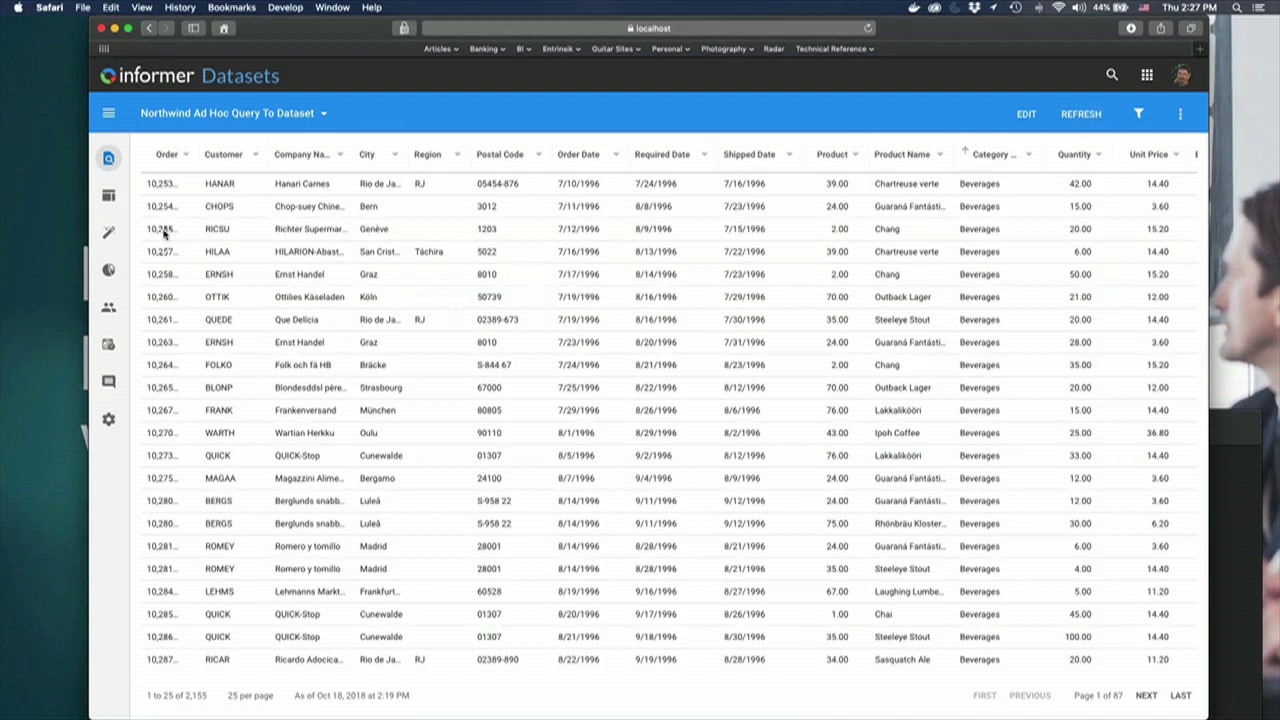
left_click(1147, 74)
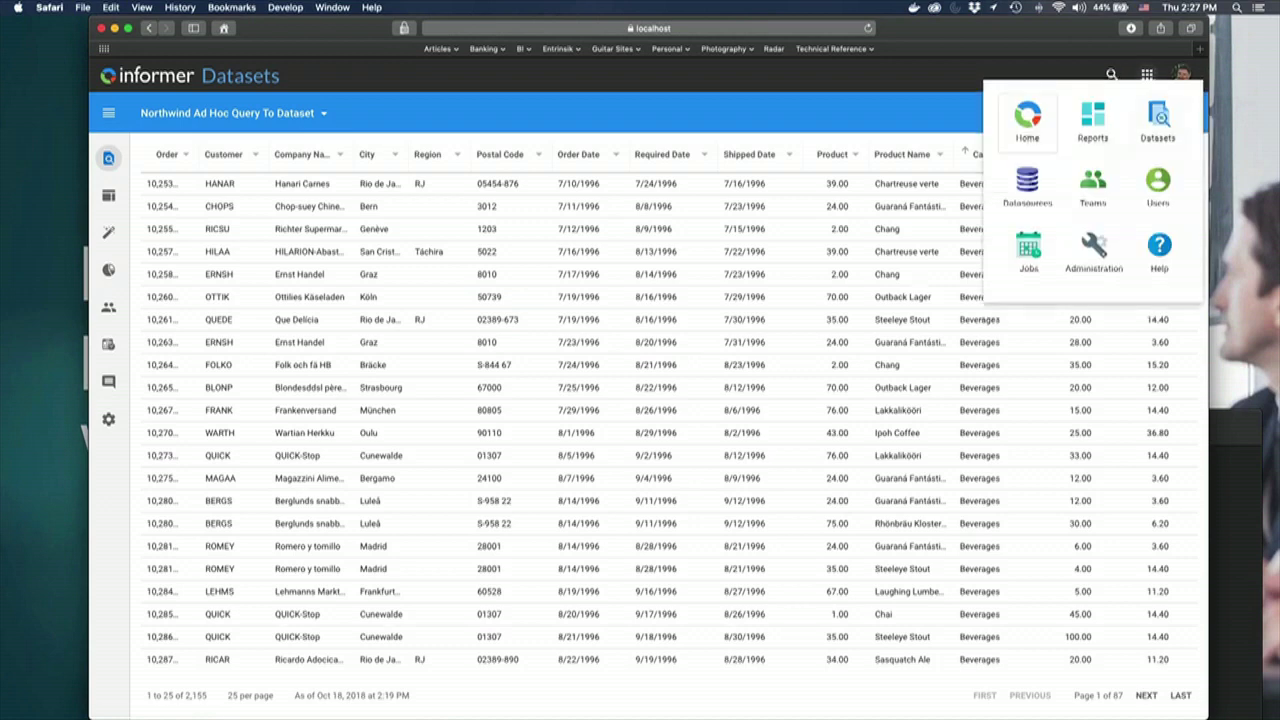
left_click(1093, 125)
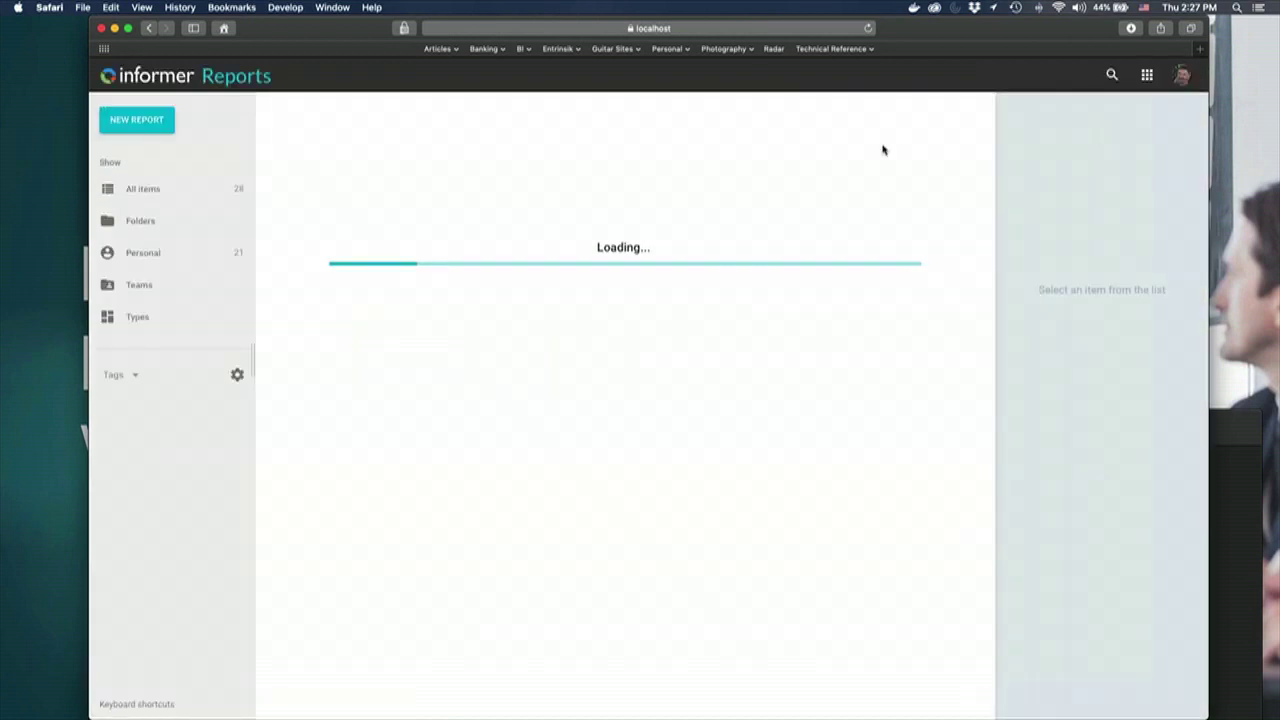
left_click(139, 121)
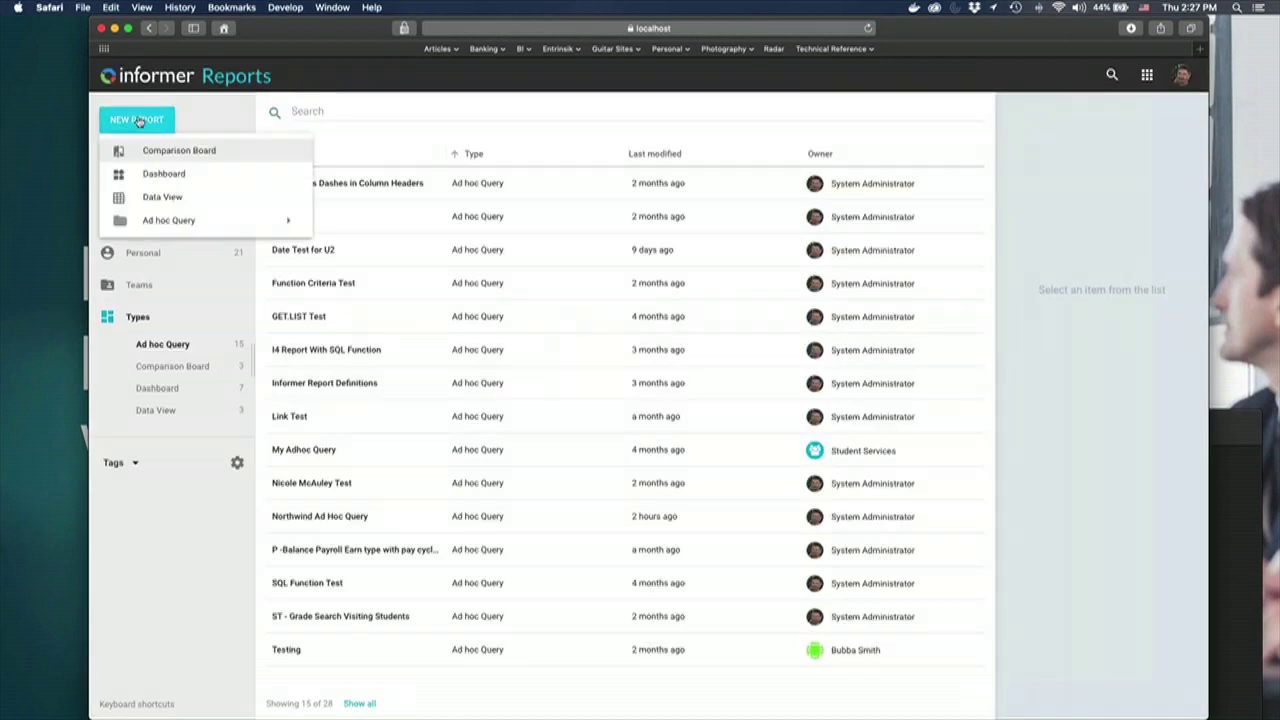
left_click(186, 172)
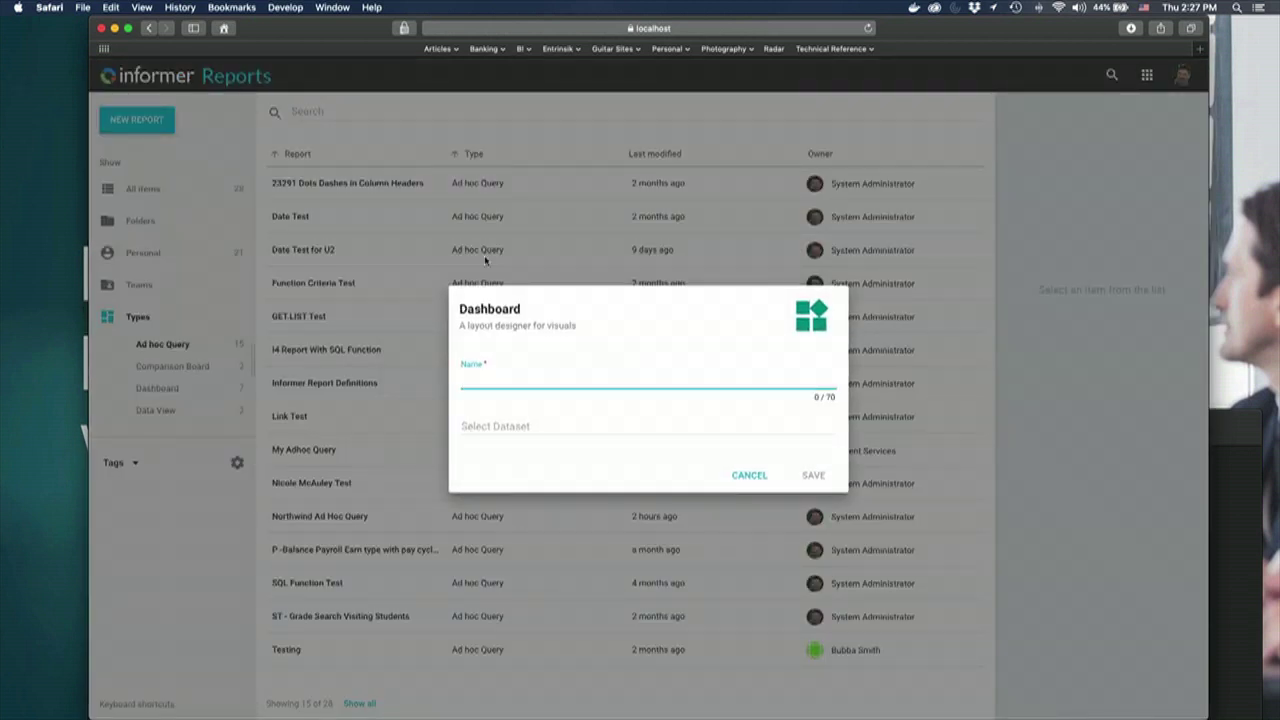
left_click(749, 476)
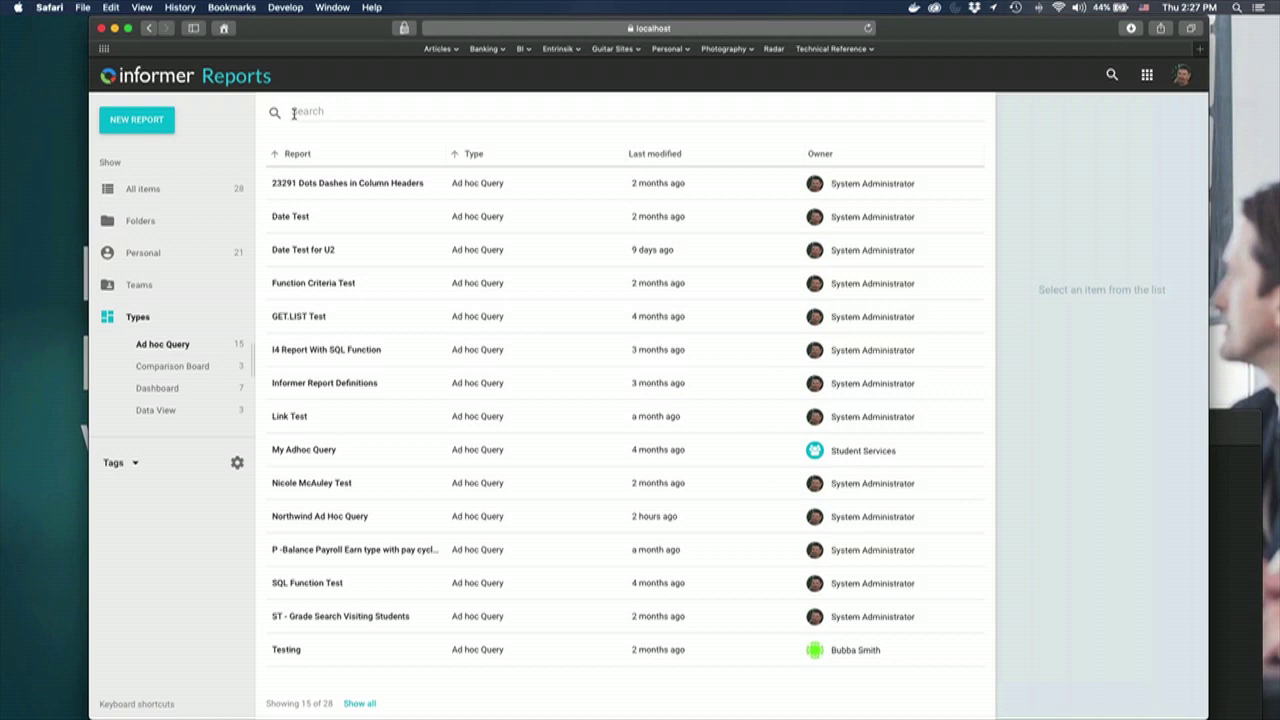
left_click(153, 89)
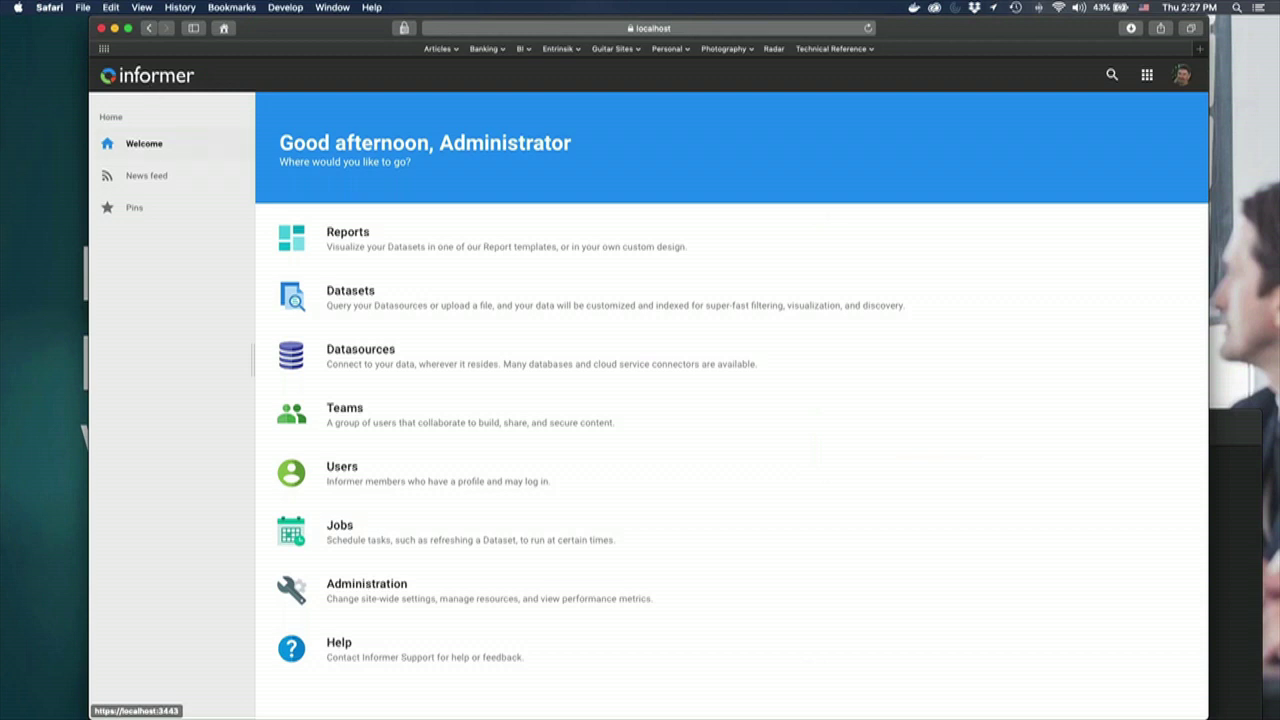
- Create a new refresh job for the Northwind Ad Hoc Query To Dataset from its Jobs page
left_click(422, 300)
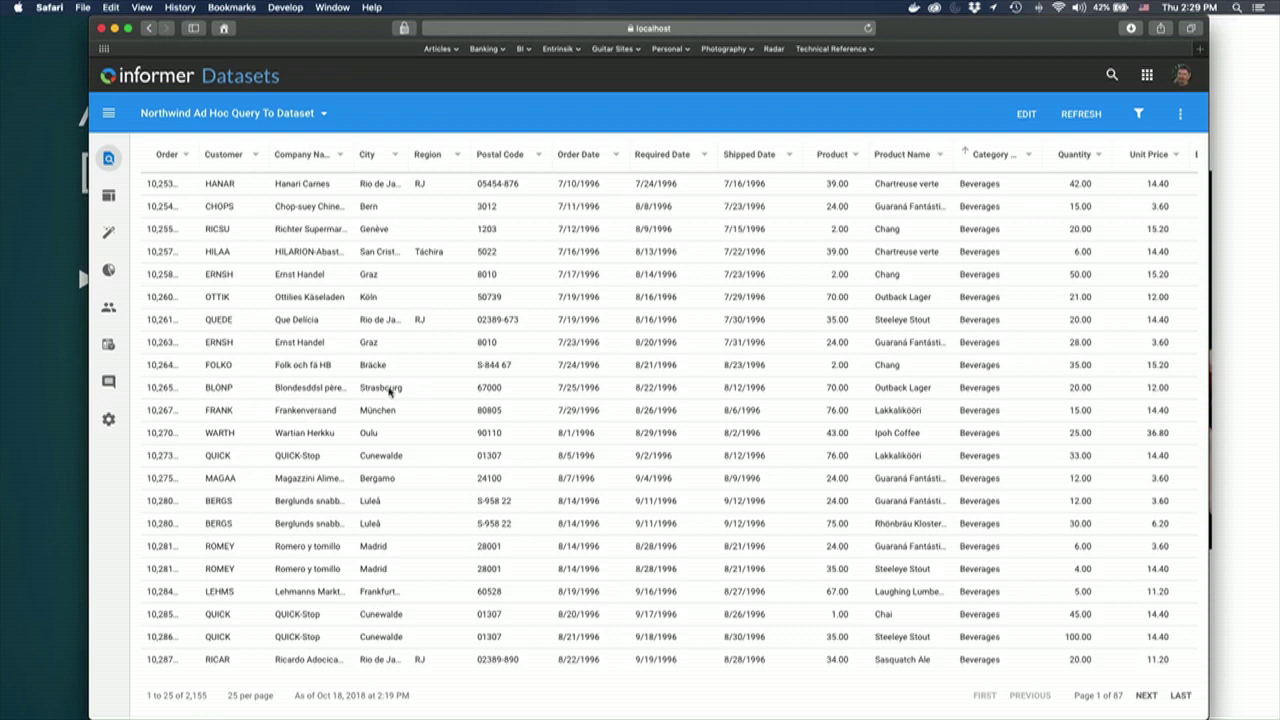
left_click(105, 347)
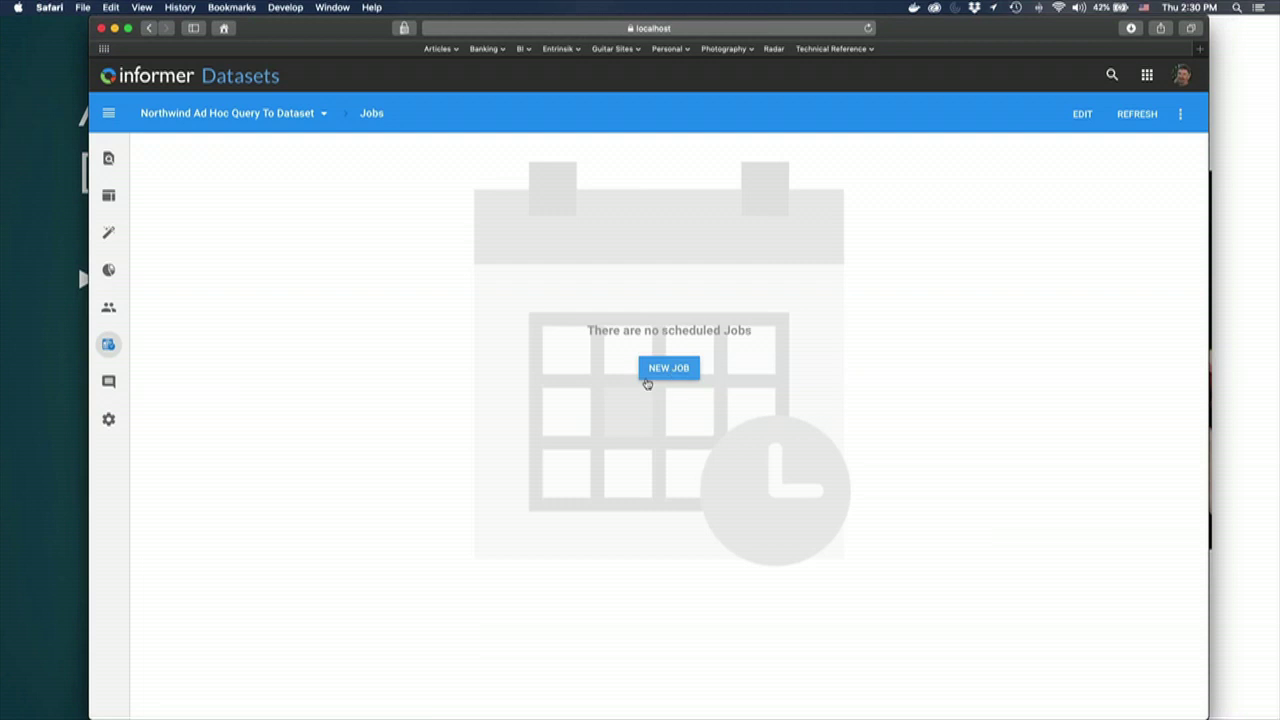
left_click(677, 368)
left_click(779, 504)
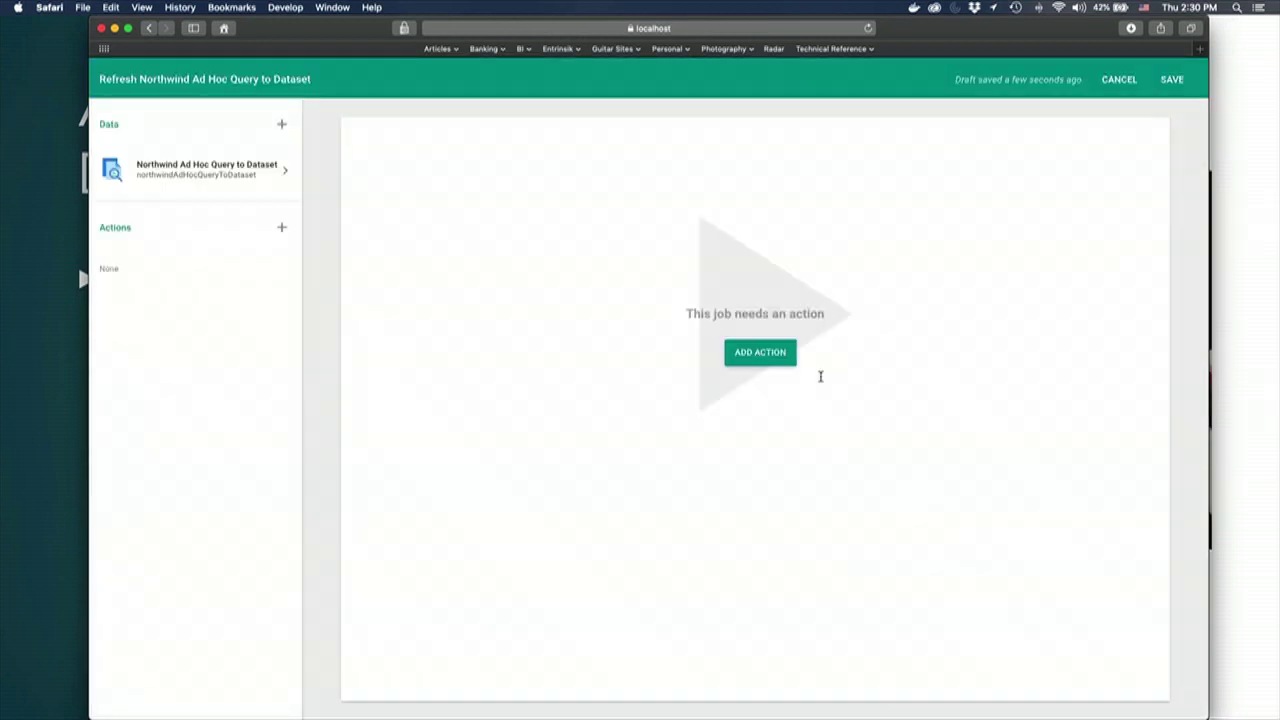
- Review the job's available actions and its included dataset, and save the refresh job without any action
left_click(757, 360)
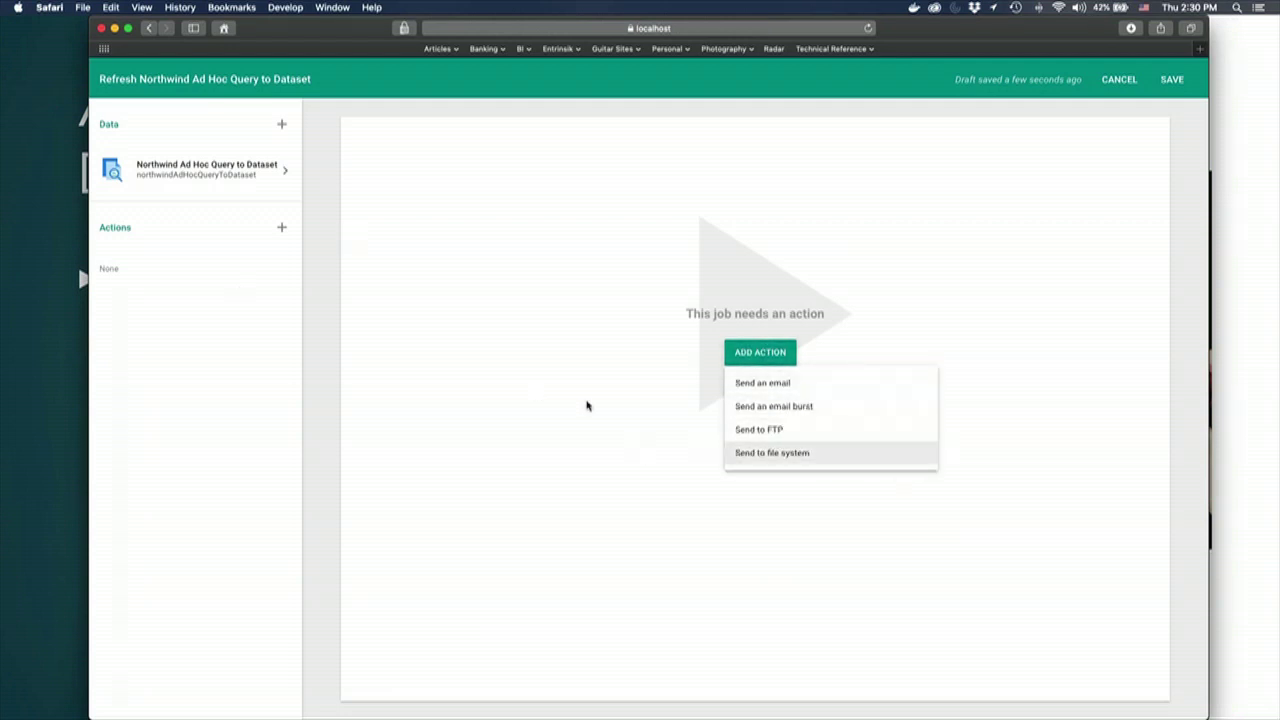
left_click(517, 323)
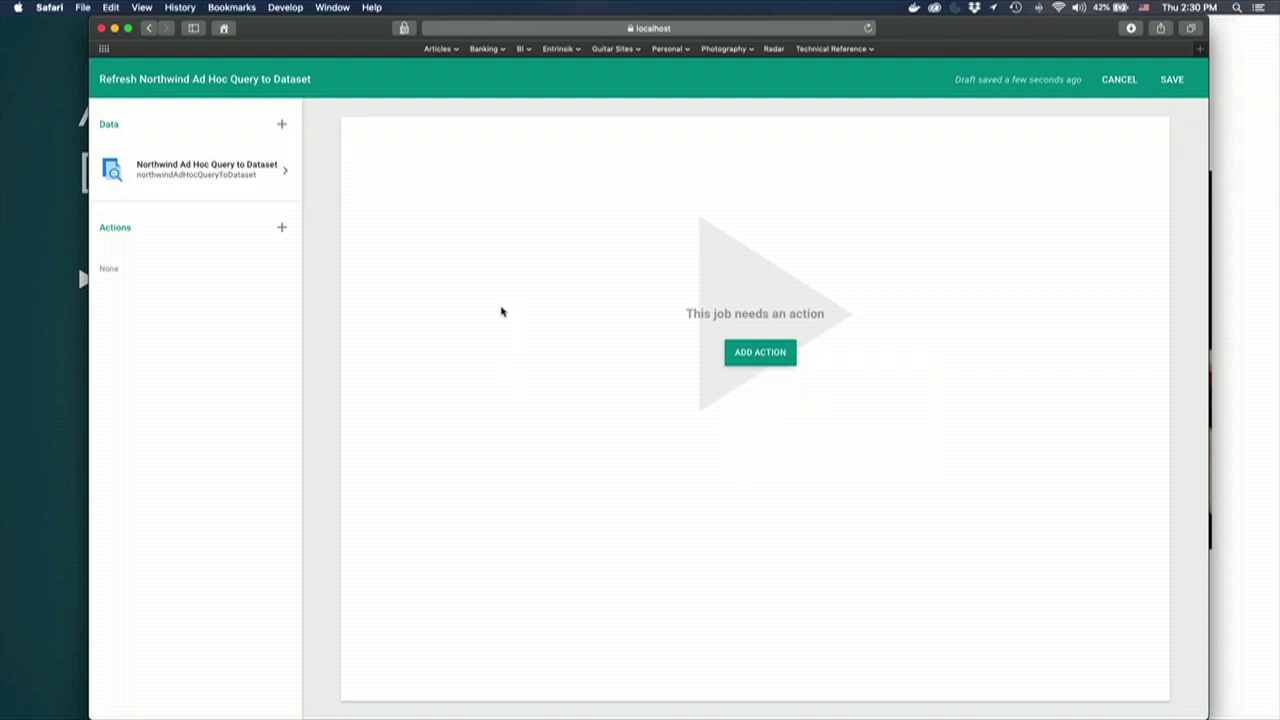
left_click(212, 172)
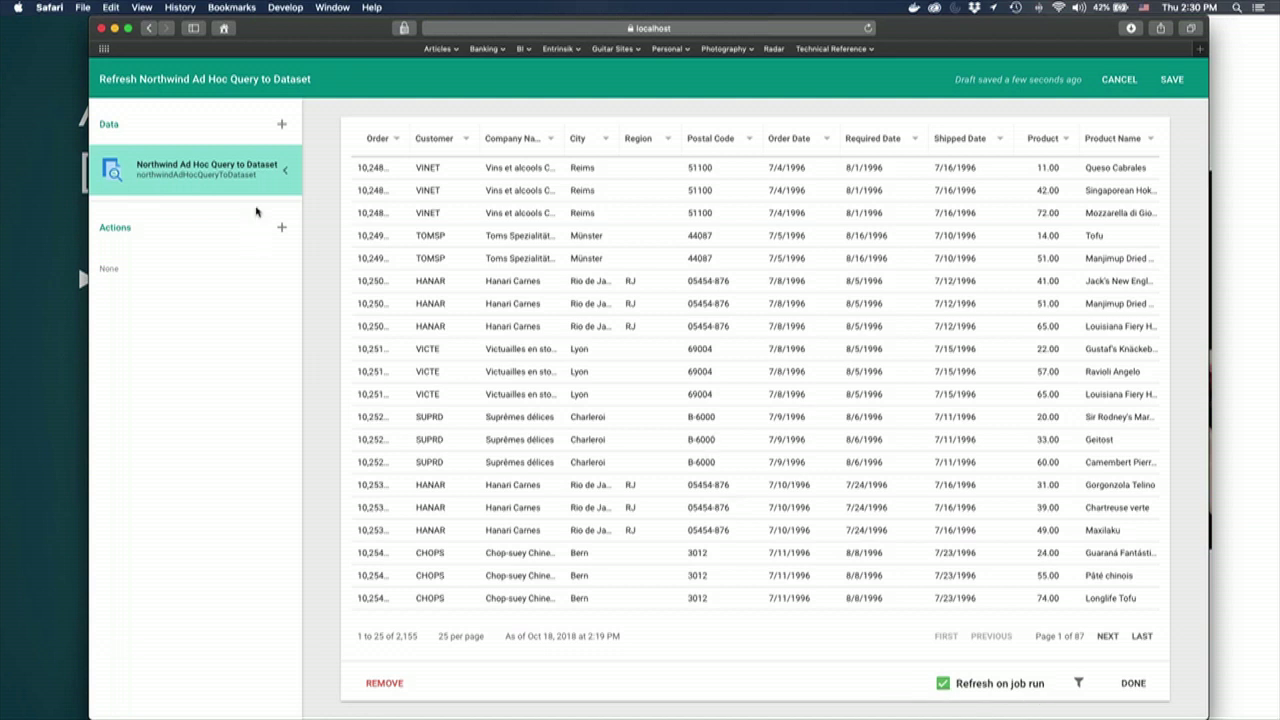
left_click(1170, 80)
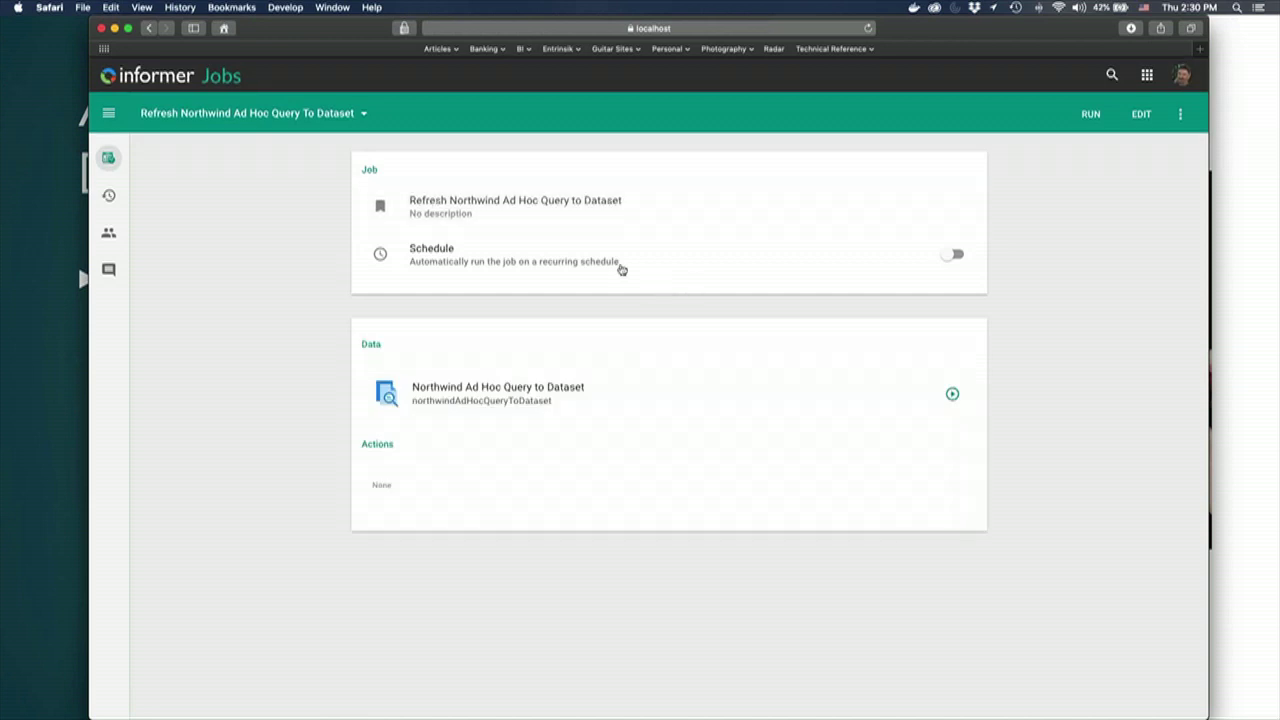
- Examine the interval options for the refresh job's recurring schedule and leave the schedule unset
left_click(621, 262)
left_click(684, 302)
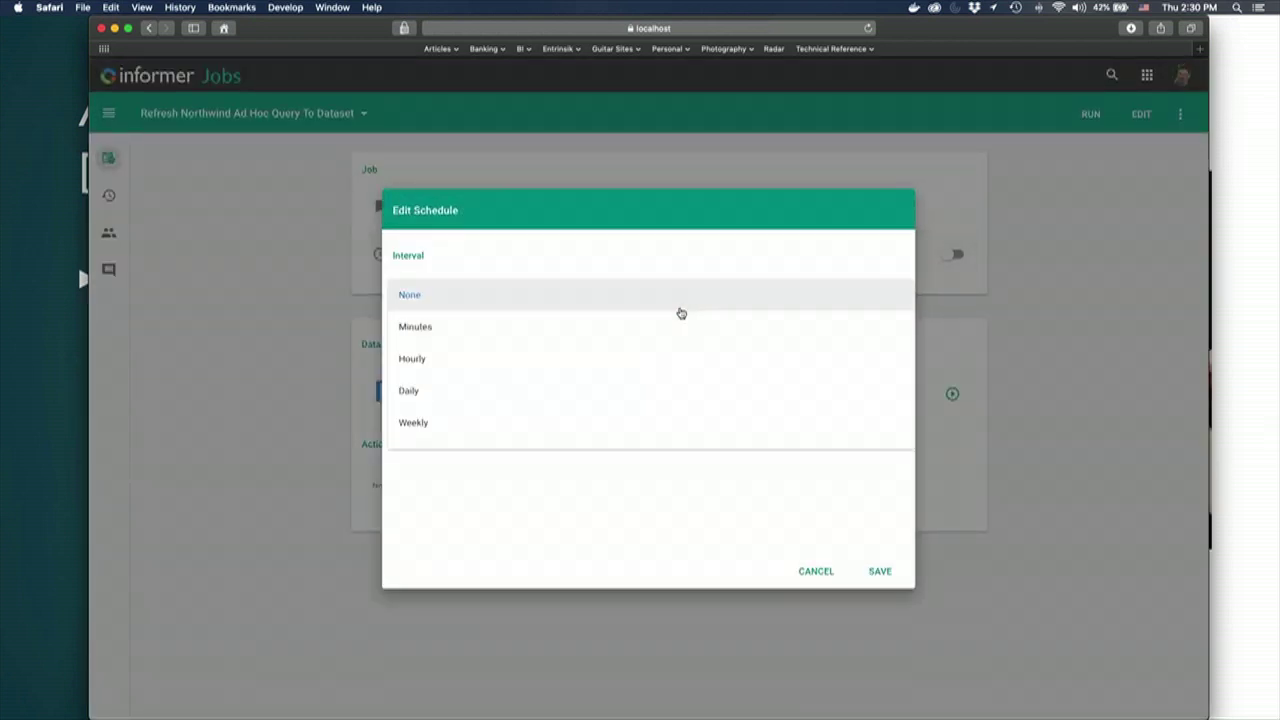
scroll(678, 320, "down", 3)
scroll(665, 334, "up", 2)
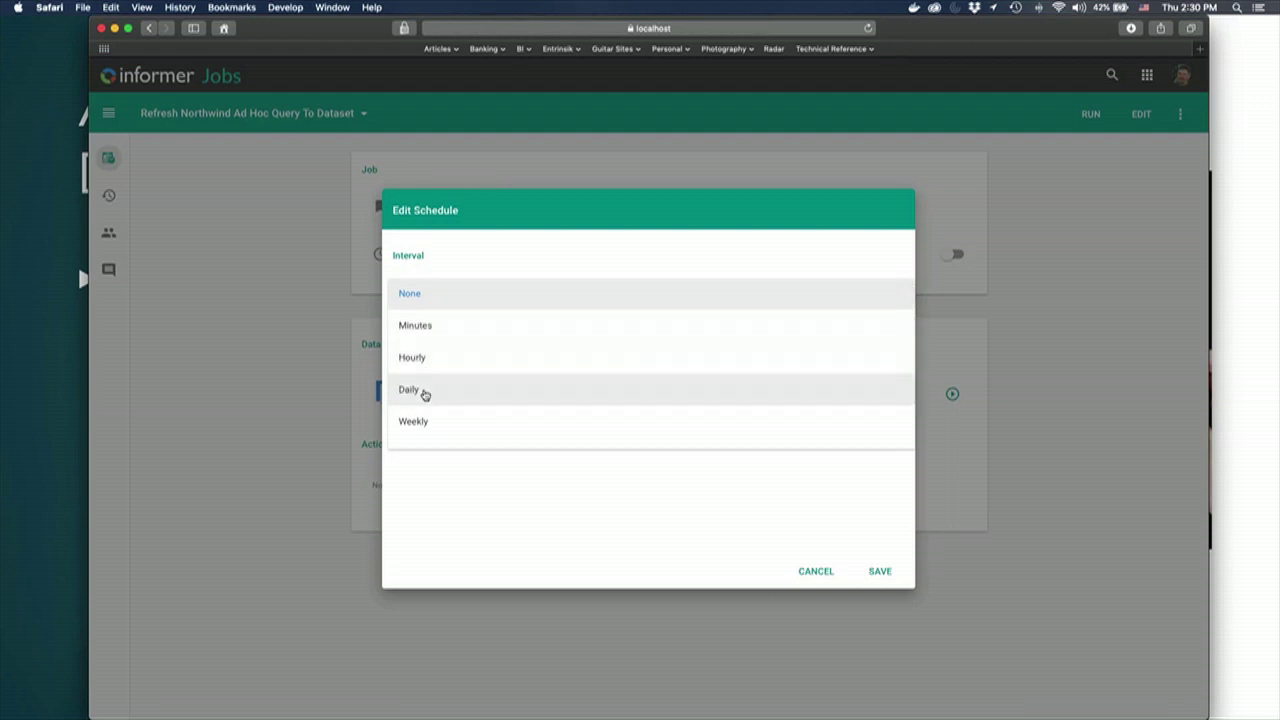
scroll(424, 394, "down", 2)
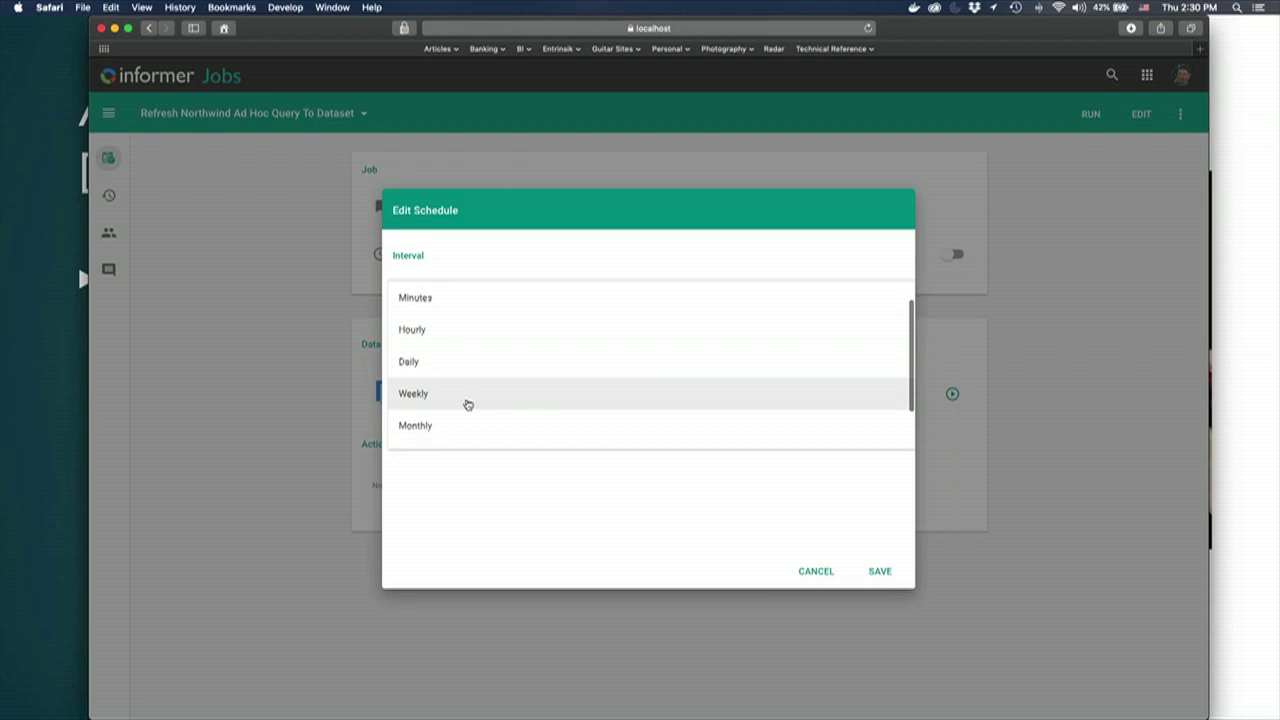
scroll(501, 407, "down", 1)
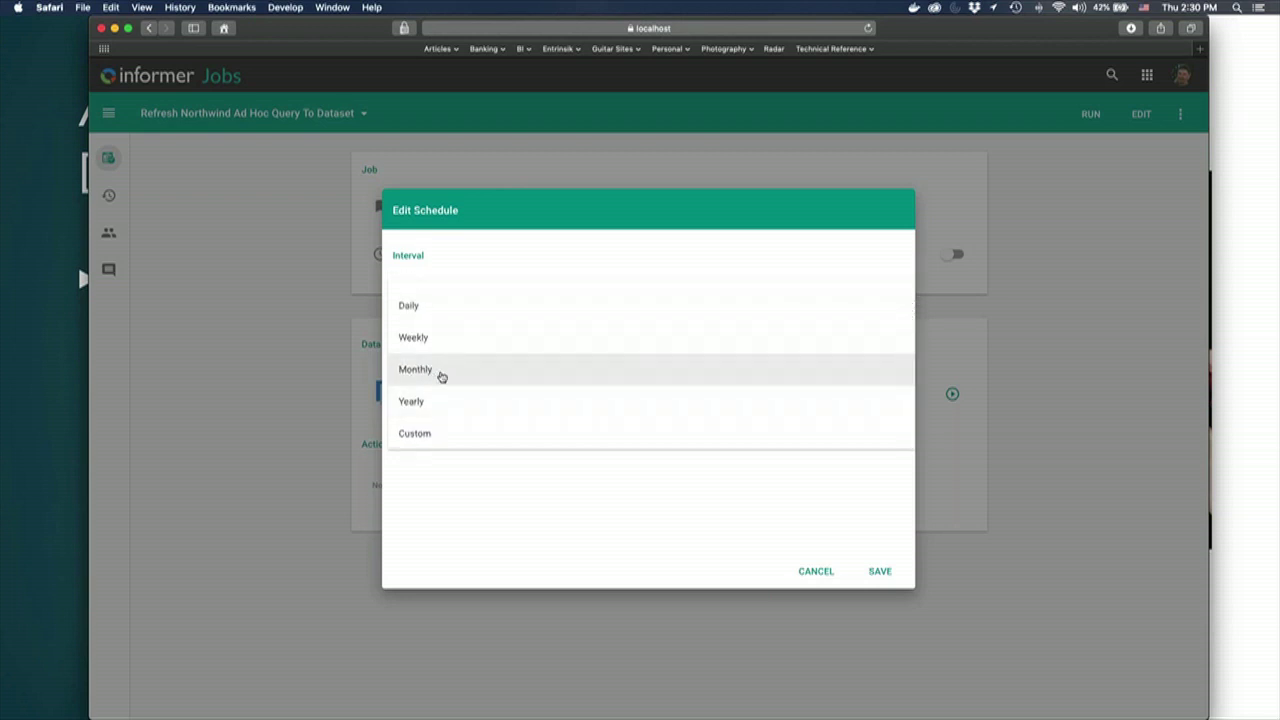
scroll(432, 408, "down", 1)
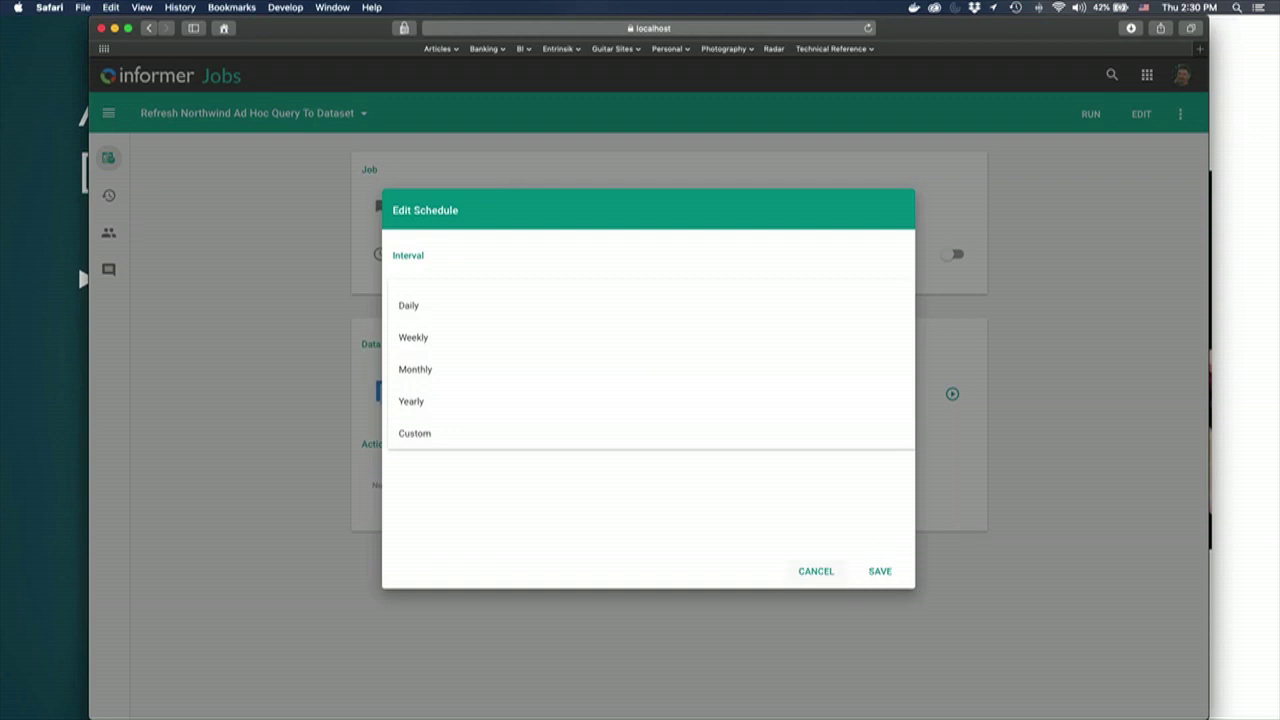
left_click(816, 571)
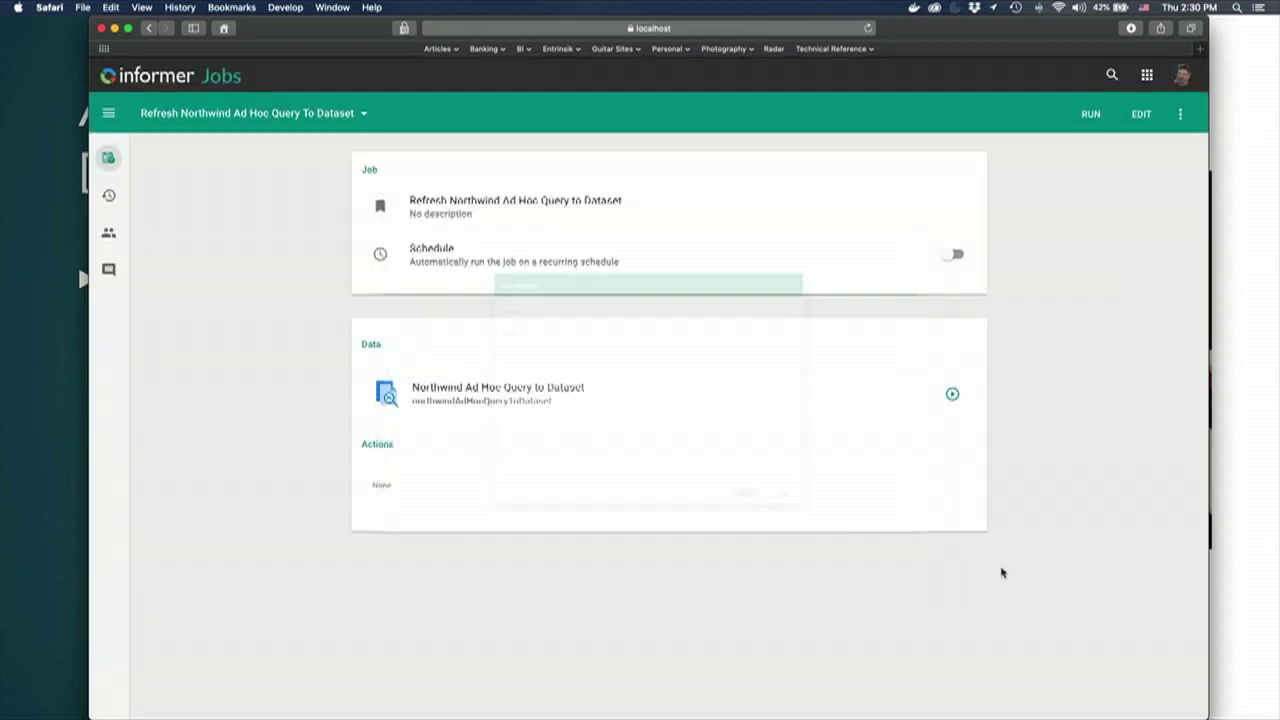
- Delete the Refresh Northwind Ad Hoc Query to Dataset job
left_click(1180, 118)
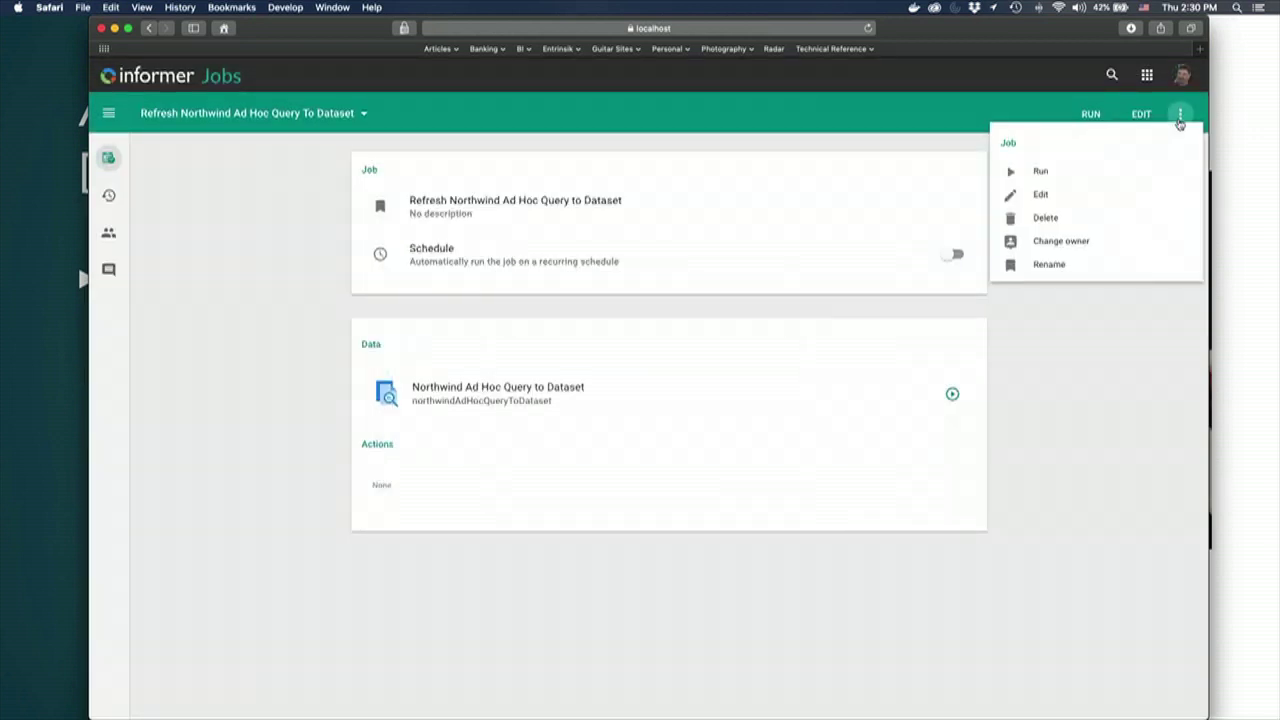
left_click(1044, 220)
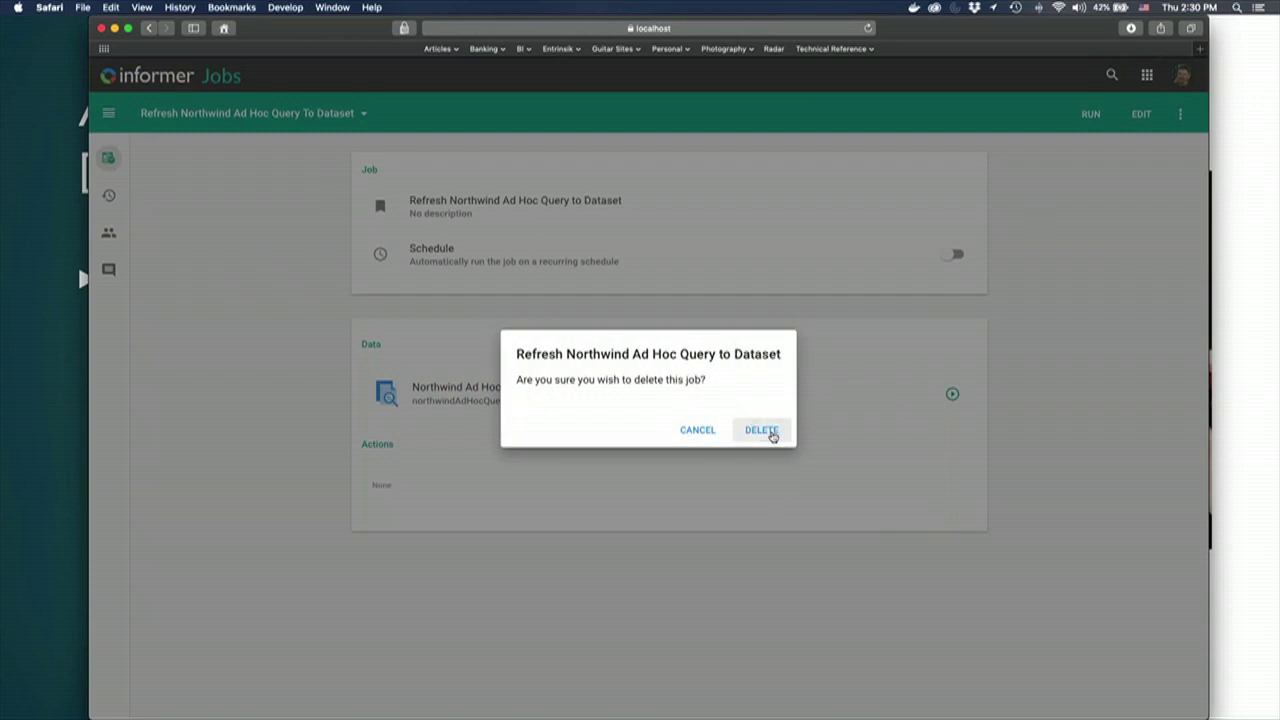
left_click(768, 432)
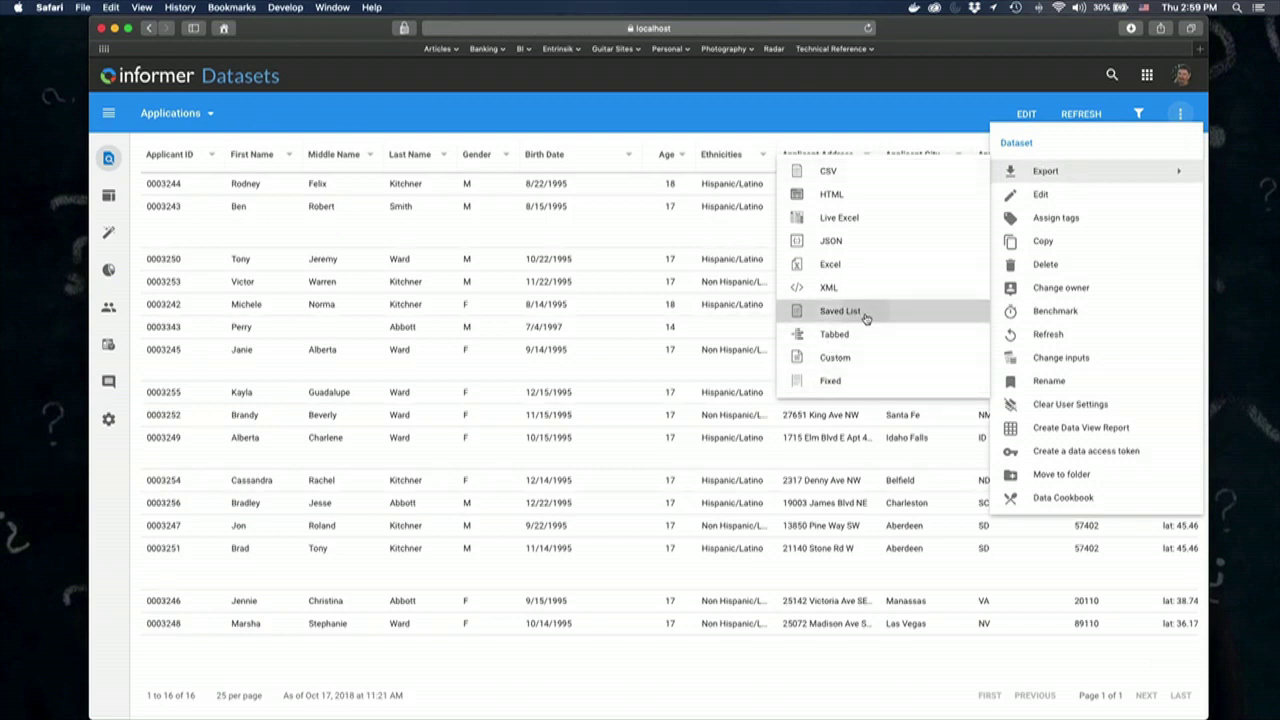
- Set up a Saved List export of the Applications dataset named MY.SAVE.LIST with College ERP as the datasource
left_click(866, 314)
left_click(558, 376)
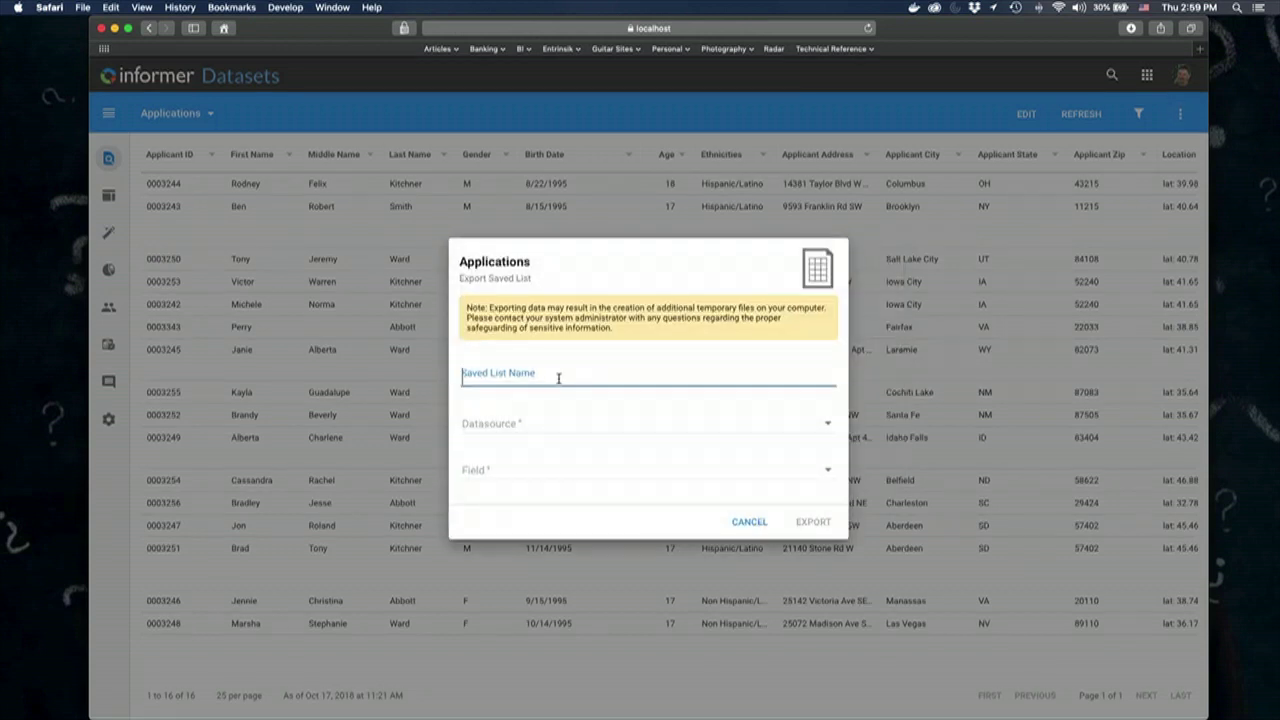
type("MY.SA")
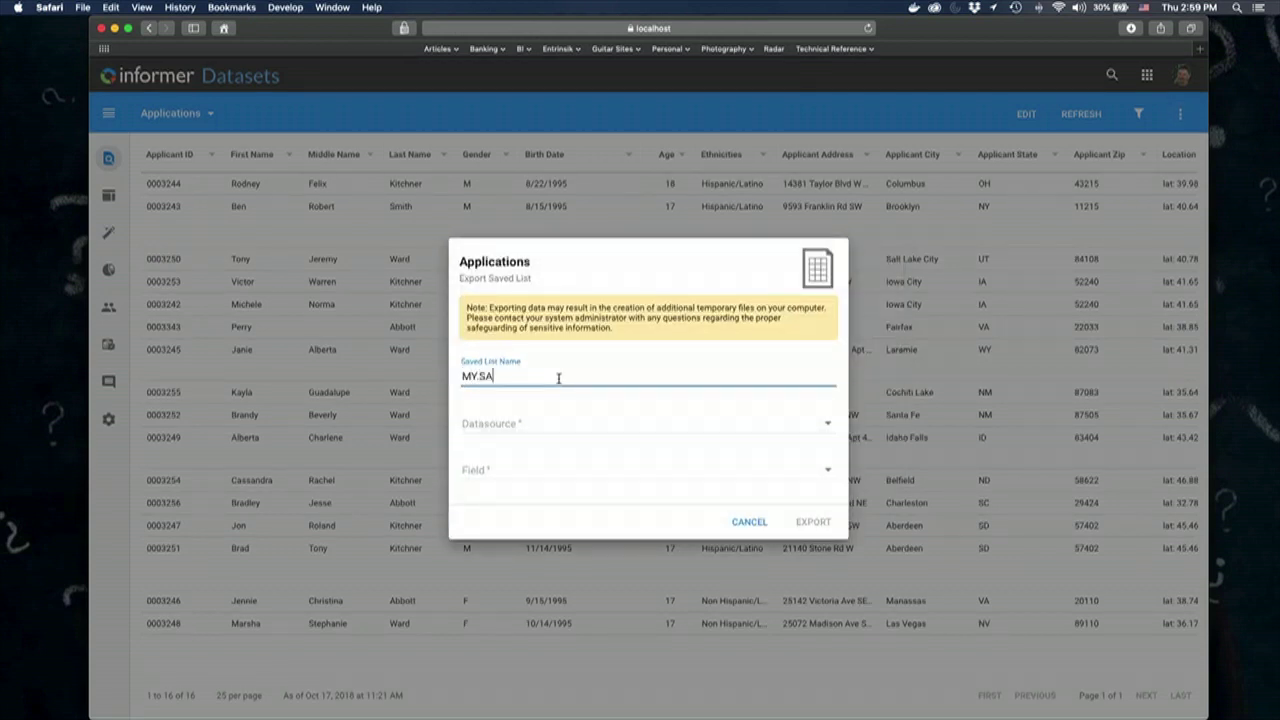
type("VE.LIST")
left_click(535, 423)
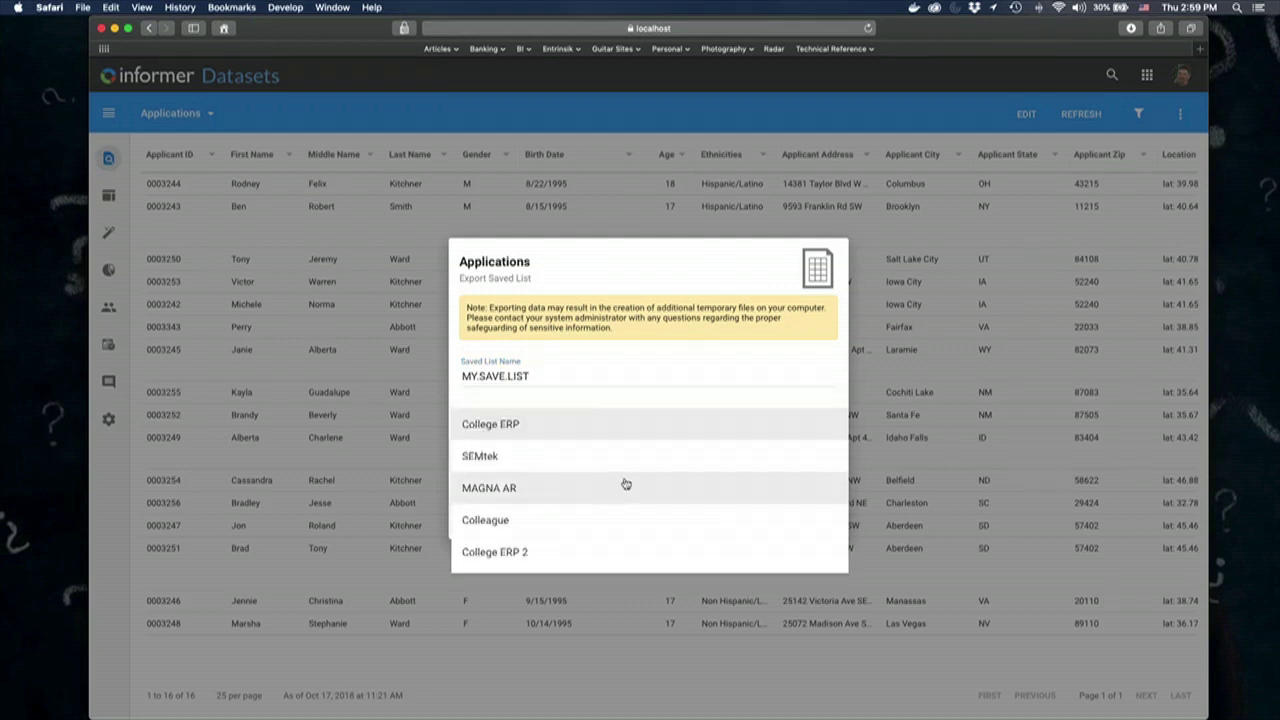
left_click(495, 428)
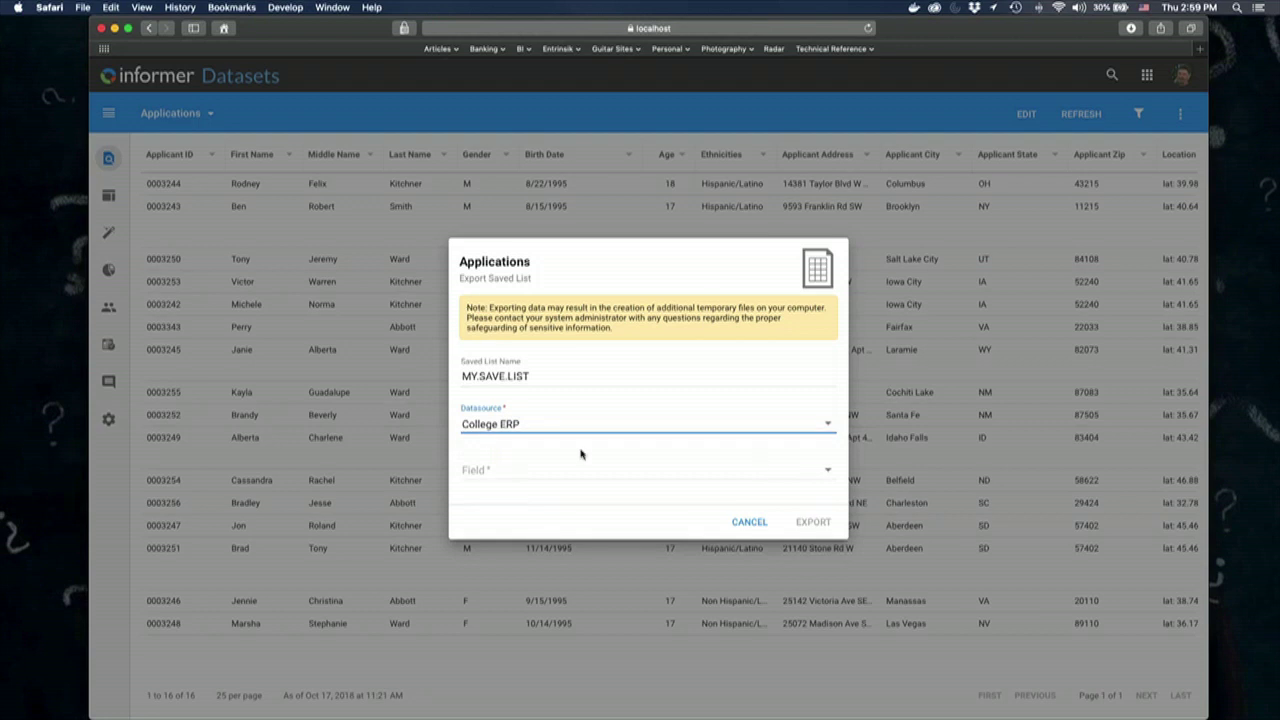
- Choose applApplicant as the field for the saved list export
left_click(556, 479)
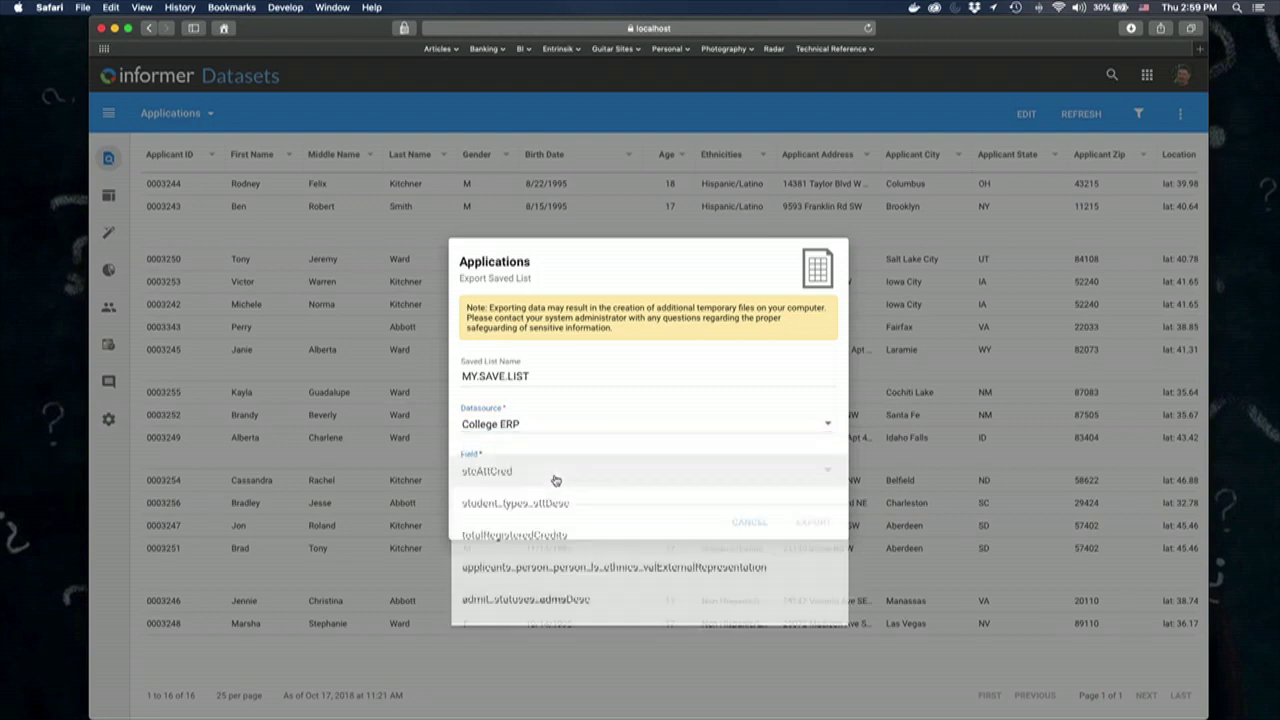
scroll(631, 531, "down", 2)
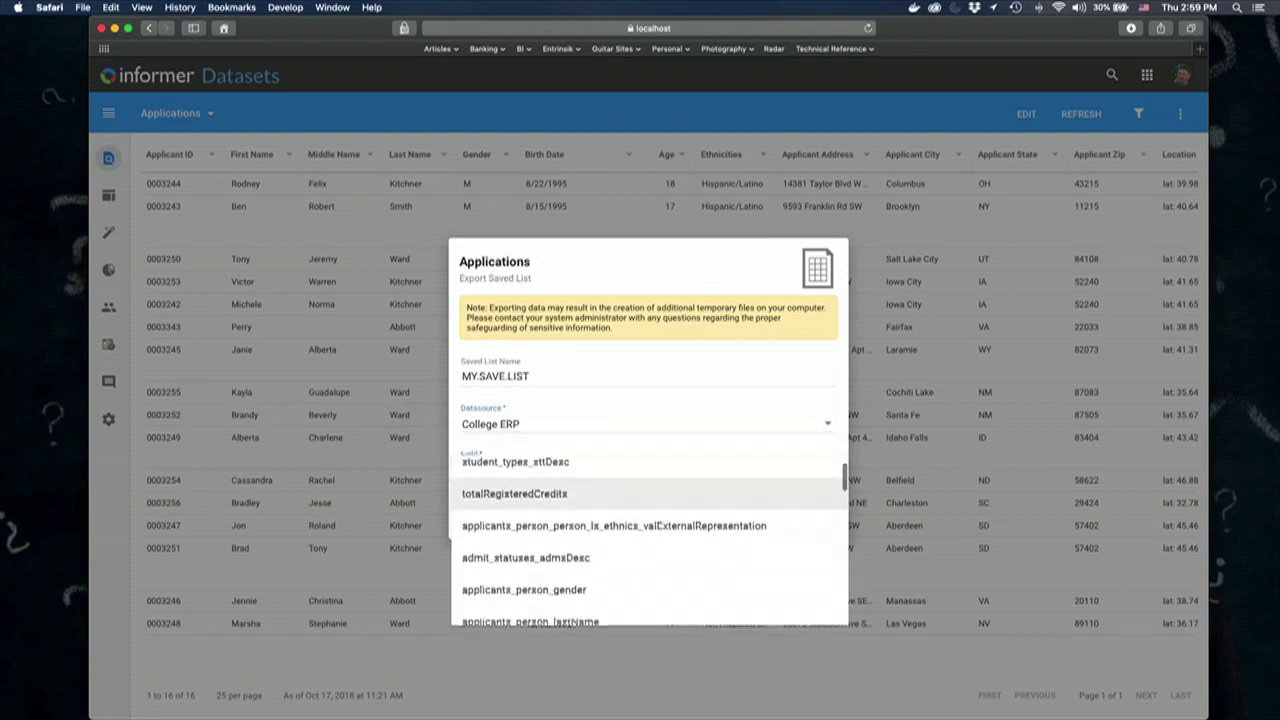
scroll(649, 540, "down", 10)
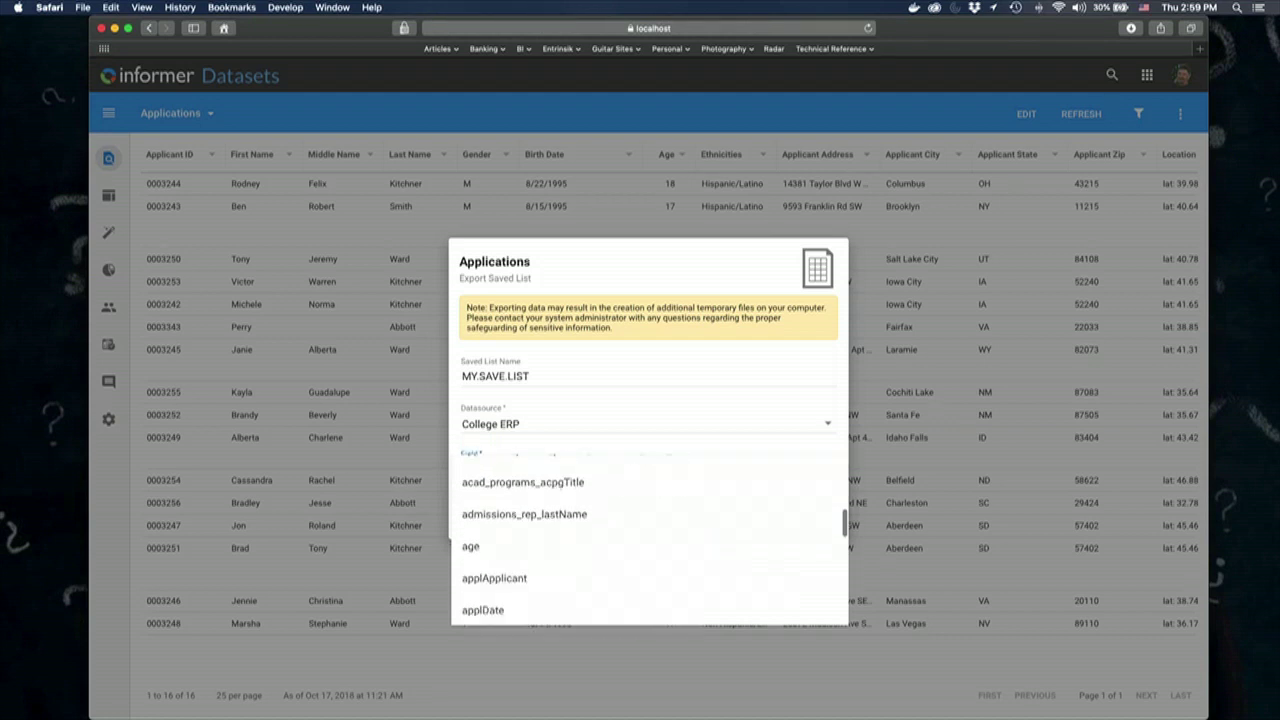
left_click(532, 475)
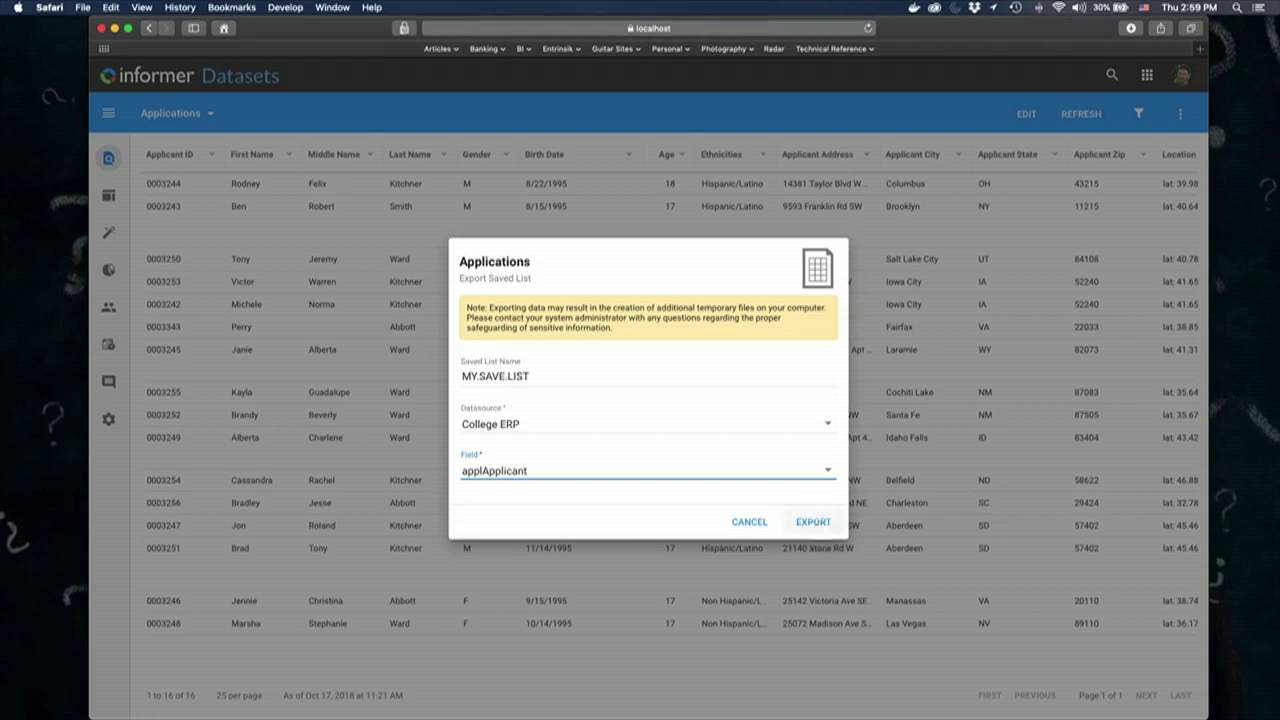
- Cancel the Applications saved list export and leave the My Dataset Designer Dataset editor without saving
left_click(756, 527)
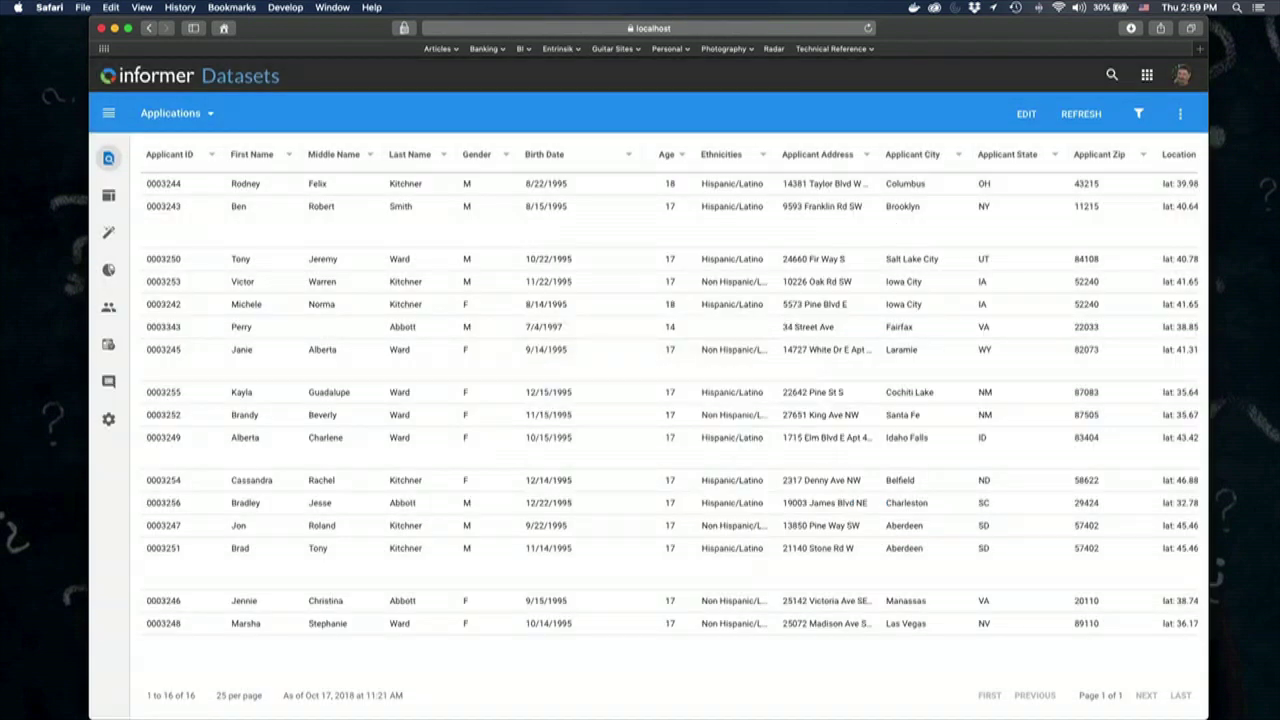
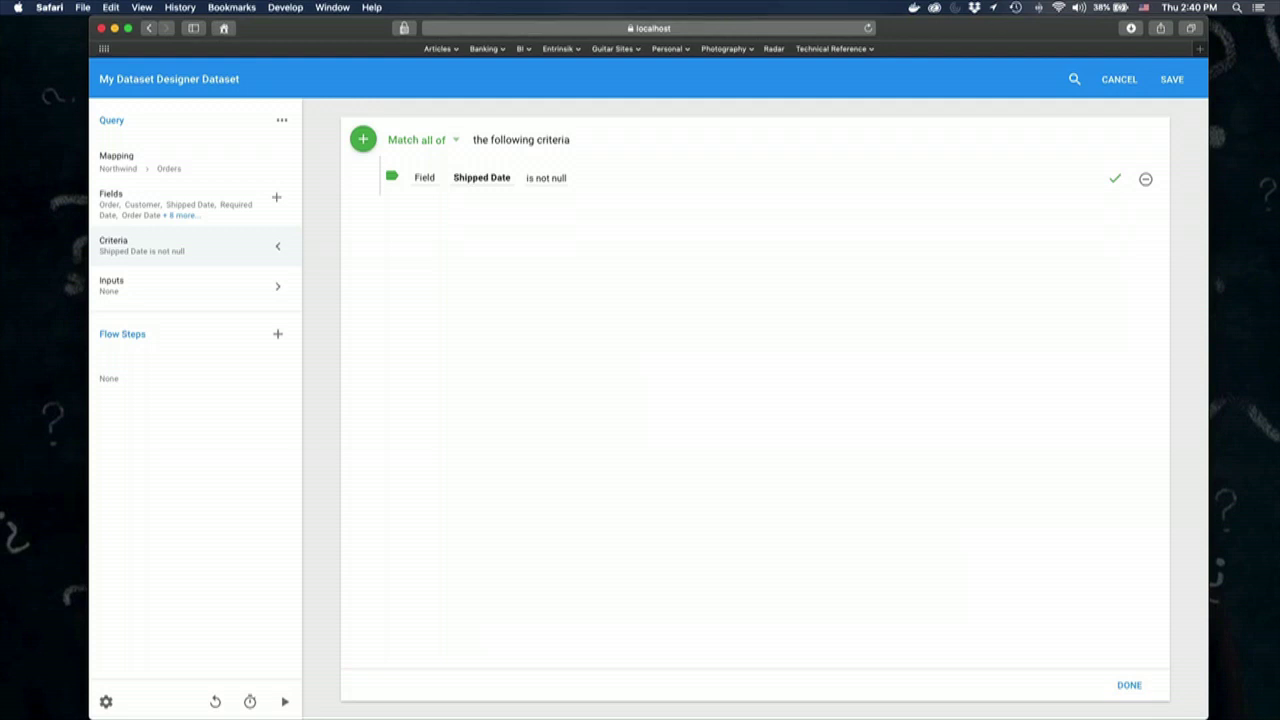
left_click(1119, 79)
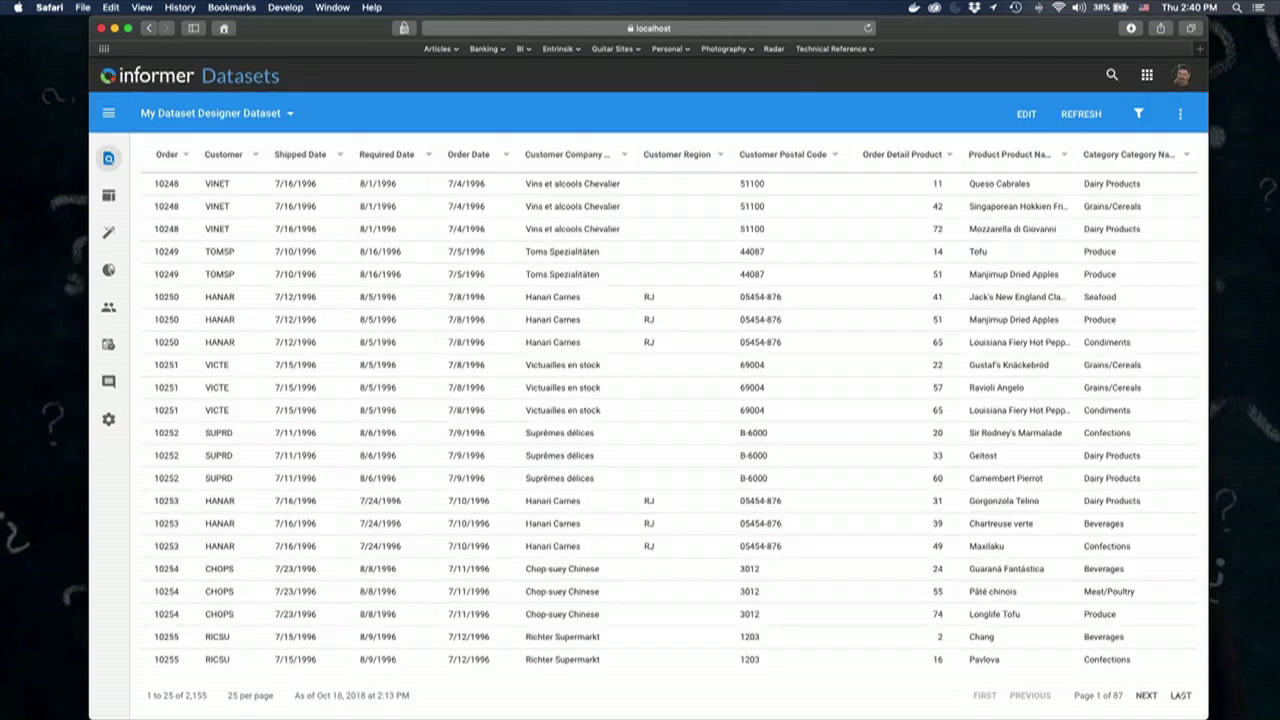
- Open Example Dataset from the College ERP datasource for editing
left_click(241, 85)
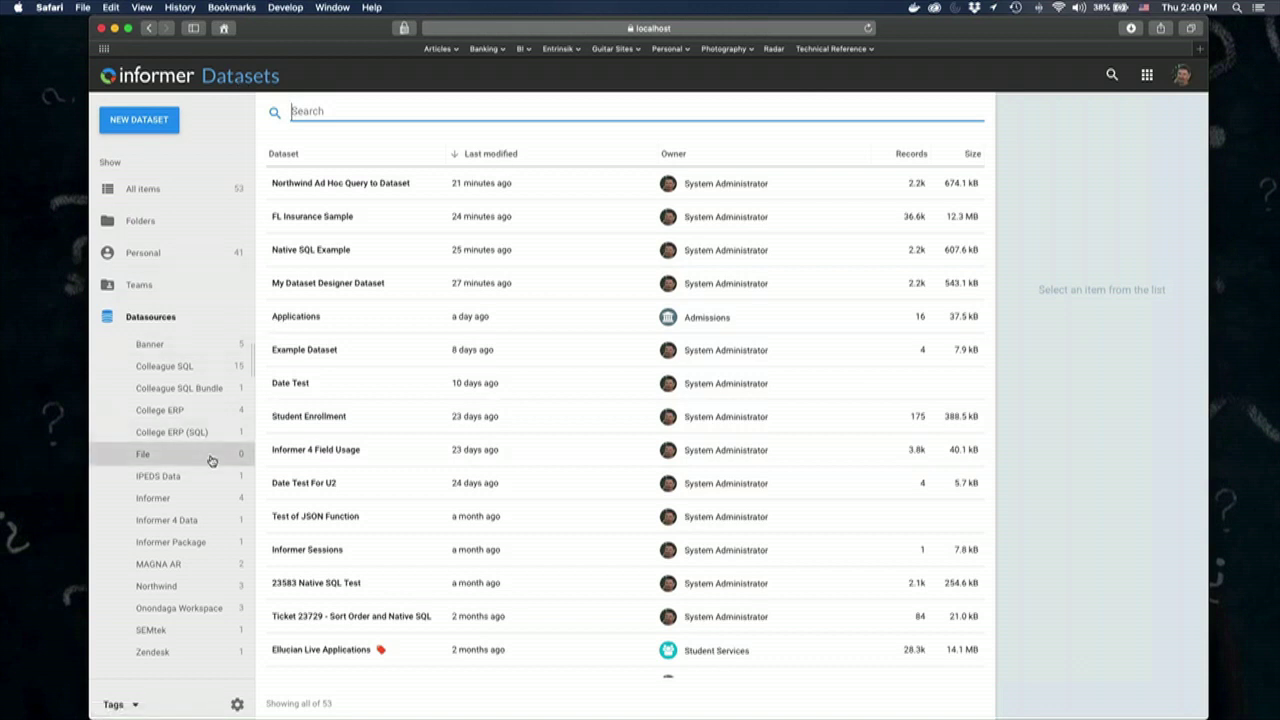
left_click(170, 411)
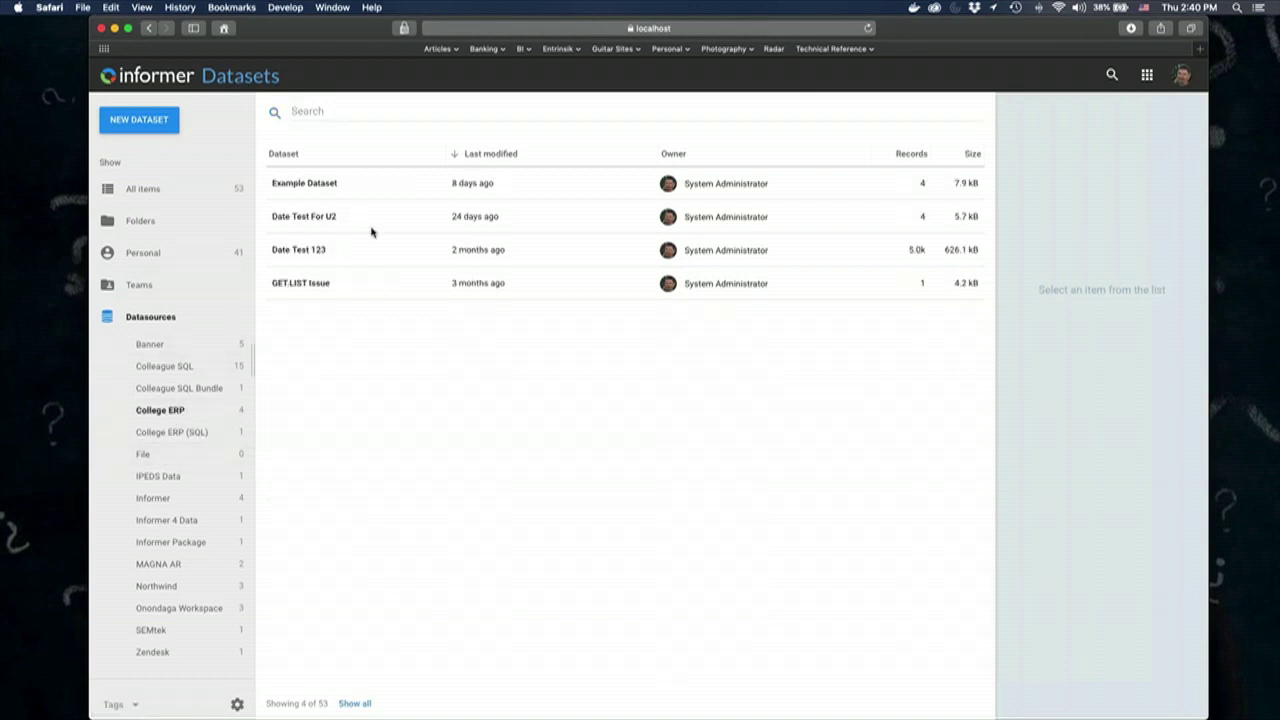
double_click(397, 187)
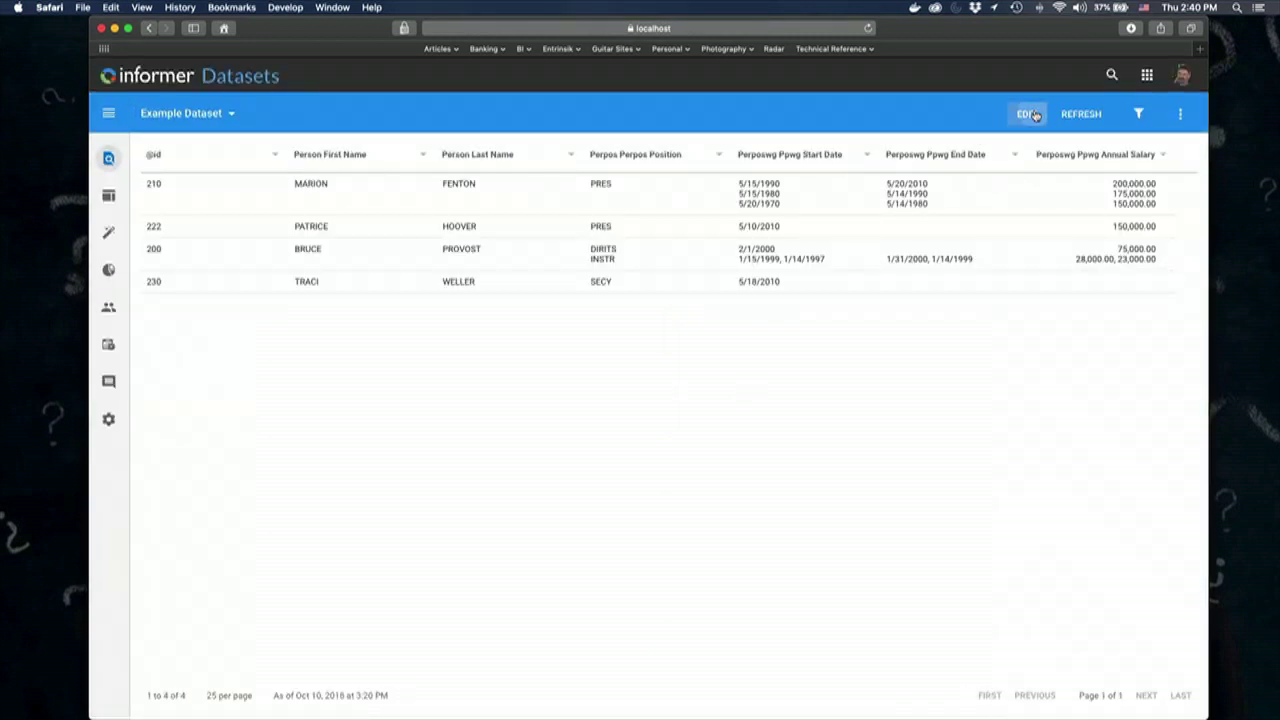
left_click(1030, 114)
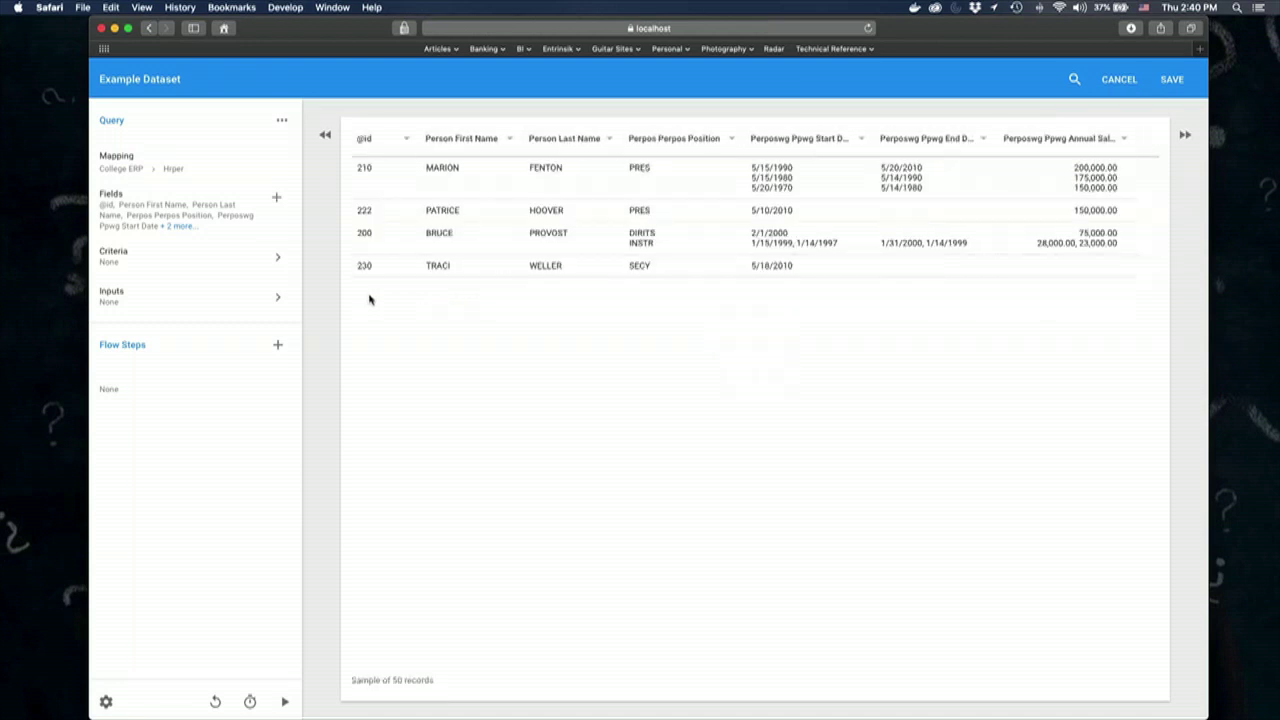
- Insert a TCL/ECL block into Example Dataset's query criteria
left_click(278, 264)
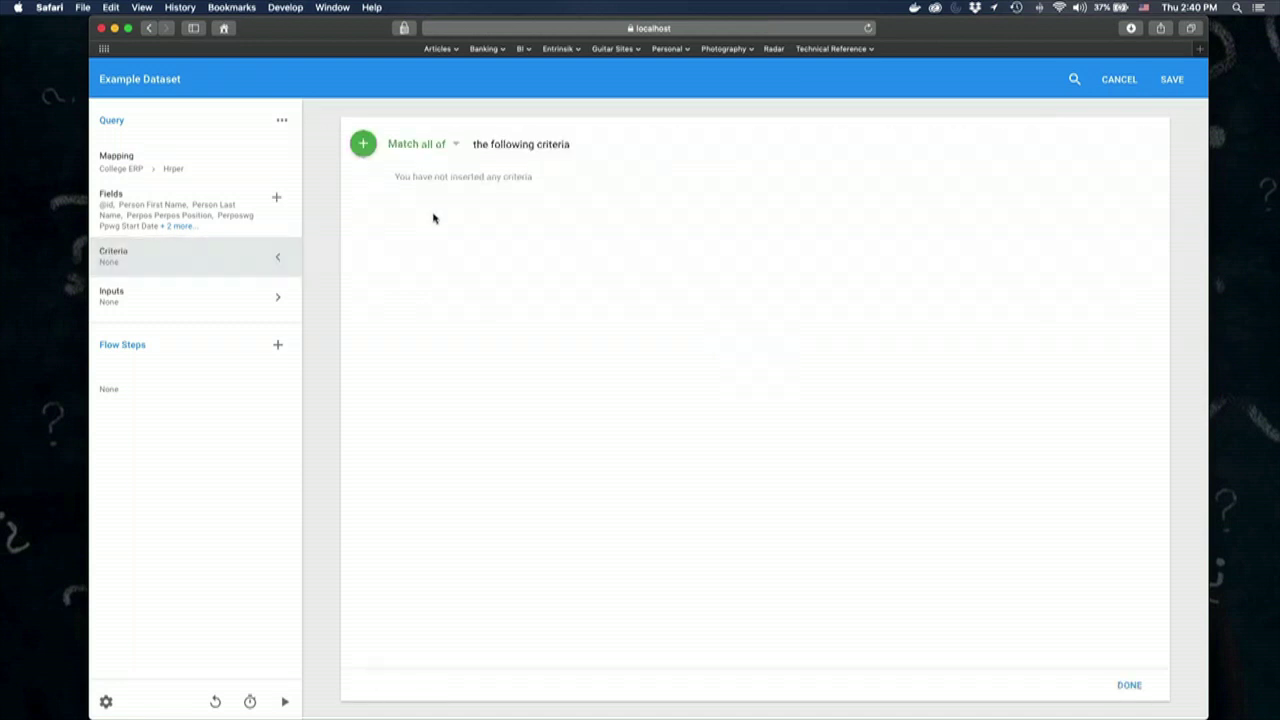
left_click(363, 143)
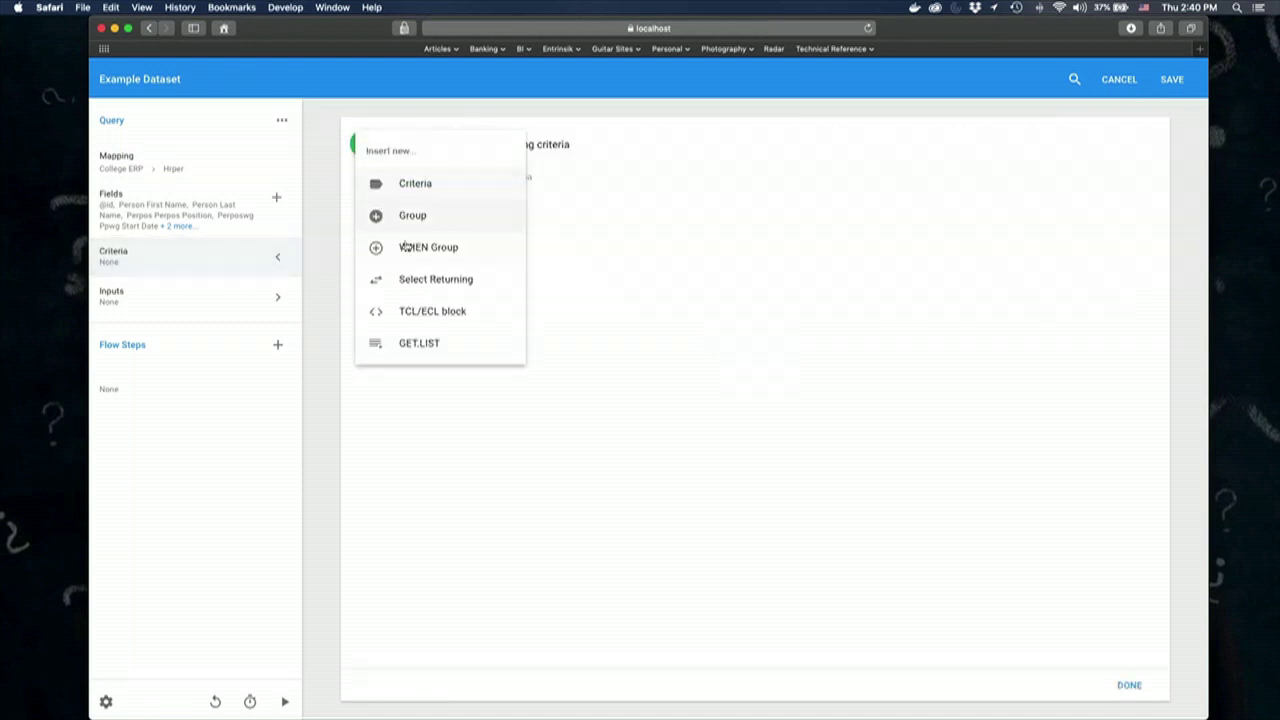
left_click(430, 311)
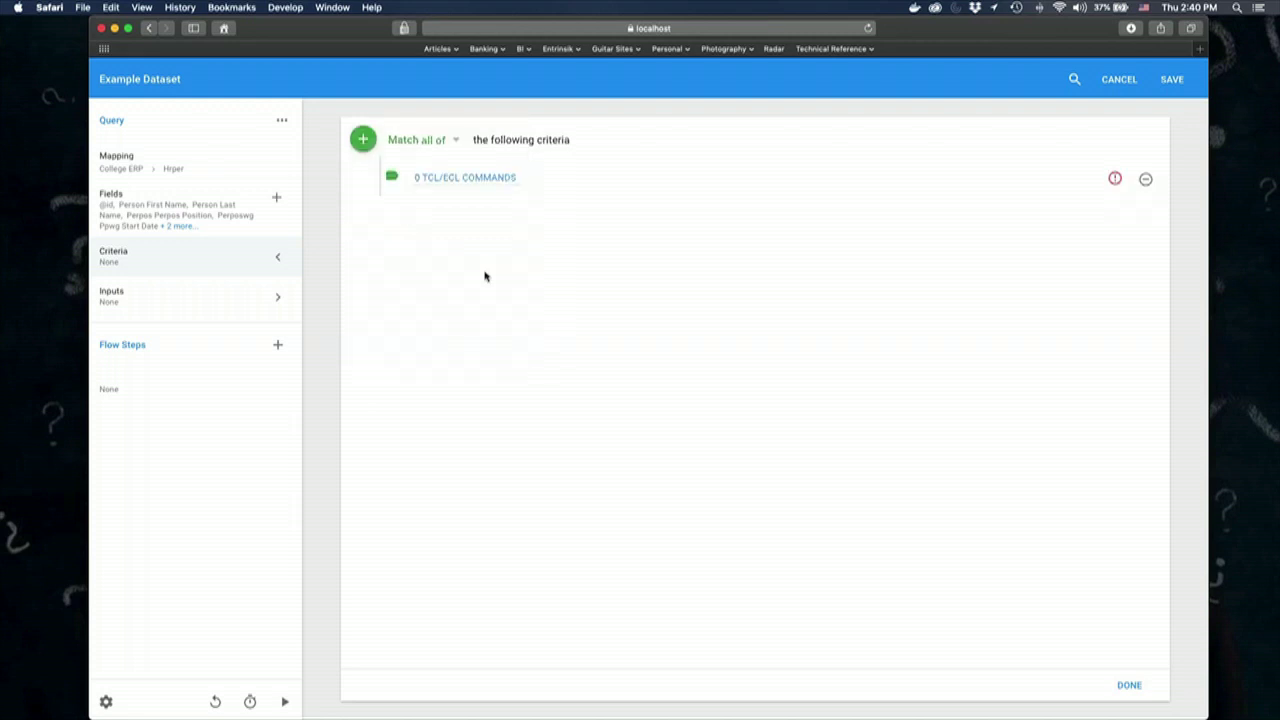
- Draft the command SELECT HRPER WITH HRP.EFFECT.TERM.DATE # '' in the TCL/ECL block, and discard it along with the dataset edits
left_click(500, 177)
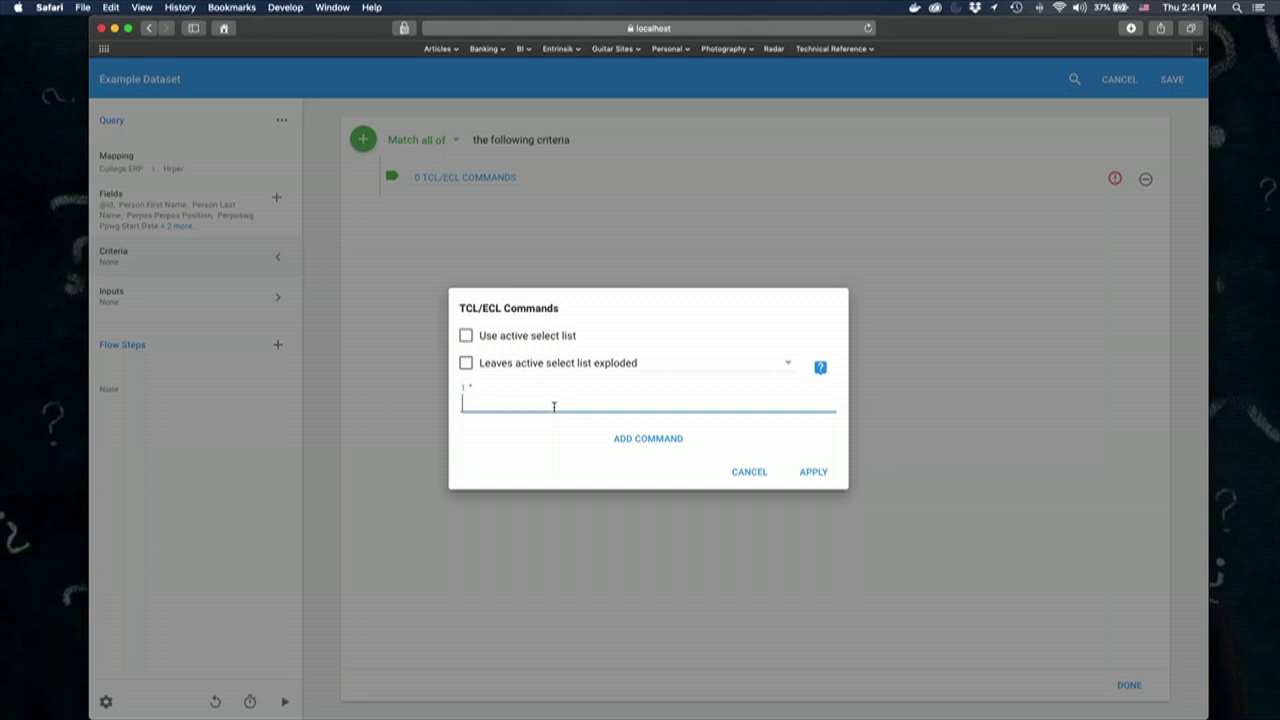
type("sel")
key("BackSpace")
key("BackSpace")
key("BackSpace")
type("SEE")
type("ECT HRPER ")
type("WITH")
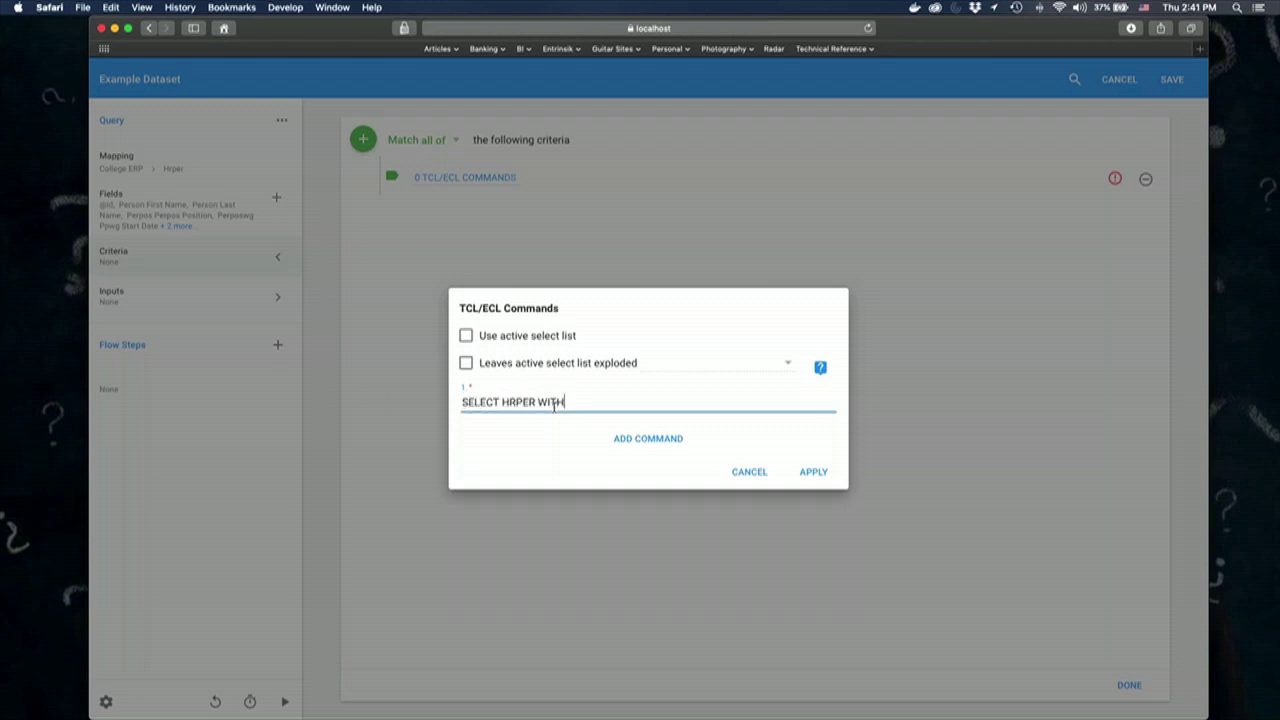
type(" HRP.EFFECT.TERM.D")
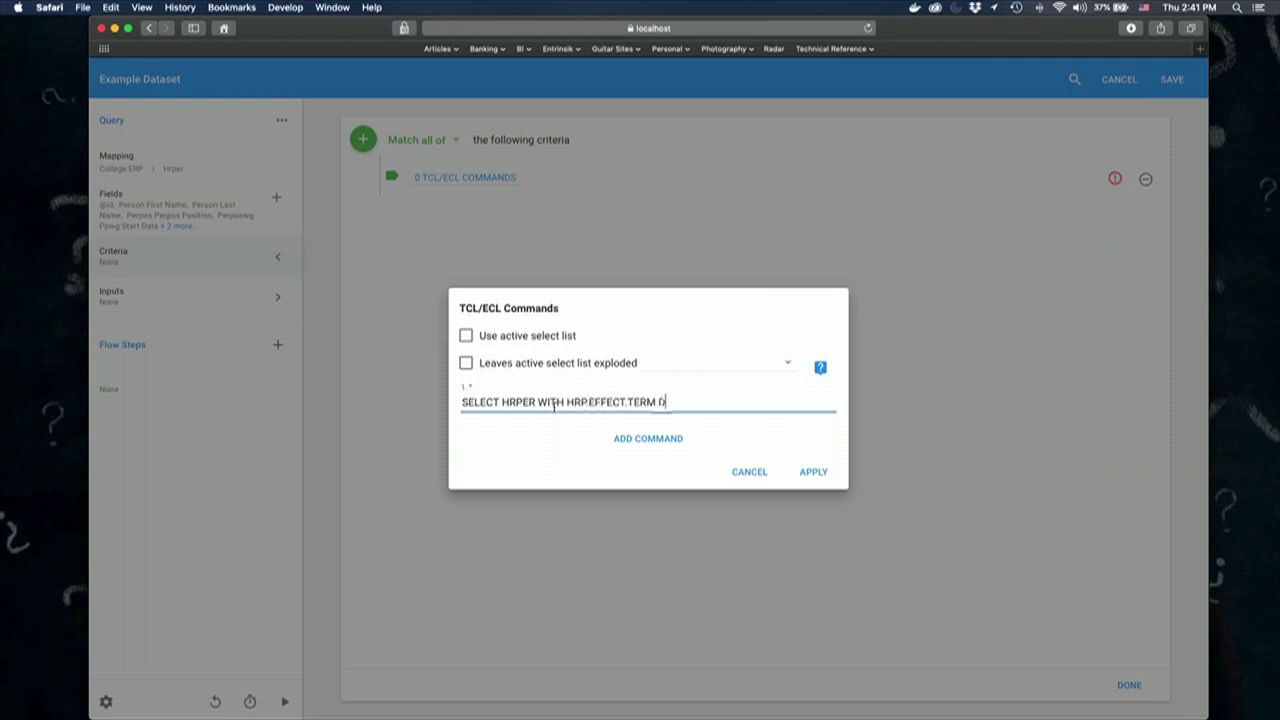
type("ATE # ''")
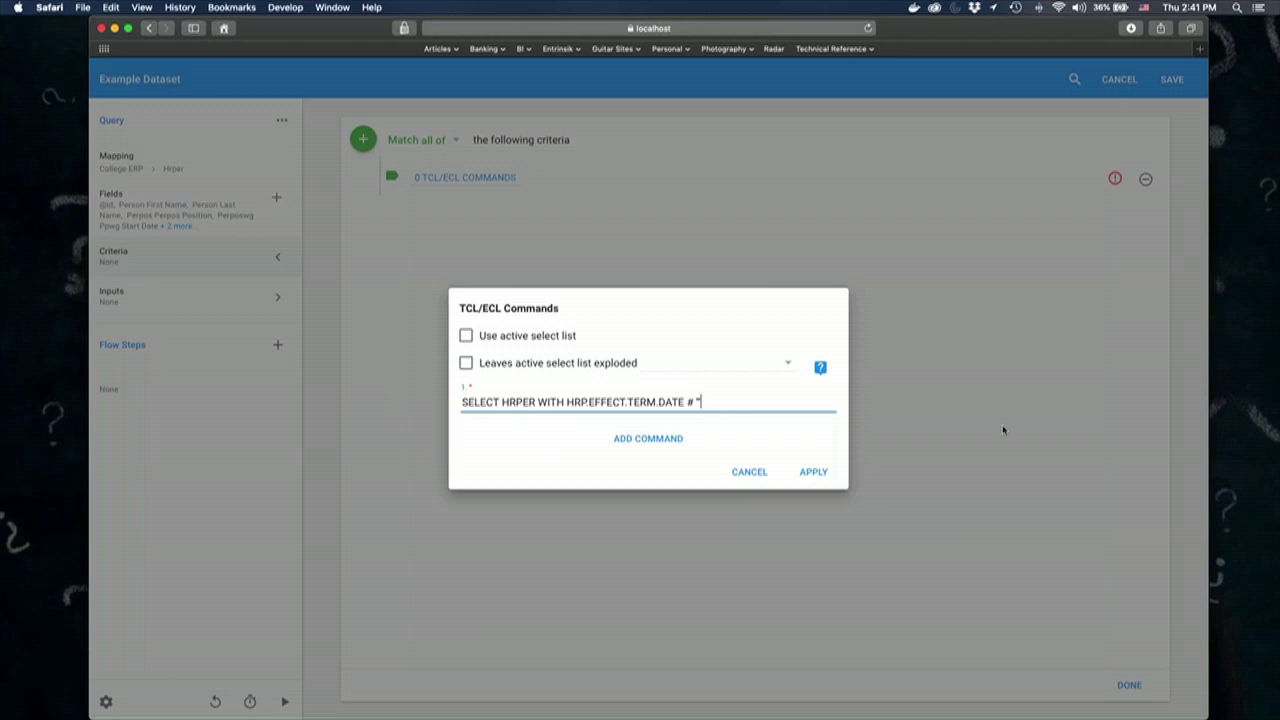
left_click(755, 474)
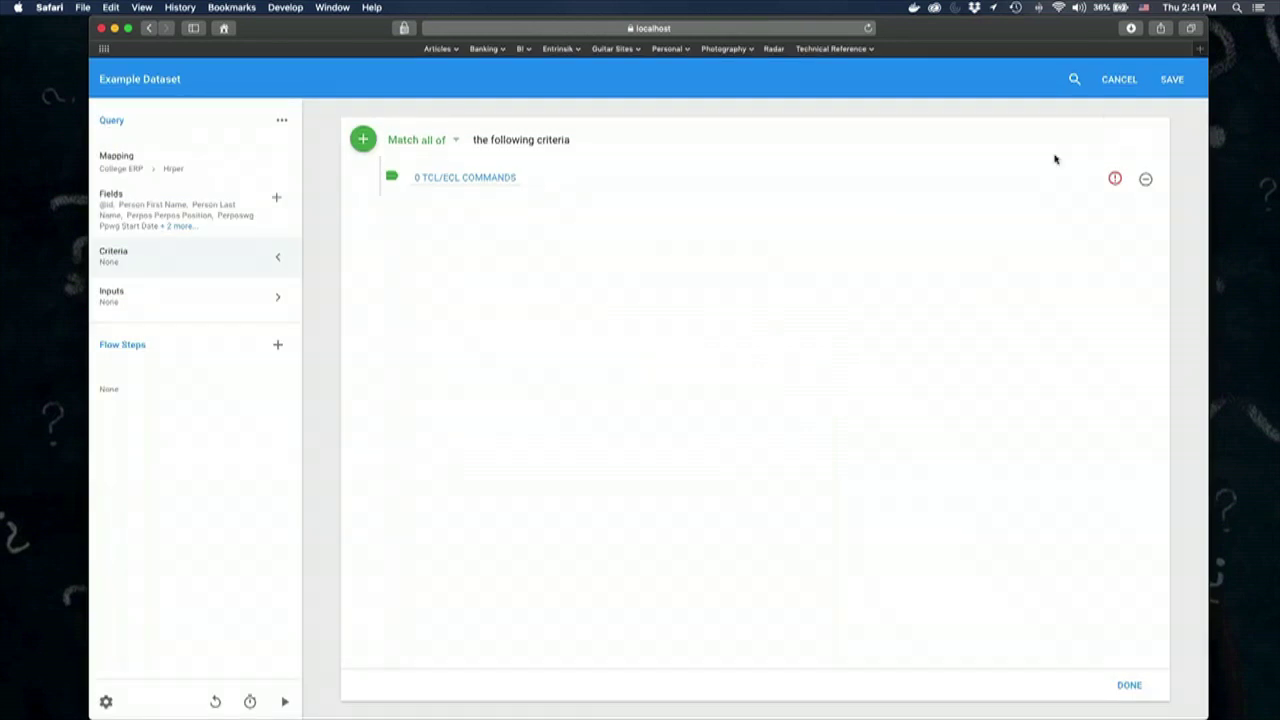
left_click(1120, 84)
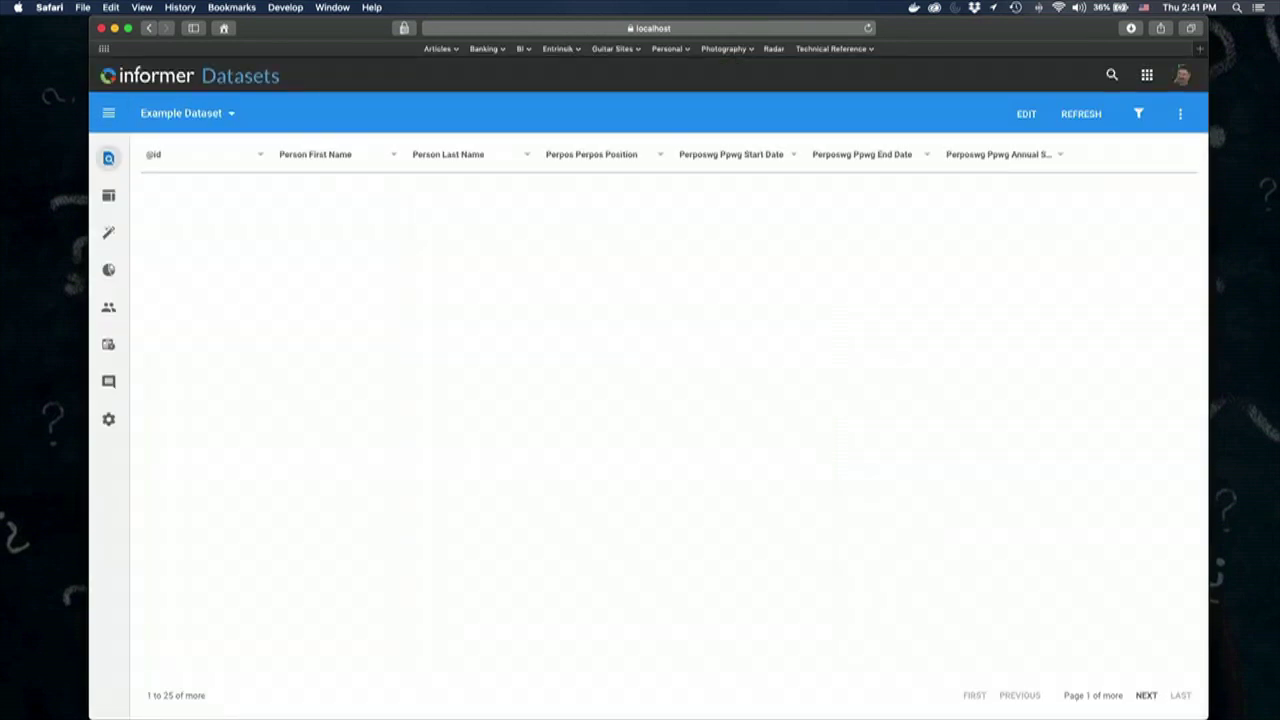
- Open the Native SQL Example dataset from the Northwind datasource for editing
left_click(243, 76)
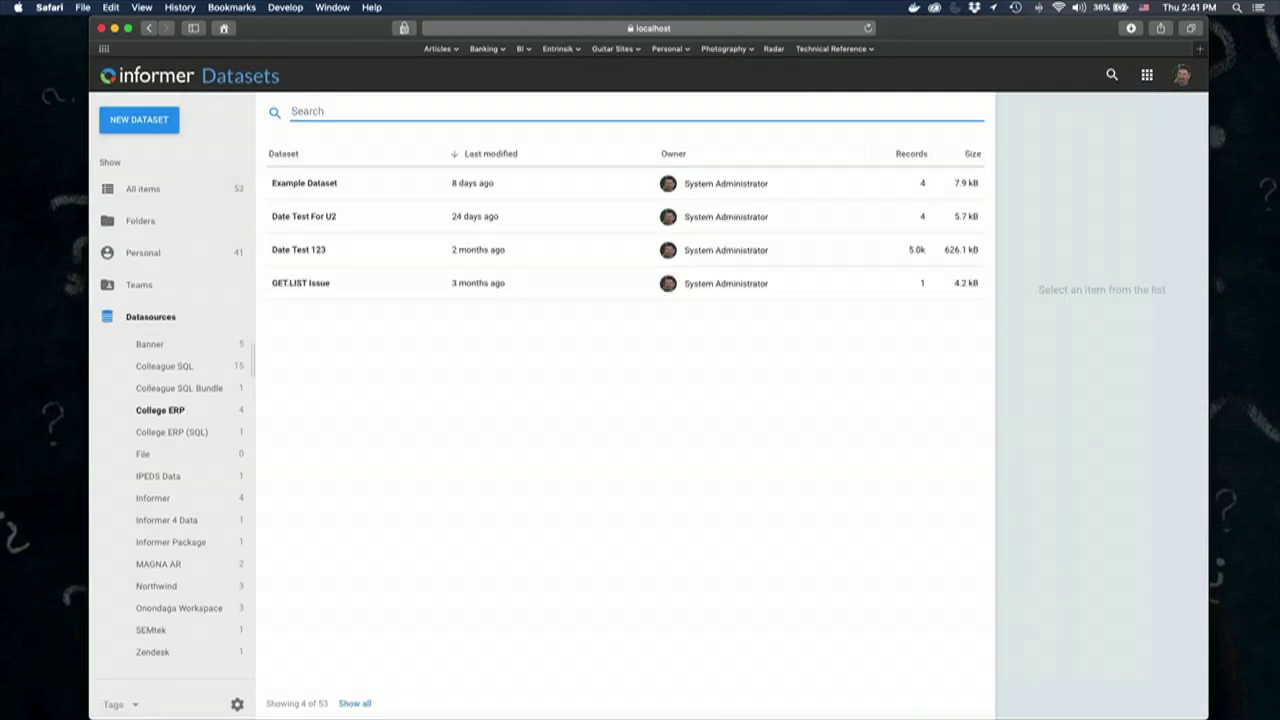
left_click(178, 587)
left_click(514, 218)
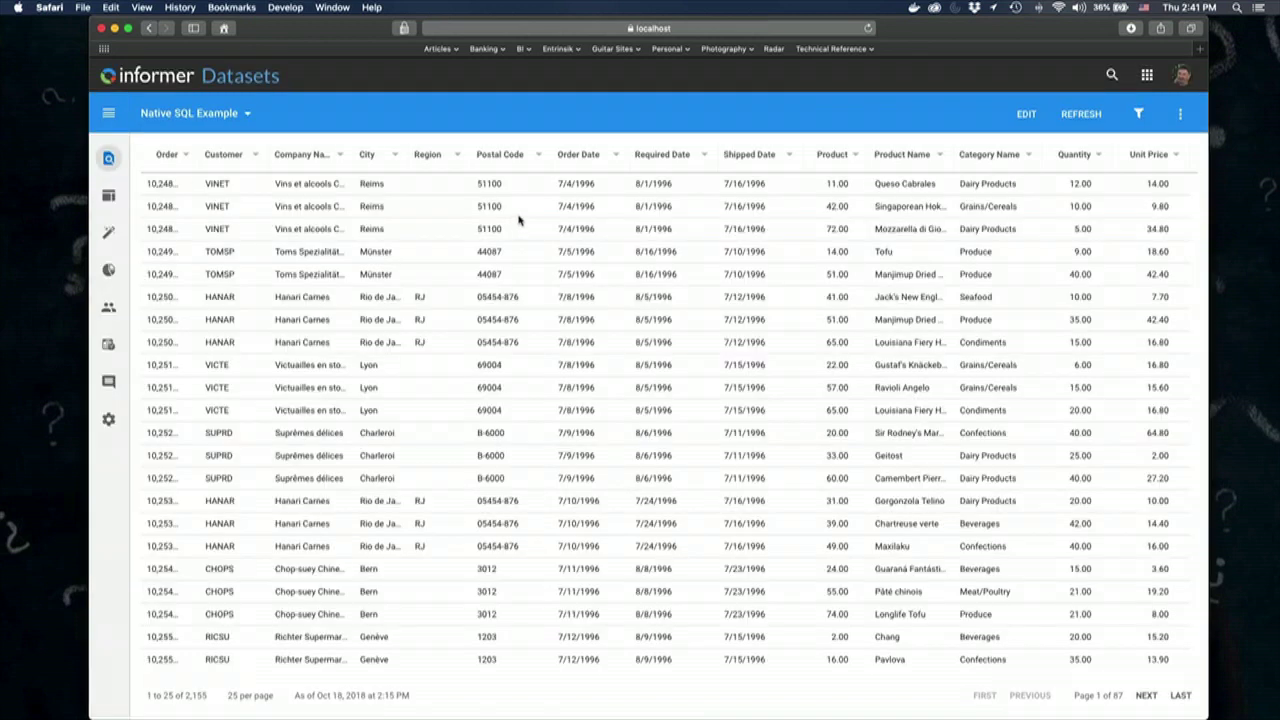
left_click(1026, 113)
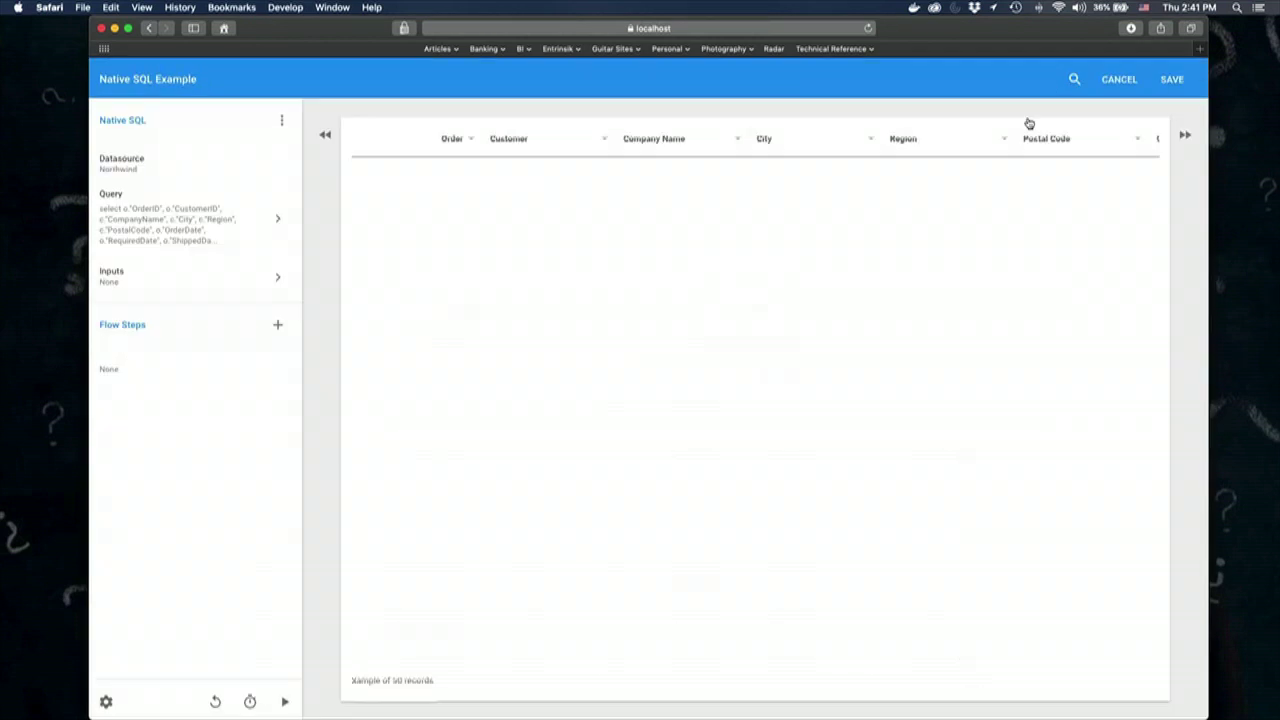
- Add a date picker input labelled "Select ship date" to the Native SQL Example dataset
left_click(238, 287)
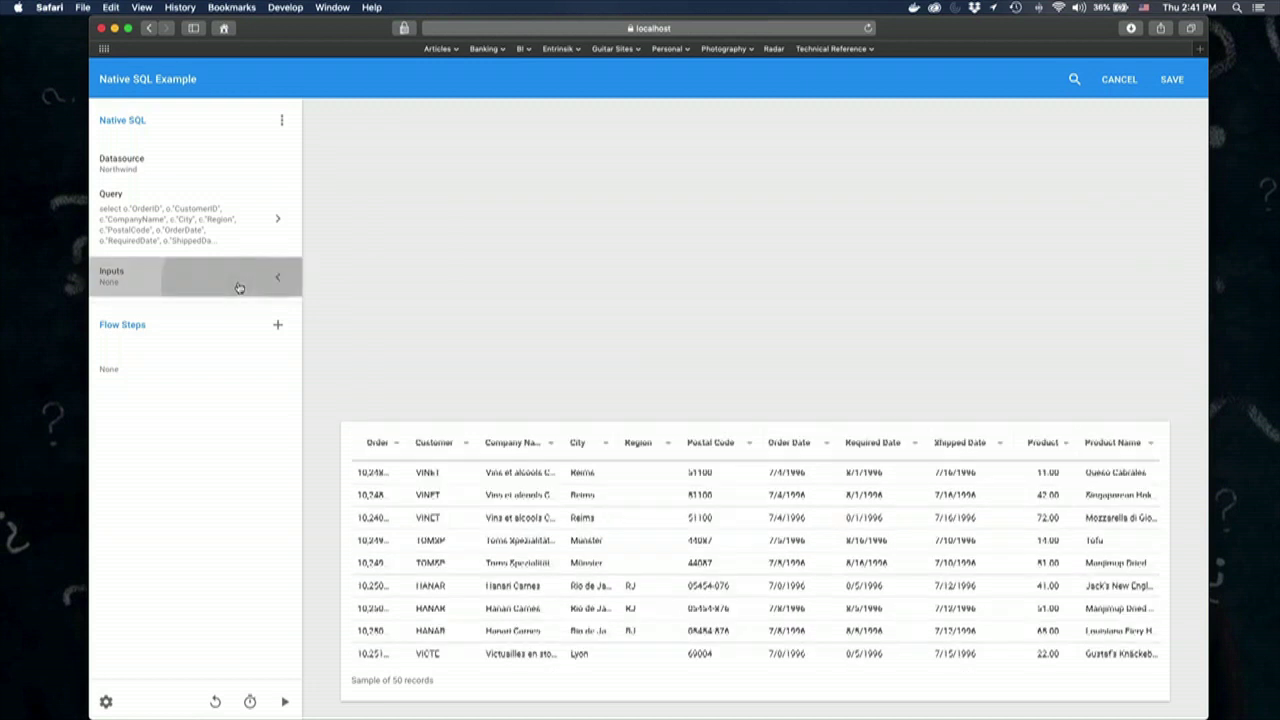
left_click(364, 143)
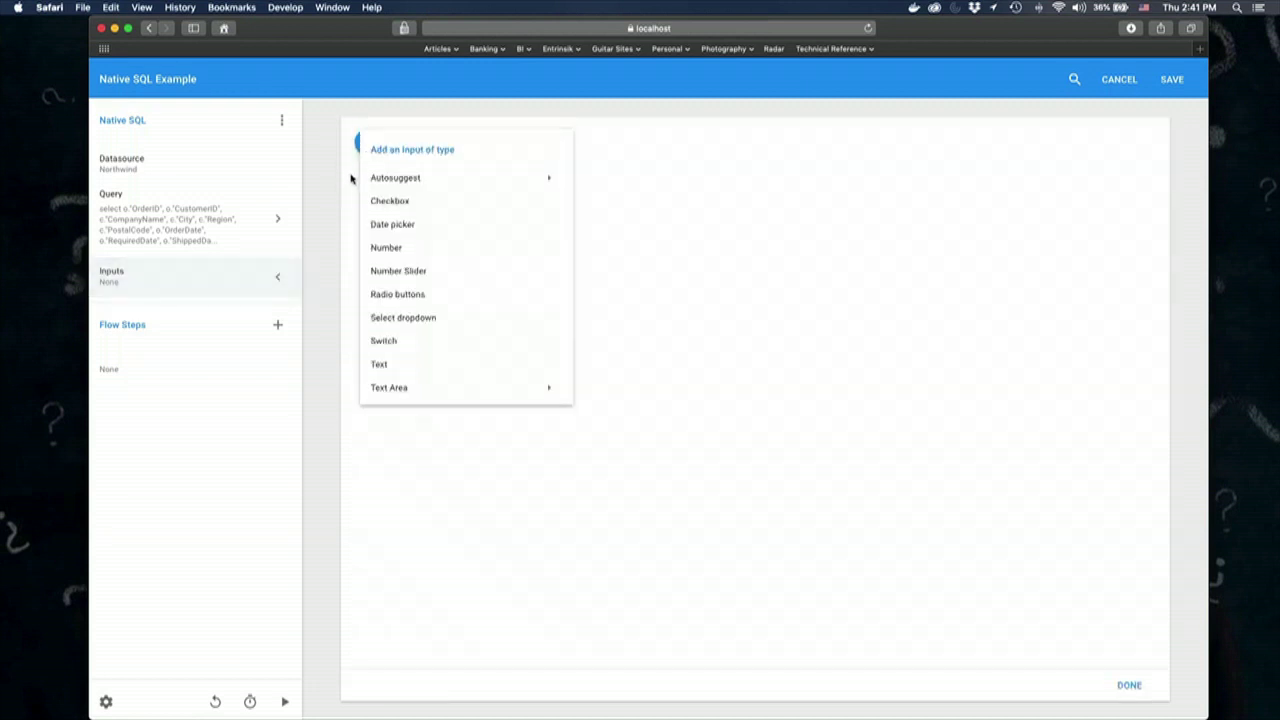
left_click(402, 226)
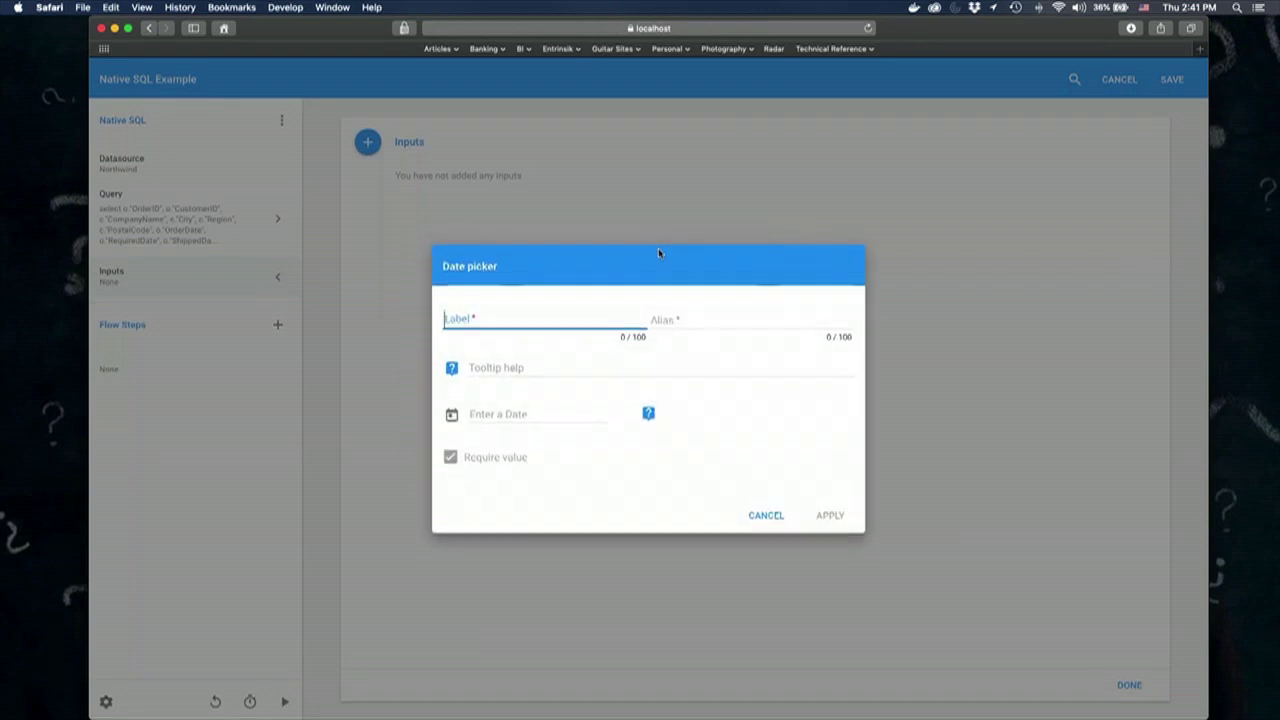
type("Select ship date")
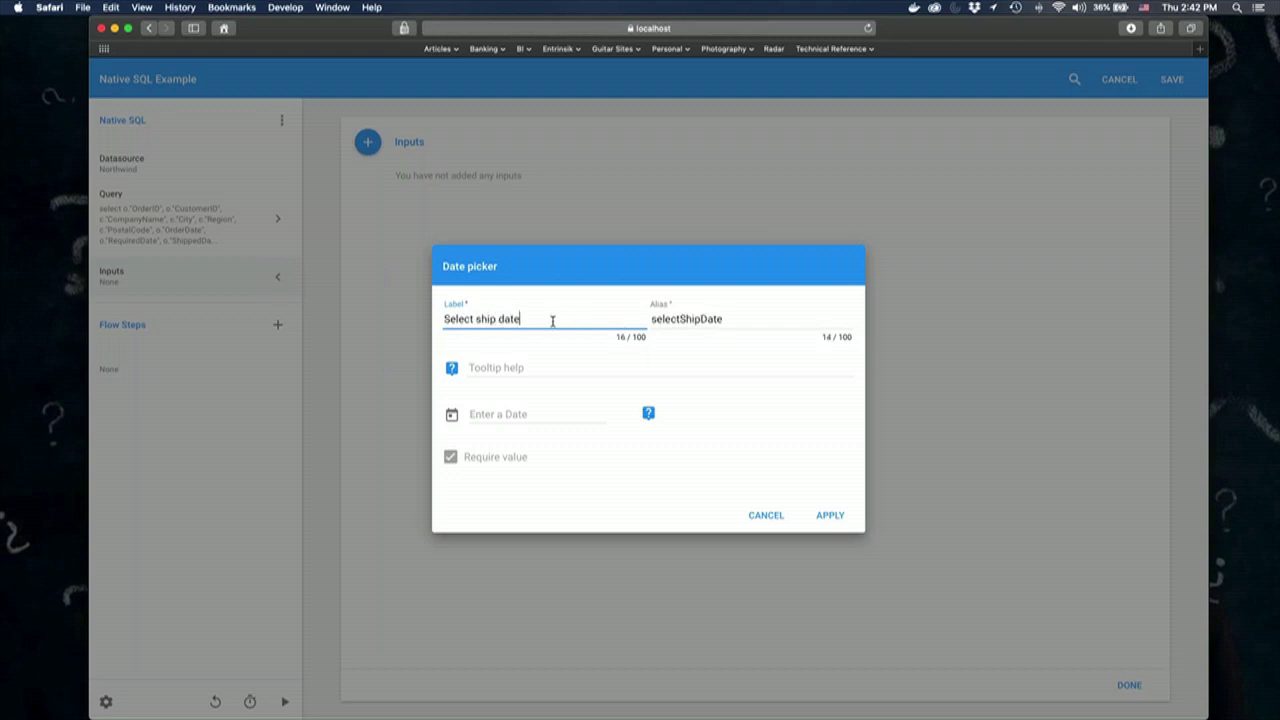
left_click(837, 517)
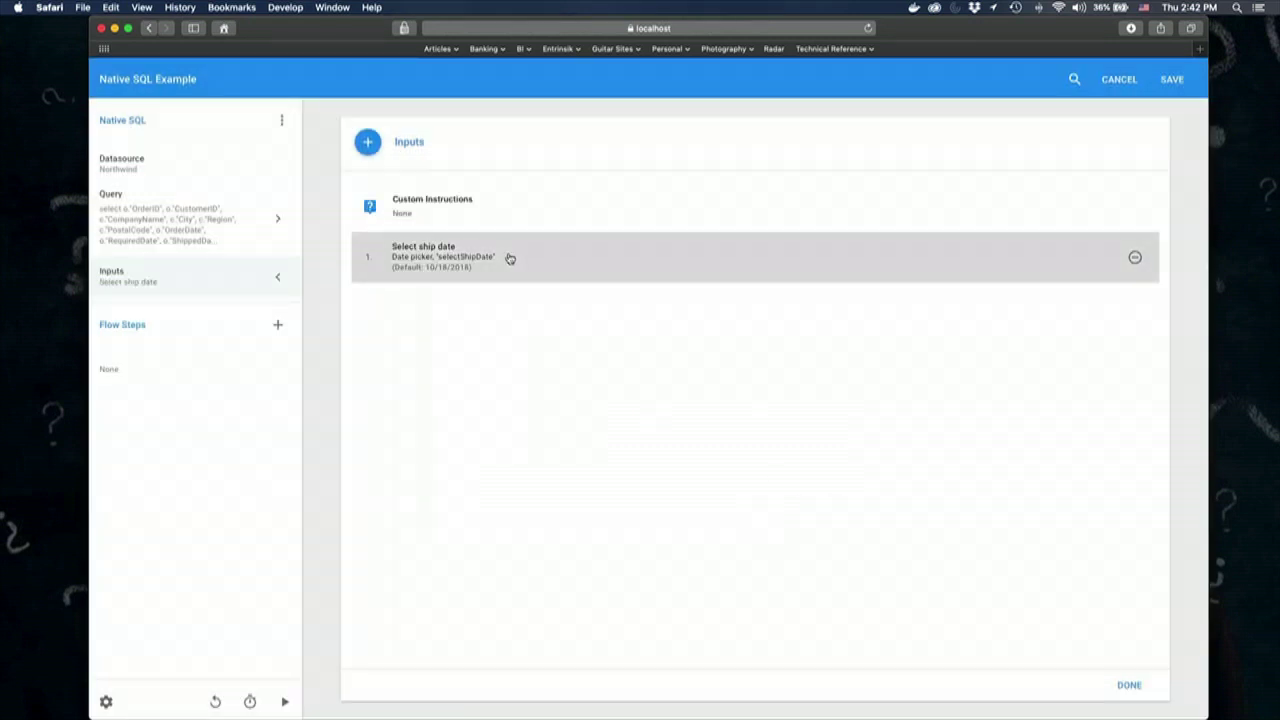
- Append where o."ShippedDate" = $selectShipDate to the SQL query using the ship date input, and save the dataset
left_click(264, 237)
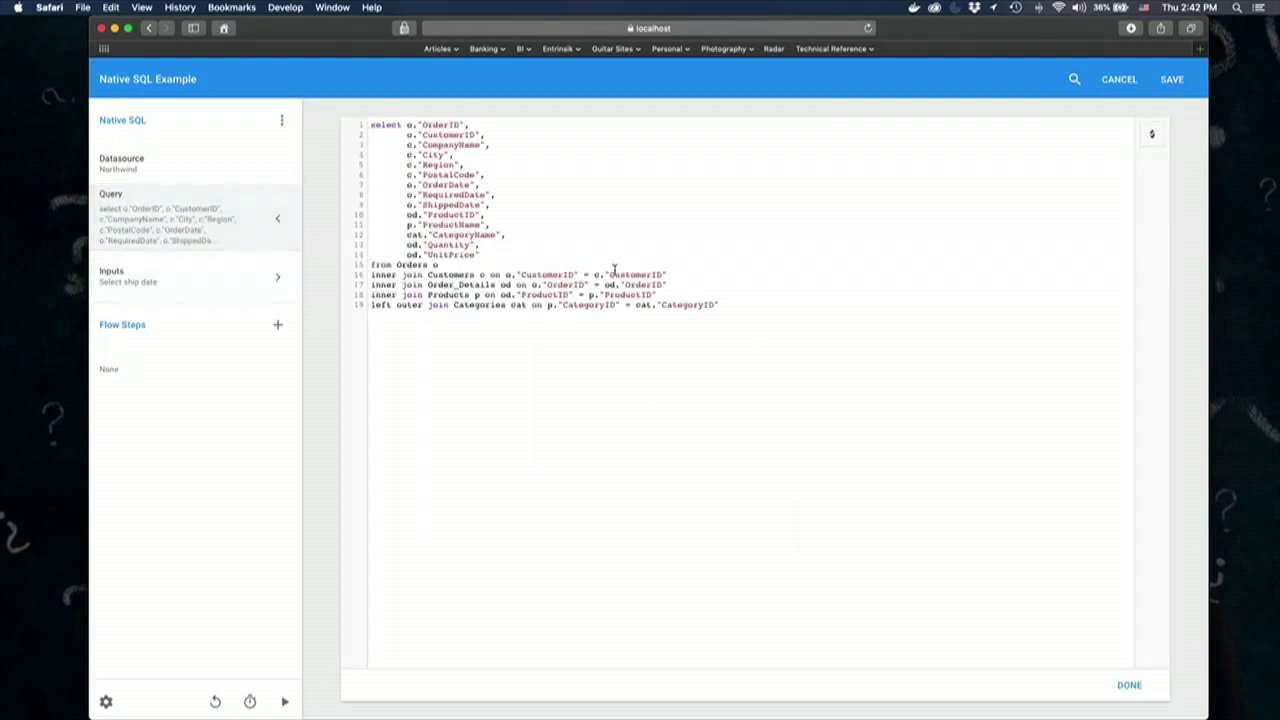
left_click(866, 320)
key("Return")
type("where")
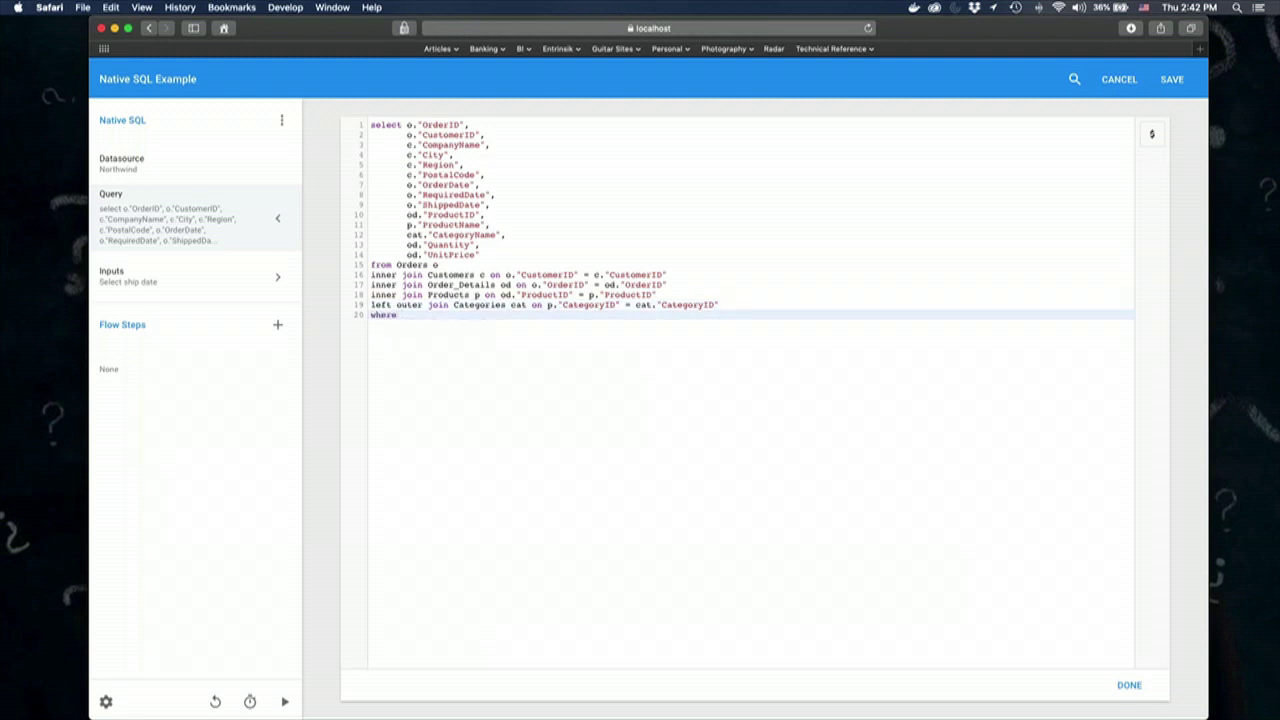
type(" o.\"Shipp")
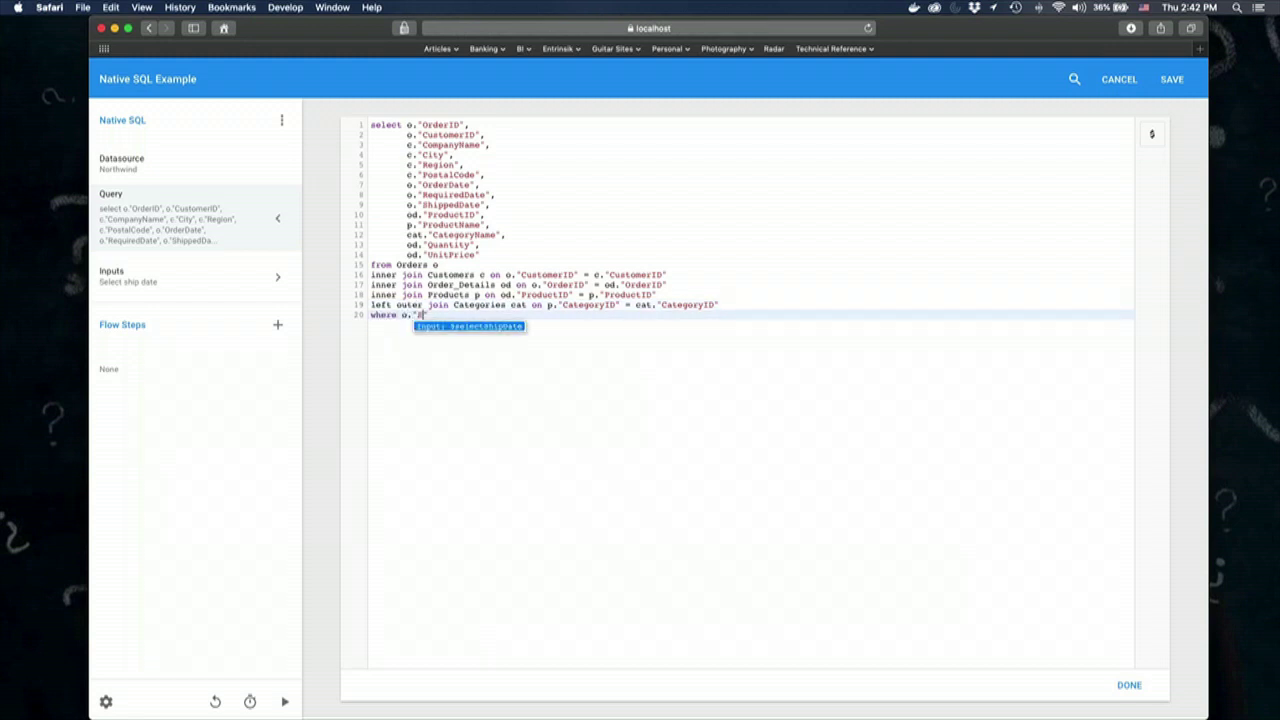
type("edDate\" ")
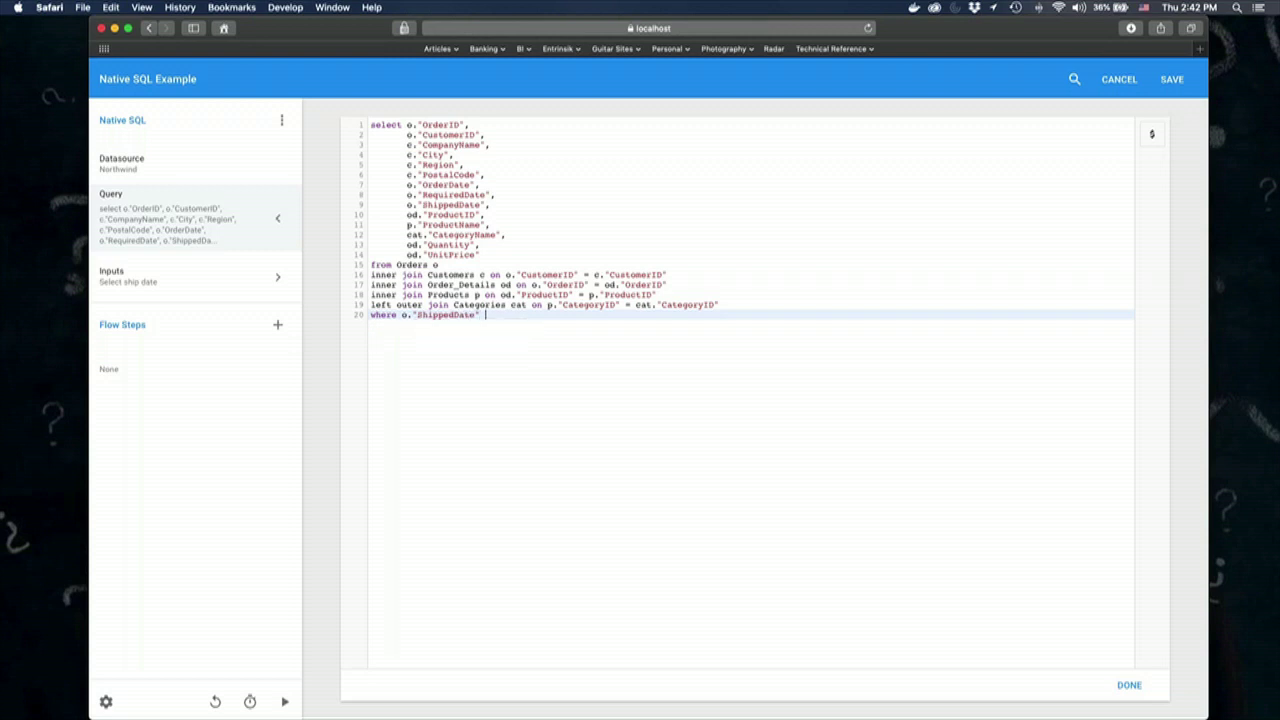
type("=")
left_click(1155, 137)
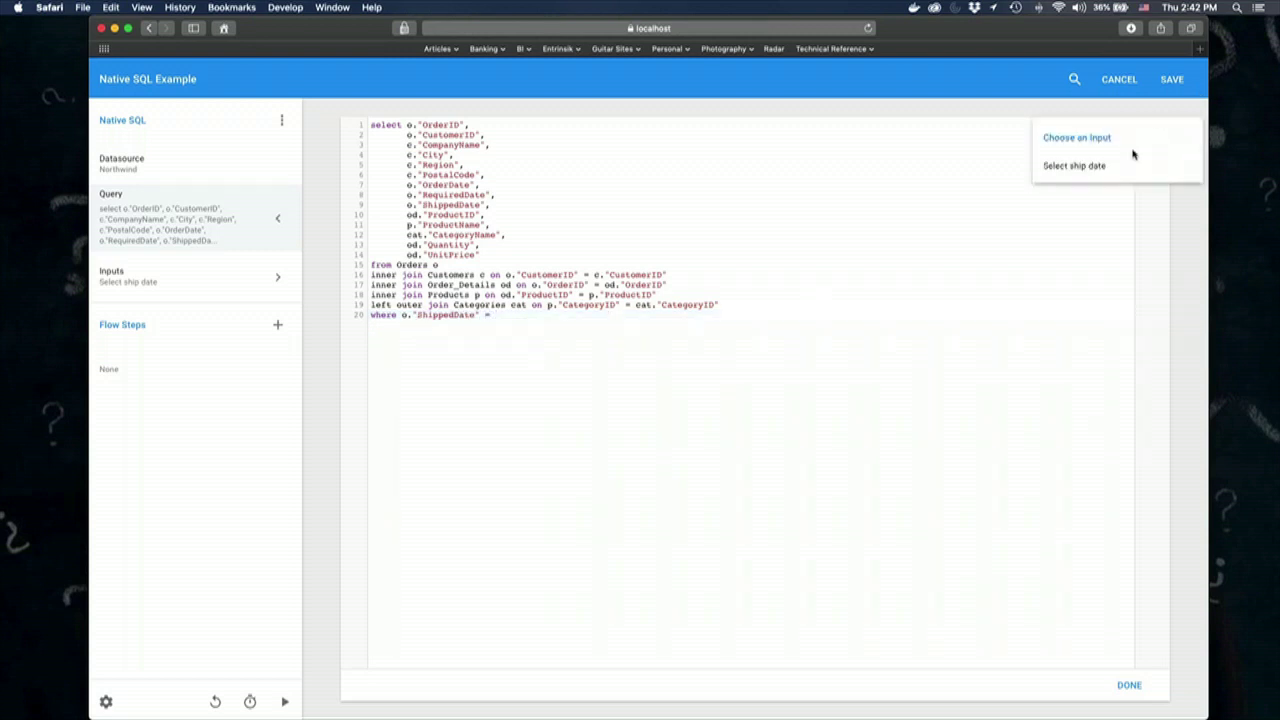
left_click(1084, 168)
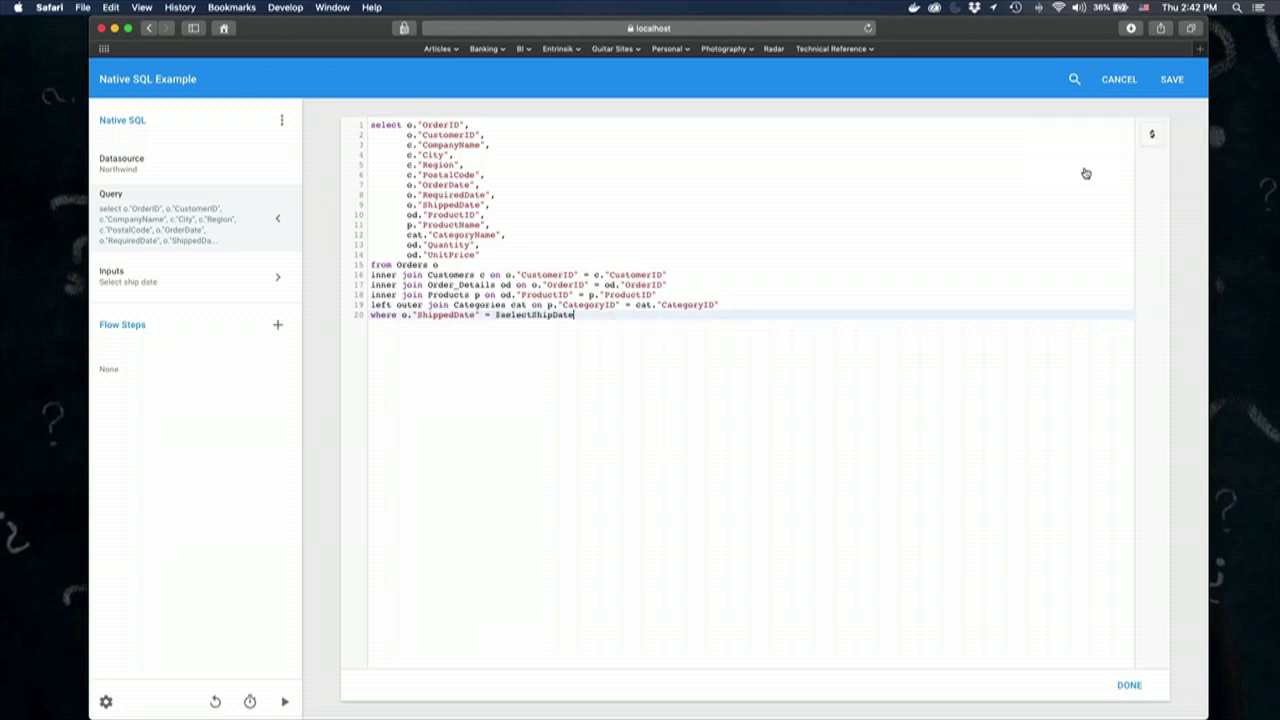
type("'")
key("Delete")
key("Delete")
left_click(1131, 687)
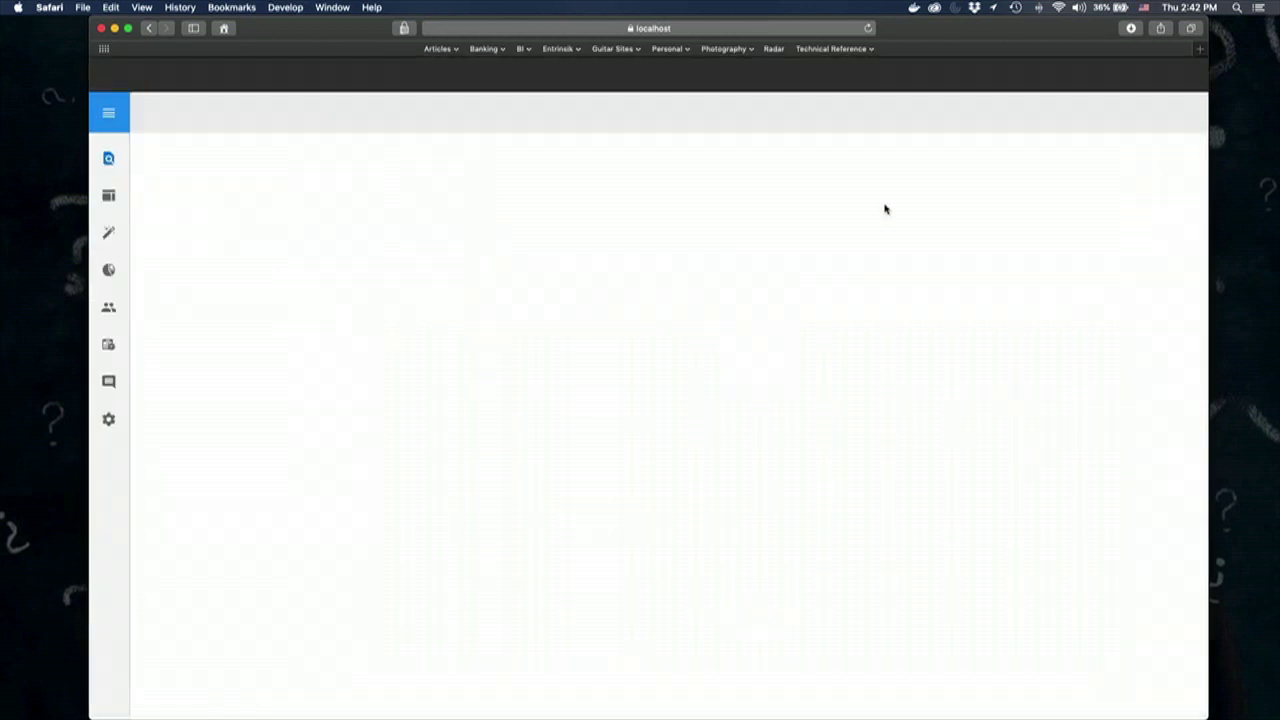
- Check the Native SQL Example run prompt for the ship date value and cancel the run
left_click(1090, 114)
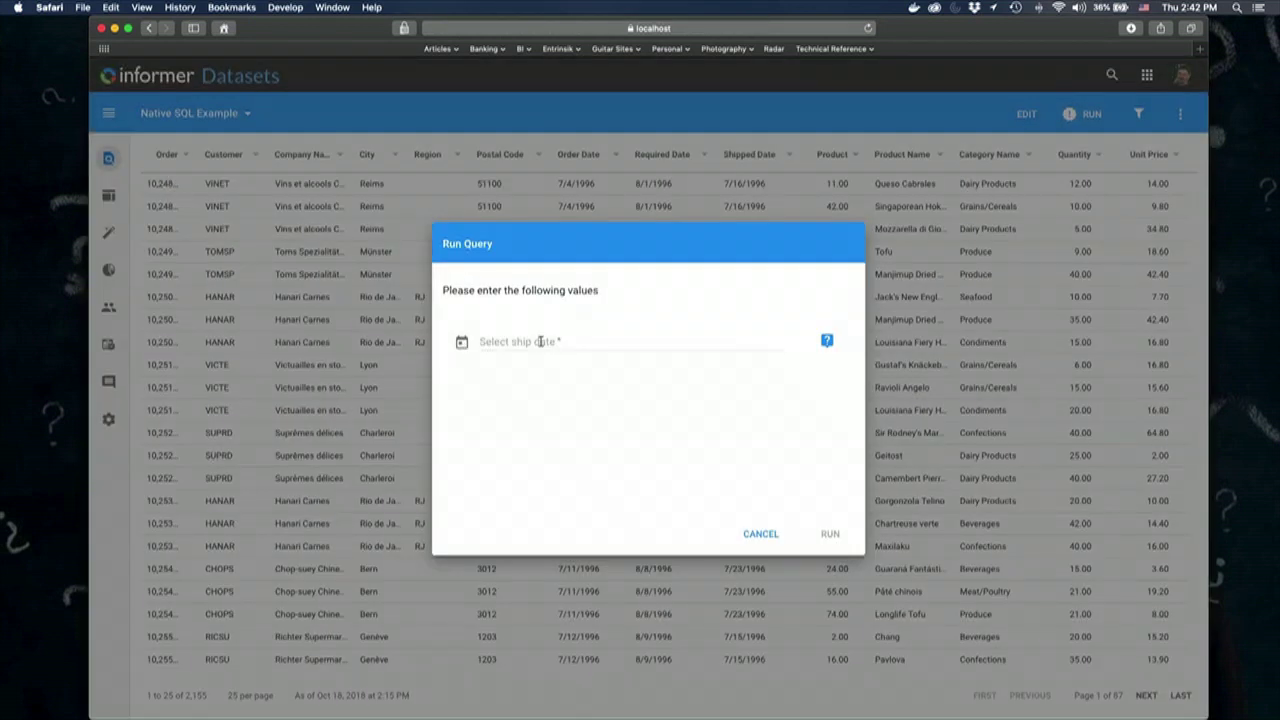
left_click(540, 341)
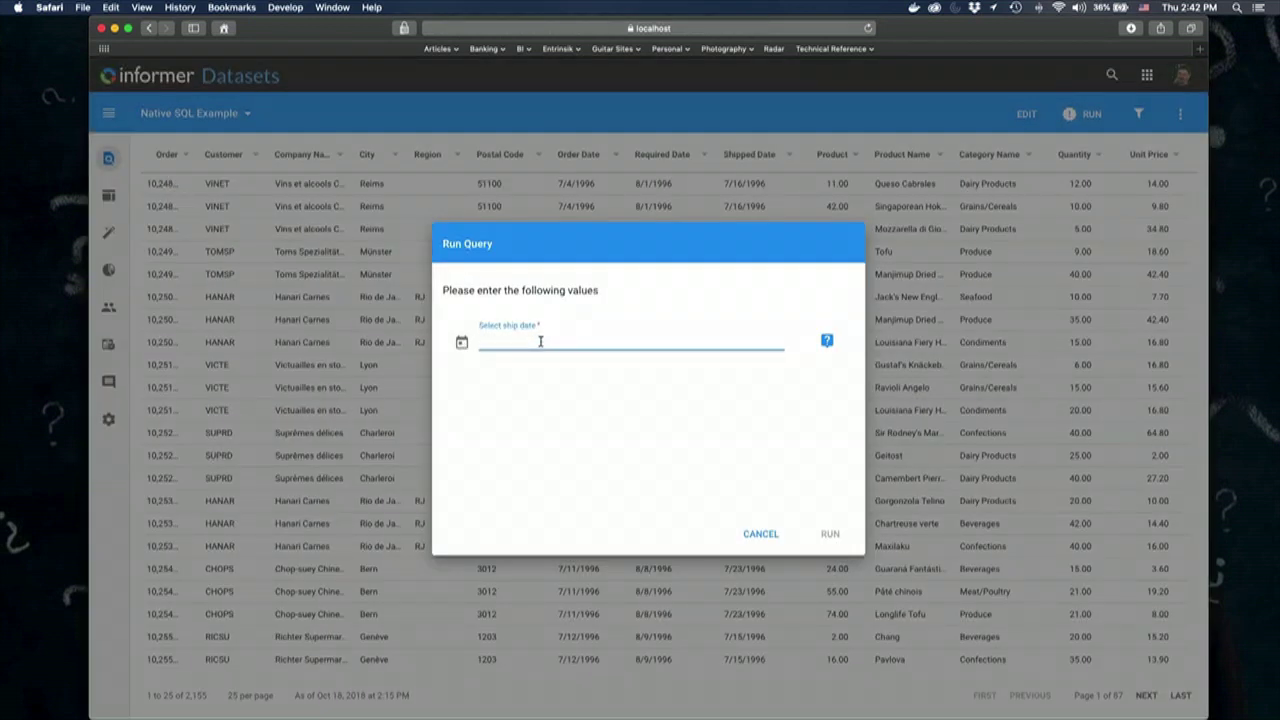
left_click(770, 538)
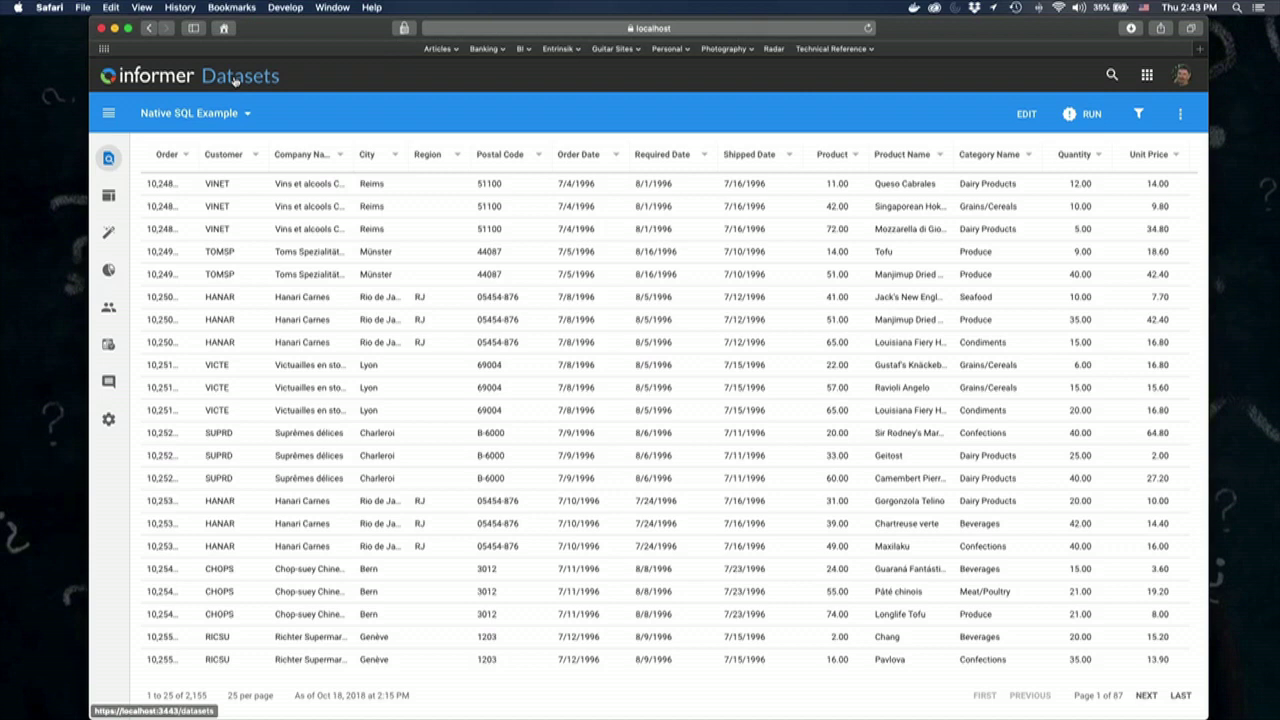
- Open the Datasources list and look through the available datasources and their types
left_click(1148, 78)
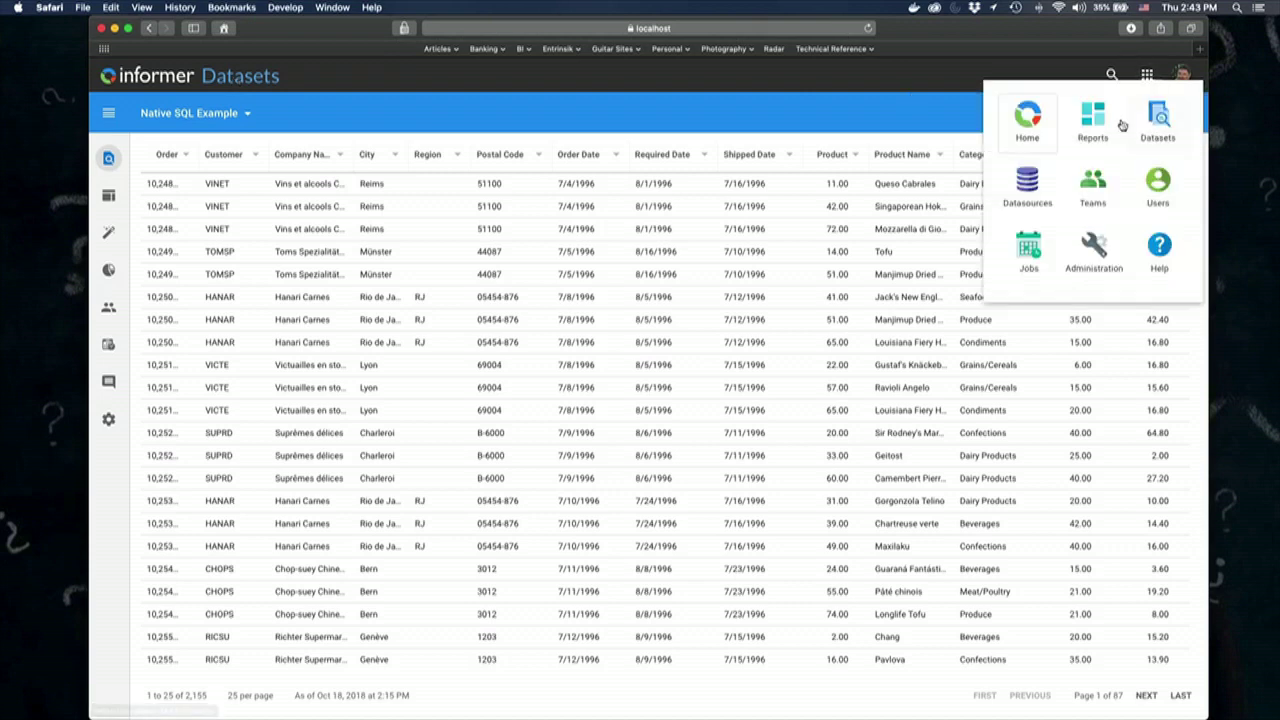
left_click(1027, 185)
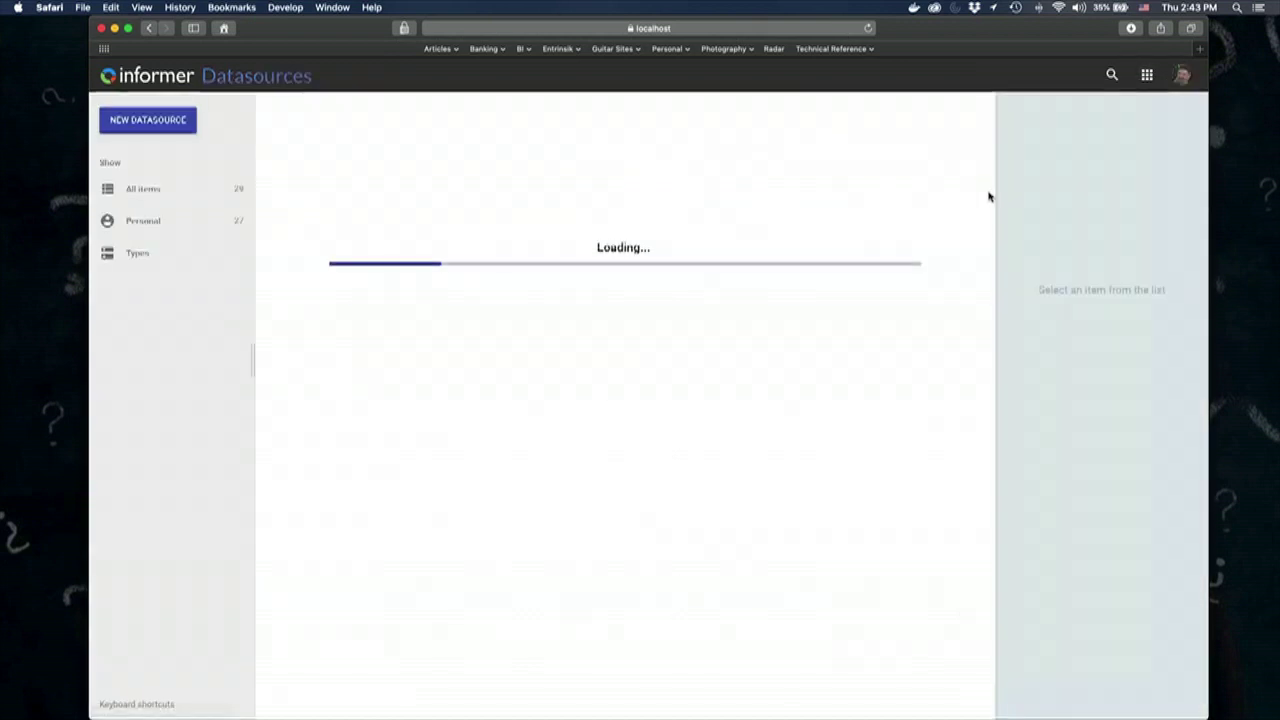
scroll(419, 250, "down", 1)
scroll(419, 250, "down", 5)
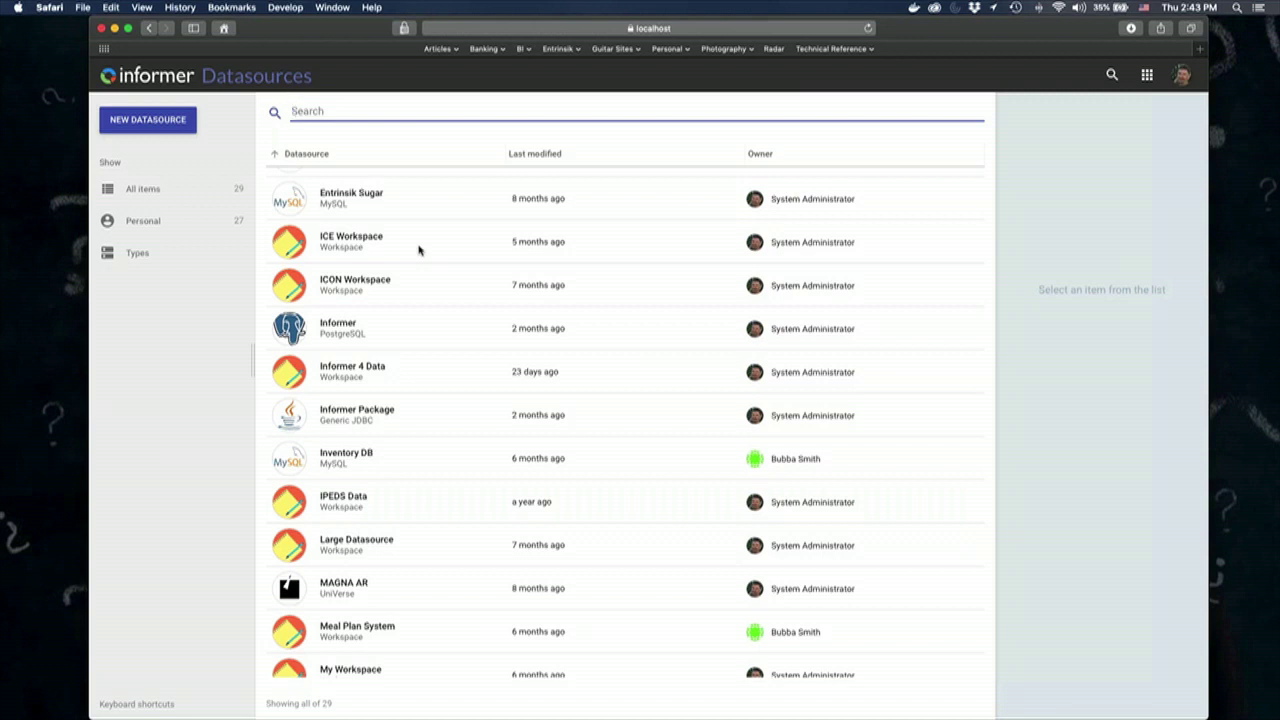
scroll(418, 250, "down", 3)
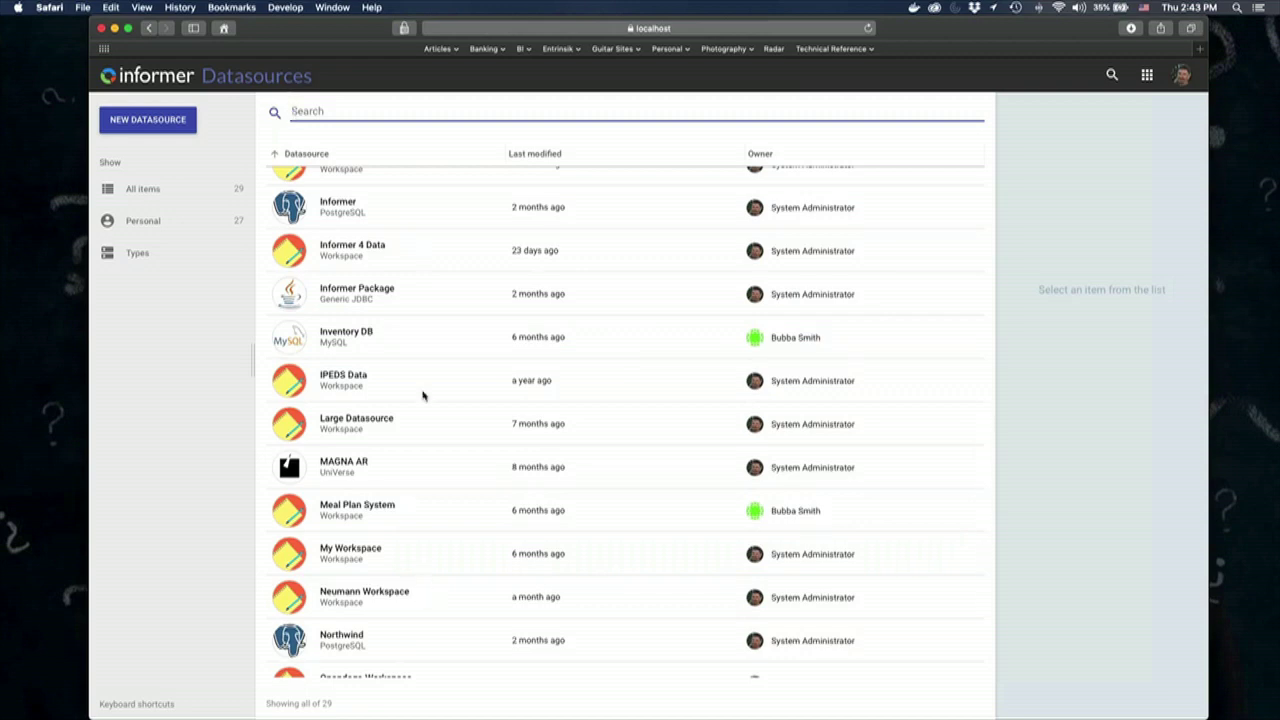
scroll(423, 394, "up", 6)
scroll(441, 394, "up", 7)
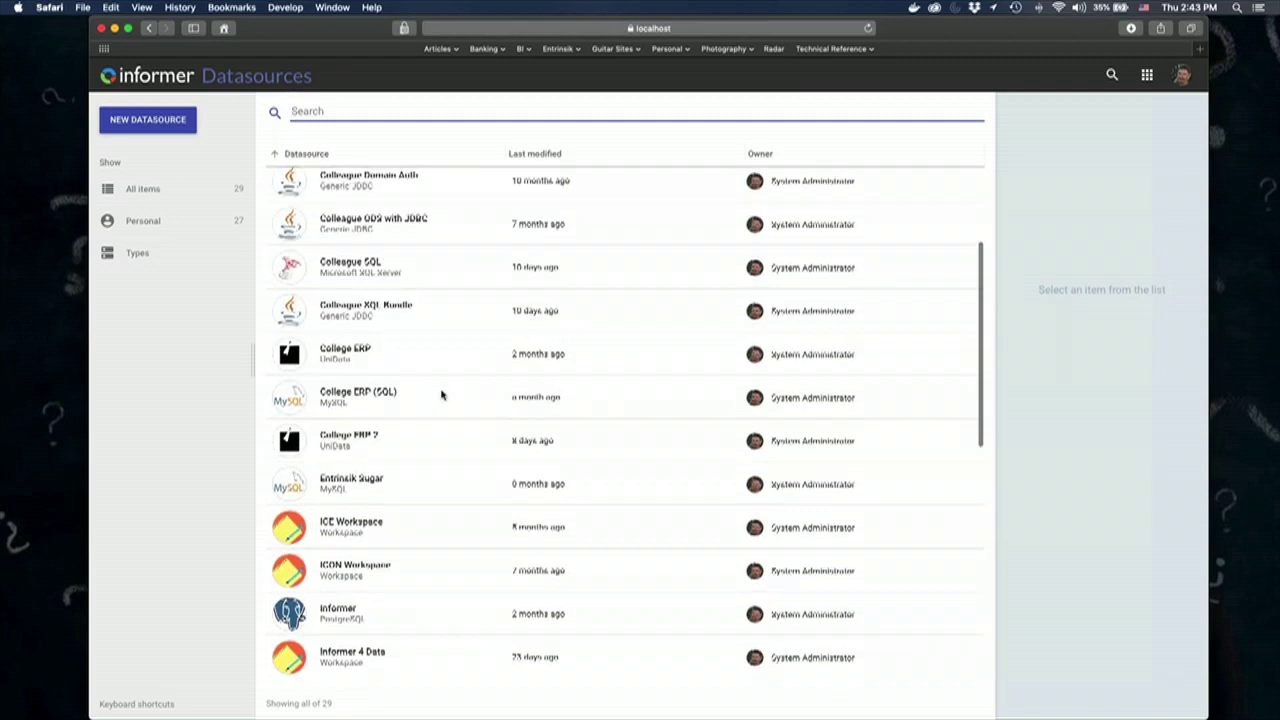
- Open the ICON Workspace datasource, view its CSV data import dialog and cancel it
scroll(443, 394, "down", 6)
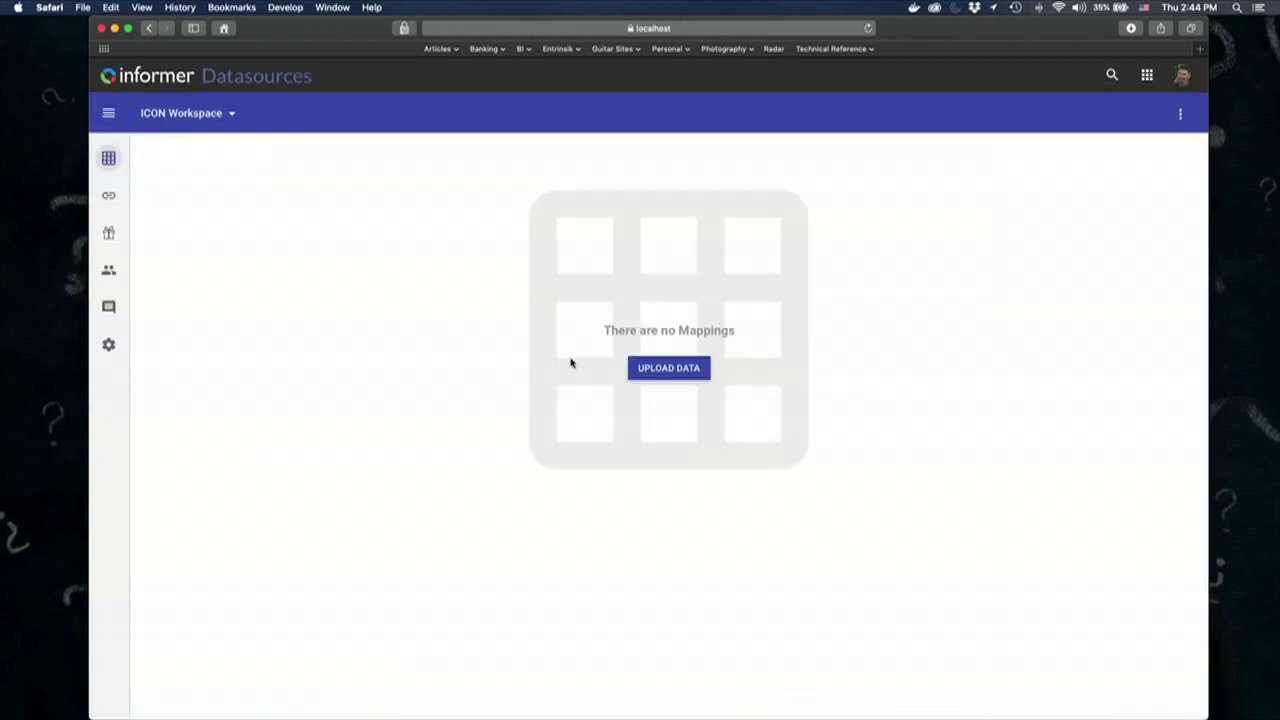
left_click(692, 371)
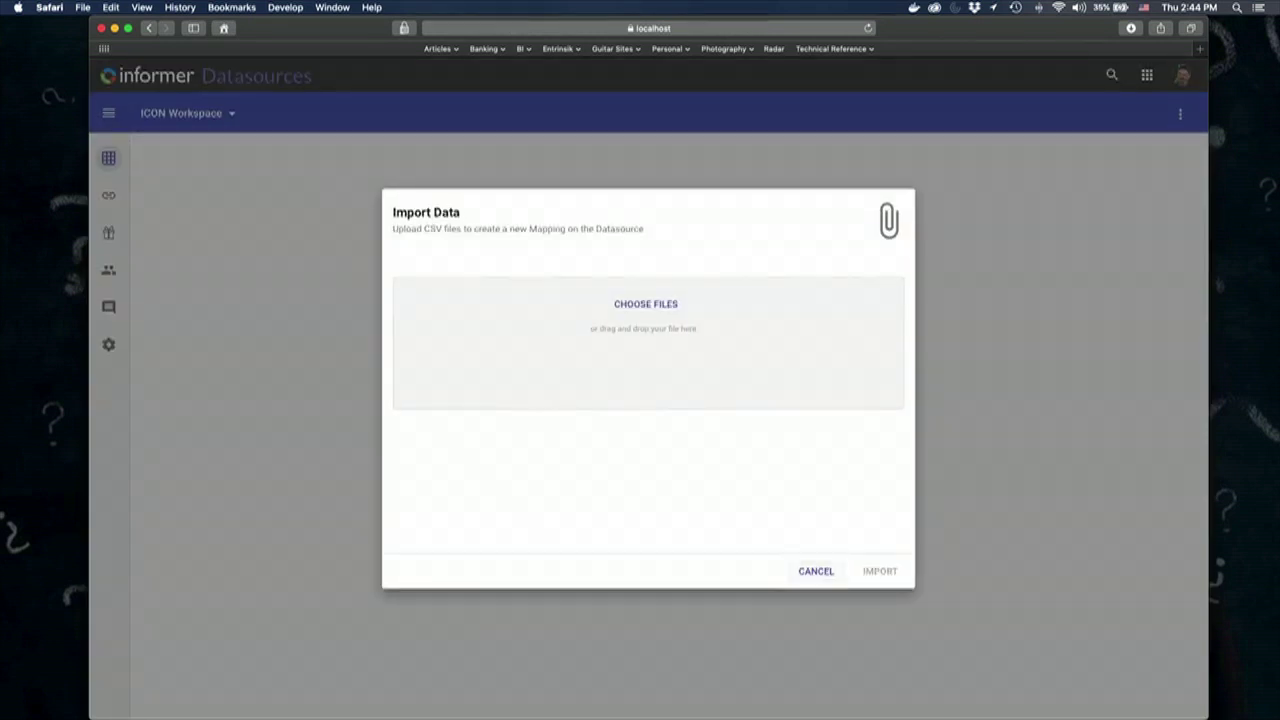
left_click(815, 573)
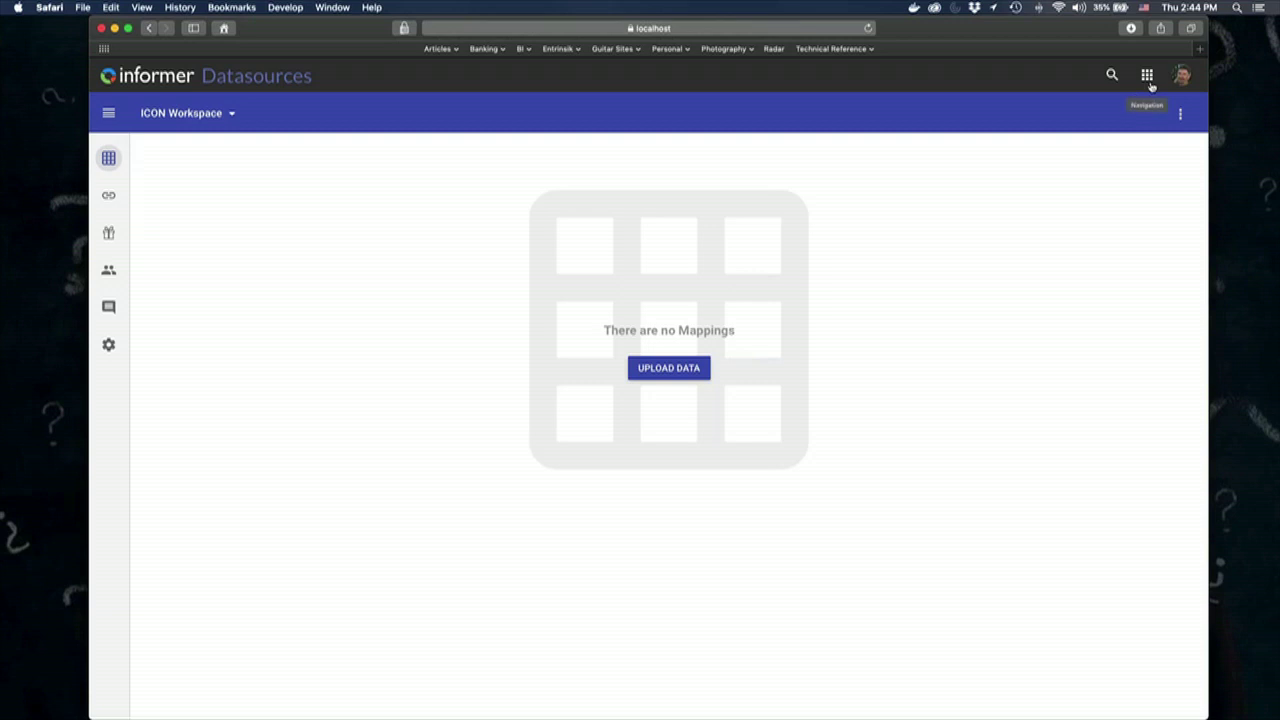
- Open the Northwind Ad Hoc Query to Dataset dataset from the Northwind datasource for editing
left_click(176, 84)
left_click(290, 290)
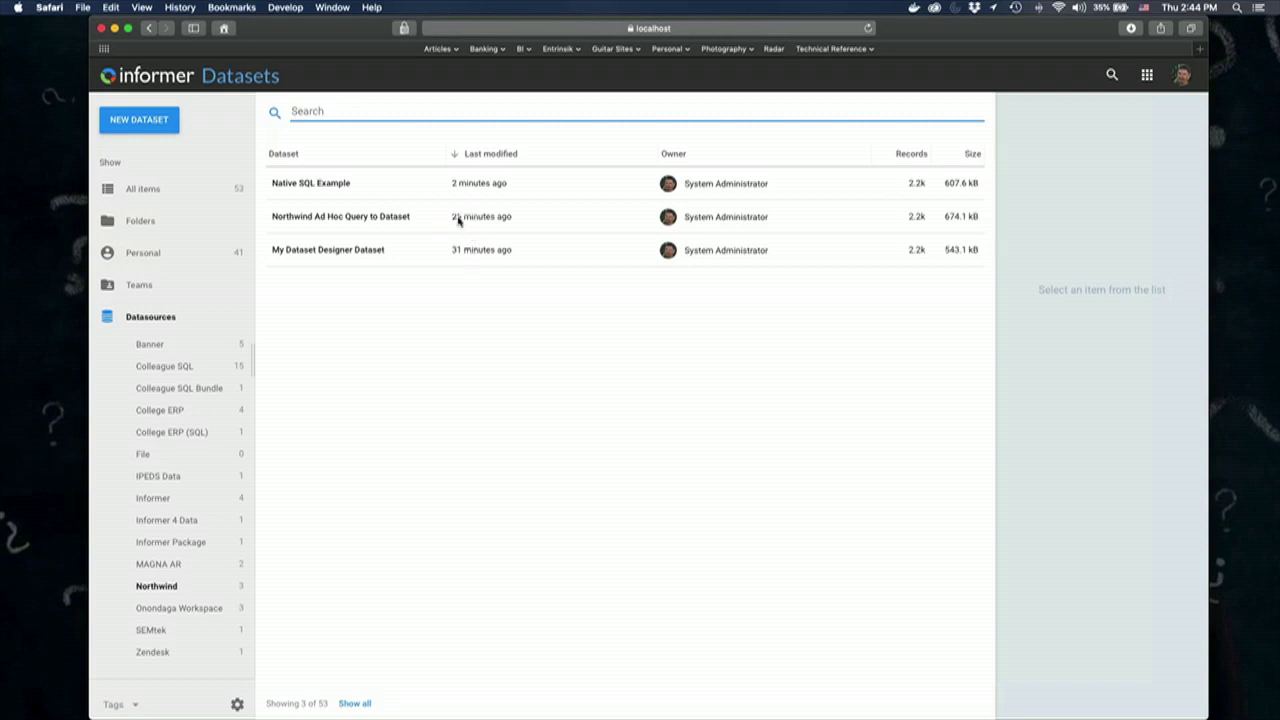
double_click(463, 218)
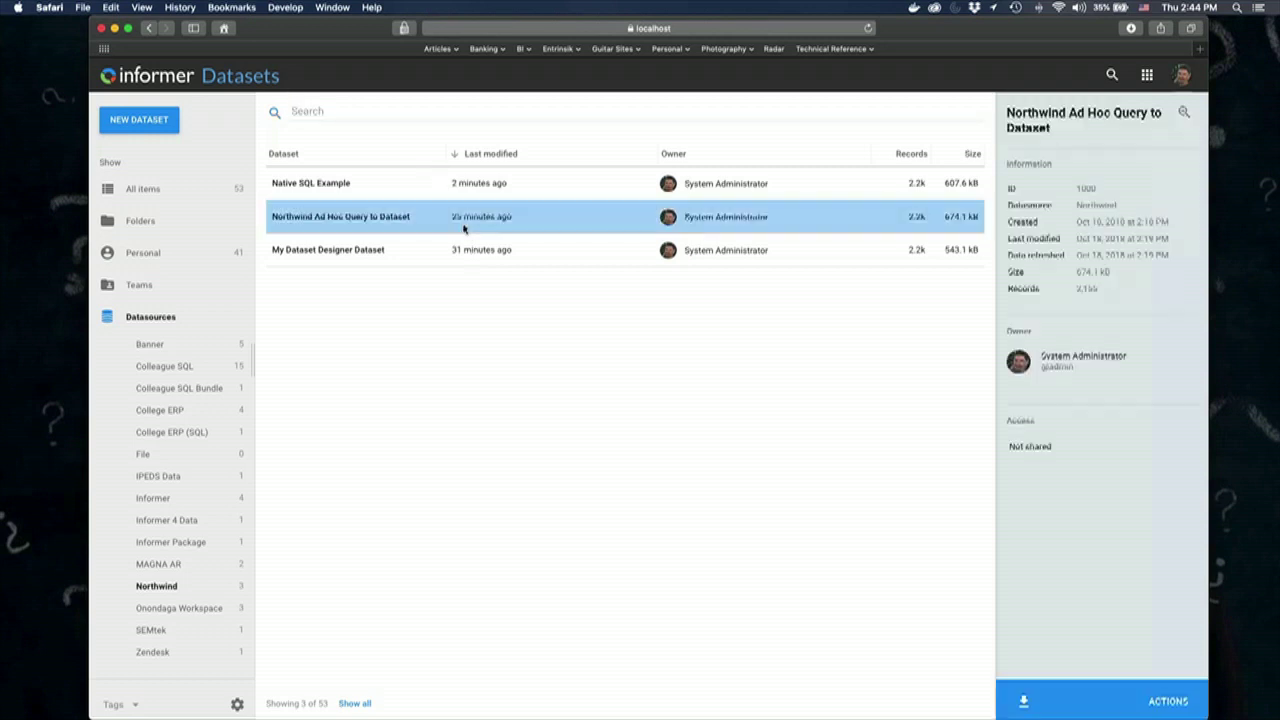
left_click(1026, 113)
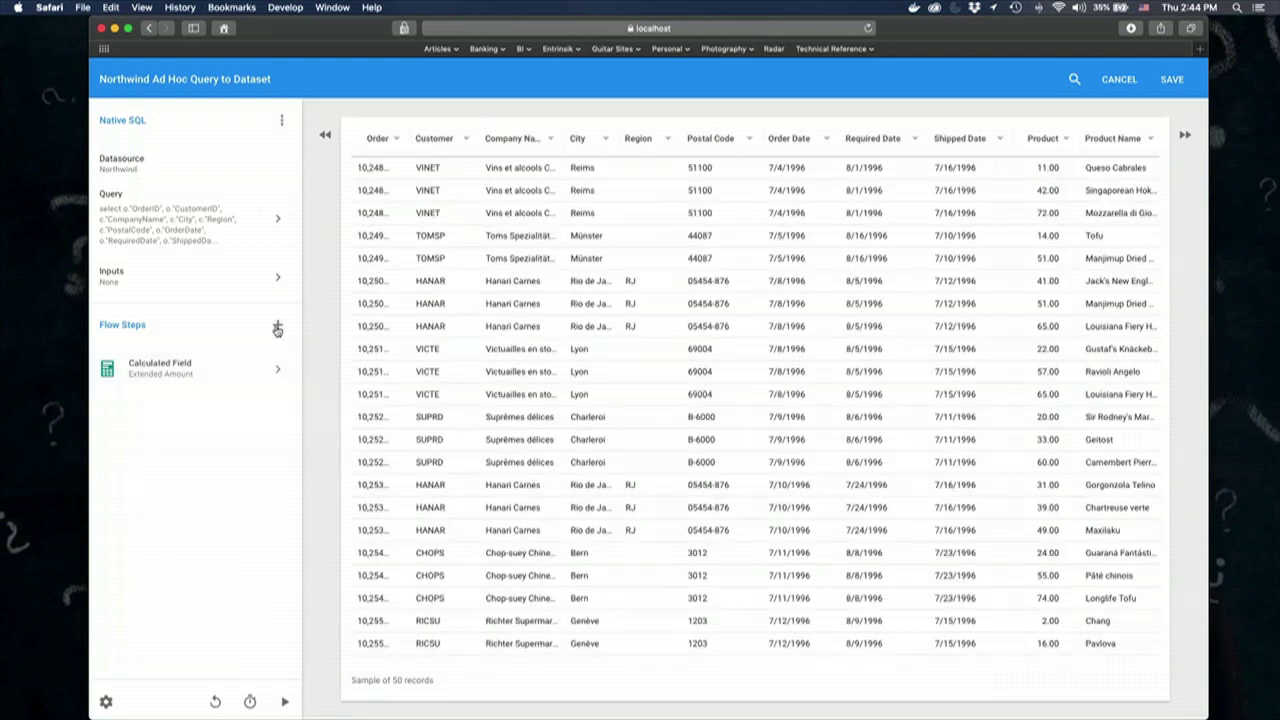
- Check which fields can be added as flow steps to the dataset, and cancel editing
left_click(277, 324)
mouse_move(290, 323)
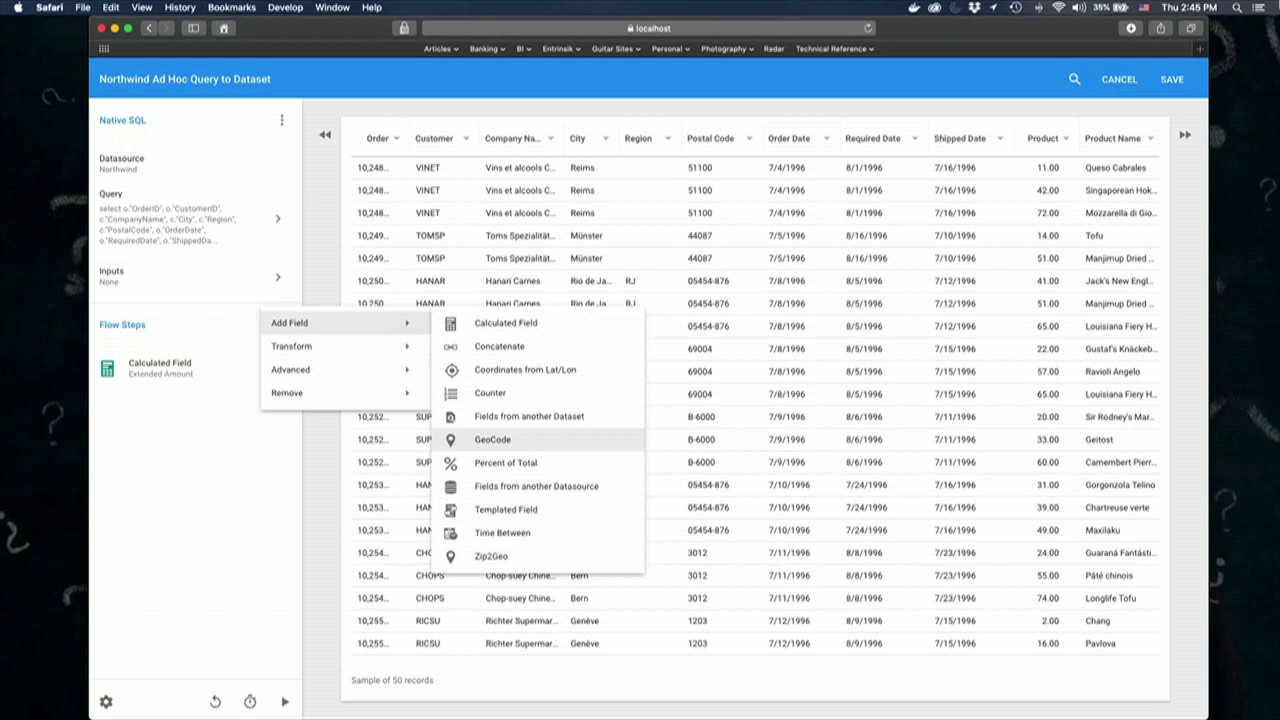
left_click(1117, 84)
left_click(1117, 84)
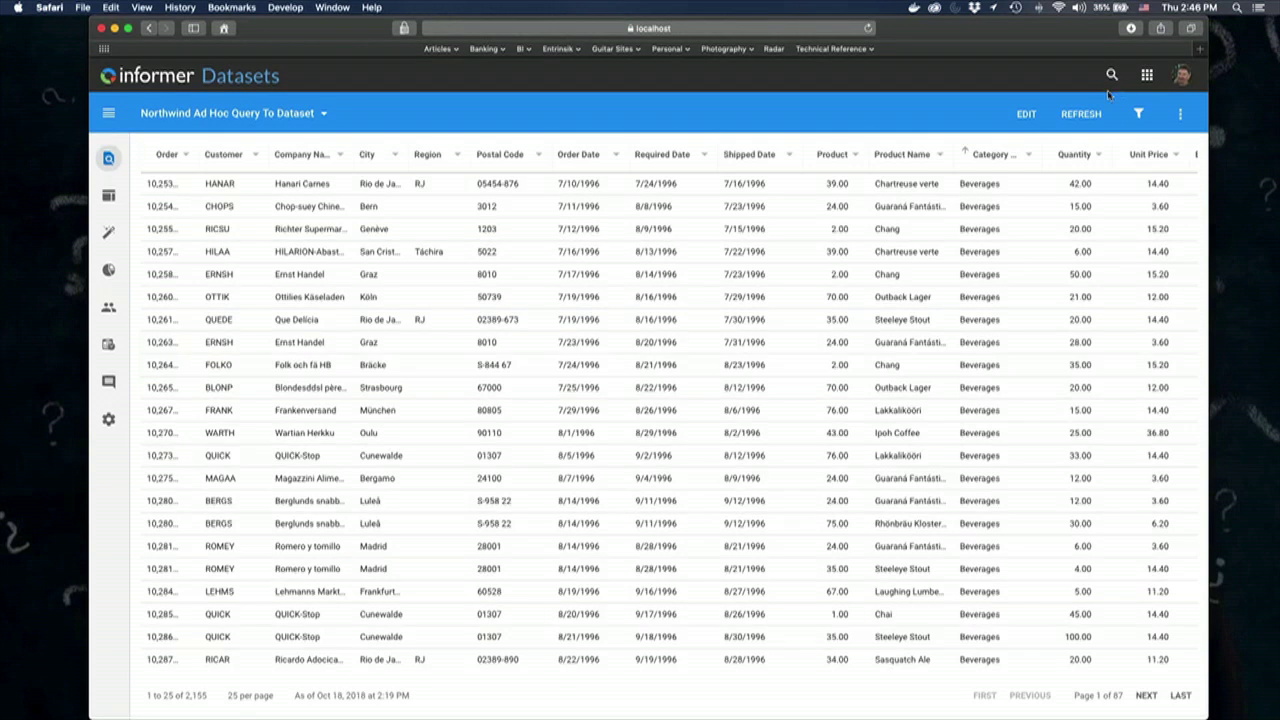
- Find the Items List dataset among all datasets and open it
left_click(240, 76)
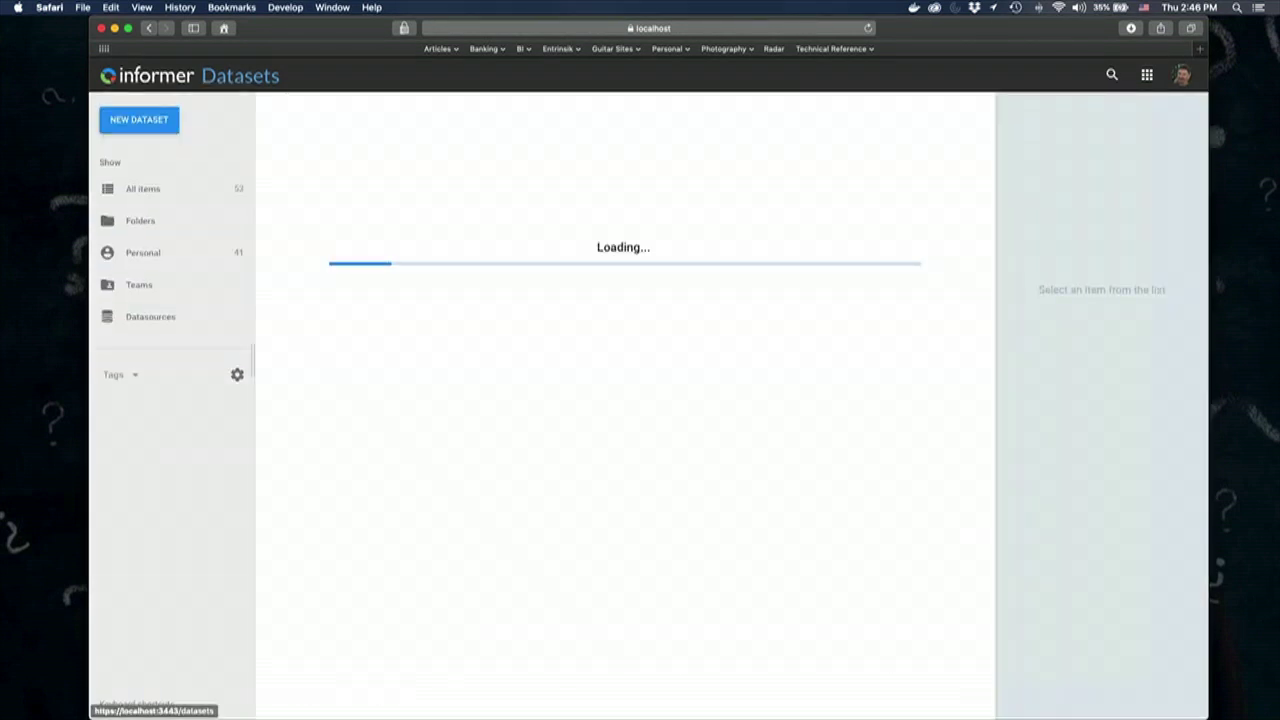
left_click(158, 318)
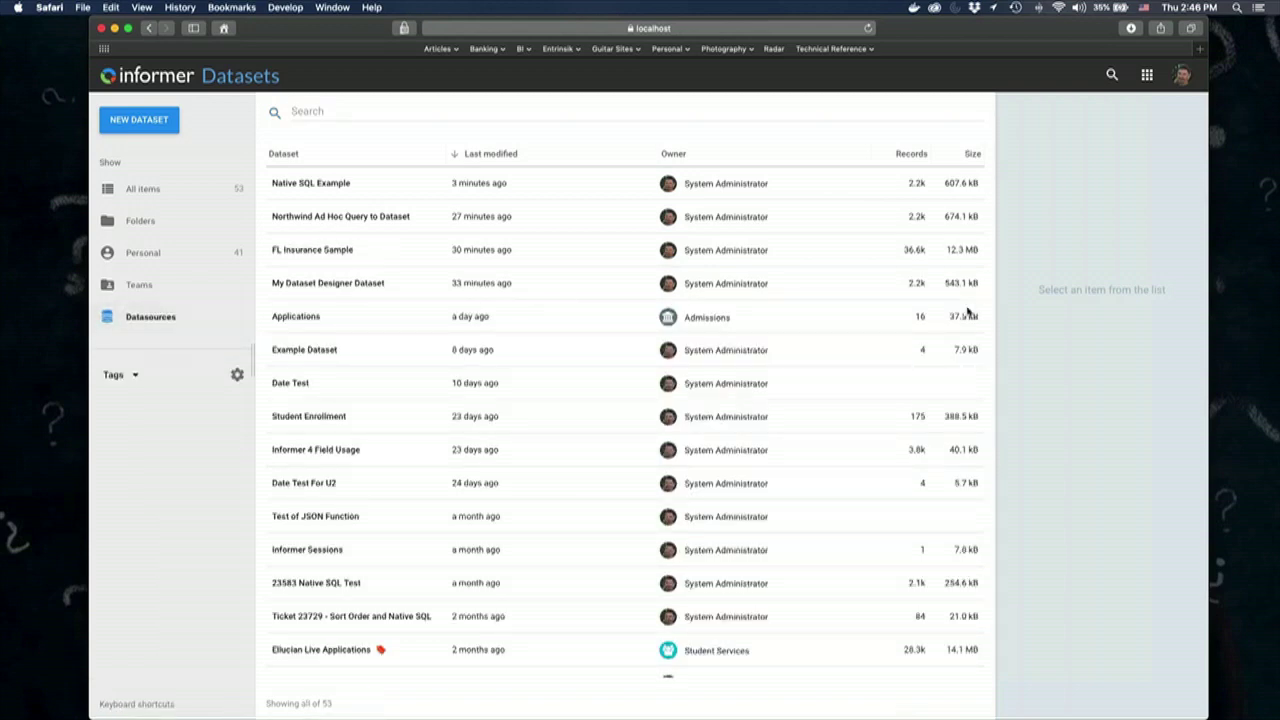
scroll(967, 314, "down", 10)
scroll(967, 314, "down", 10)
scroll(967, 314, "down", 4)
left_click(812, 468)
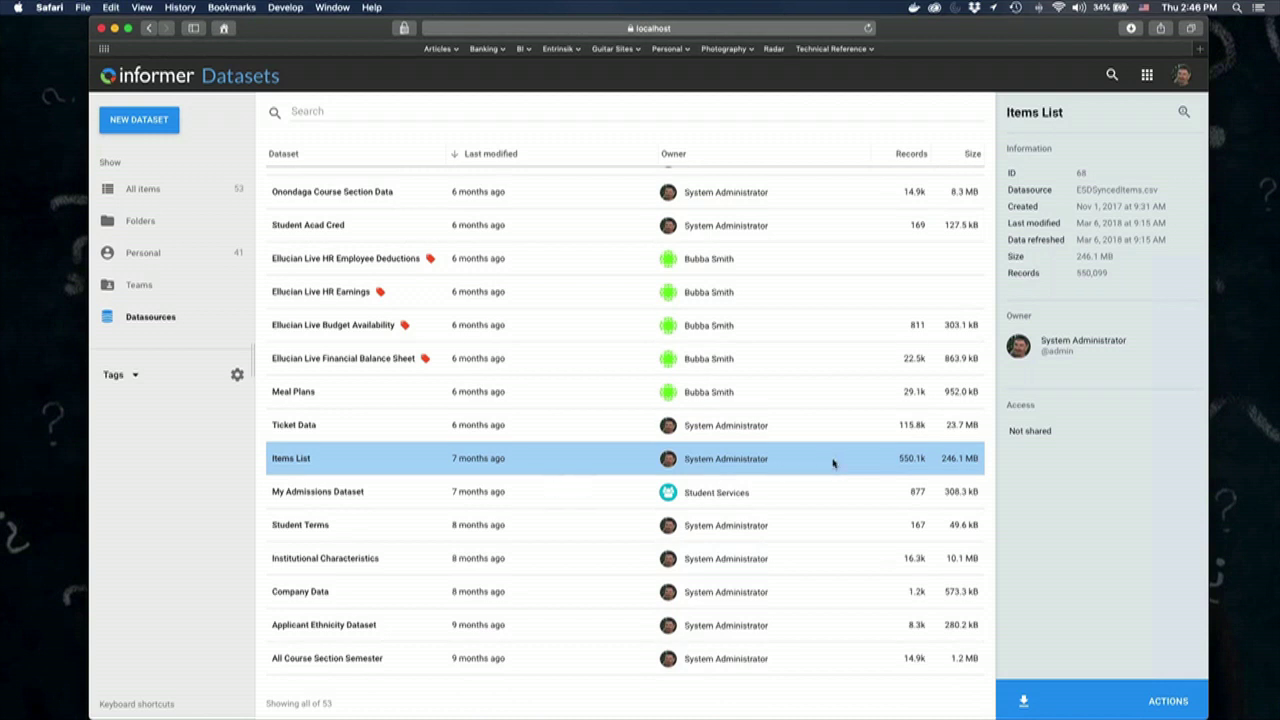
double_click(910, 463)
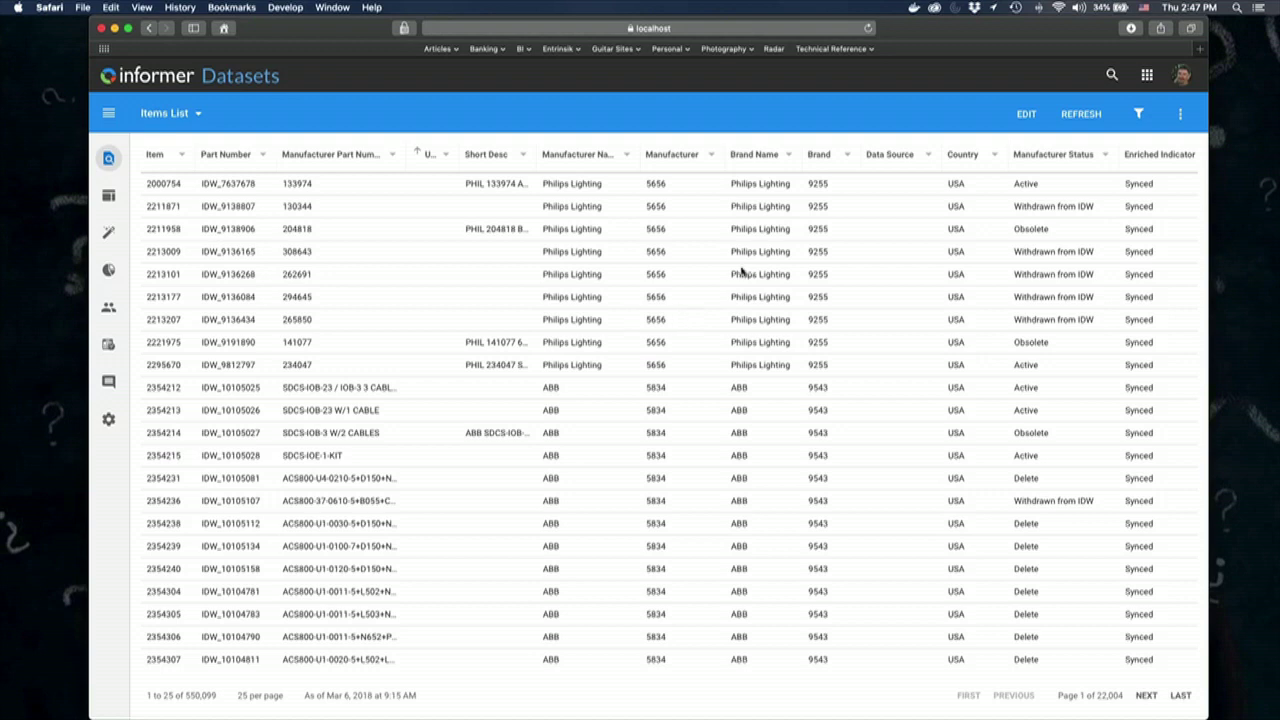
- Sort the Items List records by Manufacturer Status in descending order
scroll(835, 248, "right", 5)
scroll(838, 250, "right", 5)
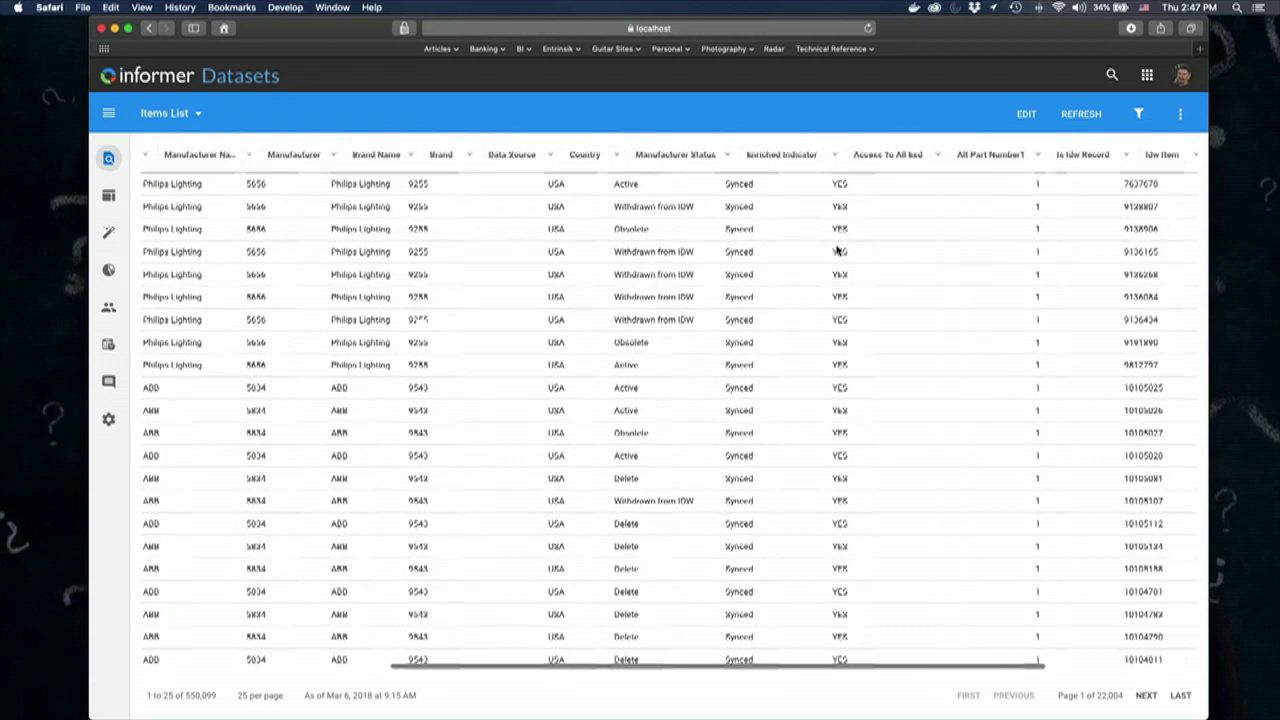
left_click(580, 156)
left_click(603, 163)
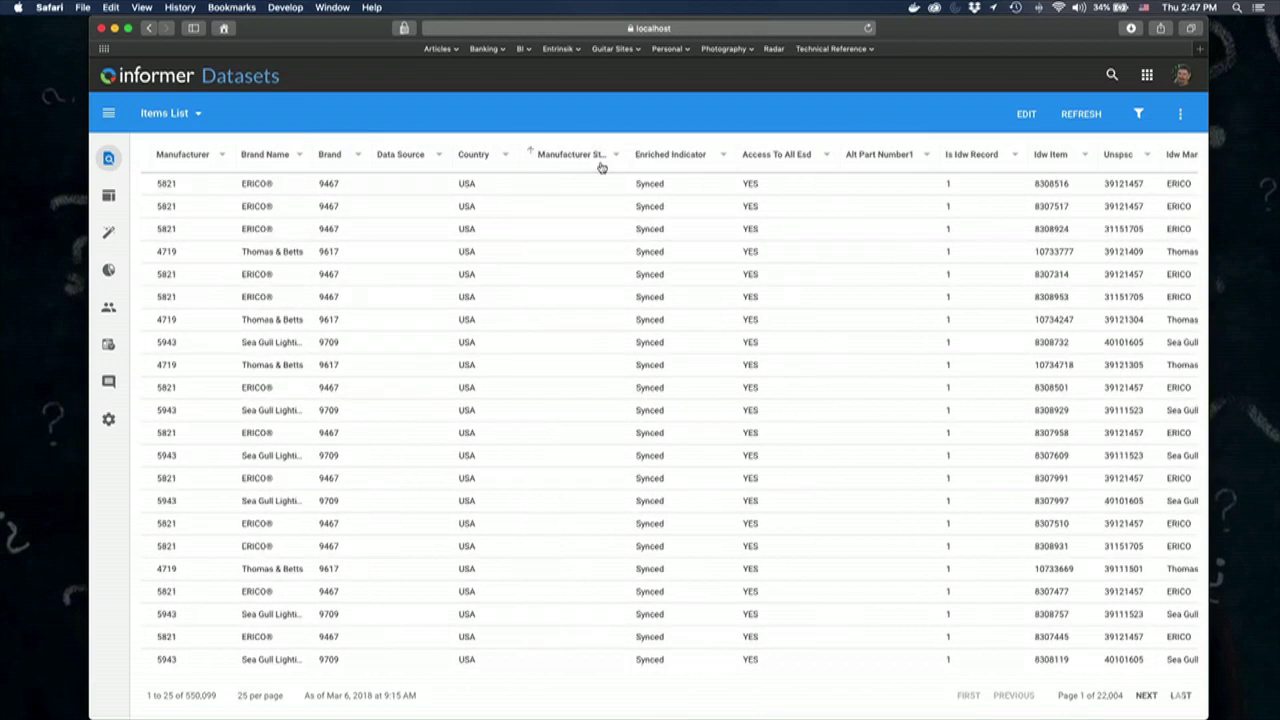
scroll(735, 185, "left", 10)
- Group the Items List records by Brand Name and clear the grouping
left_click(748, 158)
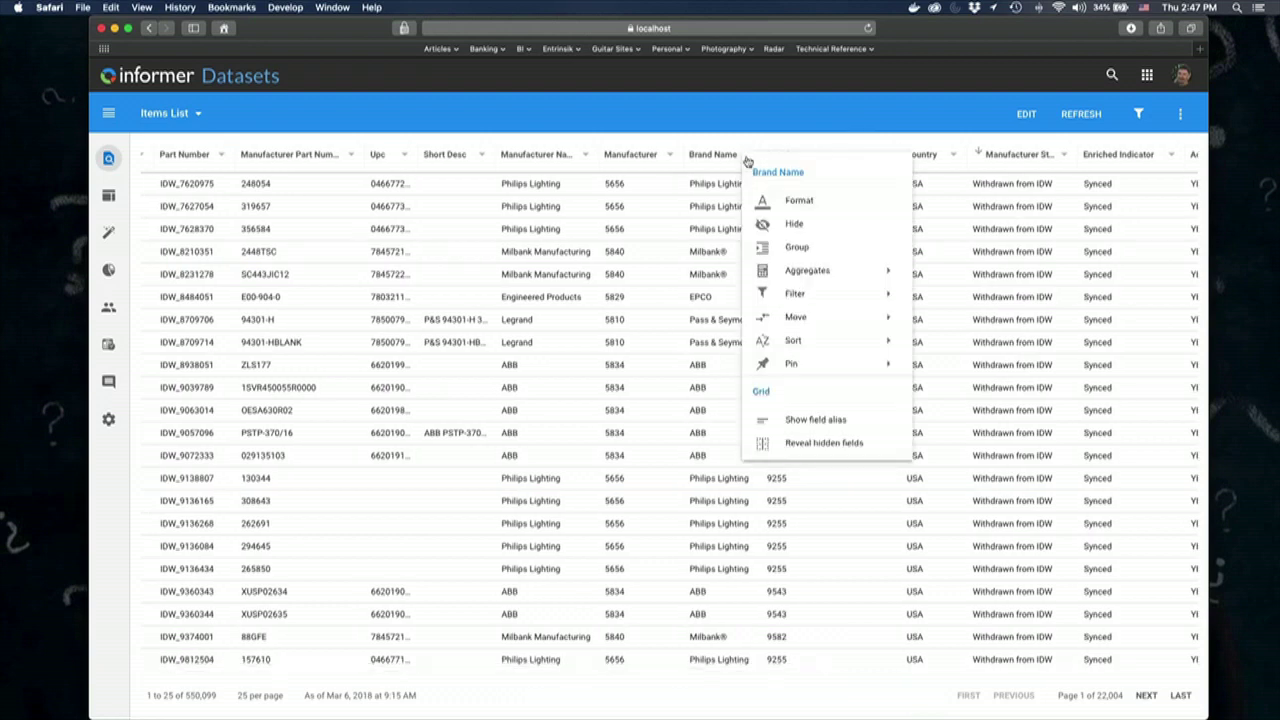
left_click(811, 260)
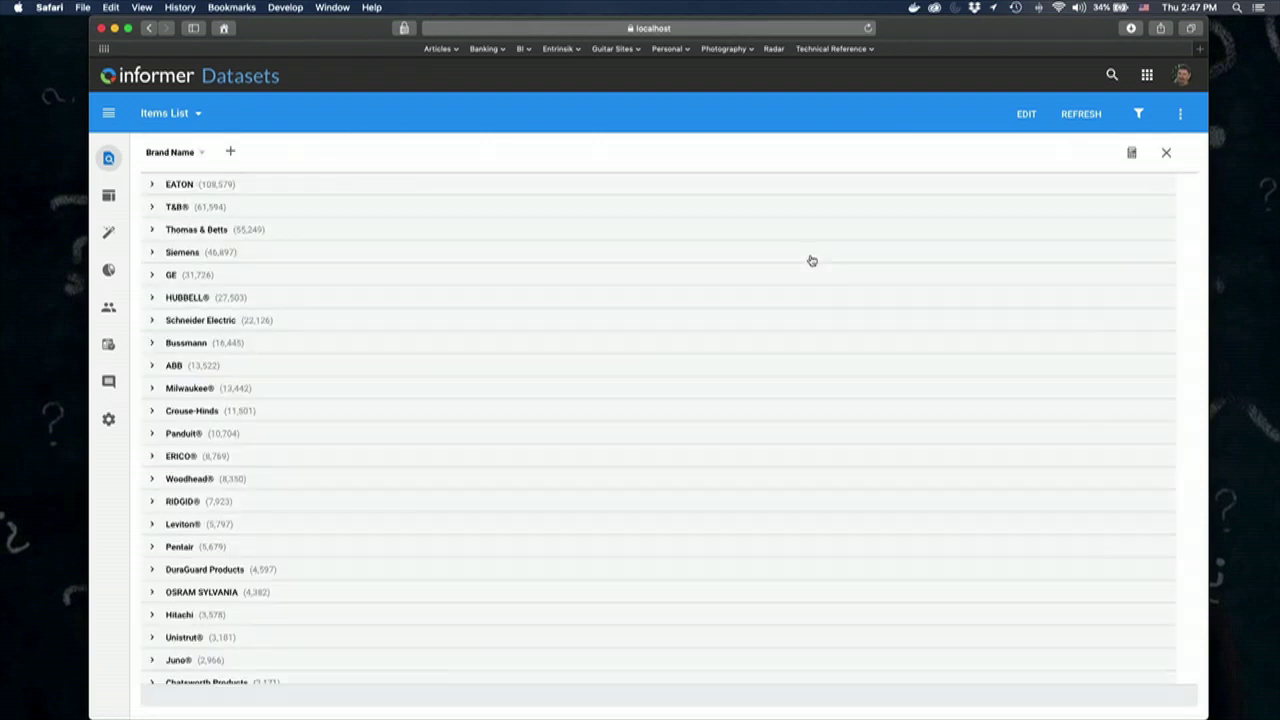
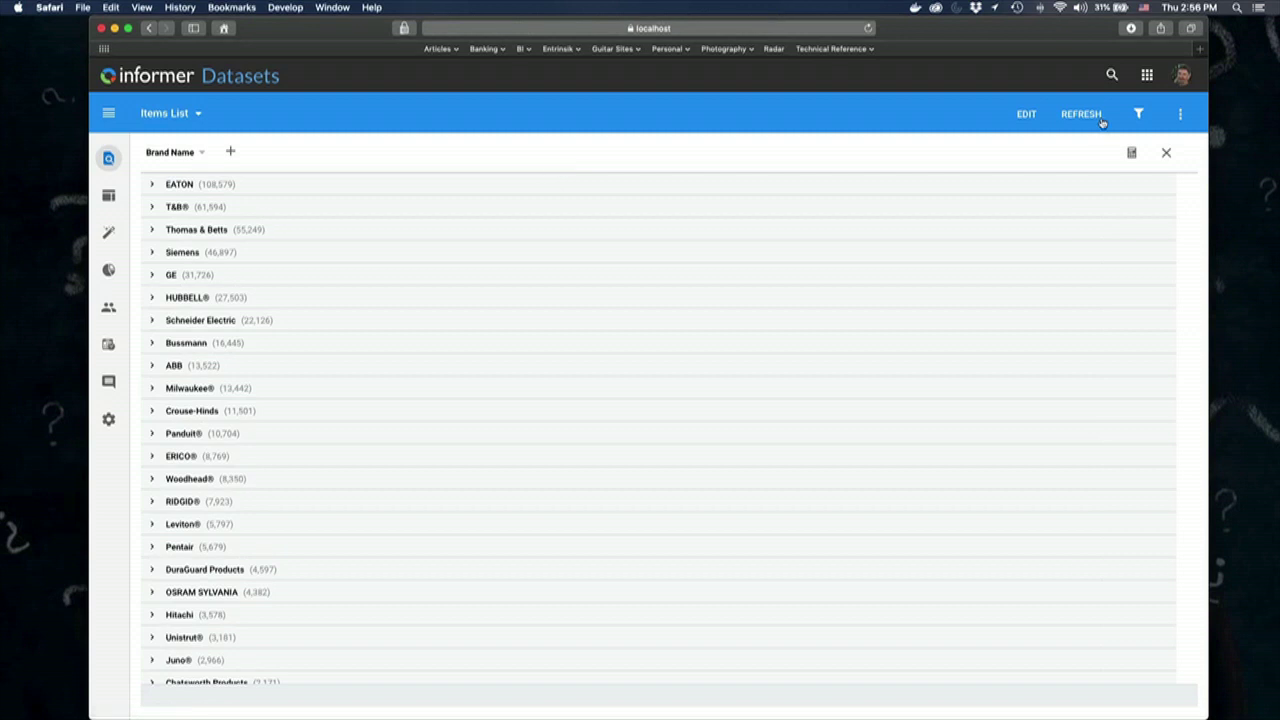
left_click(1166, 152)
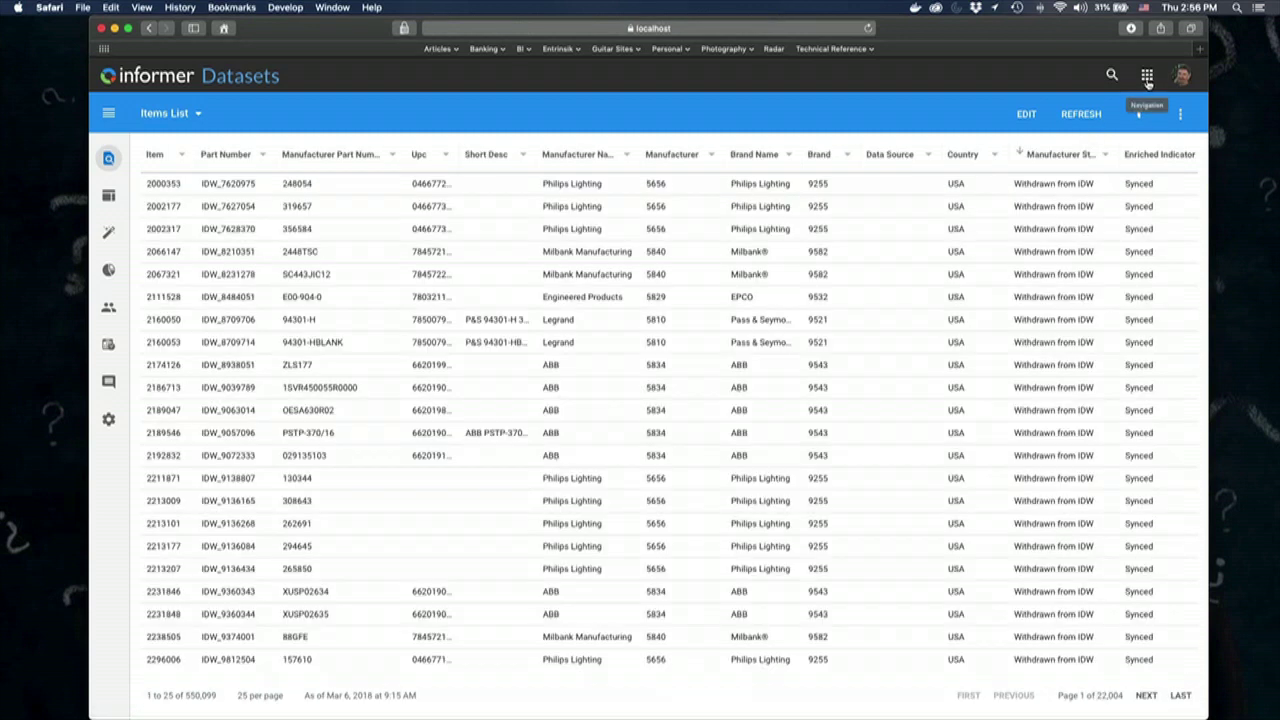
- Return to the datasets list and open the Applications dataset
left_click(1147, 75)
left_click(1157, 120)
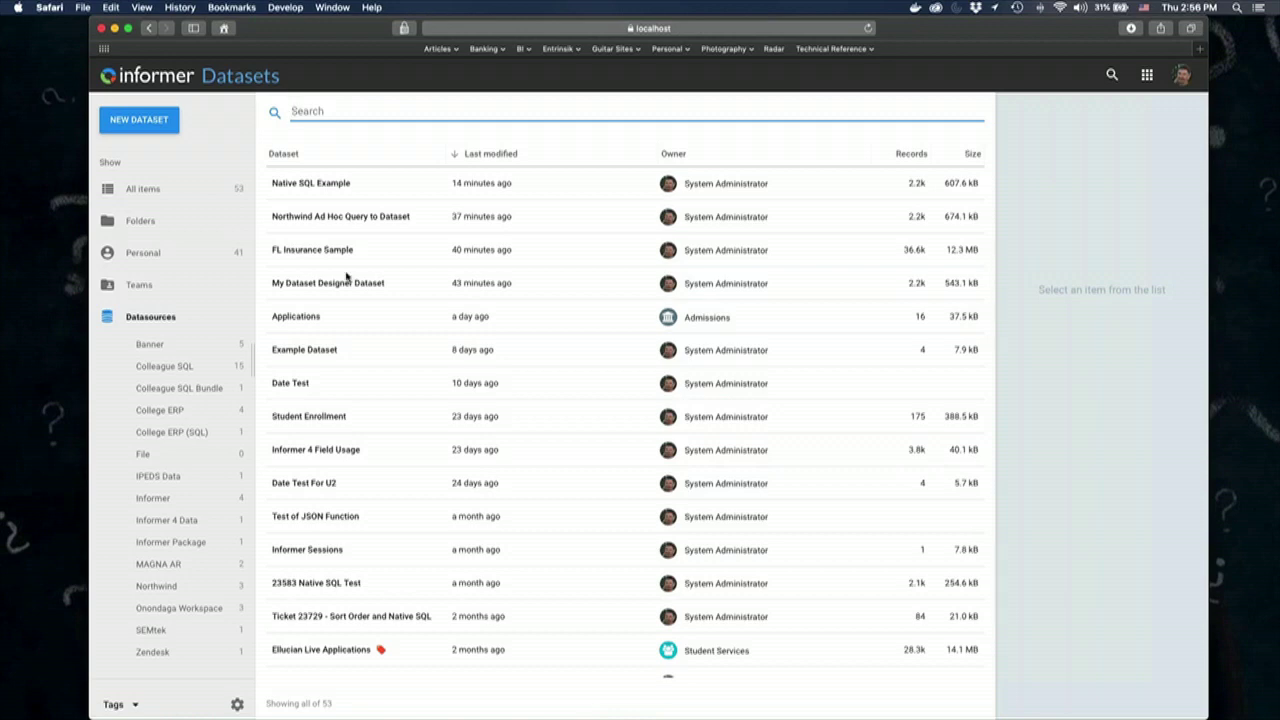
double_click(361, 324)
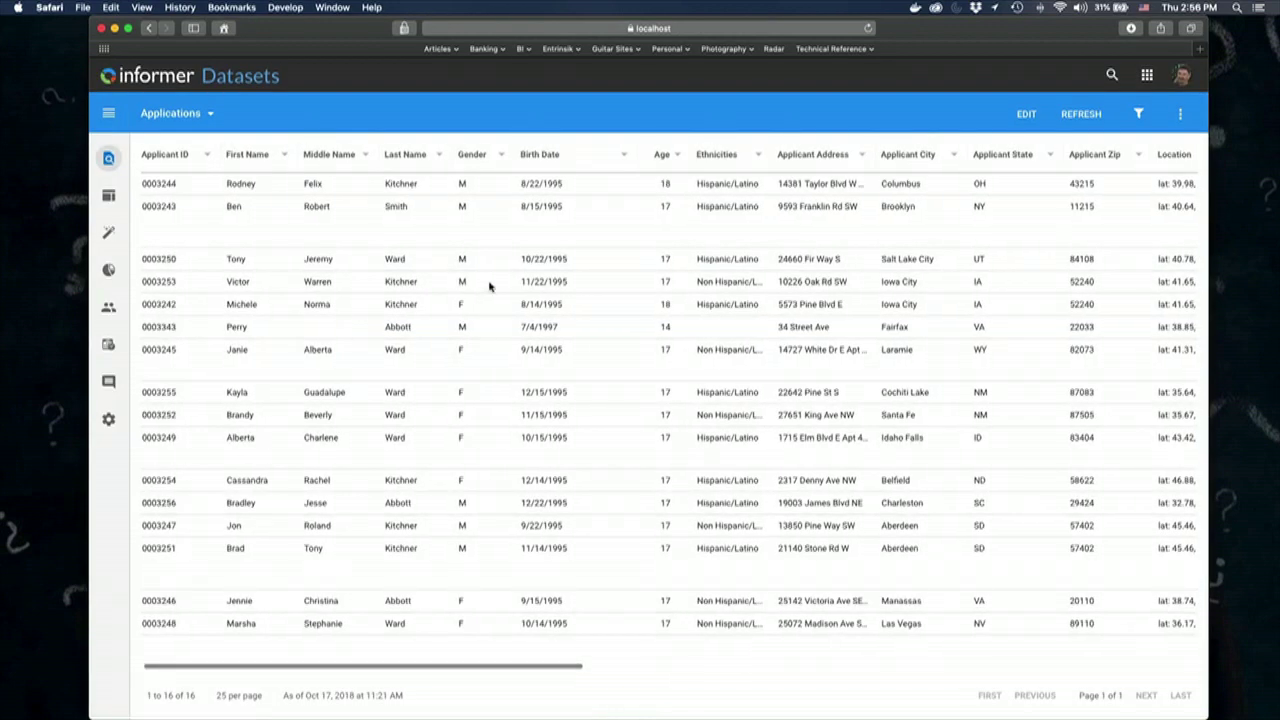
- Build a pivot of the Applications dataset with Gender as rows and Ethnicities as columns
left_click(111, 197)
left_click(553, 151)
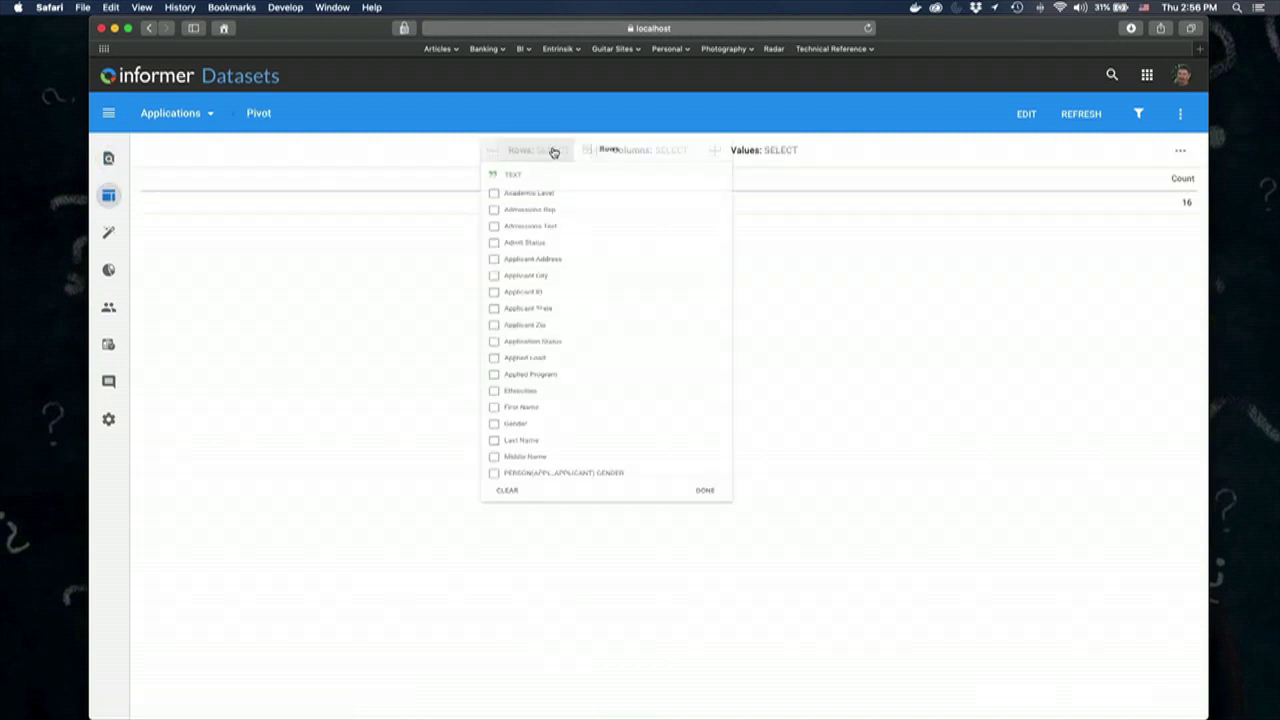
scroll(600, 331, "down", 2)
left_click(499, 495)
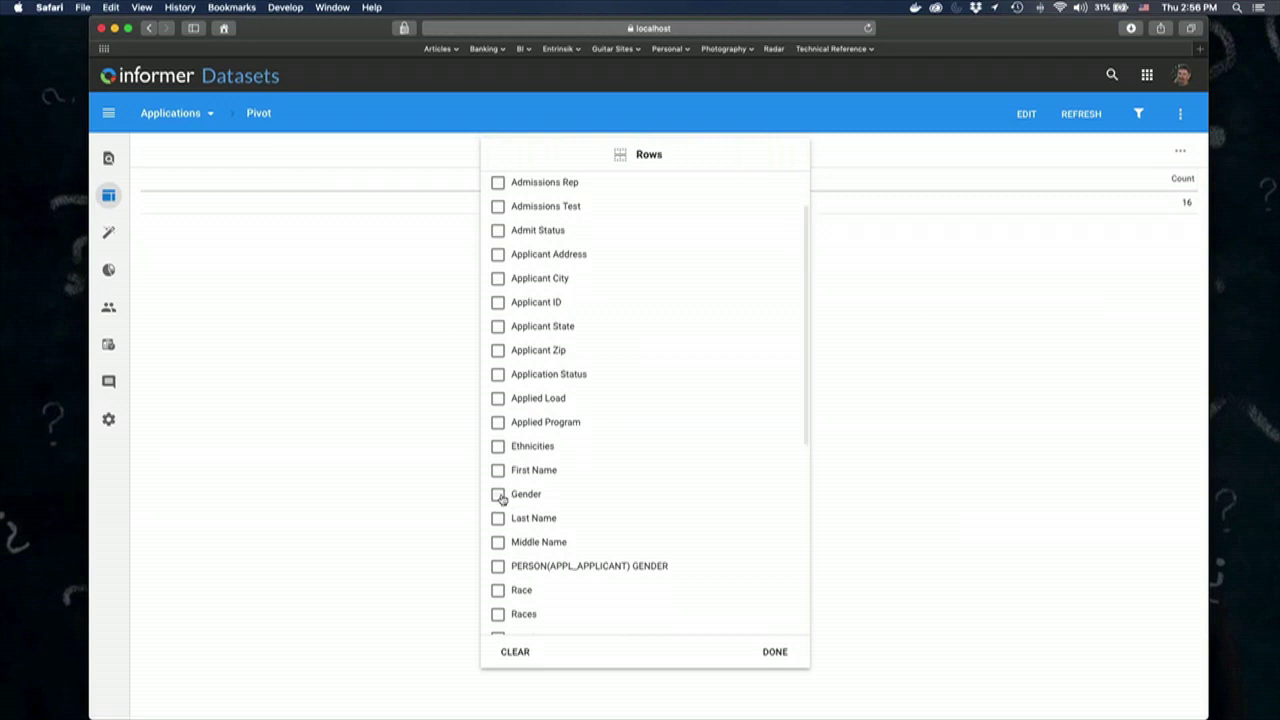
left_click(777, 652)
left_click(608, 150)
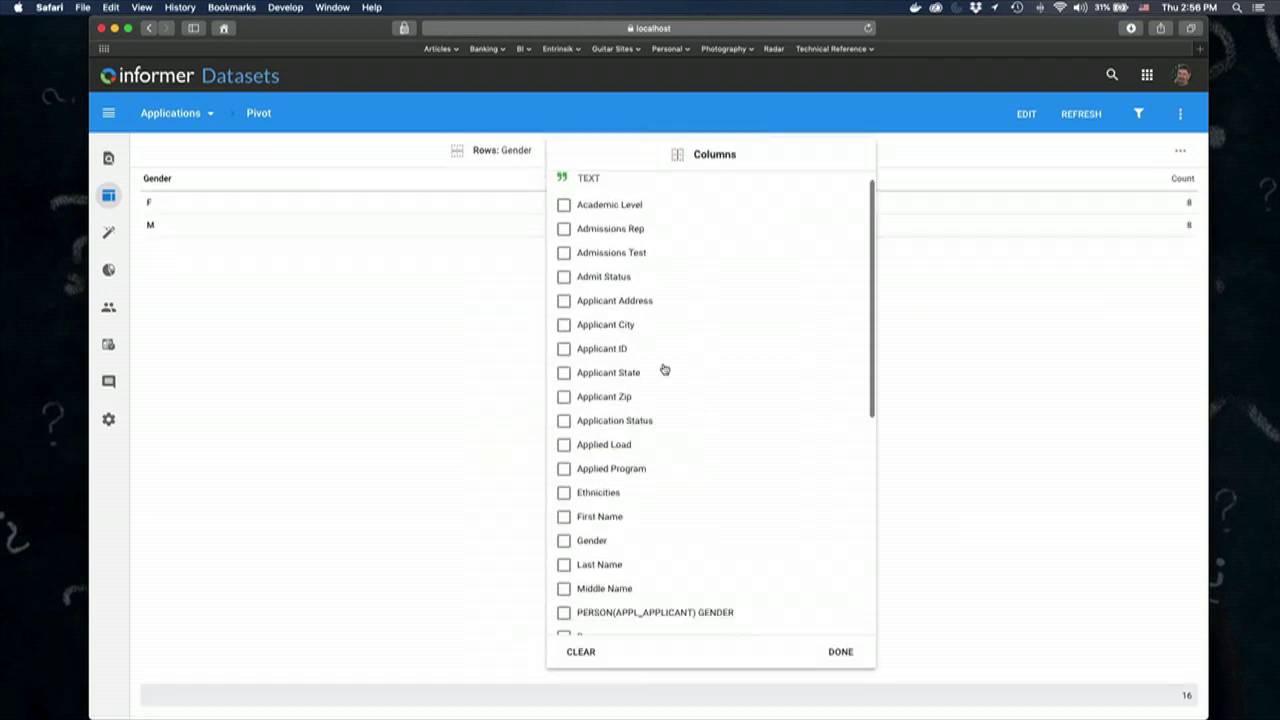
scroll(664, 370, "down", 2)
left_click(564, 450)
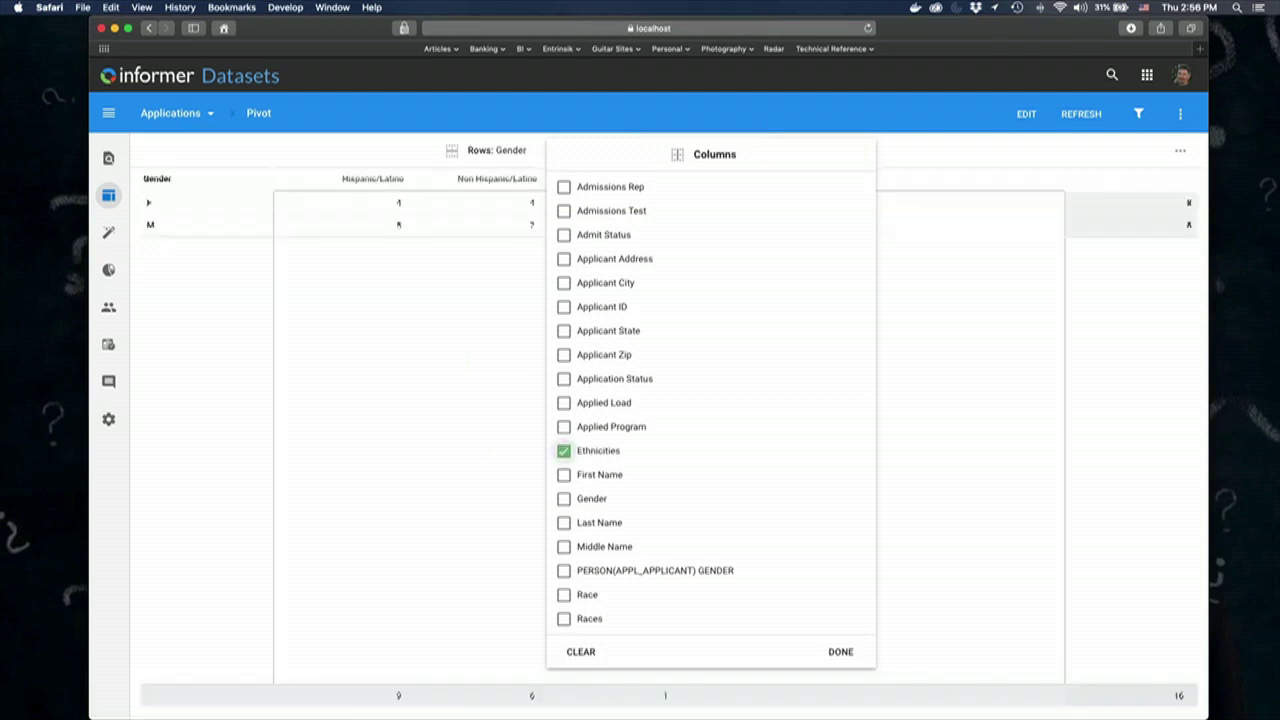
left_click(840, 651)
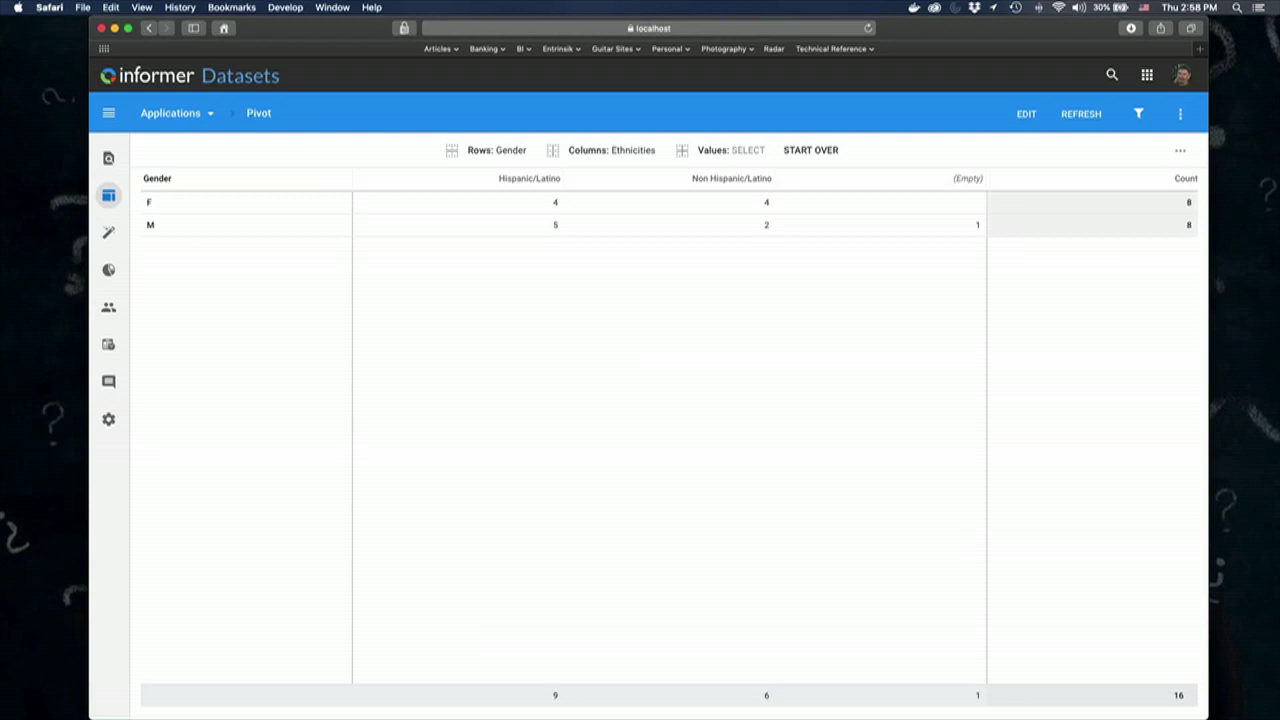
- View the Discover charts, browse the saved visuals, and preview the newest Applied Load and Date Applied Year by Date Applied Month of Year visuals
left_click(108, 232)
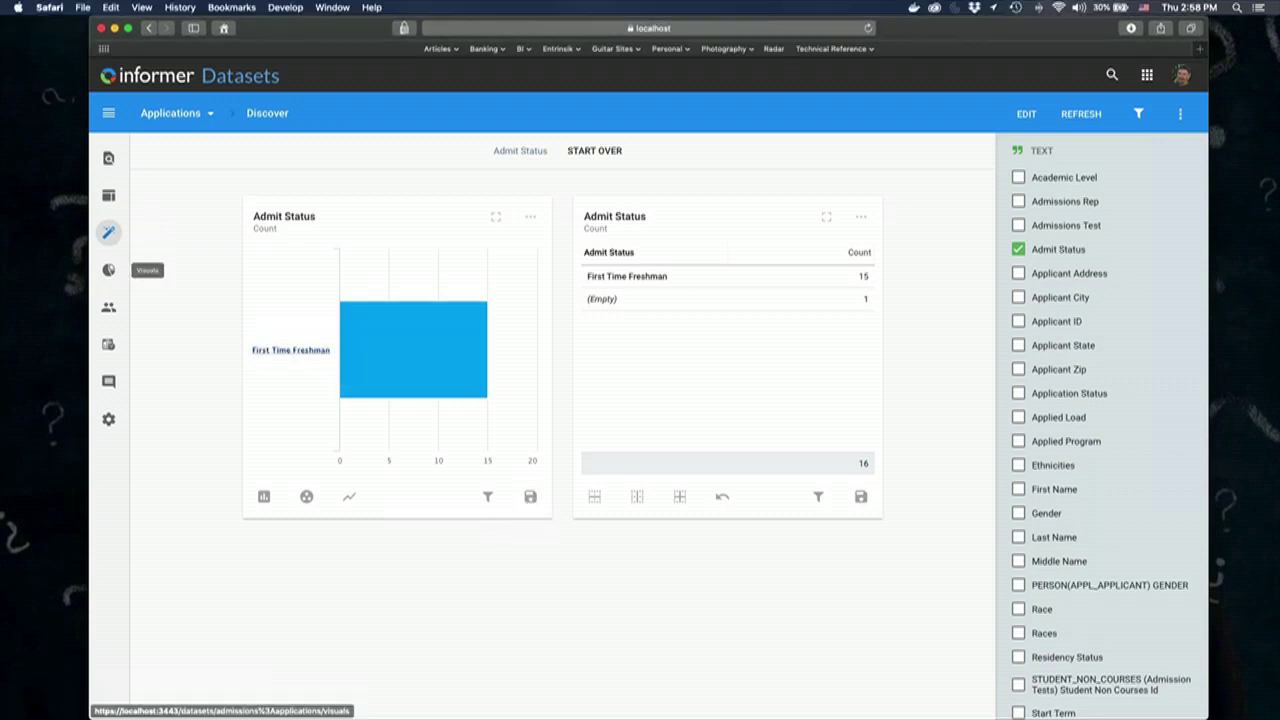
left_click(109, 269)
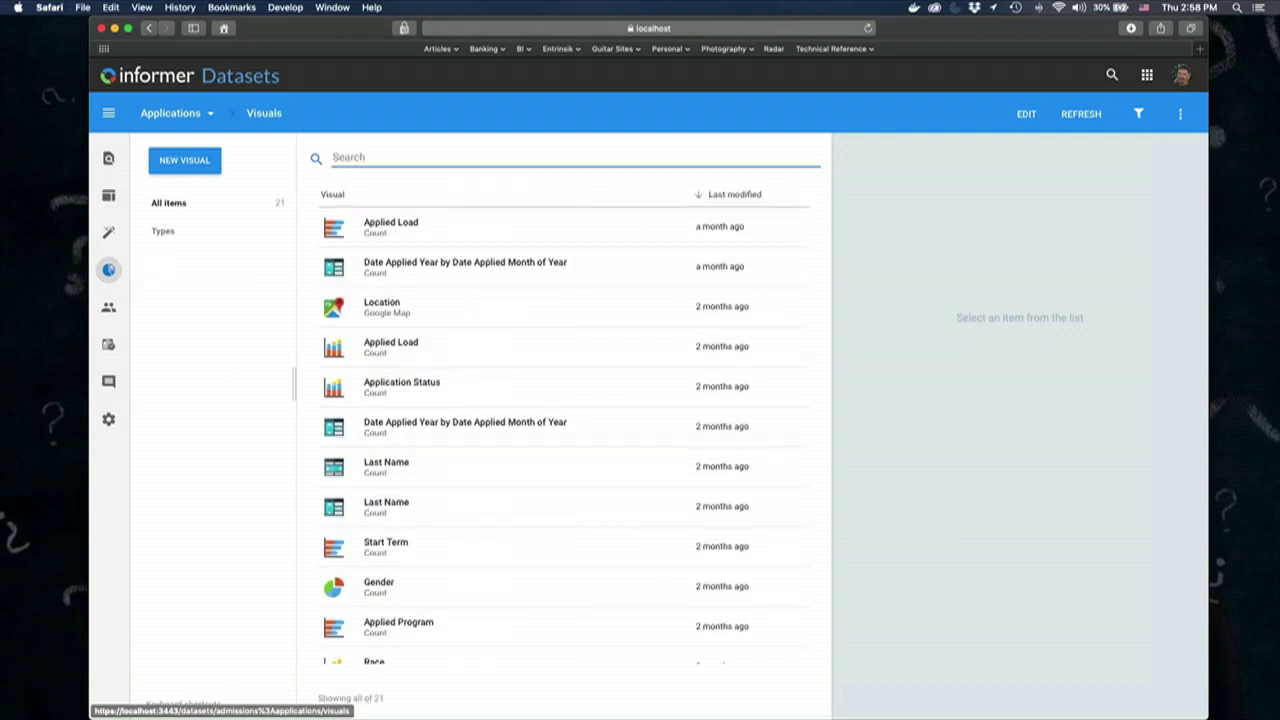
scroll(453, 542, "down", 10)
scroll(453, 542, "up", 10)
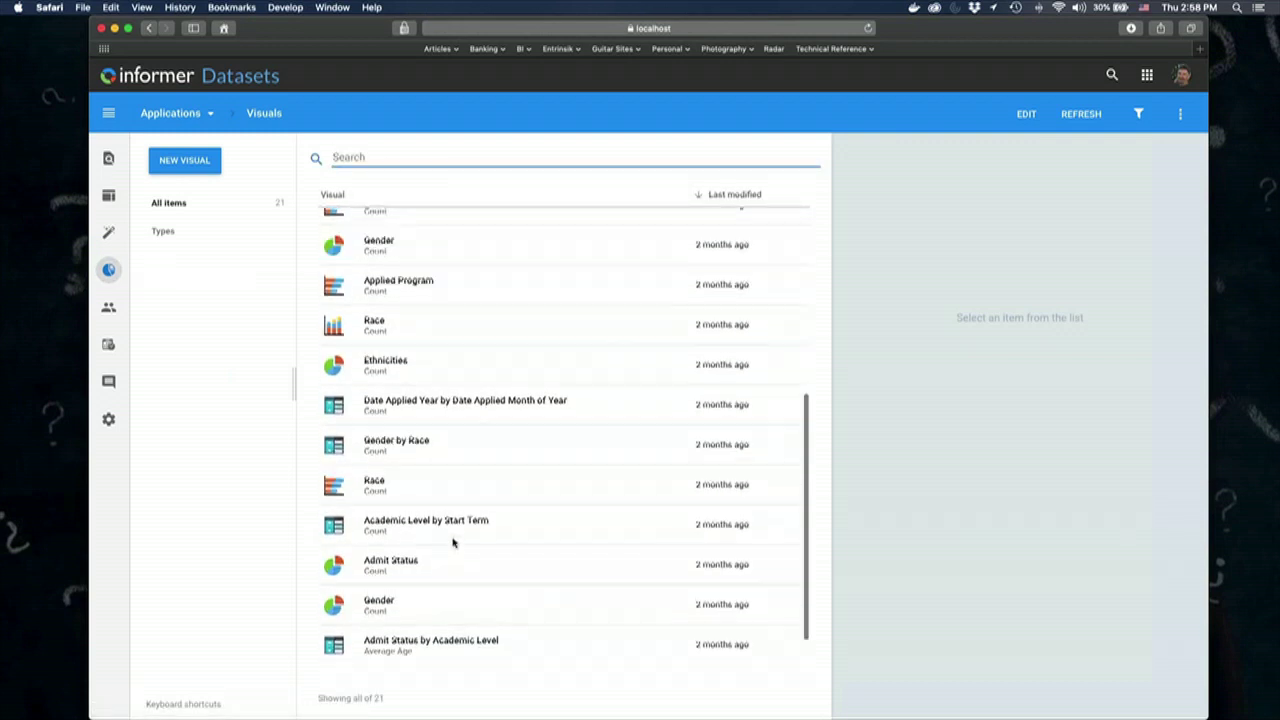
left_click(405, 232)
left_click(385, 272)
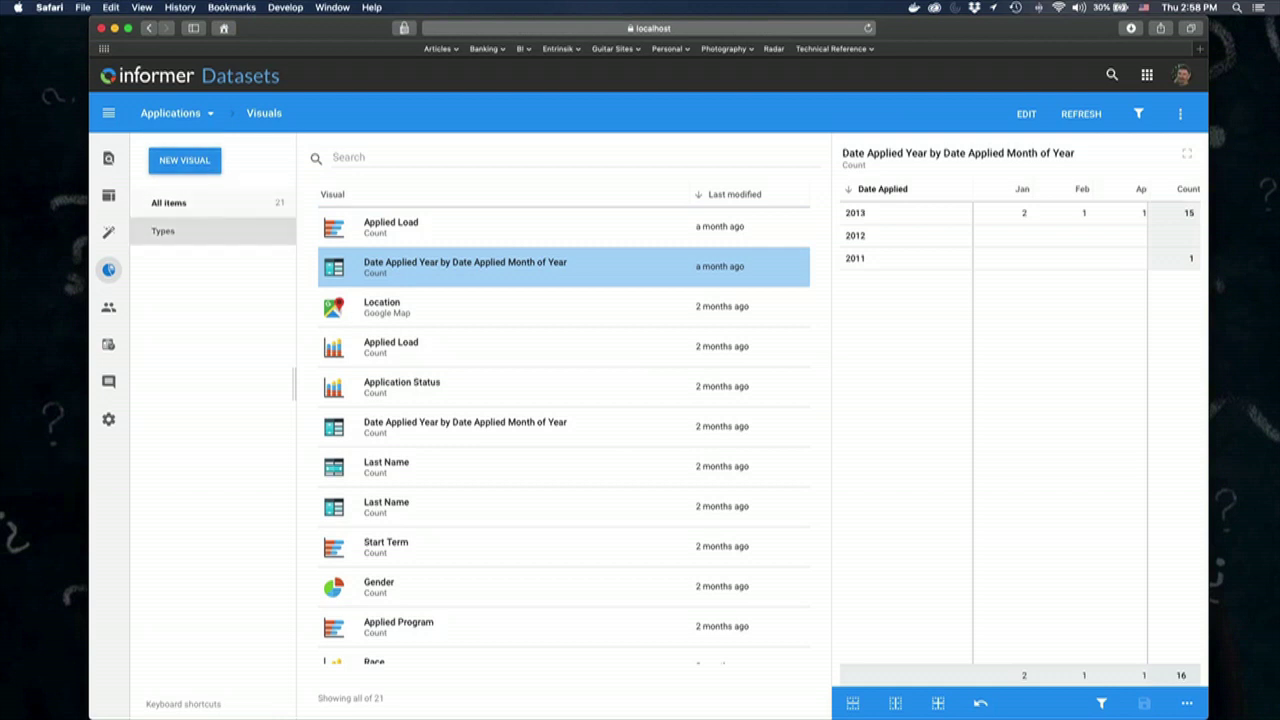
left_click(177, 172)
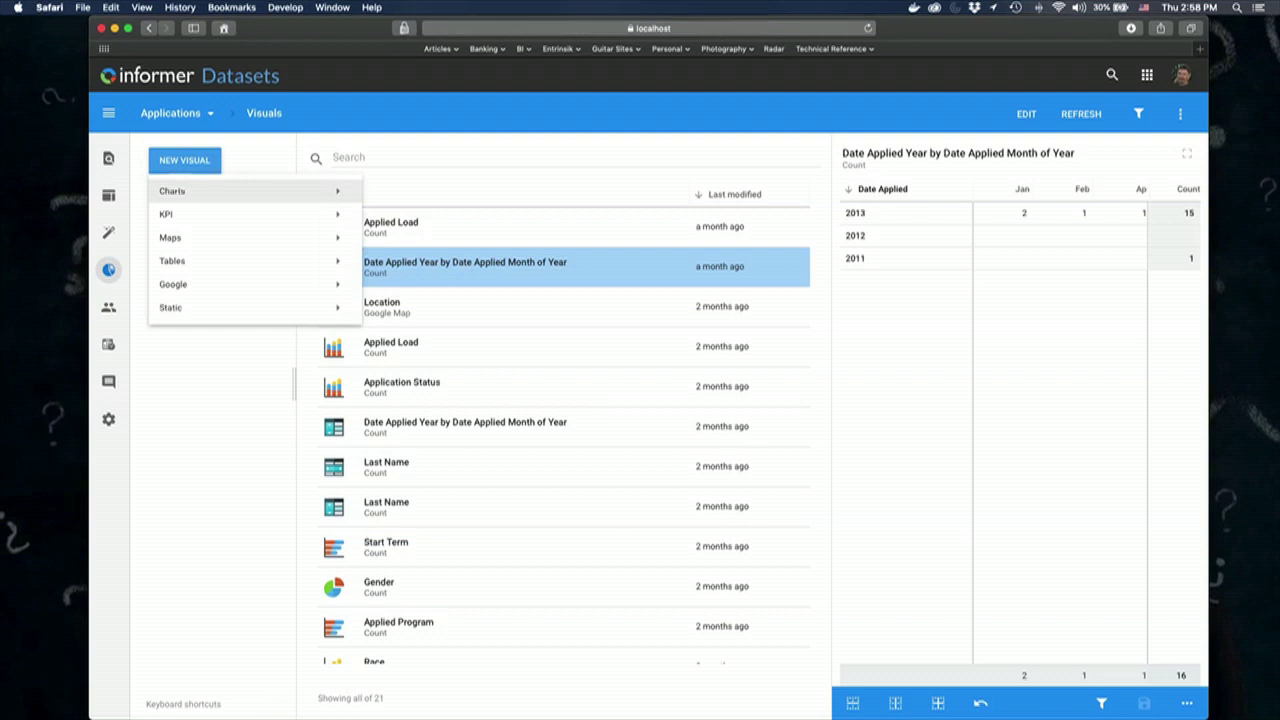
mouse_move(235, 198)
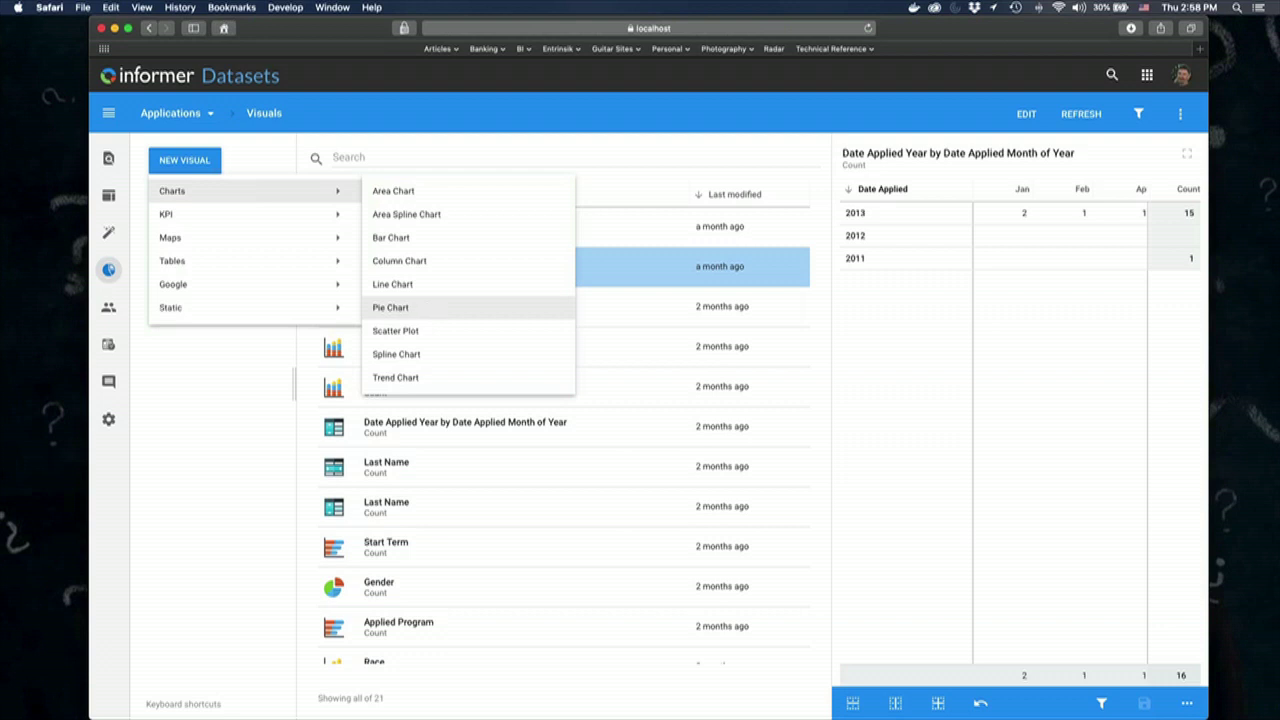
left_click(673, 119)
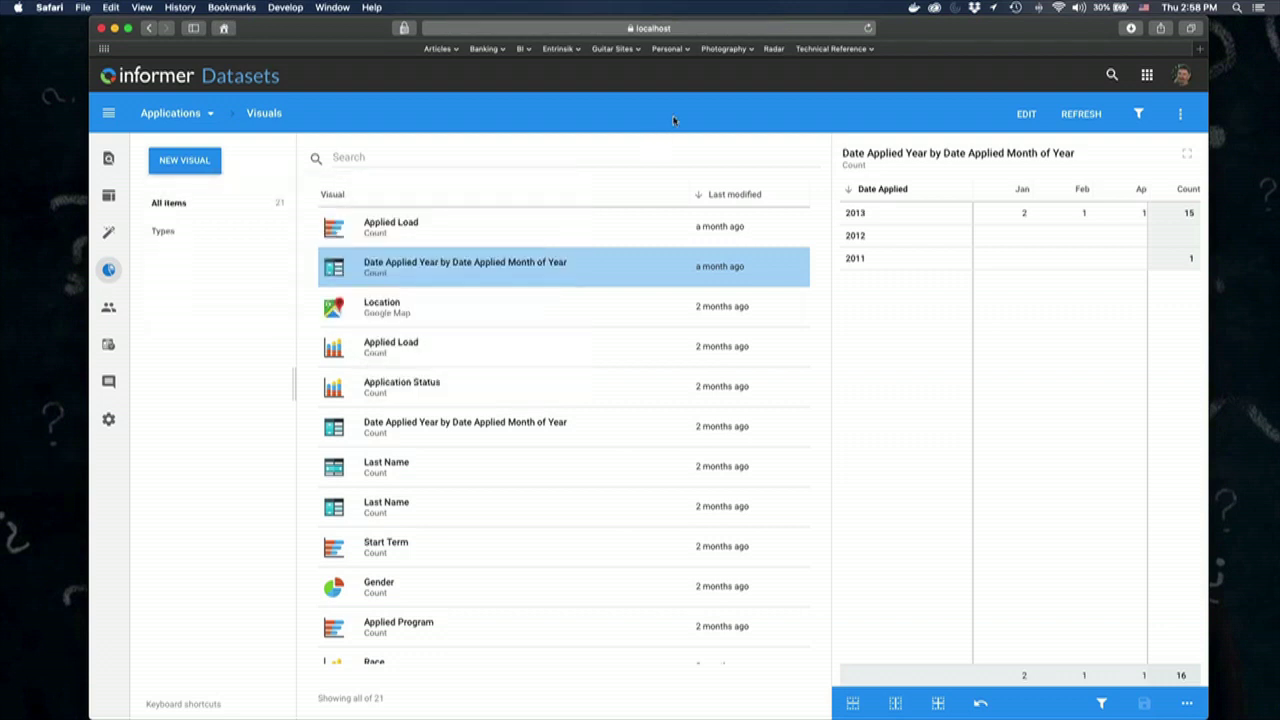
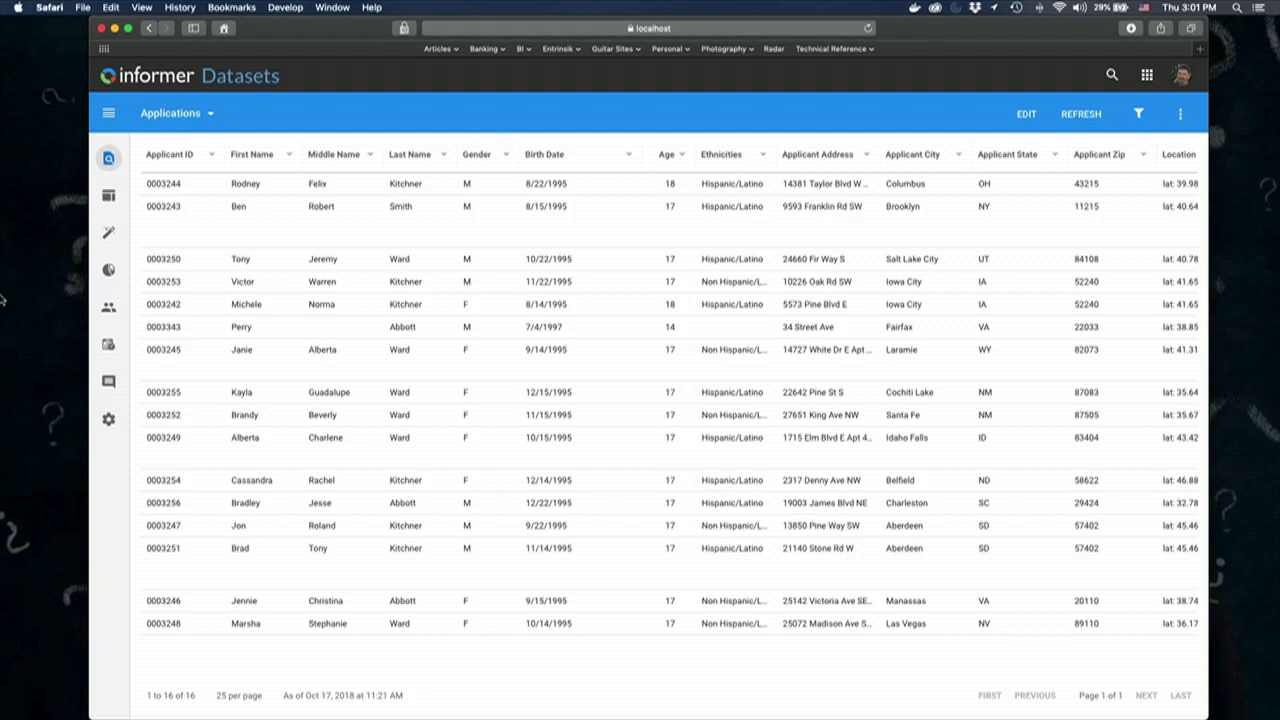
- Open the visuals of the Applications dataset and preview the Ethnicities pie chart
left_click(108, 269)
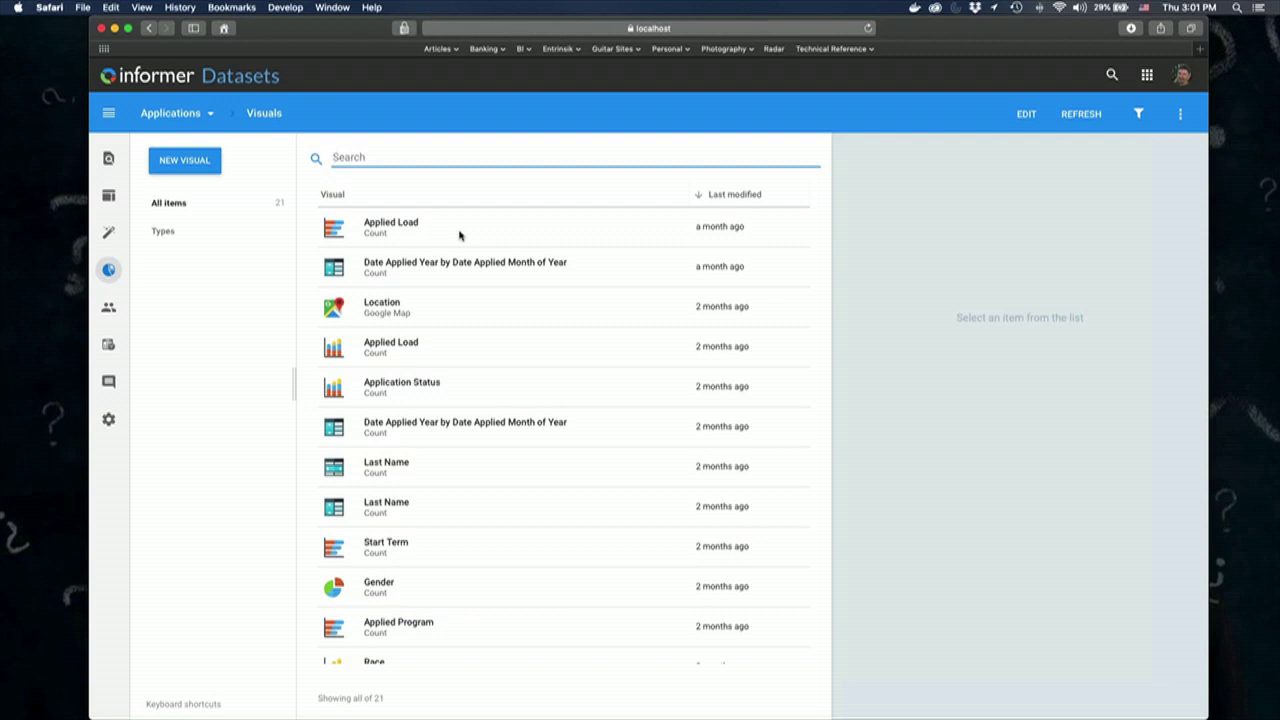
scroll(450, 320, "down", 3)
left_click(430, 551)
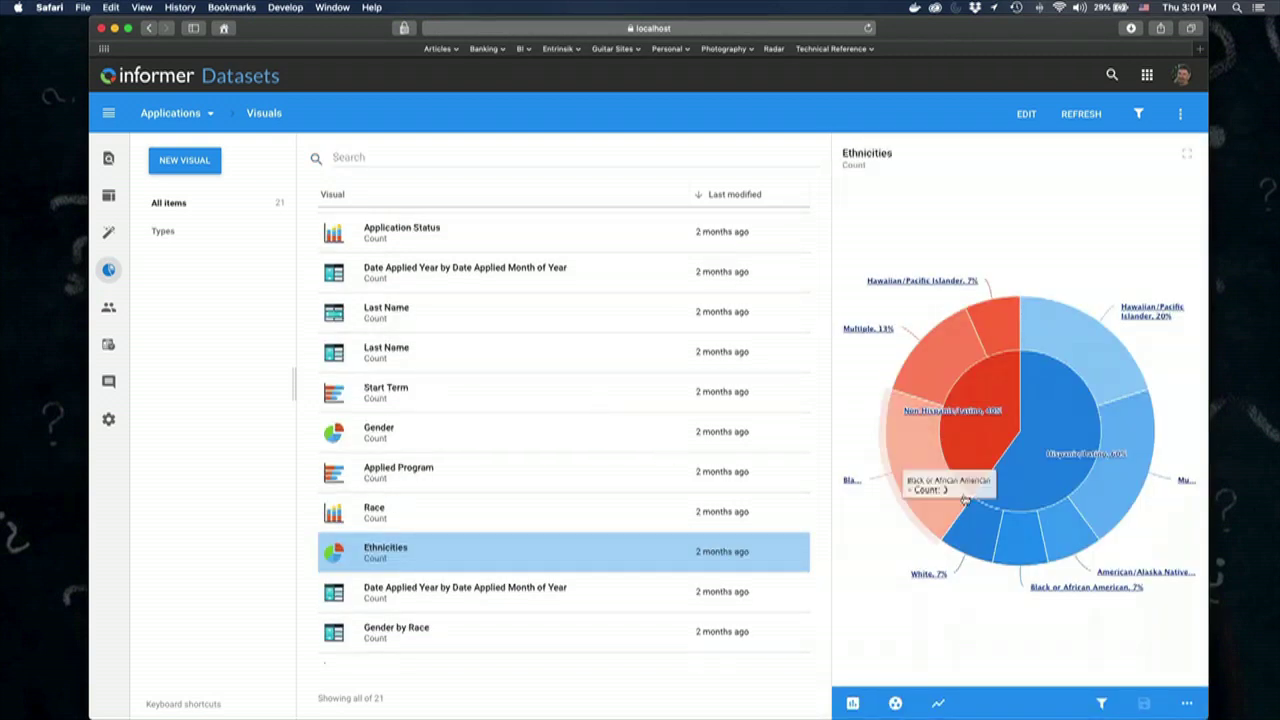
mouse_move(1056, 453)
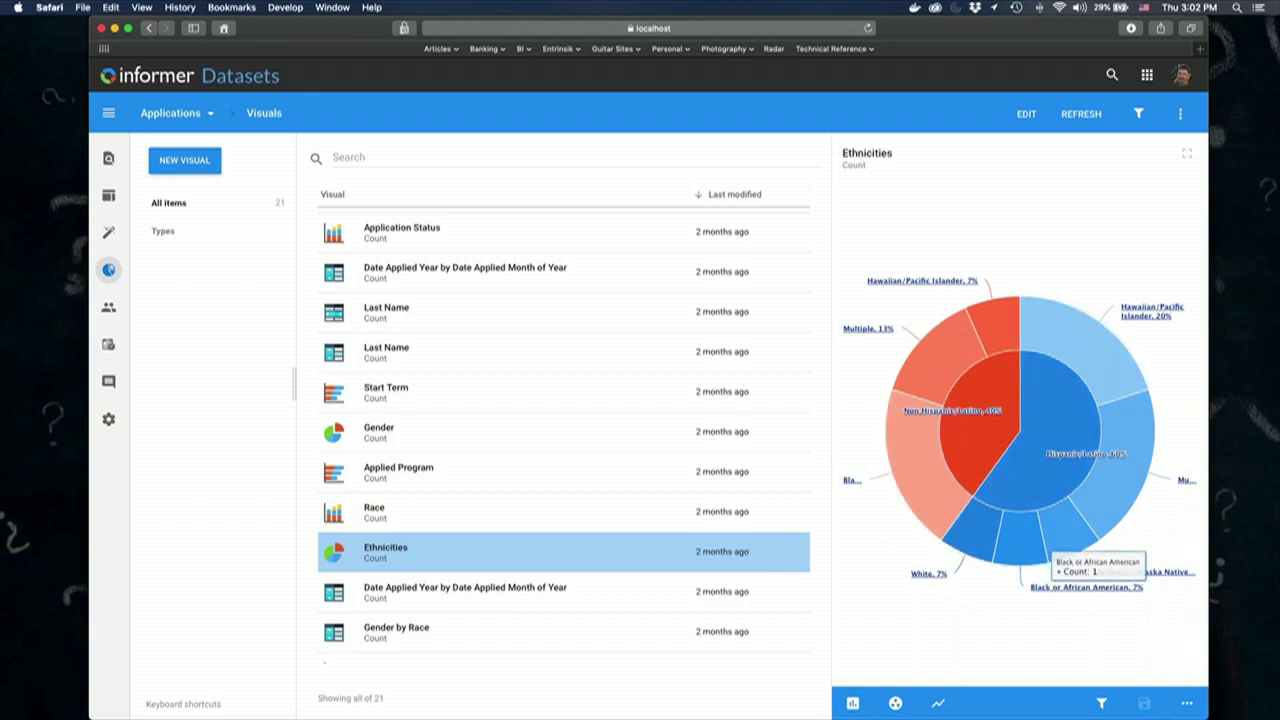
- Generate an external PNG link for the Ethnicities visual and inspect both its link and its embed code
left_click(1187, 705)
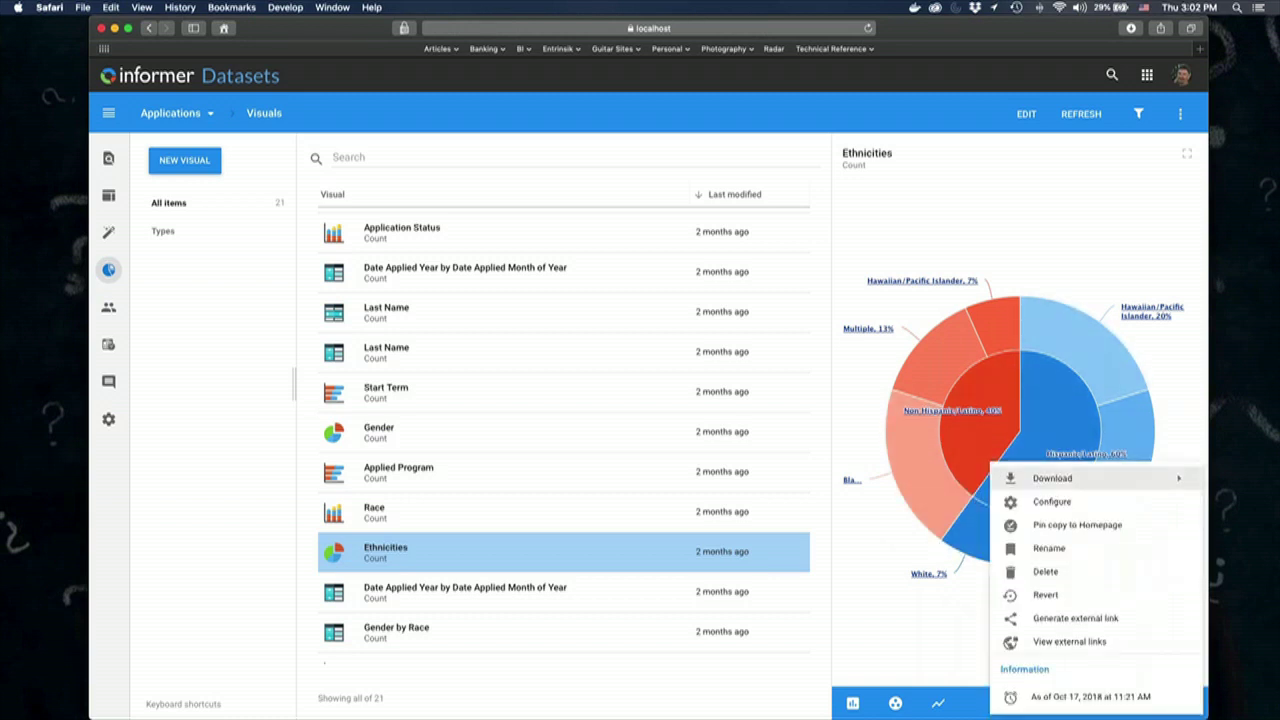
left_click(1098, 620)
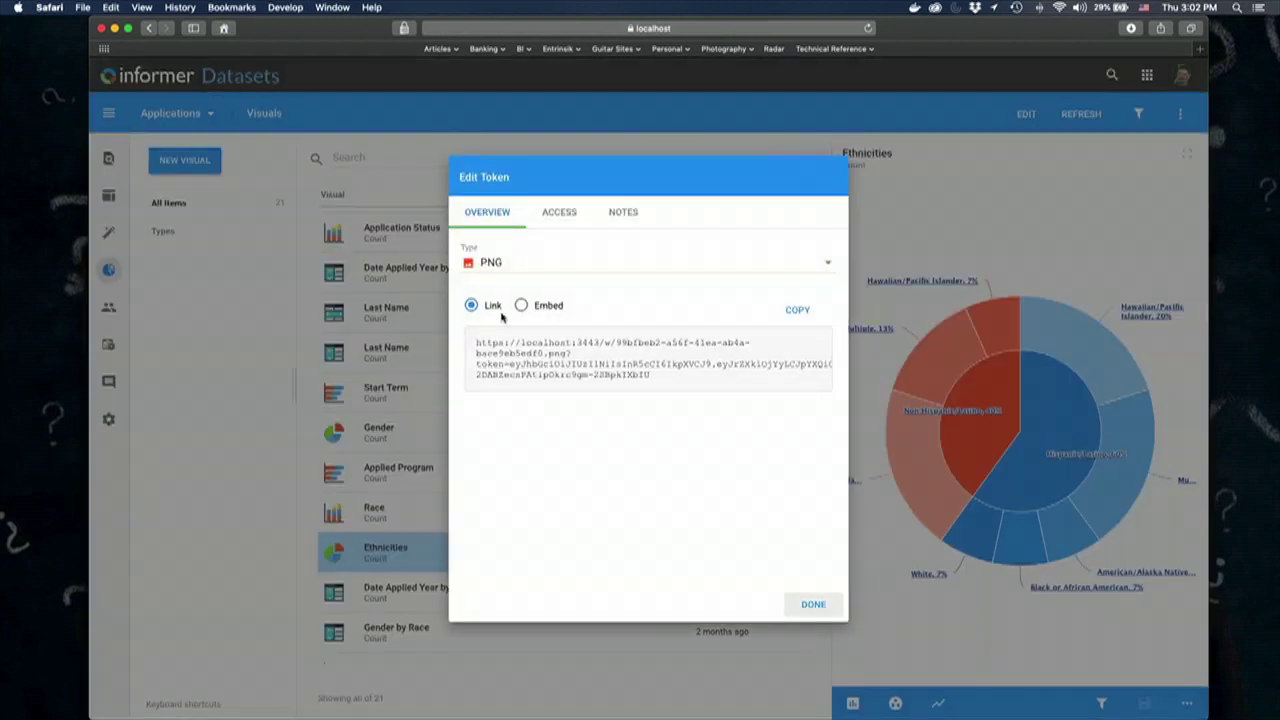
left_click_drag(477, 346, 706, 394)
left_click(525, 320)
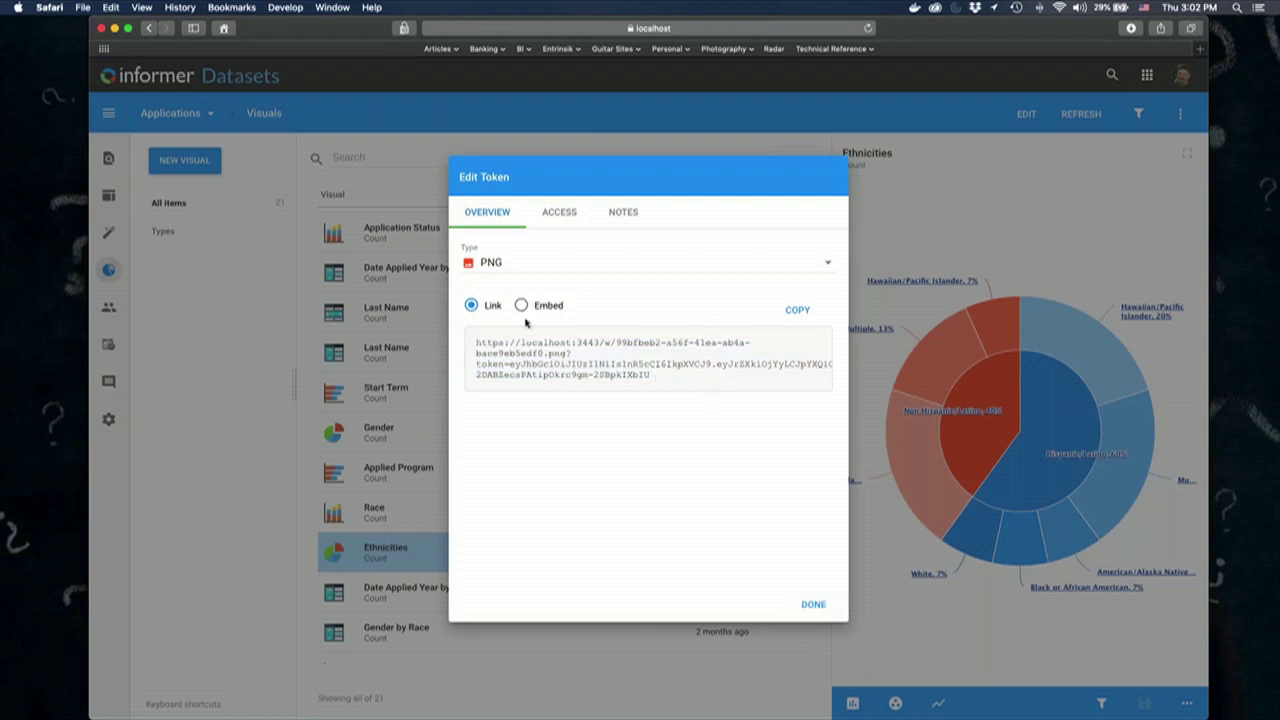
left_click(522, 305)
left_click_drag(477, 343, 749, 383)
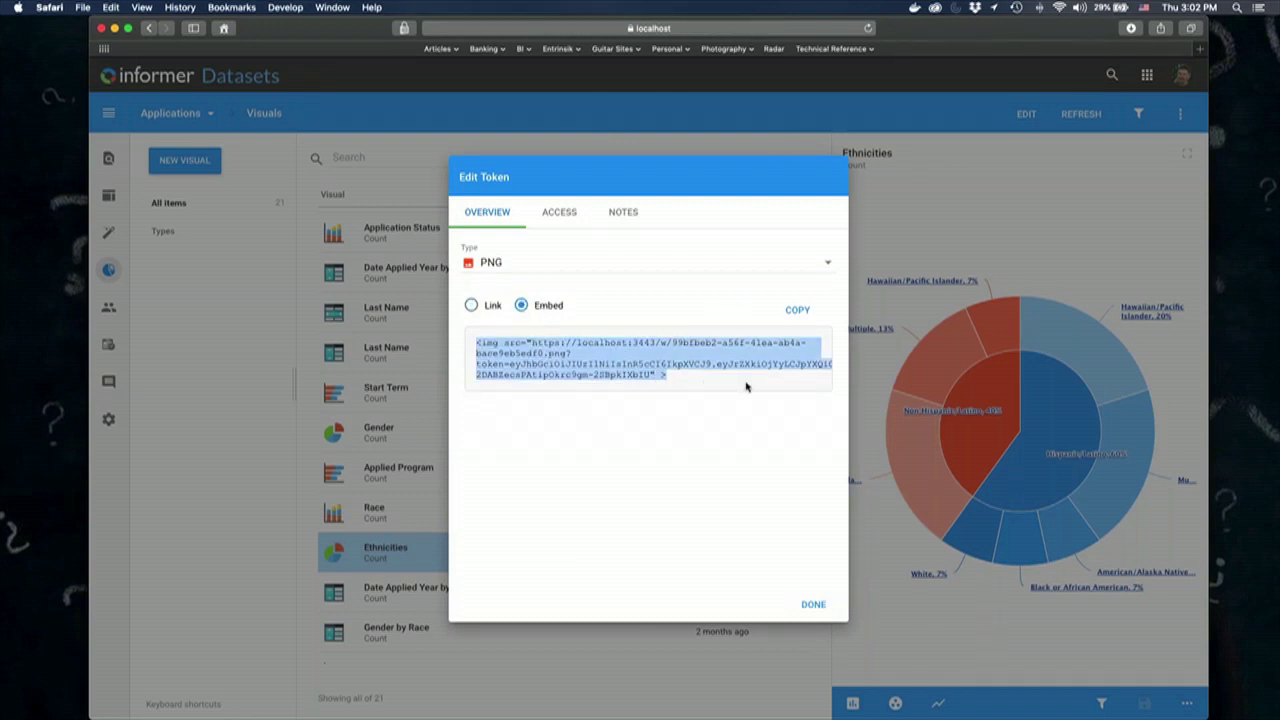
left_click(746, 386)
- Copy the external PNG link, including its access token, in Link format and load it in a new browser tab
left_click(497, 314)
left_click(798, 312)
left_click(798, 312)
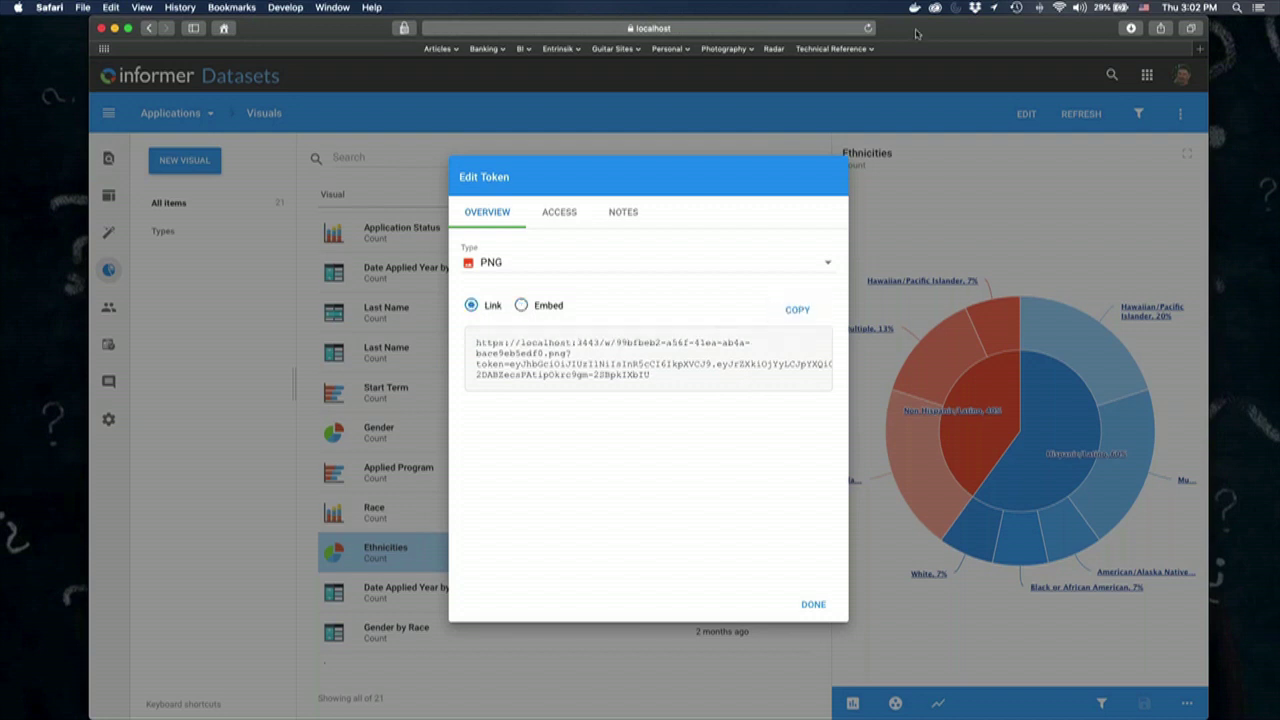
key("super+t")
key("super+v")
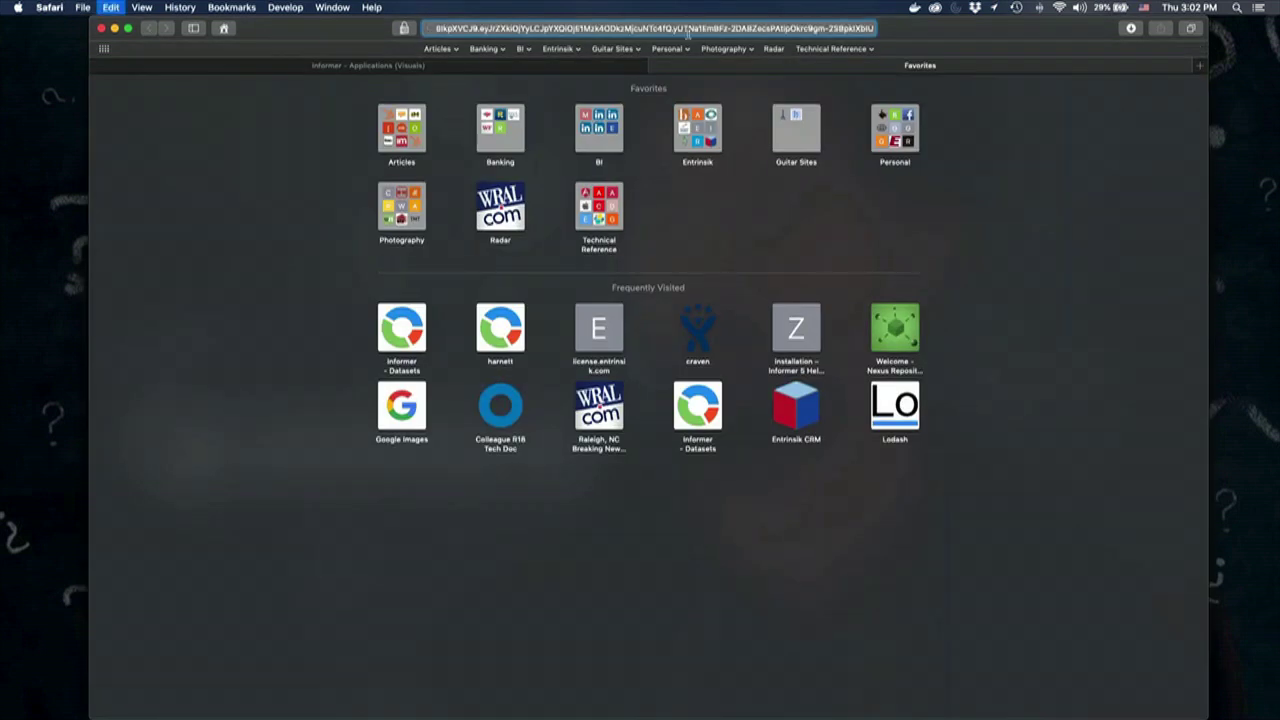
key("Return")
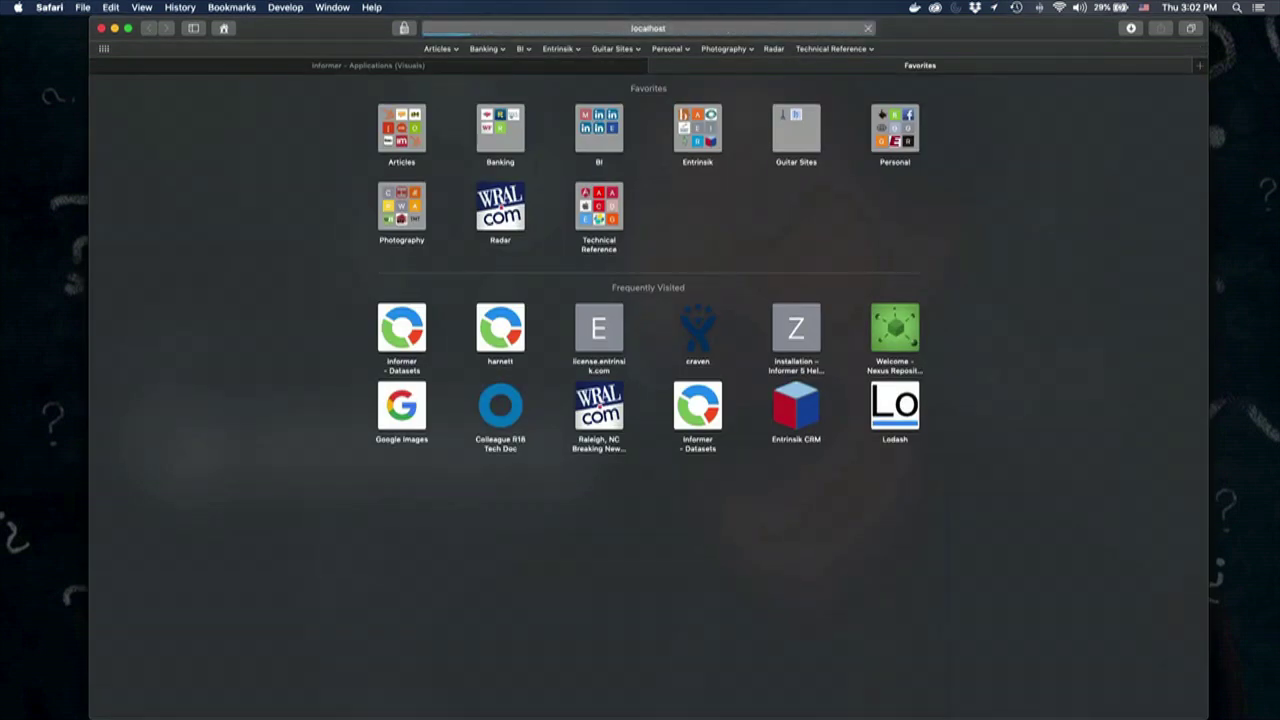